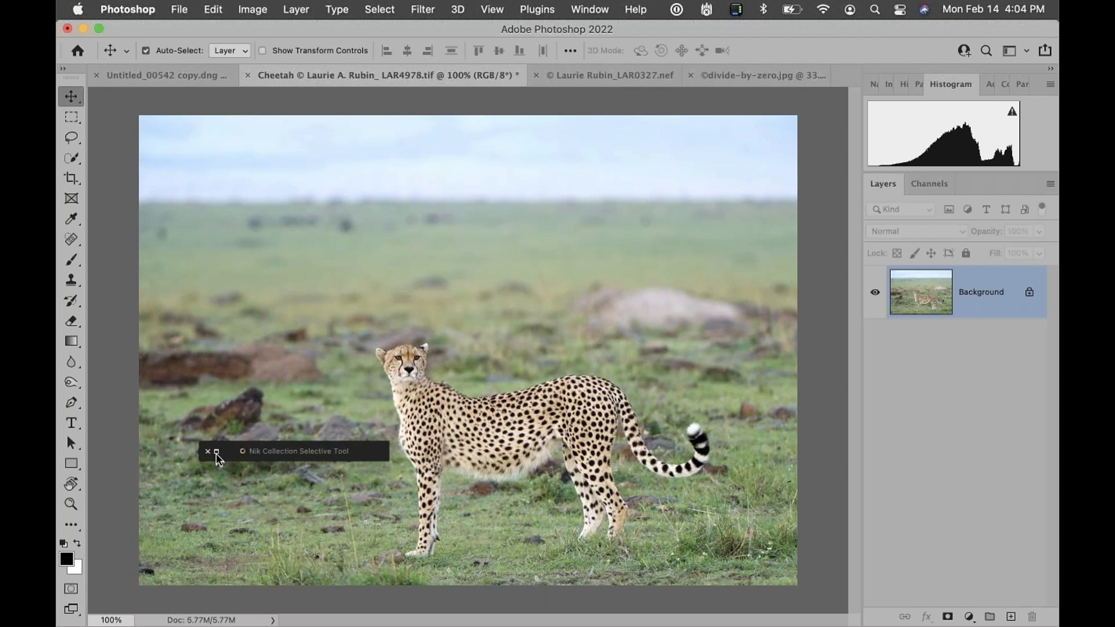
Move the collapsed Nik Collection Selective Tool bar over the image, expand it, and reposition the panel near the top
{"action": "left_click_drag", "start_coordinate": [261, 452], "coordinate": [299, 230]}
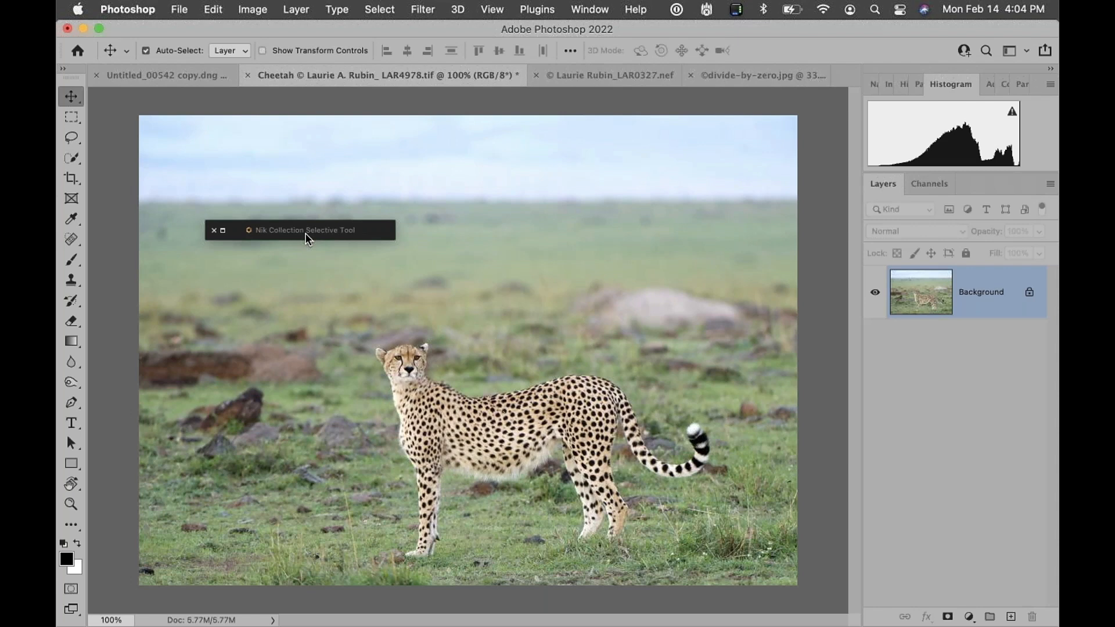
{"action": "left_click_drag", "start_coordinate": [306, 239], "coordinate": [319, 188]}
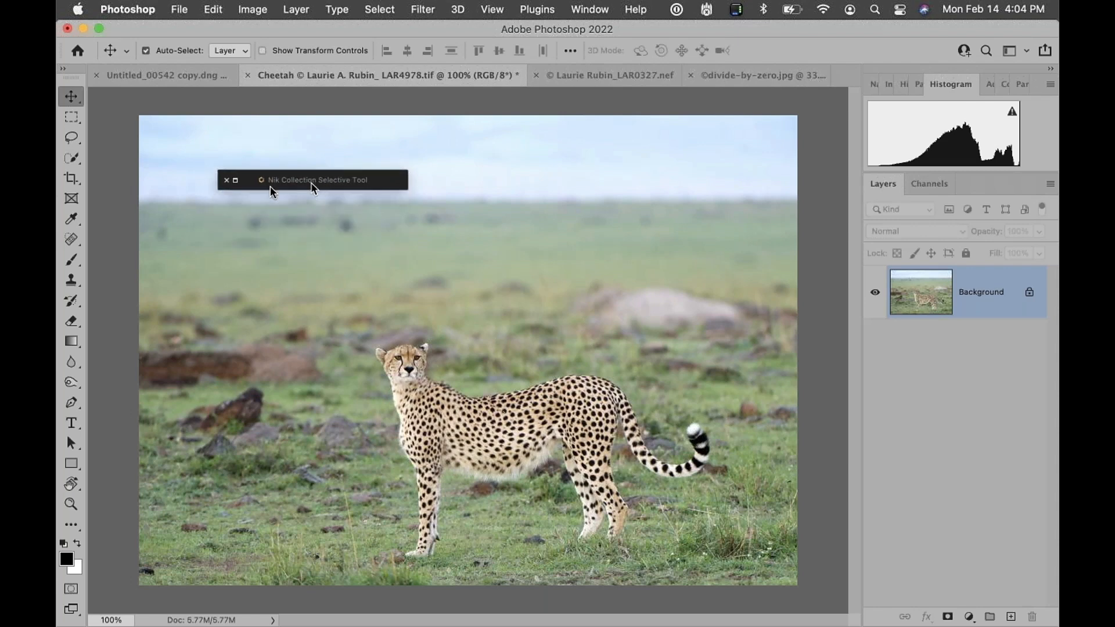
{"action": "left_click", "coordinate": [235, 181]}
{"action": "left_click_drag", "start_coordinate": [223, 106], "coordinate": [487, 130]}
{"action": "left_click_drag", "start_coordinate": [516, 213], "coordinate": [518, 161]}
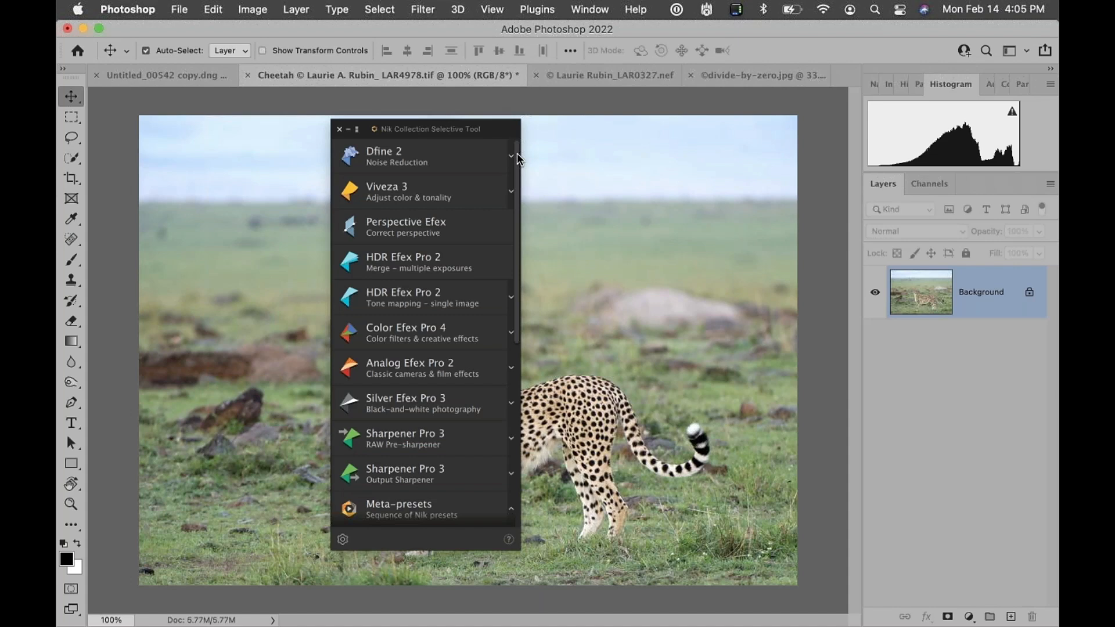
{"action": "mouse_move", "coordinate": [500, 129]}
{"action": "left_mouse_down"}
{"action": "mouse_move", "coordinate": [565, 157]}
{"action": "mouse_move", "coordinate": [495, 147]}
{"action": "left_mouse_up"}
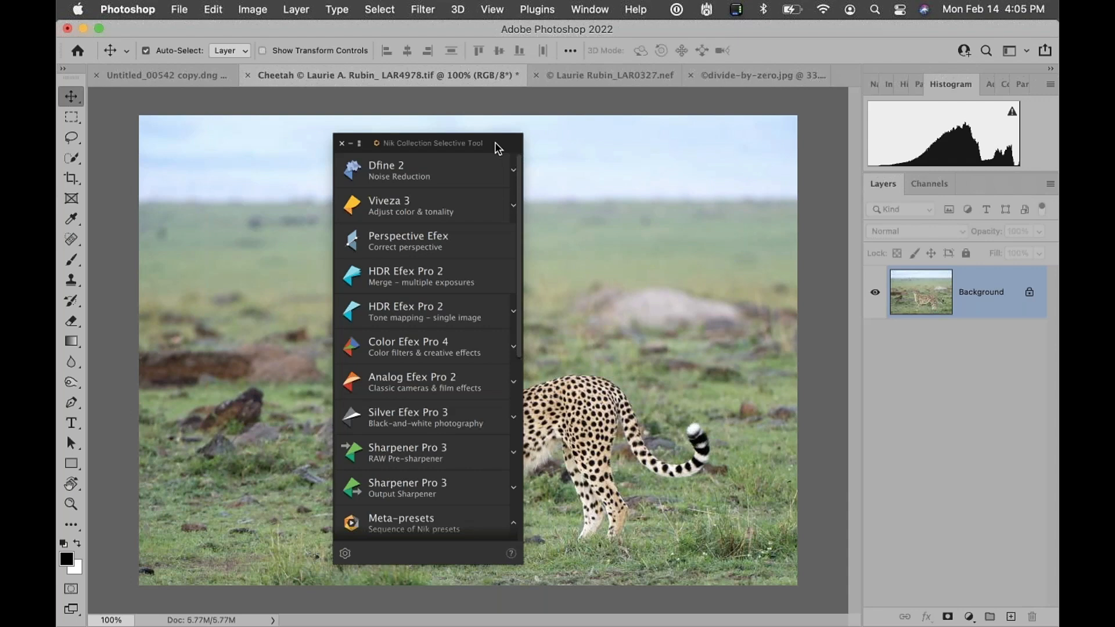
{"action": "left_click_drag", "start_coordinate": [495, 142], "coordinate": [548, 146]}
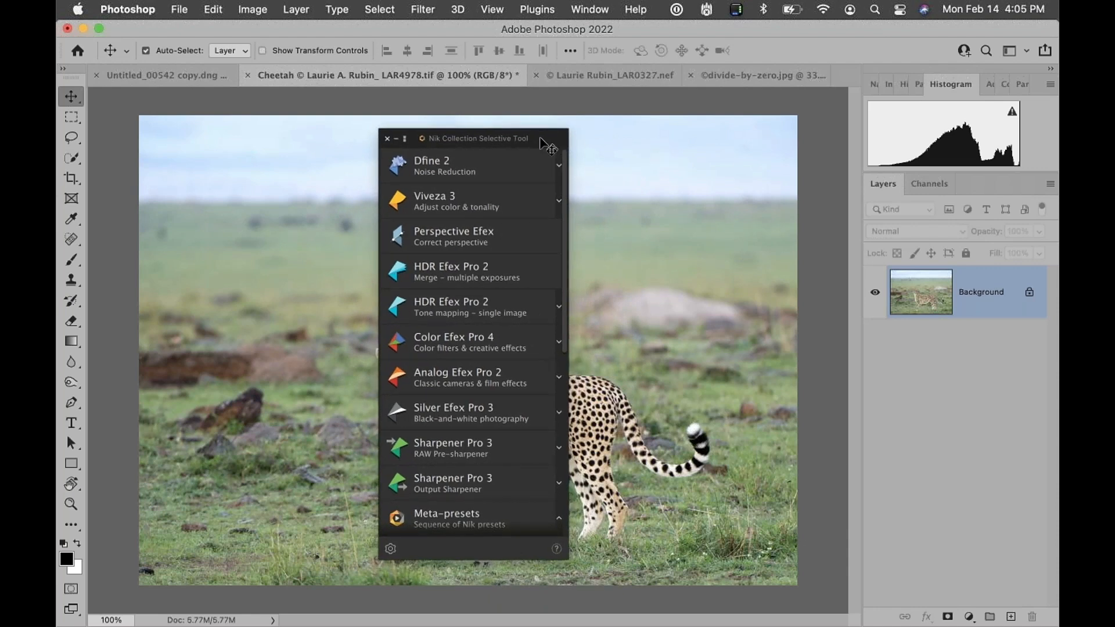
{"action": "left_click_drag", "start_coordinate": [548, 146], "coordinate": [567, 163]}
Reopen the panel with the Nik Selective Tool 2 automation command
{"action": "left_click", "coordinate": [406, 156]}
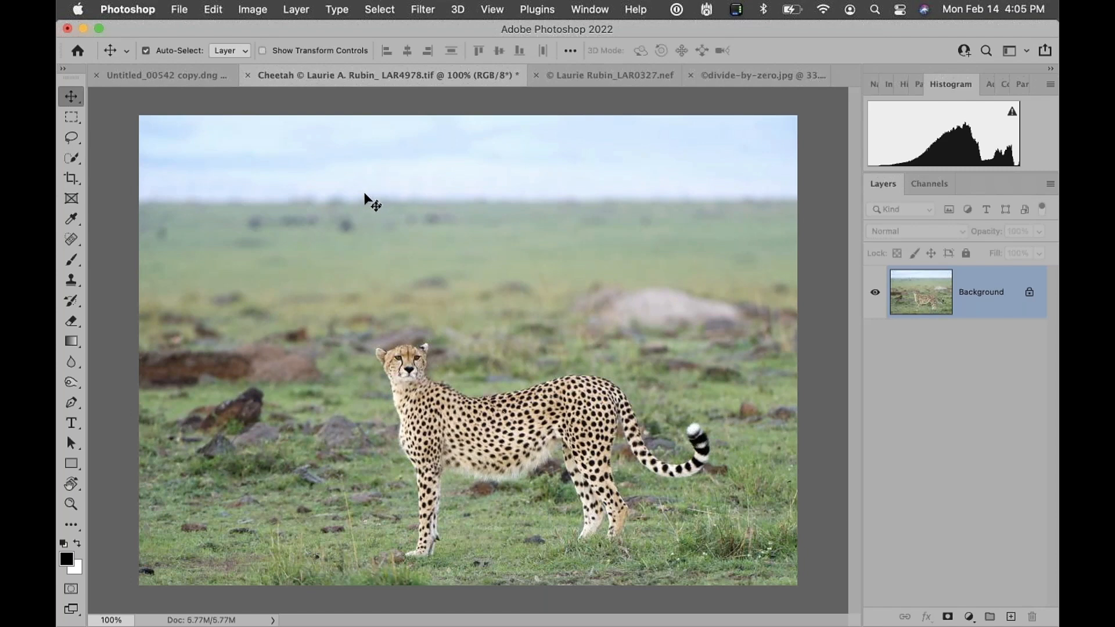
{"action": "left_click", "coordinate": [179, 9]}
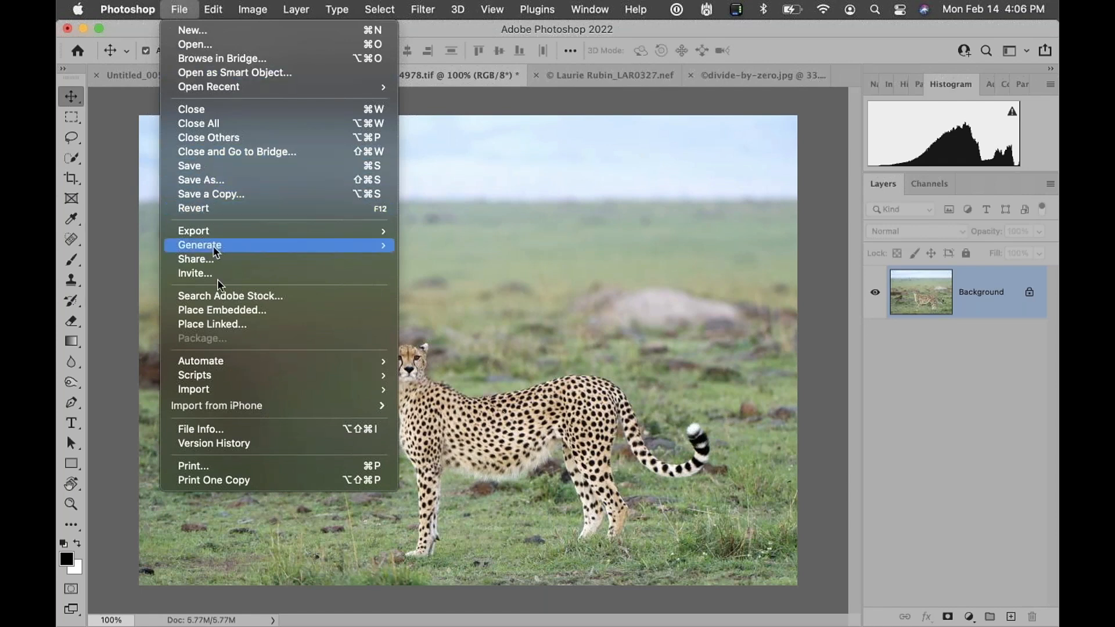
{"action": "mouse_move", "coordinate": [216, 358]}
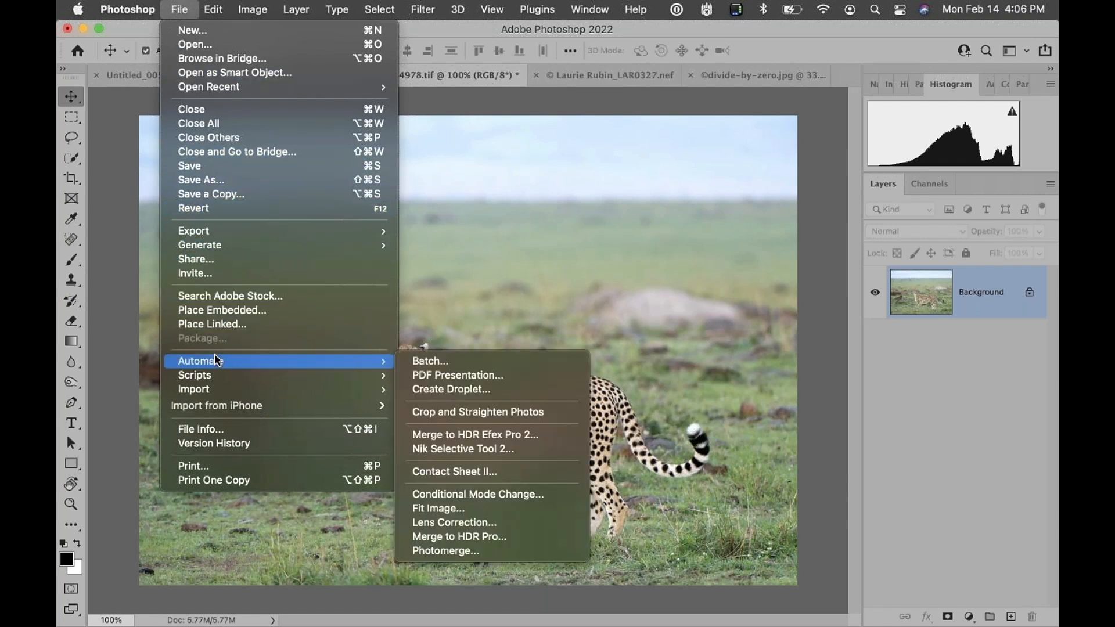
{"action": "left_click", "coordinate": [466, 451]}
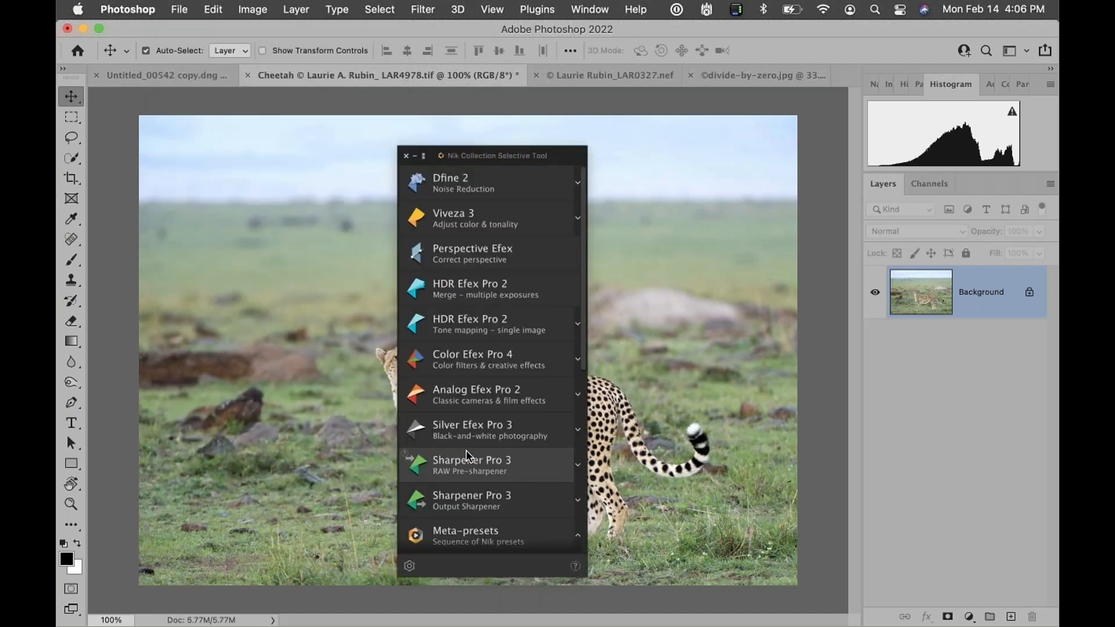
Reposition the Selective Tool panel over the image's left side, collapsing the Meta-presets section
{"action": "left_click_drag", "start_coordinate": [571, 155], "coordinate": [776, 124]}
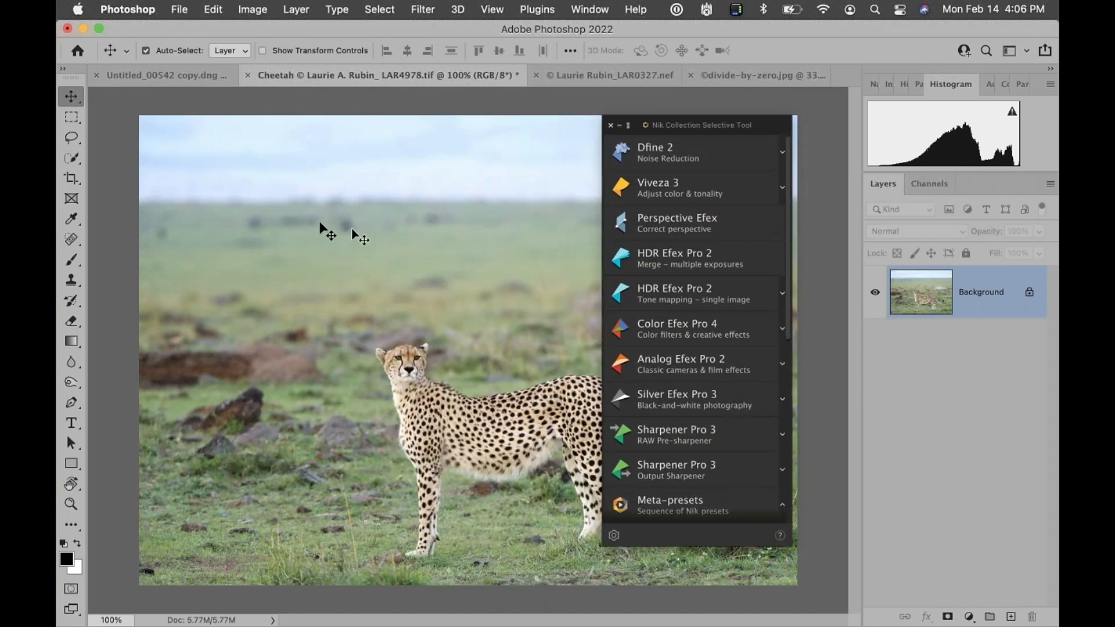
{"action": "left_click", "coordinate": [179, 12]}
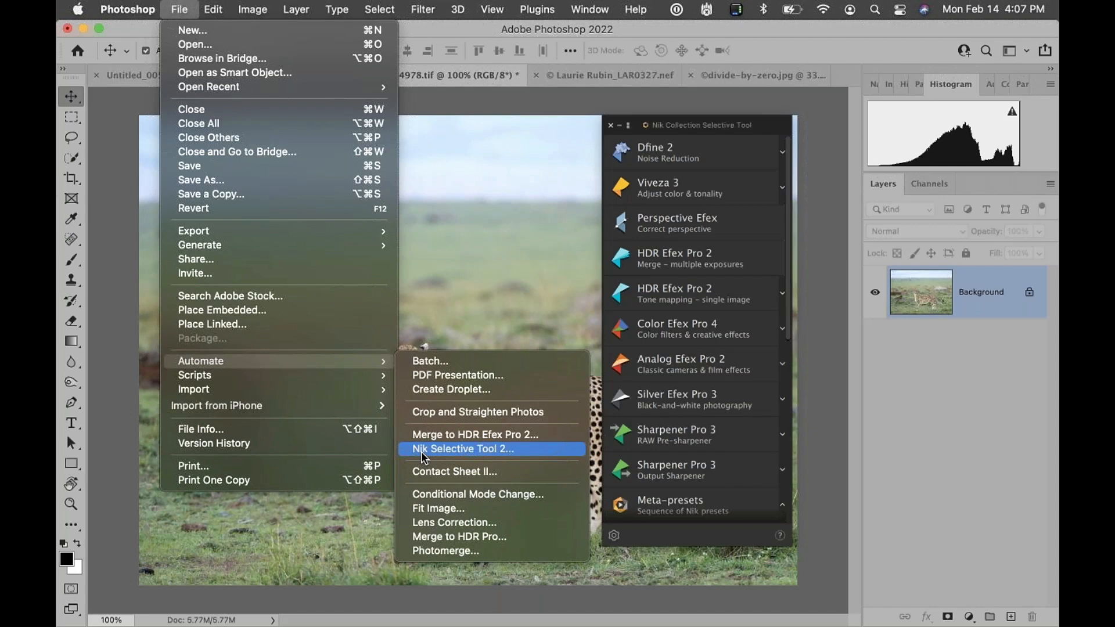
{"action": "left_click", "coordinate": [758, 127]}
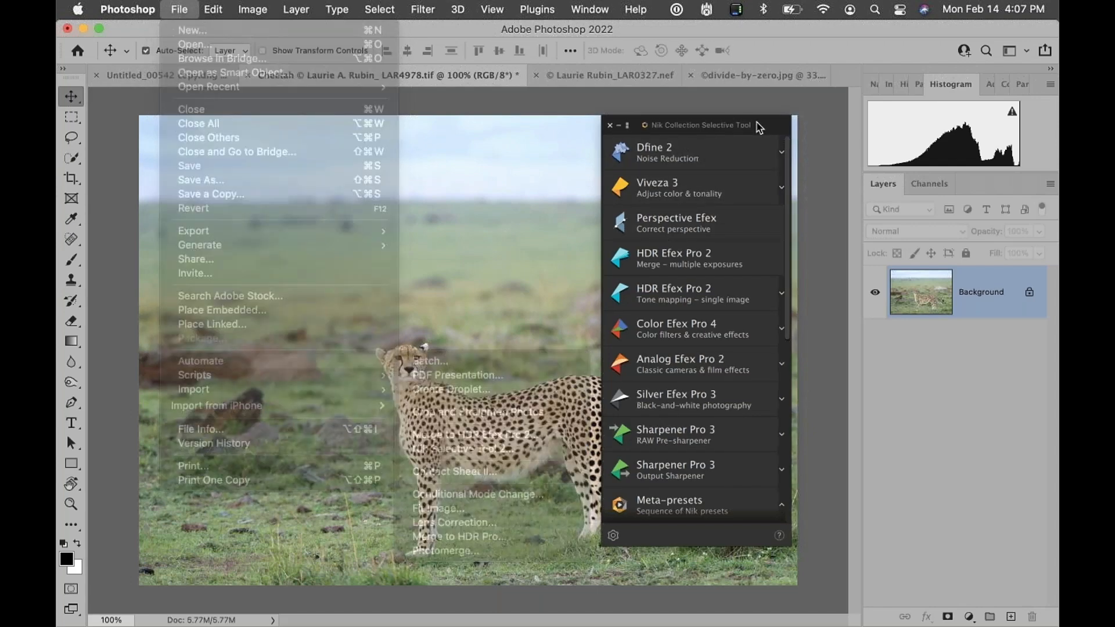
{"action": "left_click_drag", "start_coordinate": [758, 126], "coordinate": [529, 142]}
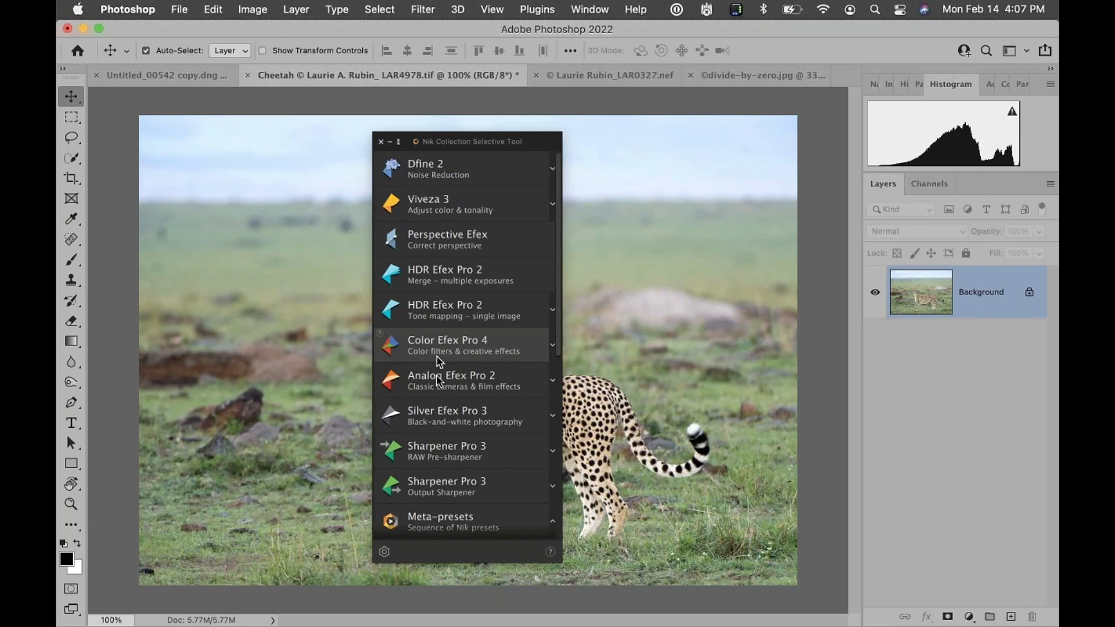
{"action": "scroll", "coordinate": [439, 415], "scroll_direction": "down", "scroll_amount": 5}
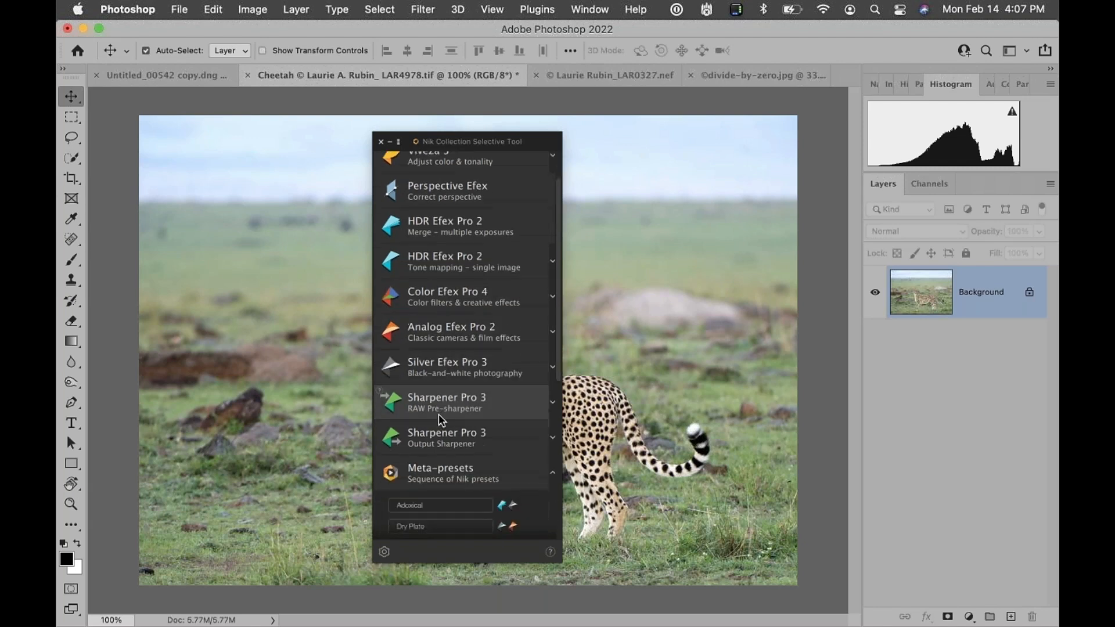
{"action": "left_click", "coordinate": [554, 346]}
{"action": "left_click_drag", "start_coordinate": [545, 144], "coordinate": [434, 136]}
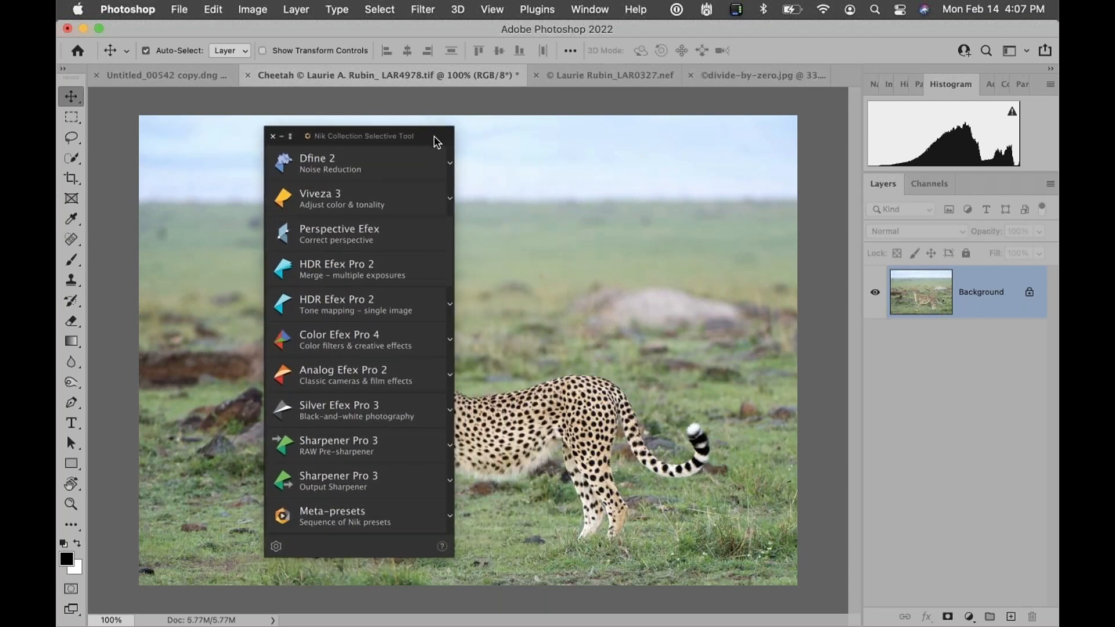
Switch the panel to its compact icon-only view and back to the full list
{"action": "left_click", "coordinate": [291, 138]}
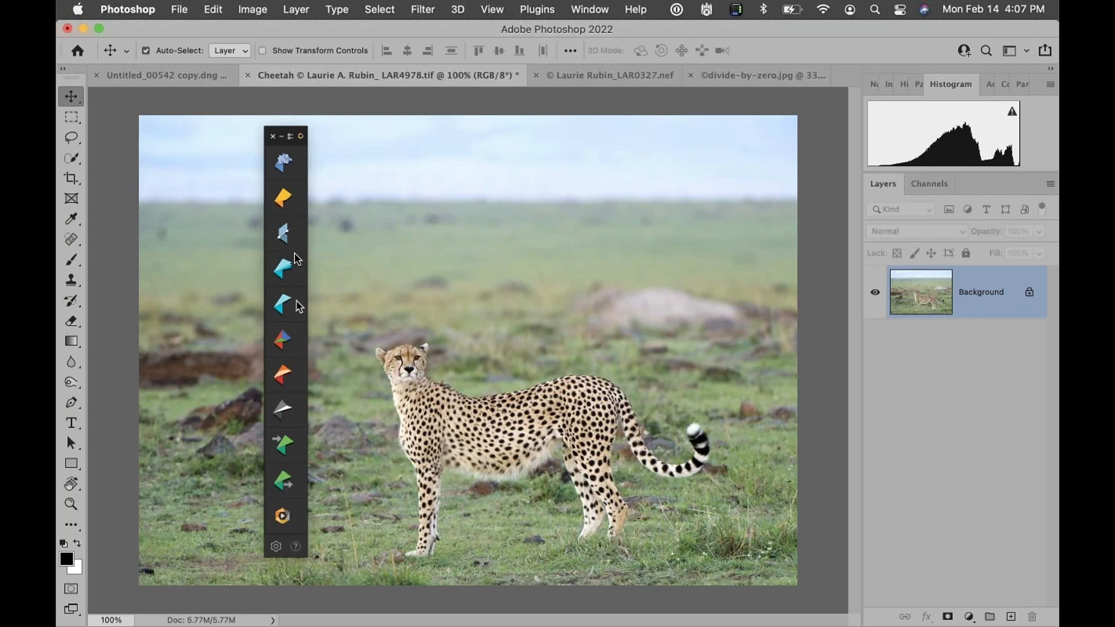
{"action": "left_click", "coordinate": [301, 136]}
{"action": "left_click", "coordinate": [515, 289]}
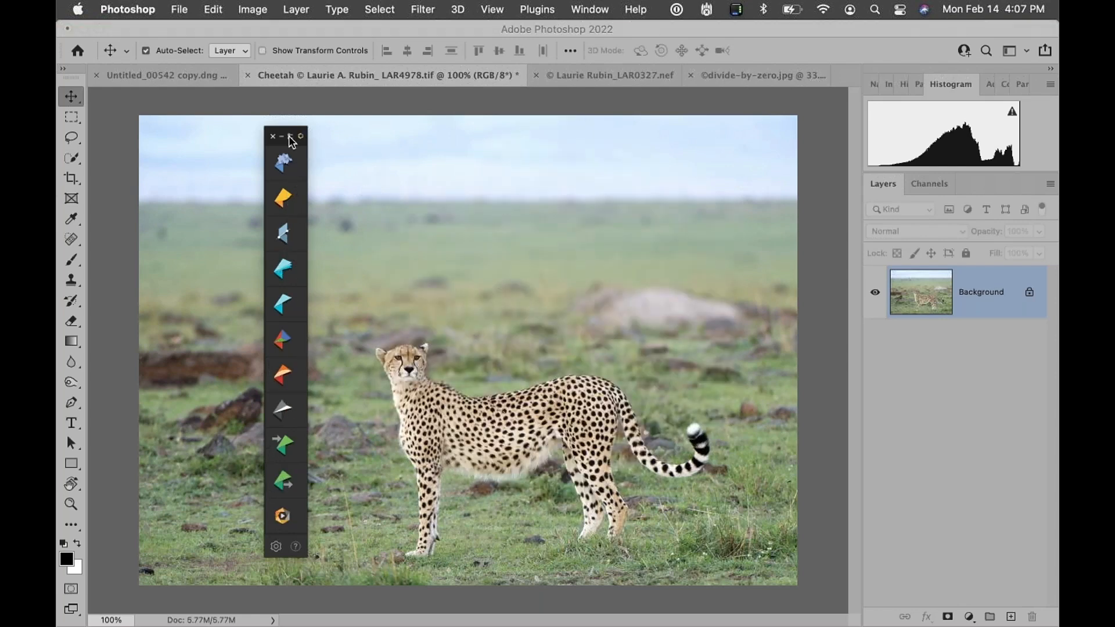
{"action": "left_click", "coordinate": [290, 137]}
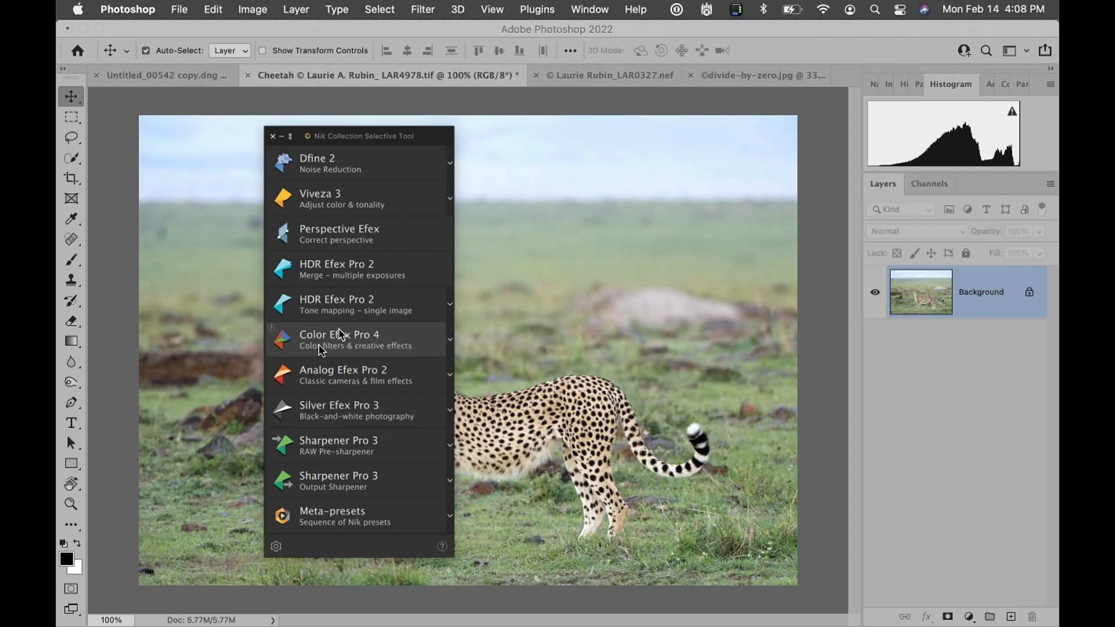
Expand Color Efex Pro 4 to browse its recipes, then collapse it
{"action": "left_click", "coordinate": [451, 342]}
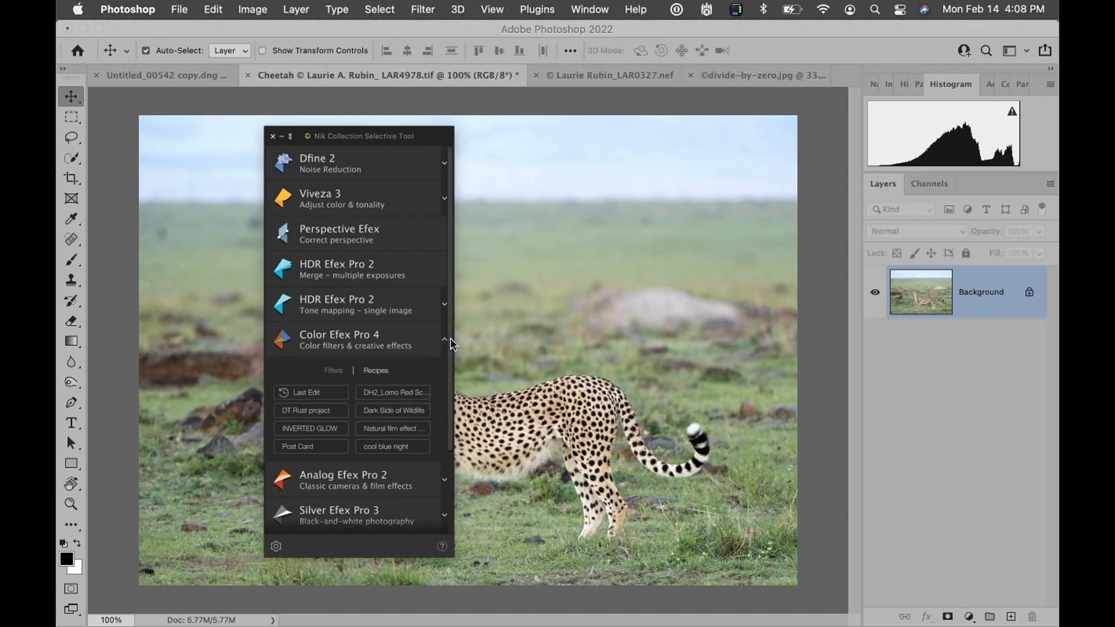
{"action": "scroll", "coordinate": [414, 366], "scroll_direction": "down", "scroll_amount": 3}
{"action": "scroll", "coordinate": [413, 365], "scroll_direction": "up", "scroll_amount": 1}
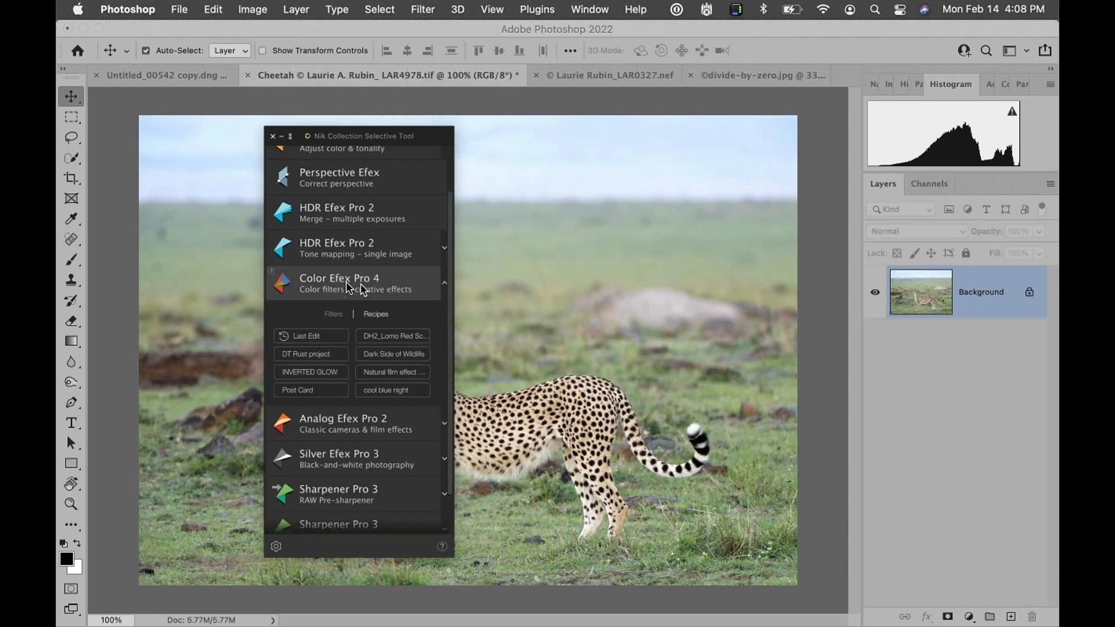
{"action": "left_click", "coordinate": [444, 283]}
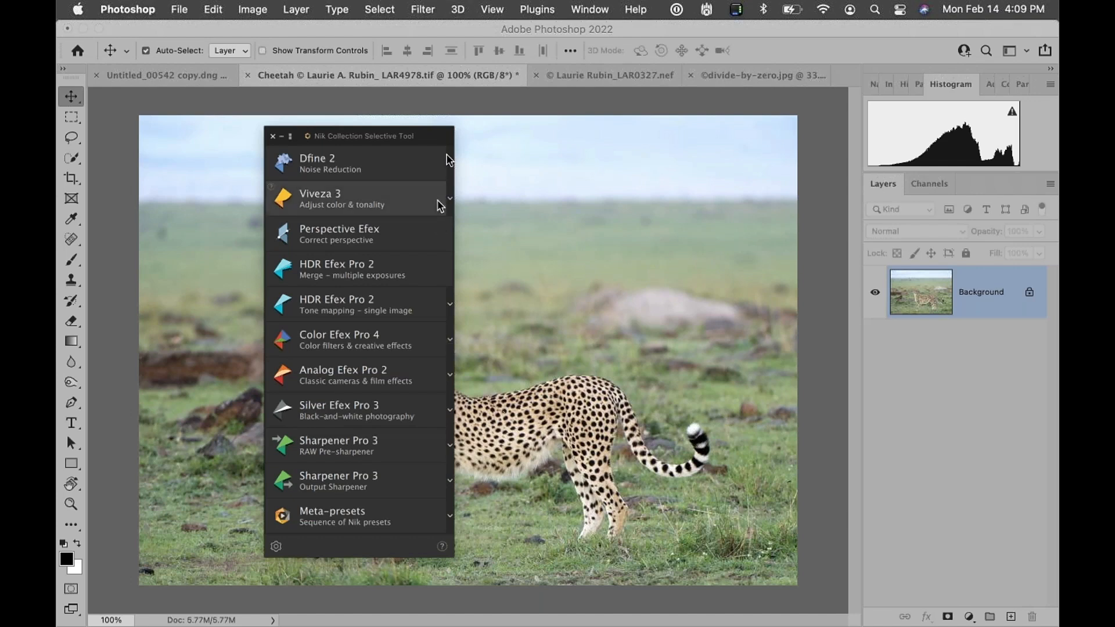
Move the panel further left and browse the Color Efex Pro 4 filters and Silver Efex Pro 3 presets
{"action": "left_click_drag", "start_coordinate": [448, 134], "coordinate": [377, 131]}
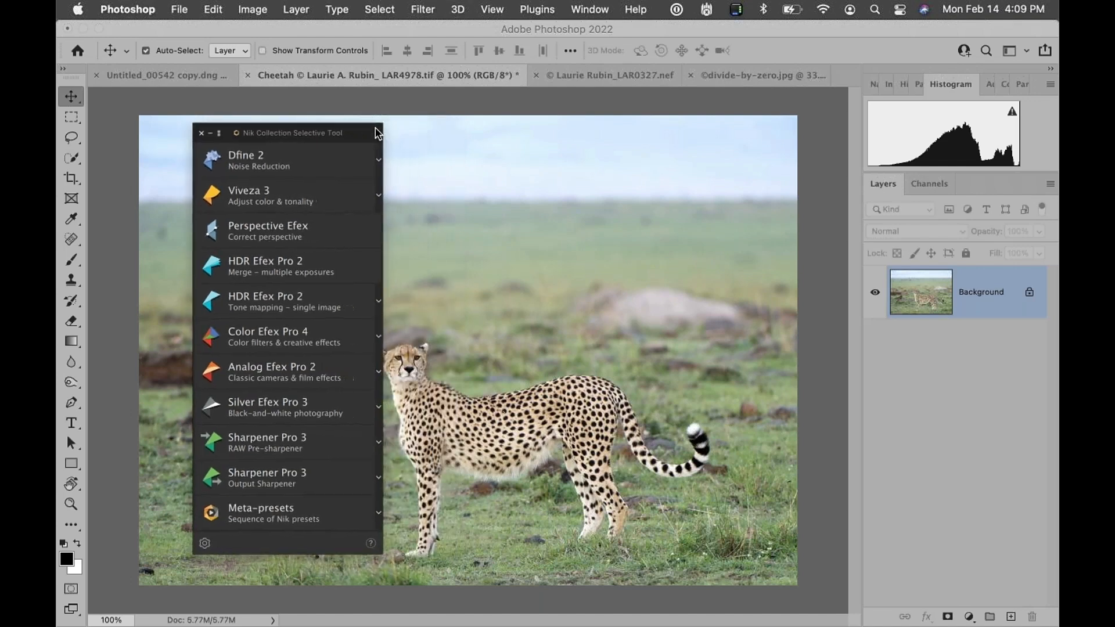
{"action": "left_click", "coordinate": [378, 340]}
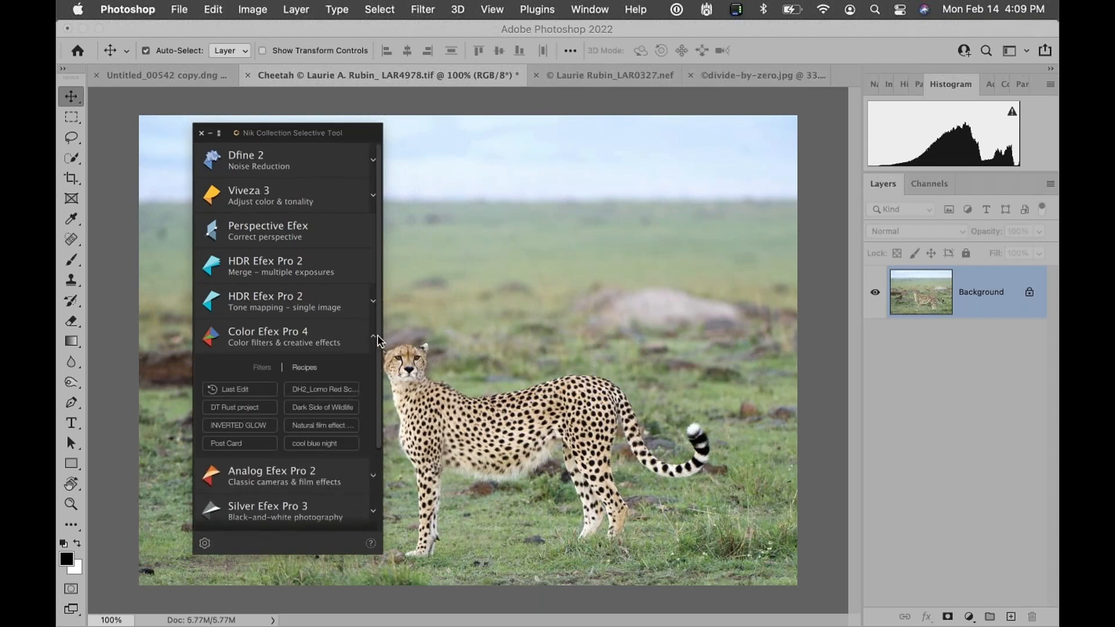
{"action": "left_click", "coordinate": [258, 369]}
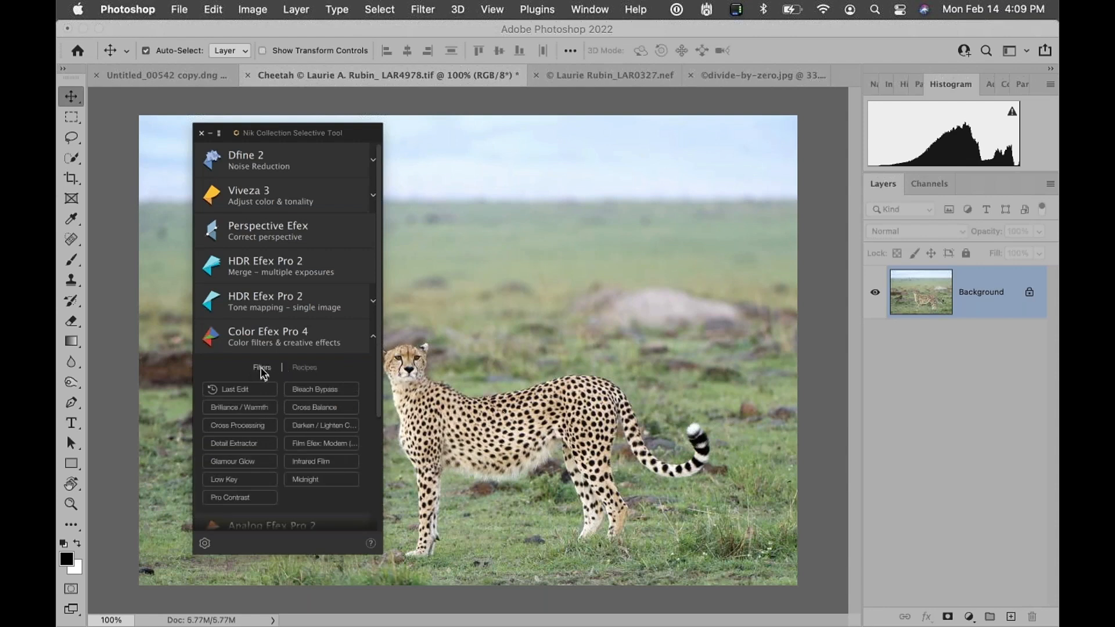
{"action": "left_click", "coordinate": [372, 337]}
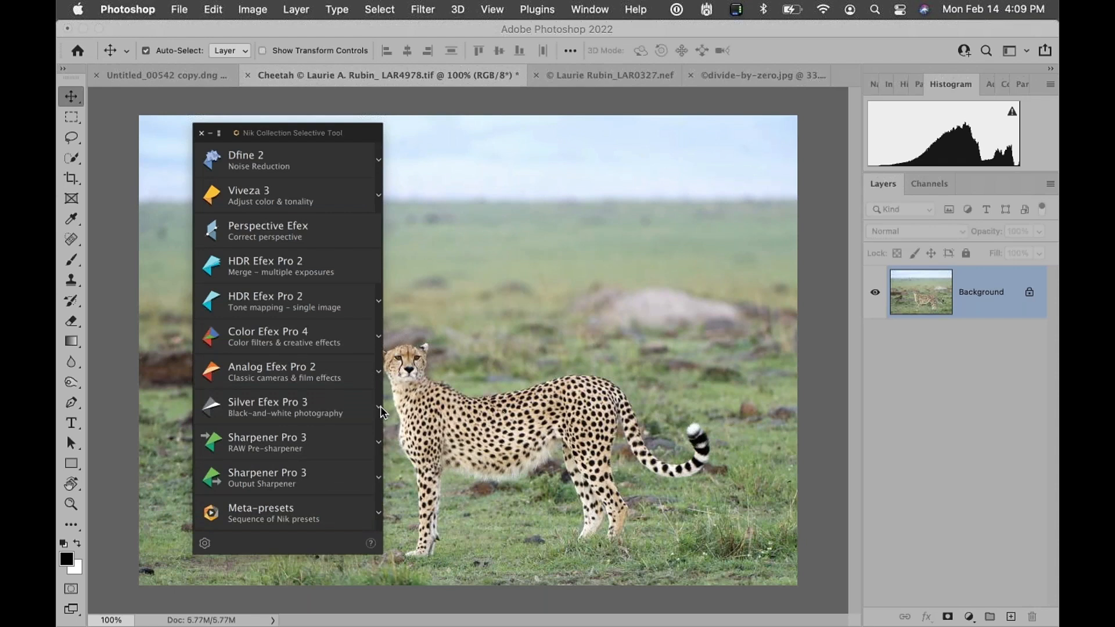
{"action": "left_click", "coordinate": [378, 407]}
{"action": "scroll", "coordinate": [322, 441], "scroll_direction": "down", "scroll_amount": 3}
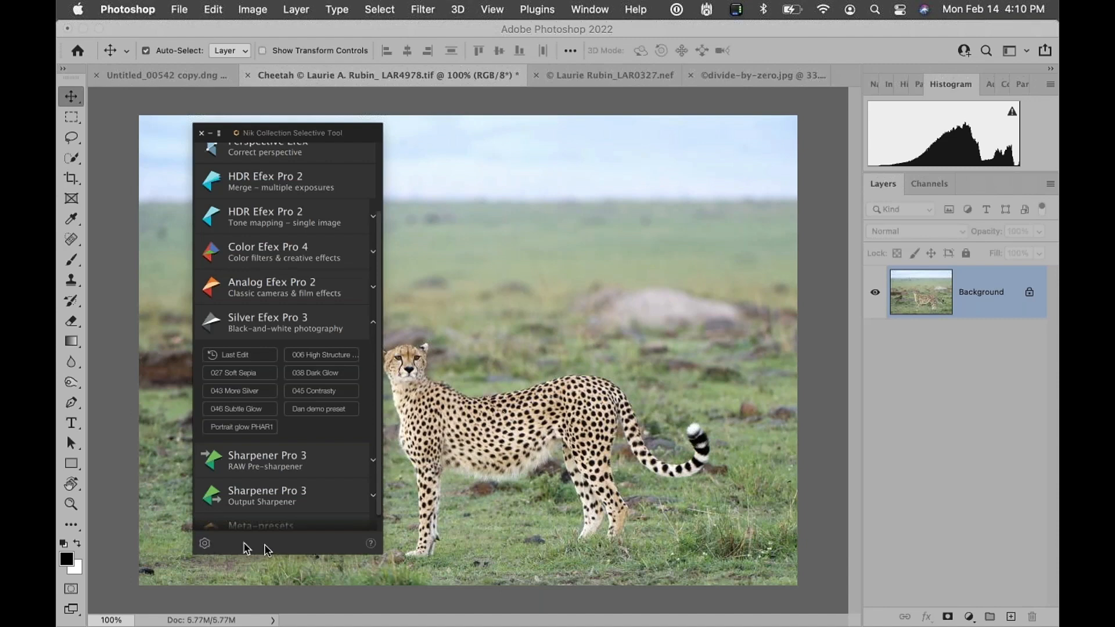
Open the Nik Collection Preferences and toggle the 'Open Nik Selective Tool automatically on launch' option
{"action": "left_click", "coordinate": [204, 544]}
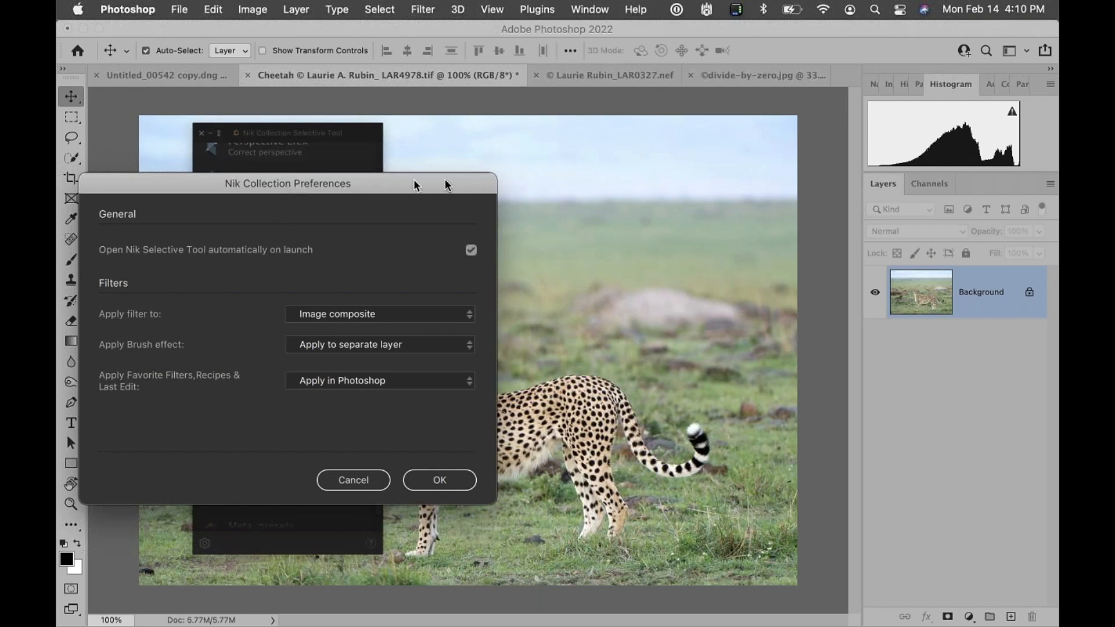
{"action": "left_click", "coordinate": [471, 250]}
{"action": "left_click", "coordinate": [472, 250]}
{"action": "left_click", "coordinate": [471, 252]}
Set Apply filter to Active layer
{"action": "left_click", "coordinate": [470, 315]}
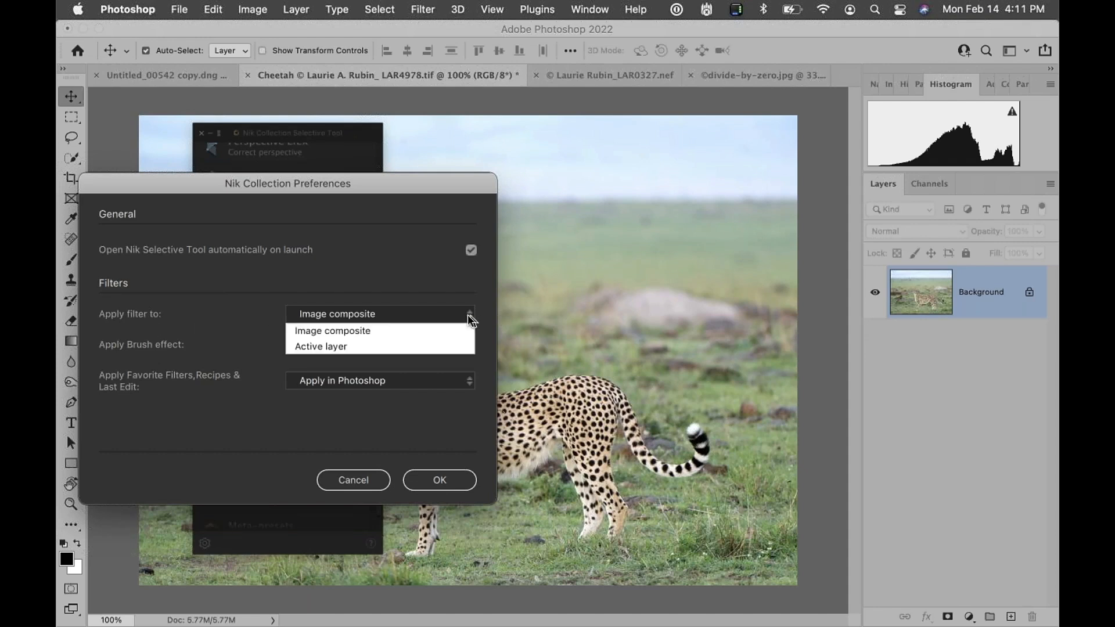
{"action": "left_click", "coordinate": [352, 332]}
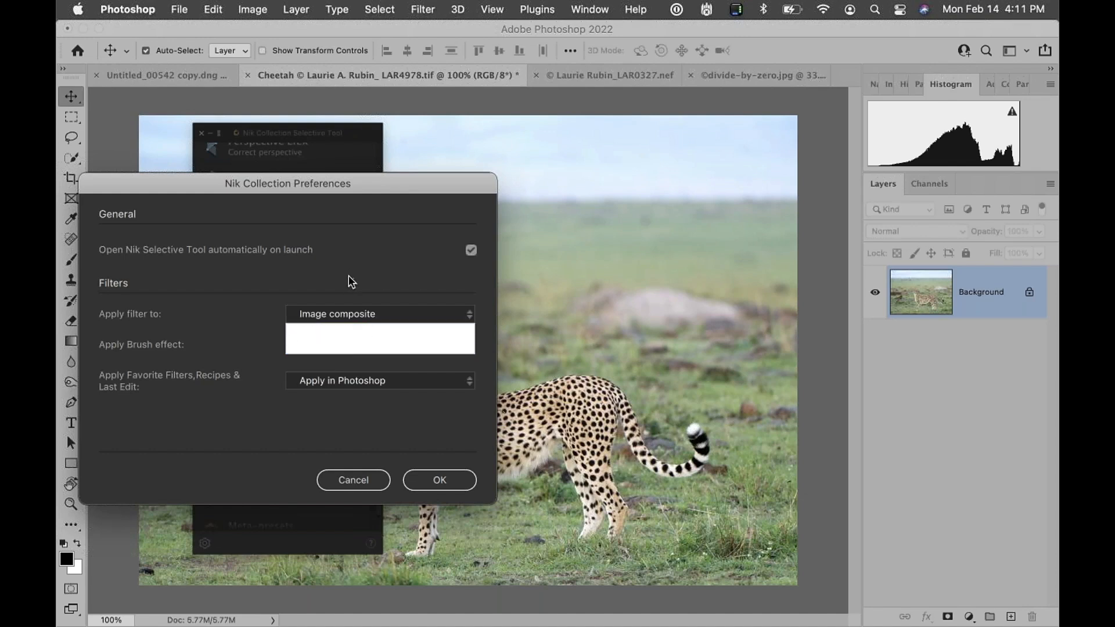
{"action": "left_click", "coordinate": [343, 314]}
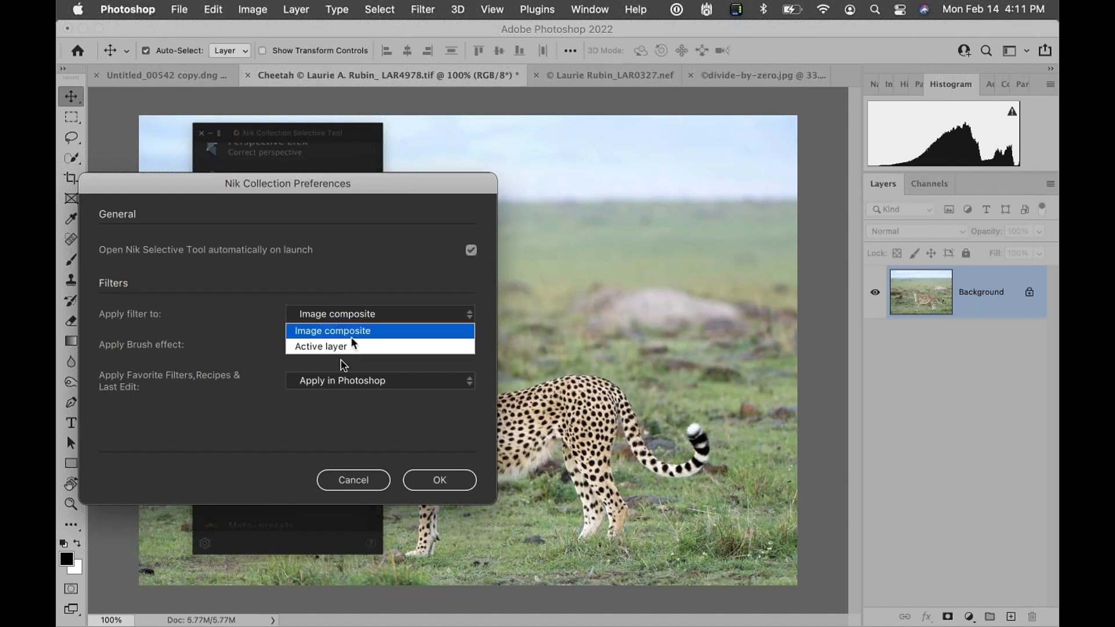
{"action": "left_click", "coordinate": [322, 347]}
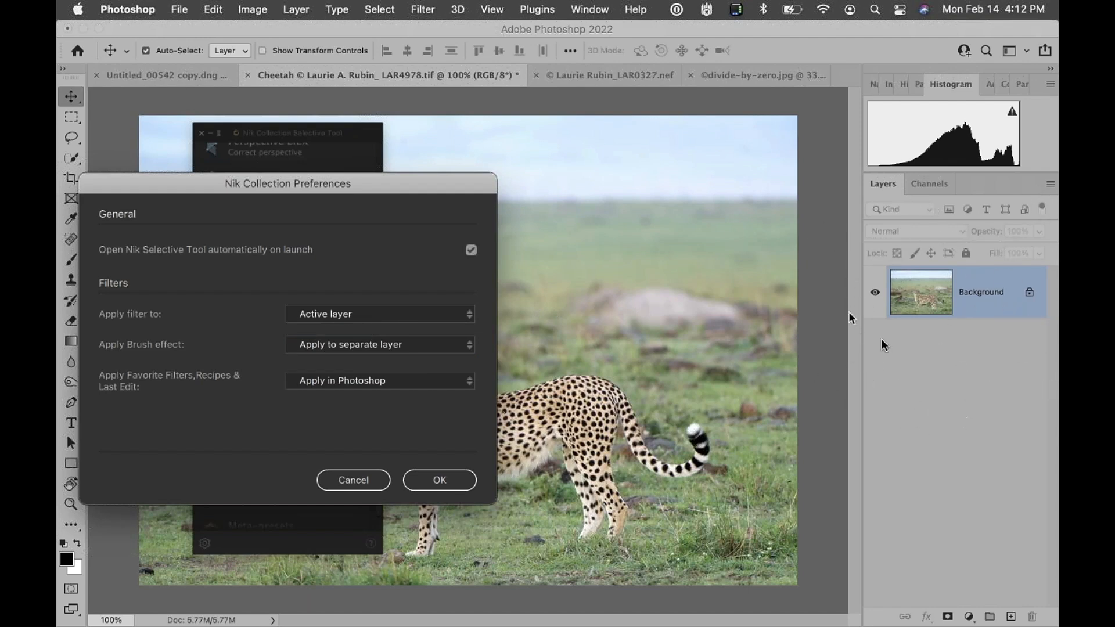
{"action": "left_click", "coordinate": [931, 297]}
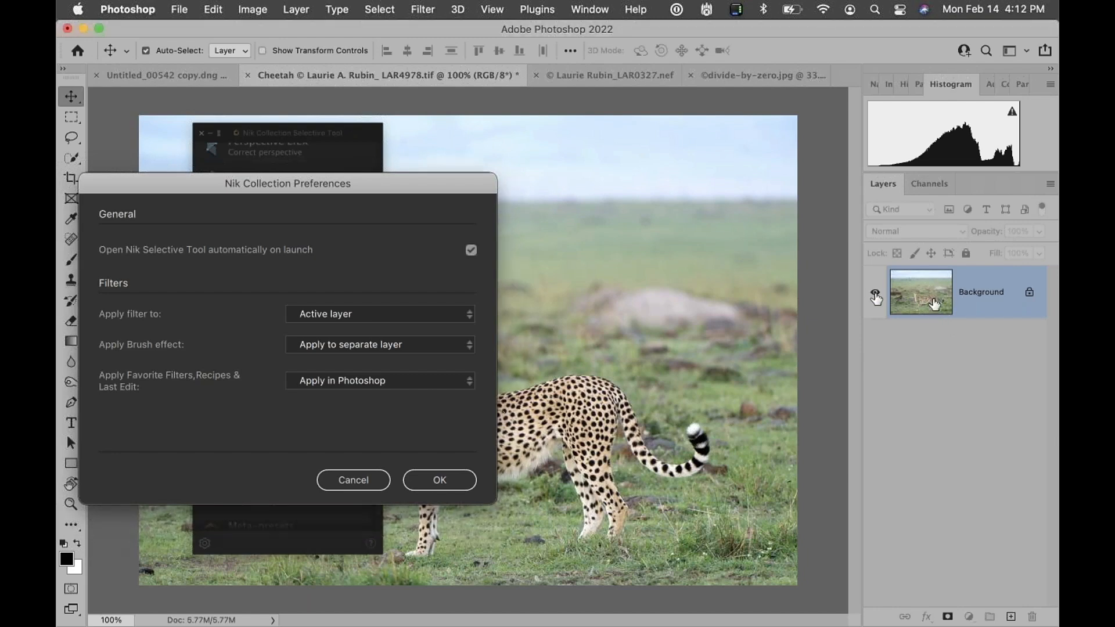
Set Apply filter to Image composite and confirm the preferences
{"action": "left_click", "coordinate": [349, 317]}
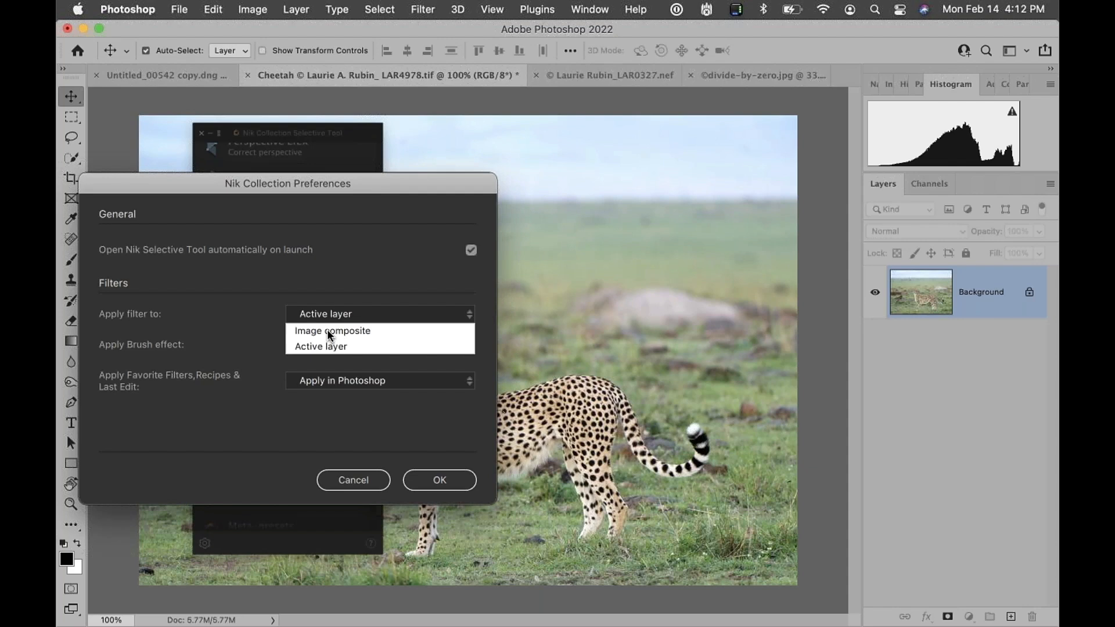
{"action": "left_click", "coordinate": [328, 332]}
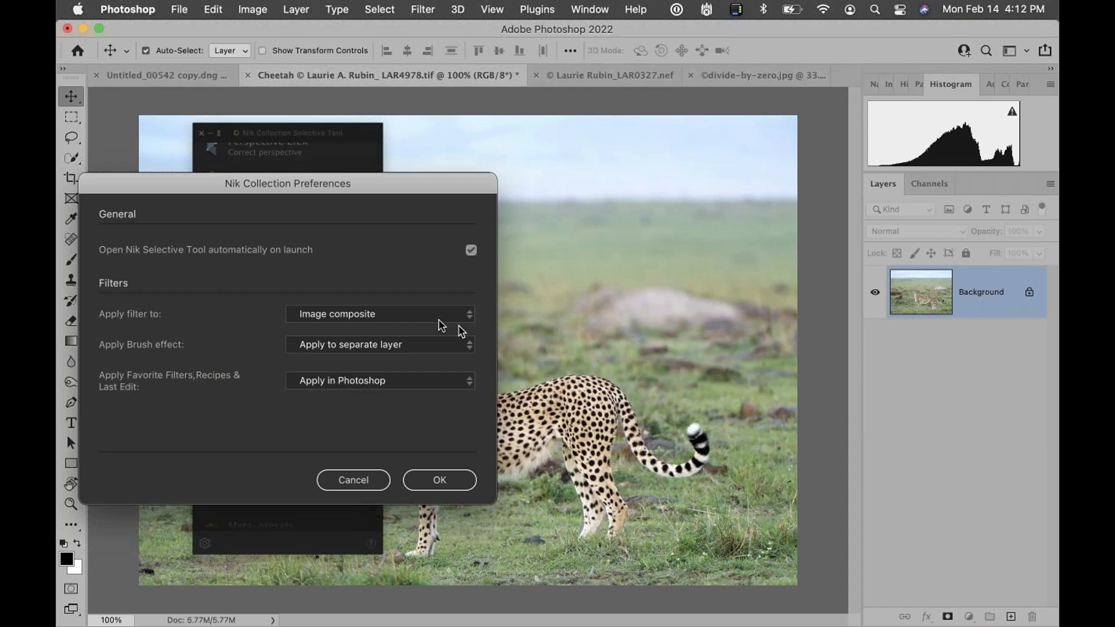
{"action": "left_click", "coordinate": [439, 483]}
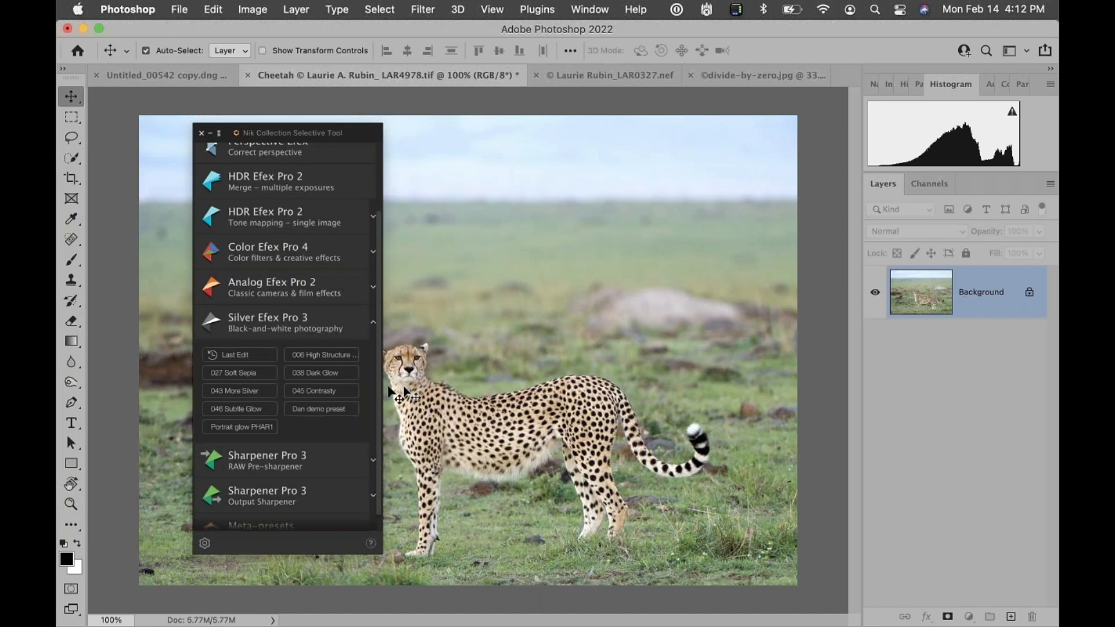
Open Silver Efex Pro 3 on the cheetah and apply the En Vogue preset 040 Dark Selenium
{"action": "left_click", "coordinate": [268, 324]}
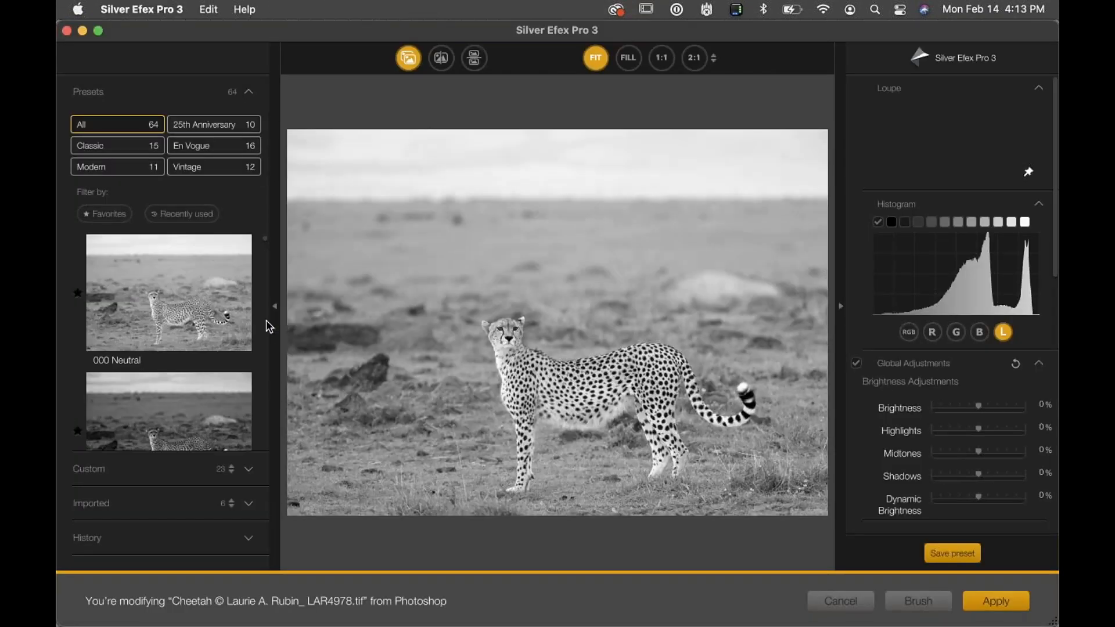
{"action": "left_click", "coordinate": [225, 153]}
{"action": "scroll", "coordinate": [266, 262], "scroll_direction": "down", "scroll_amount": 3}
{"action": "scroll", "coordinate": [265, 265], "scroll_direction": "down", "scroll_amount": 3}
{"action": "left_click", "coordinate": [185, 308]}
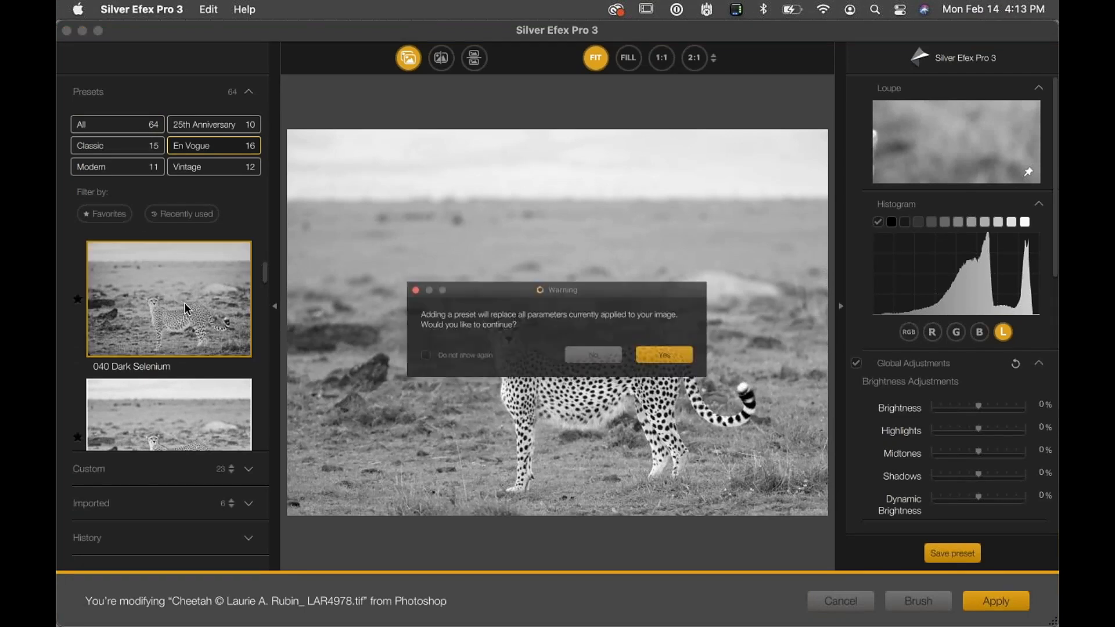
{"action": "left_click", "coordinate": [682, 357]}
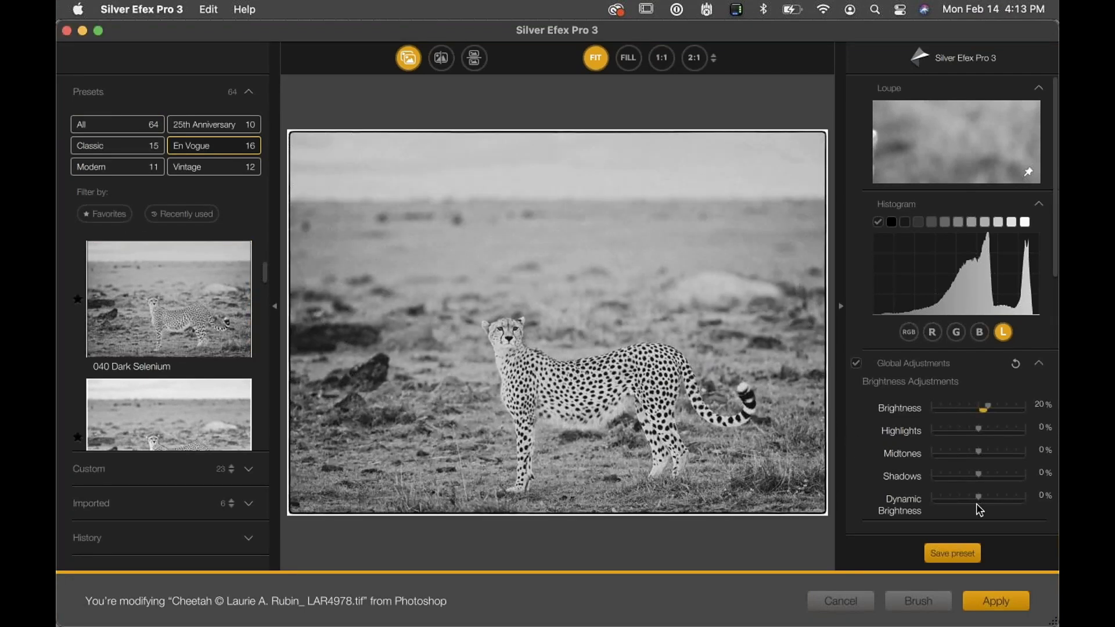
Raise Soft Contrast to about 41% and Amplify Whites and Amplify Blacks to about 23%
{"action": "scroll", "coordinate": [979, 510], "scroll_direction": "down", "scroll_amount": 10}
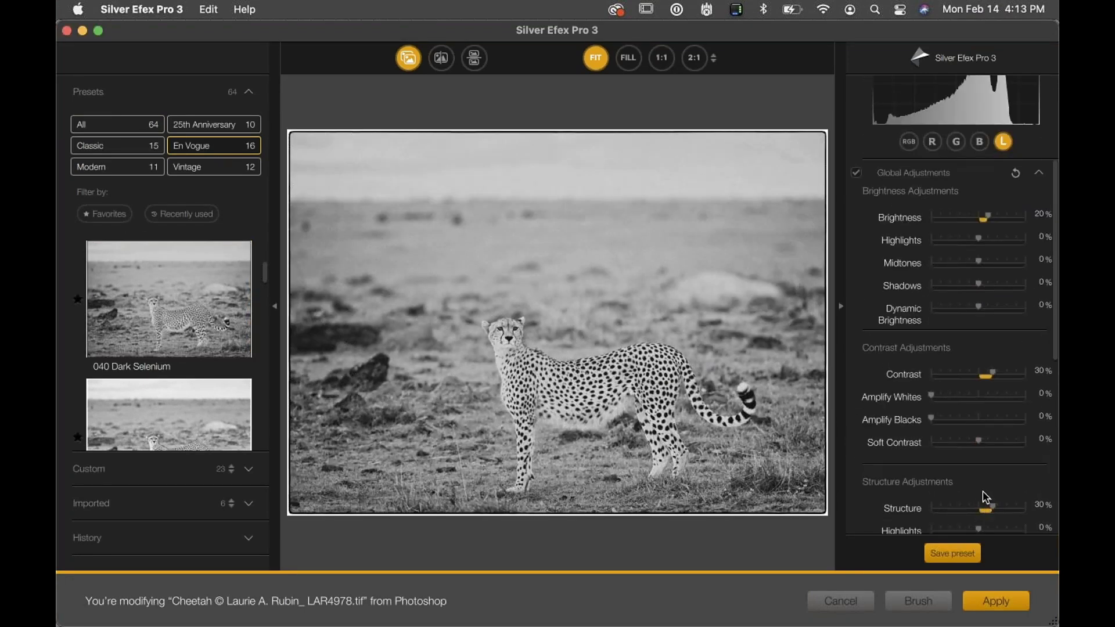
{"action": "scroll", "coordinate": [980, 459], "scroll_direction": "down", "scroll_amount": 2}
{"action": "left_click_drag", "start_coordinate": [978, 399], "coordinate": [997, 398]}
{"action": "left_click_drag", "start_coordinate": [931, 376], "coordinate": [956, 353]}
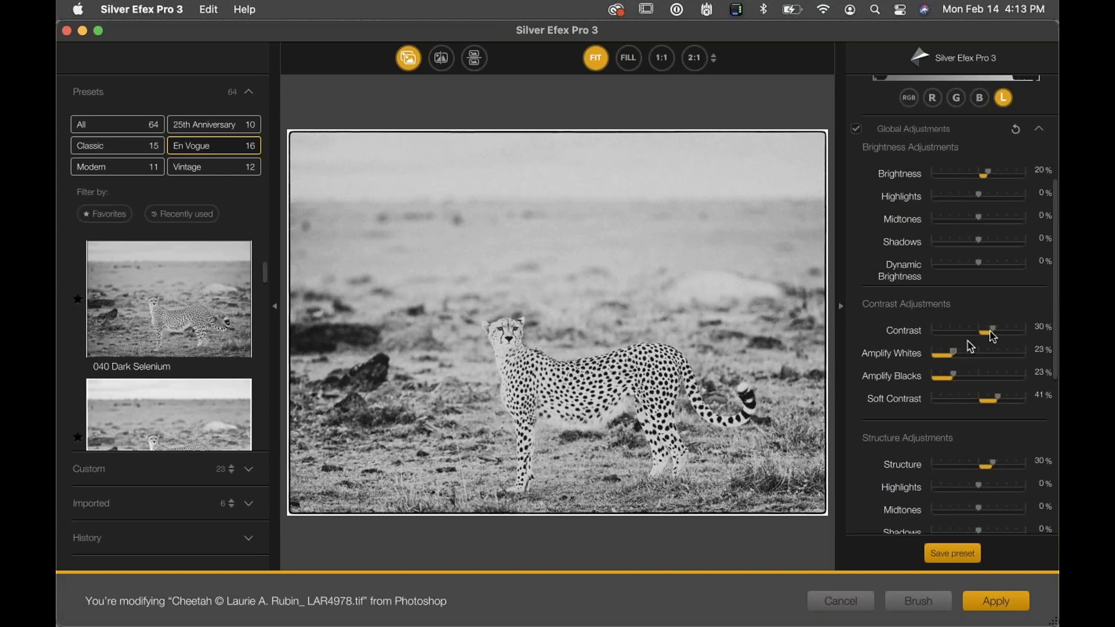
Lower Dynamic Brightness to -40% and apply the black-and-white filter to the cheetah image
{"action": "left_click_drag", "start_coordinate": [980, 262], "coordinate": [961, 266]}
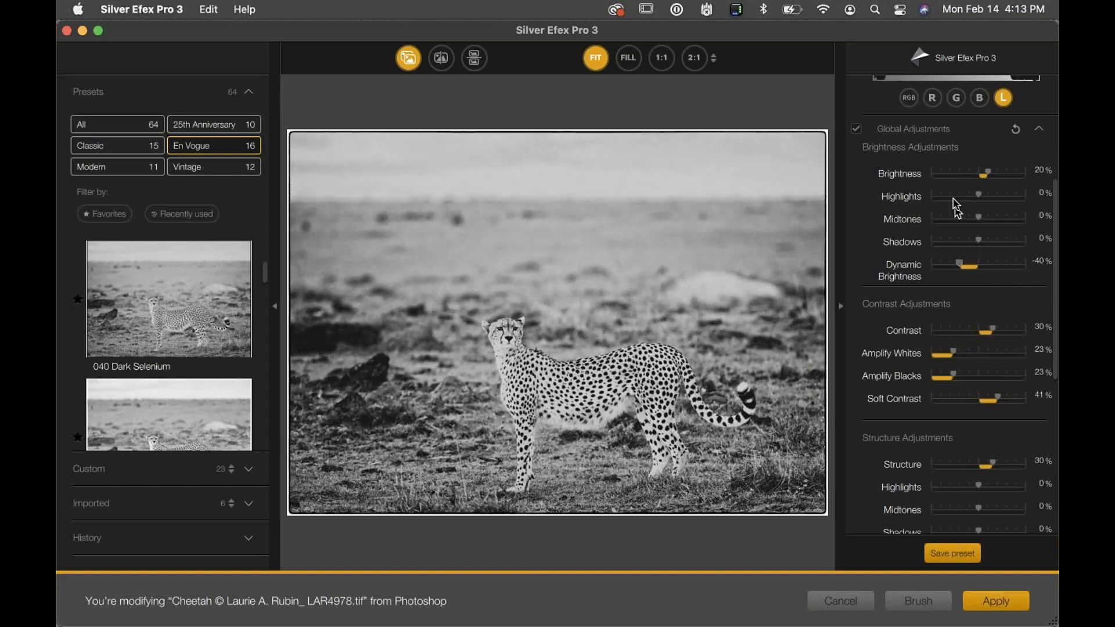
{"action": "left_click", "coordinate": [997, 602]}
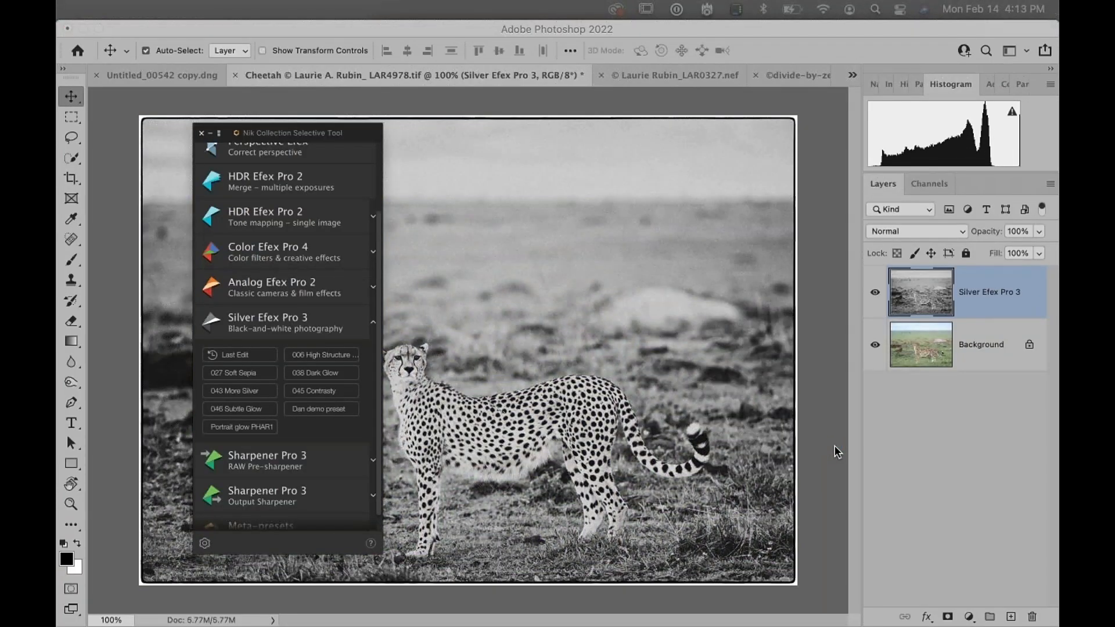
Move the Nik Collection Selective Tool panel higher and open the Nik Collection Preferences
{"action": "left_click_drag", "start_coordinate": [370, 134], "coordinate": [332, 90]}
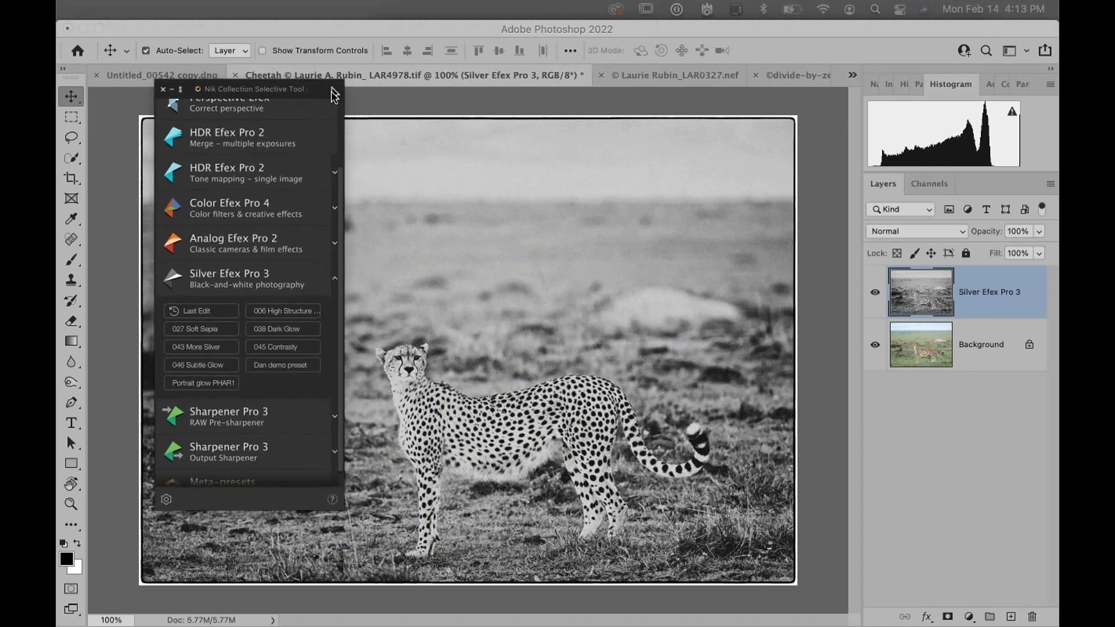
{"action": "left_click", "coordinate": [167, 501]}
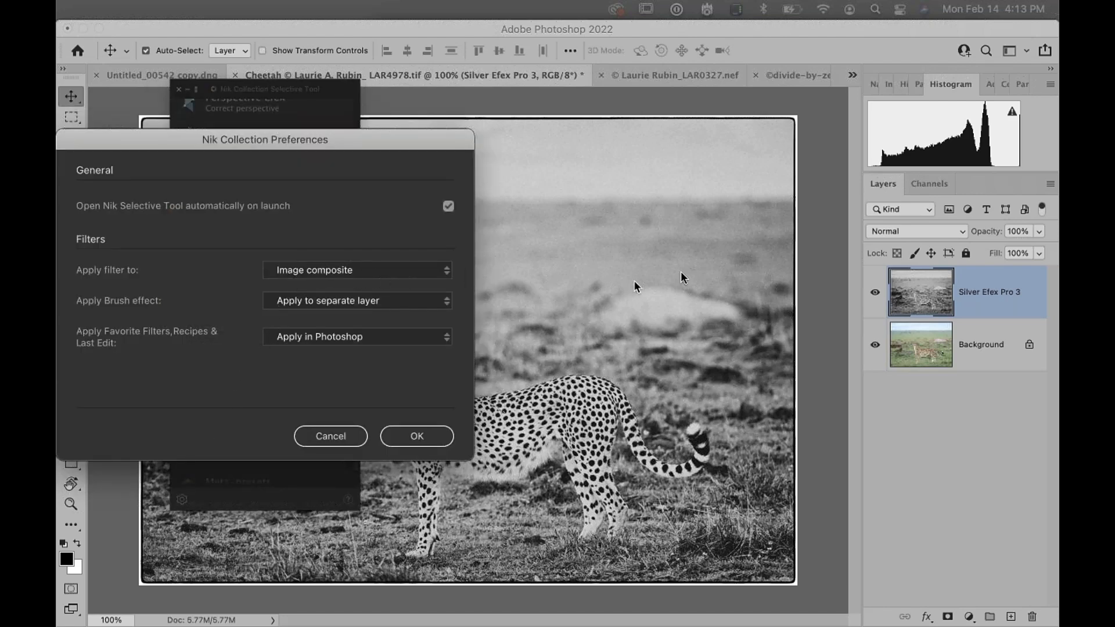
Review the Apply Brush effect options alongside the Background and Silver Efex Pro 3 layers
{"action": "left_click", "coordinate": [929, 352]}
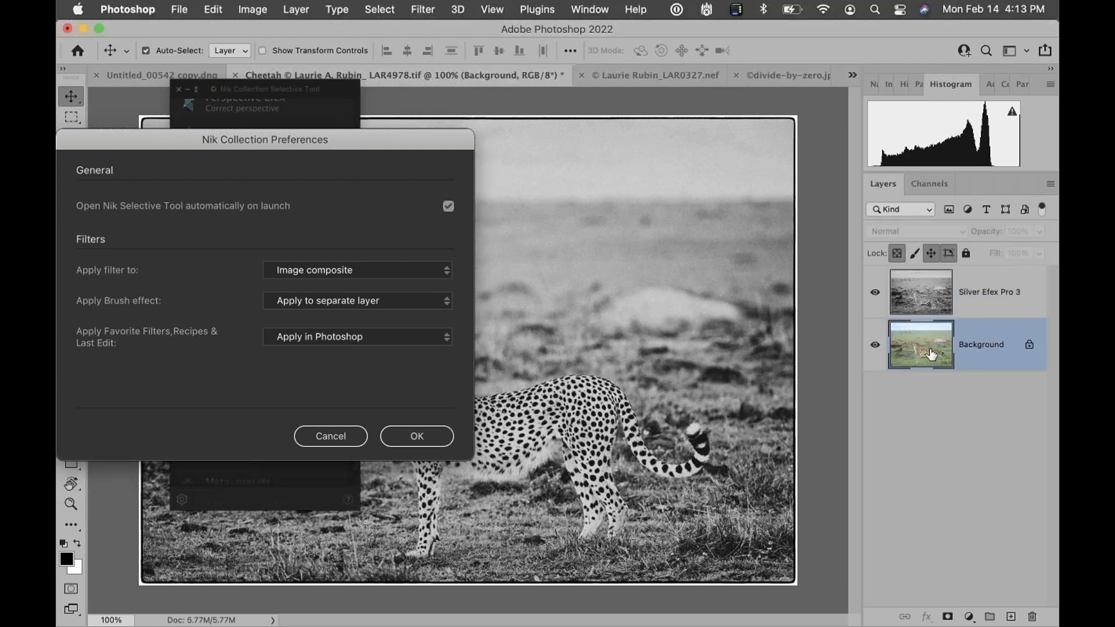
{"action": "left_click", "coordinate": [941, 296]}
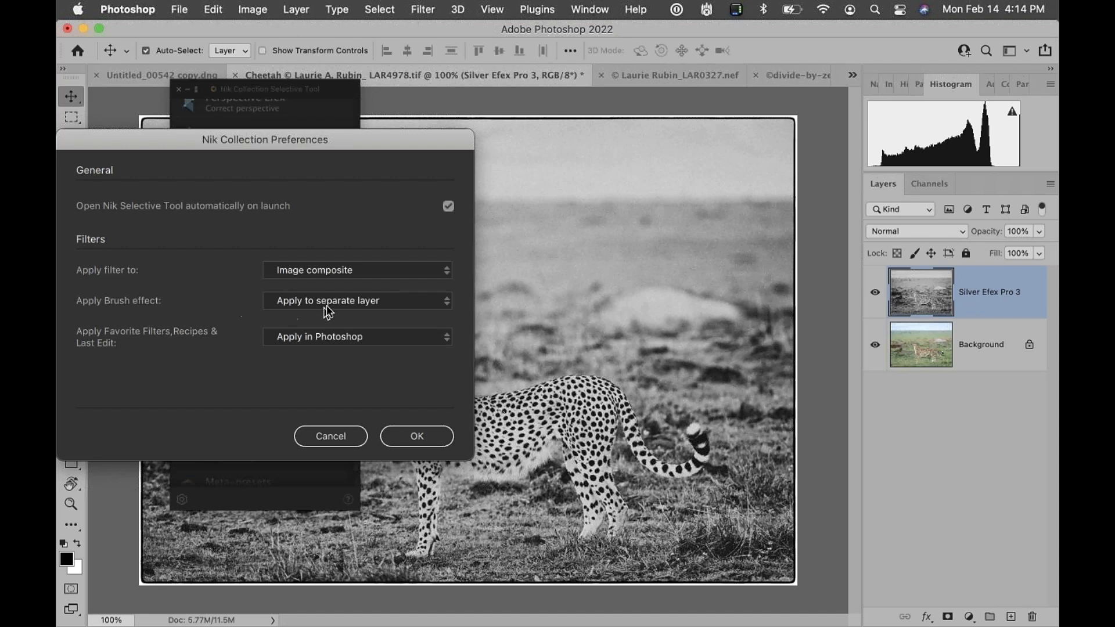
{"action": "left_click", "coordinate": [449, 303]}
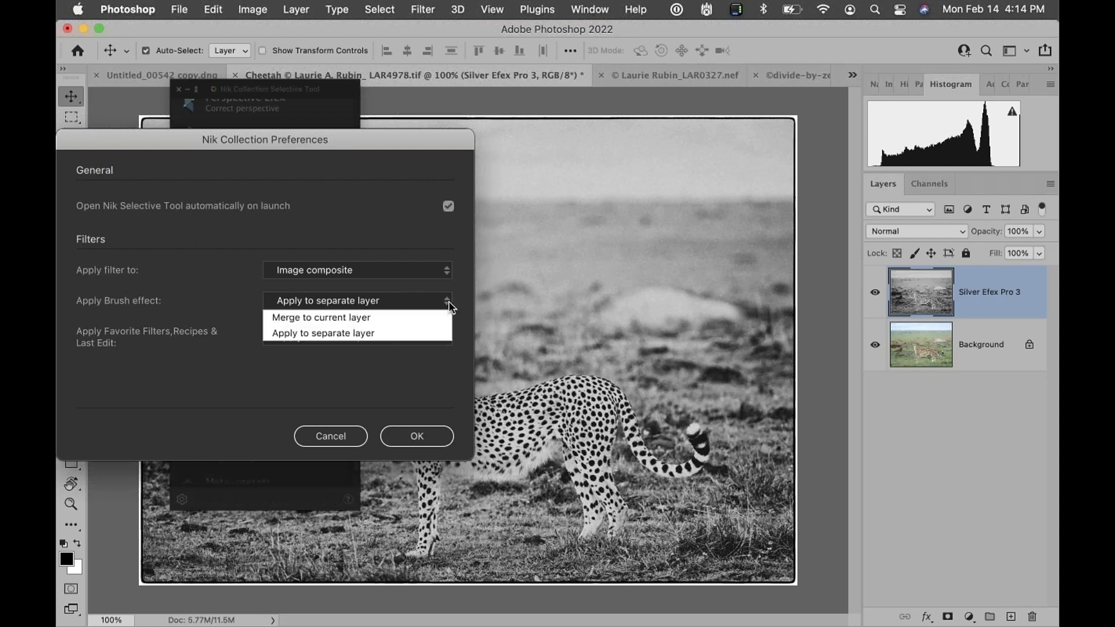
{"action": "left_click", "coordinate": [345, 333]}
{"action": "left_click", "coordinate": [312, 334]}
{"action": "left_click", "coordinate": [292, 333]}
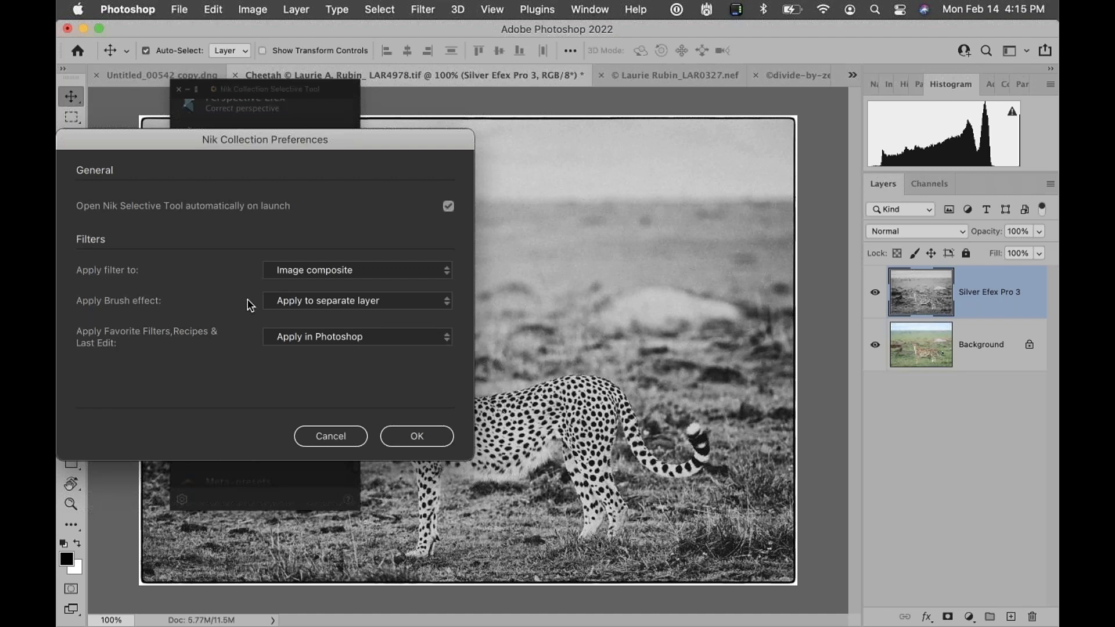
{"action": "left_click", "coordinate": [291, 302]}
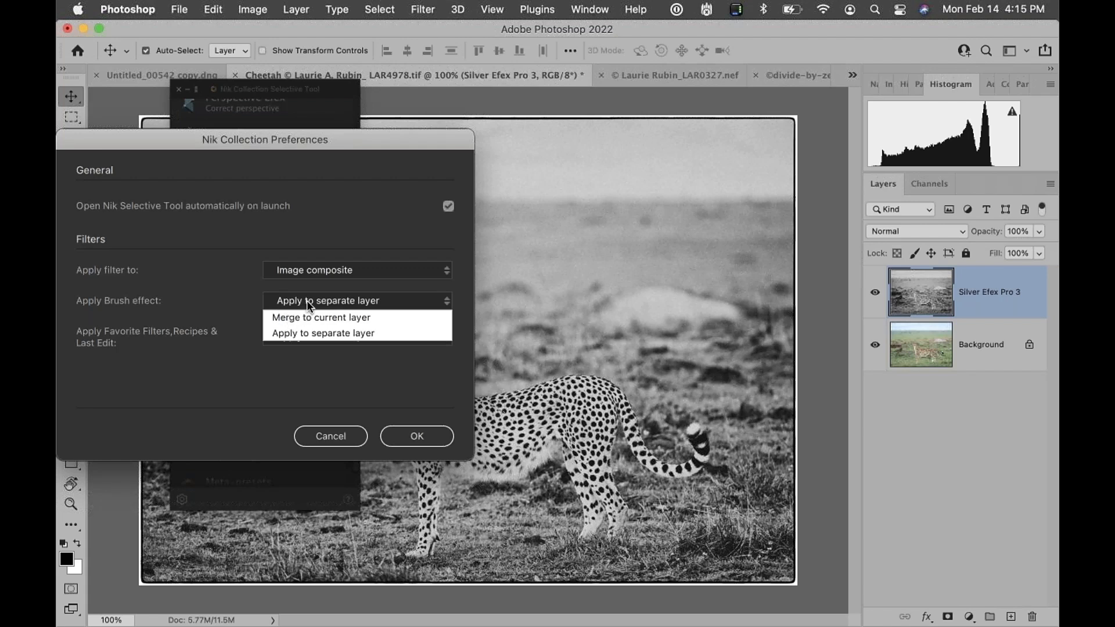
{"action": "left_click", "coordinate": [306, 301]}
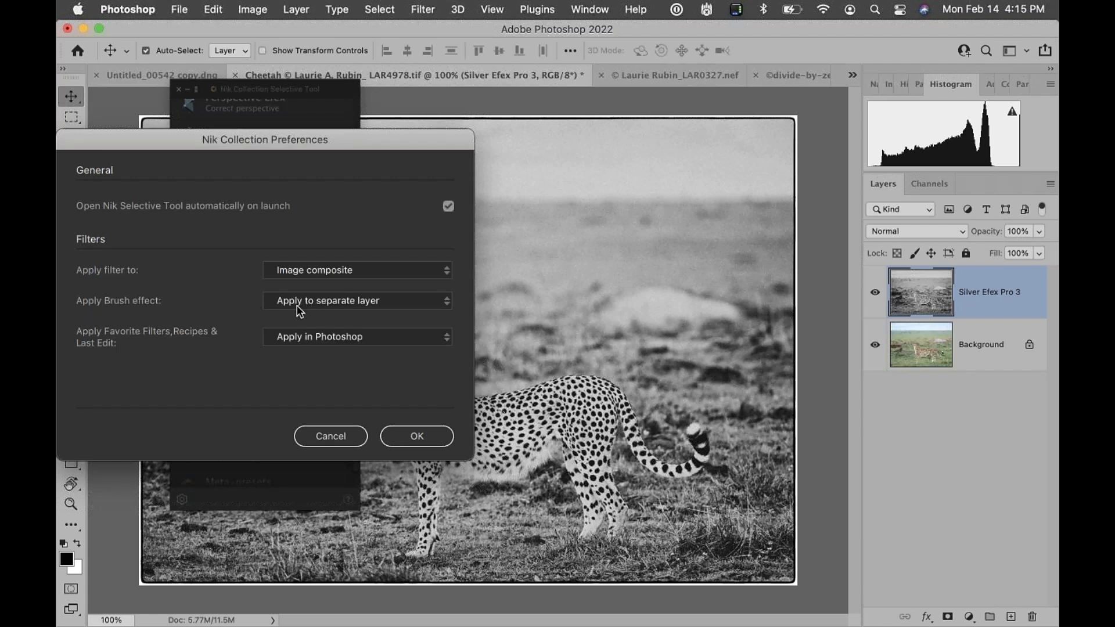
{"action": "left_click", "coordinate": [299, 311]}
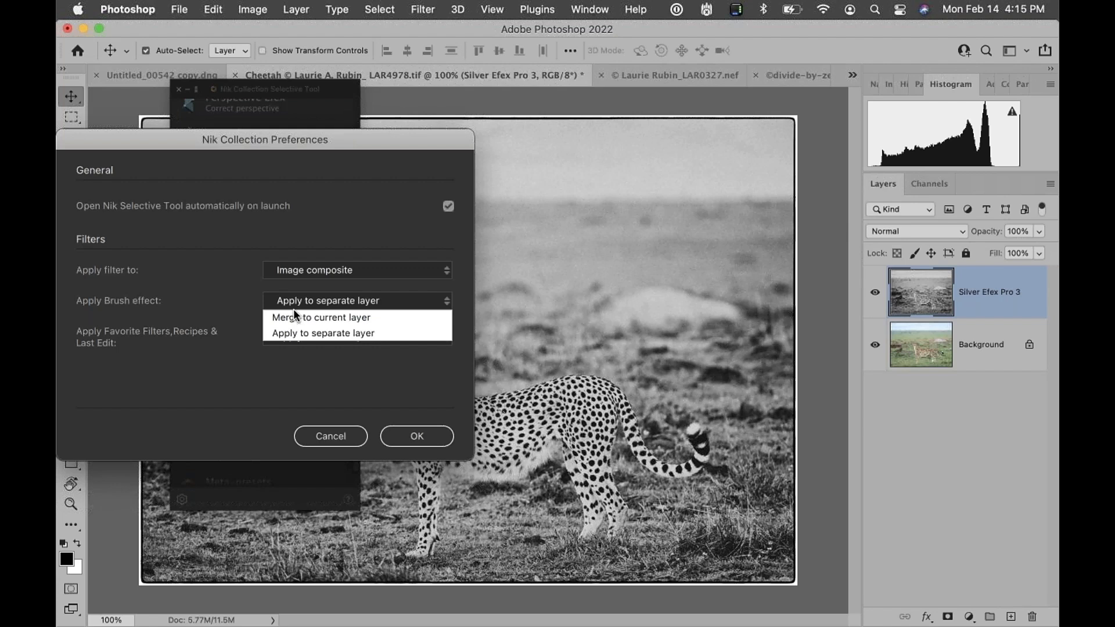
{"action": "left_click", "coordinate": [280, 306]}
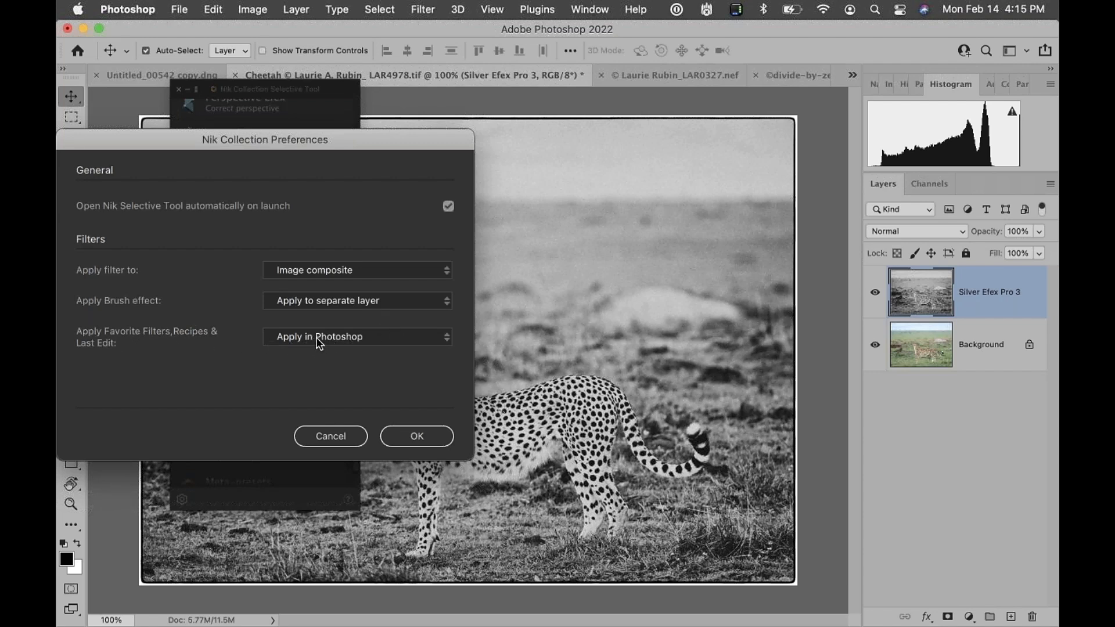
Keep Apply Favorite Filters, Recipes & Last Edit at Apply in Photoshop and confirm the preferences
{"action": "left_click", "coordinate": [403, 337]}
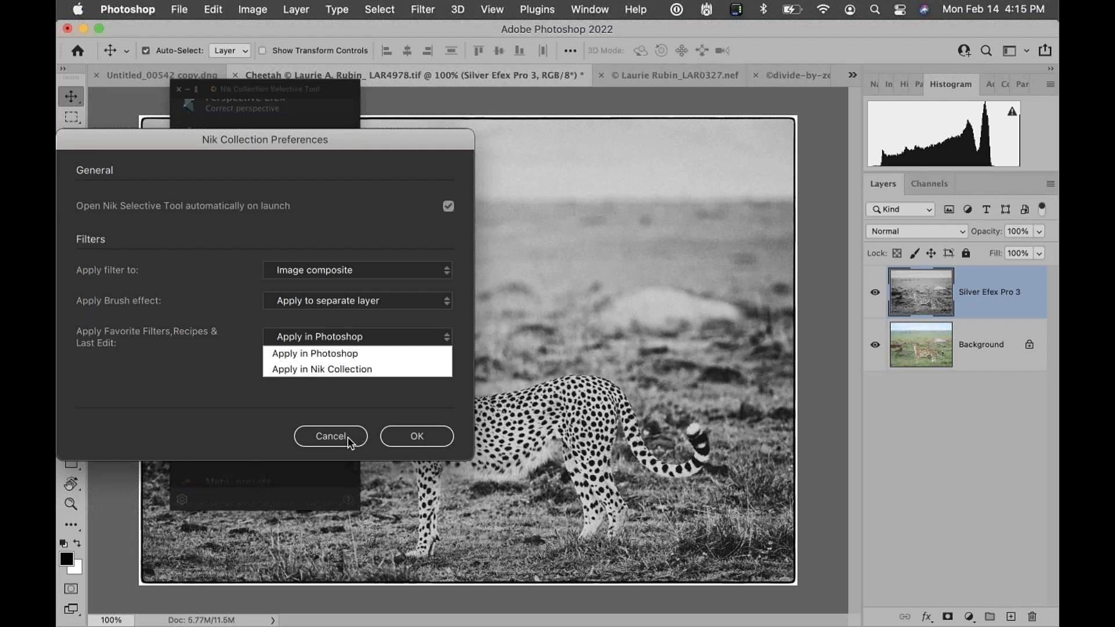
{"action": "left_click", "coordinate": [312, 335]}
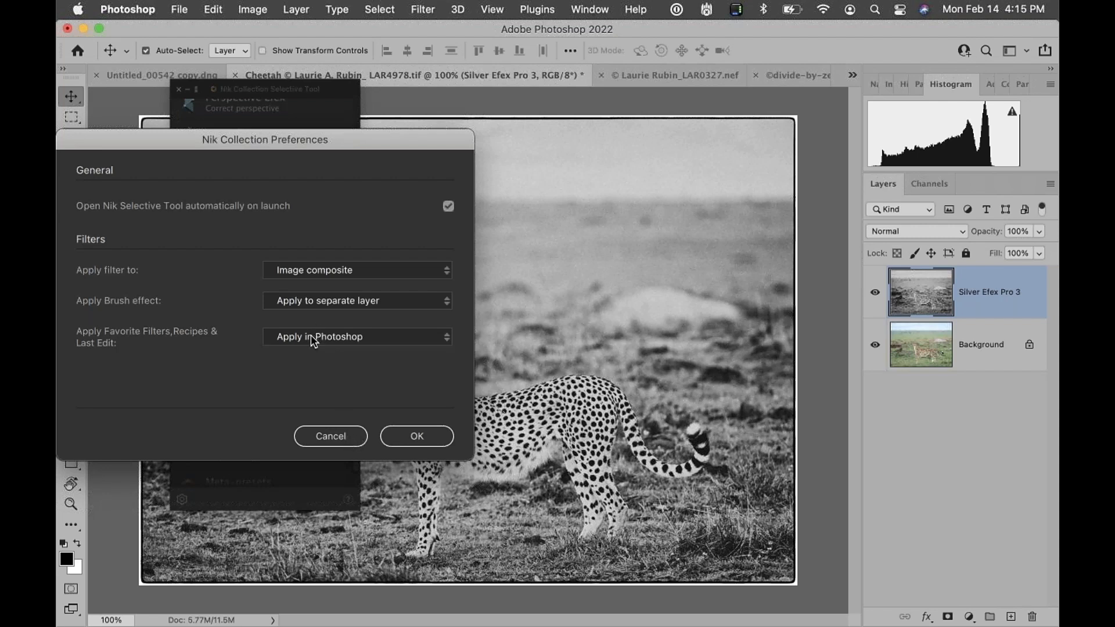
{"action": "left_click", "coordinate": [431, 438]}
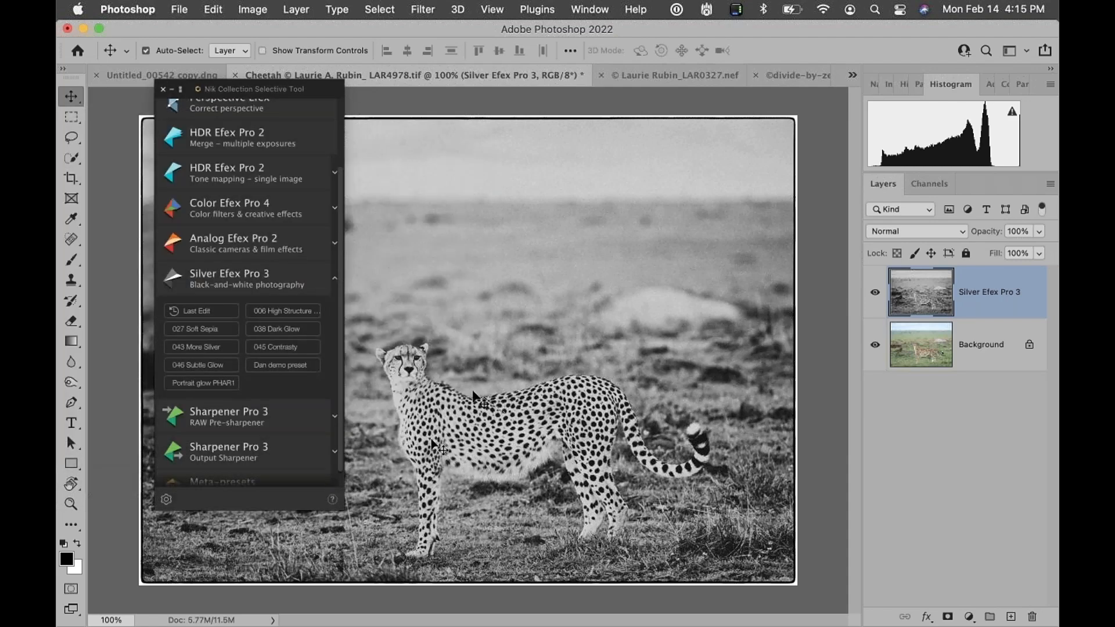
Switch to the zebra image and reposition the Selective Tool panel
{"action": "left_click", "coordinate": [673, 78]}
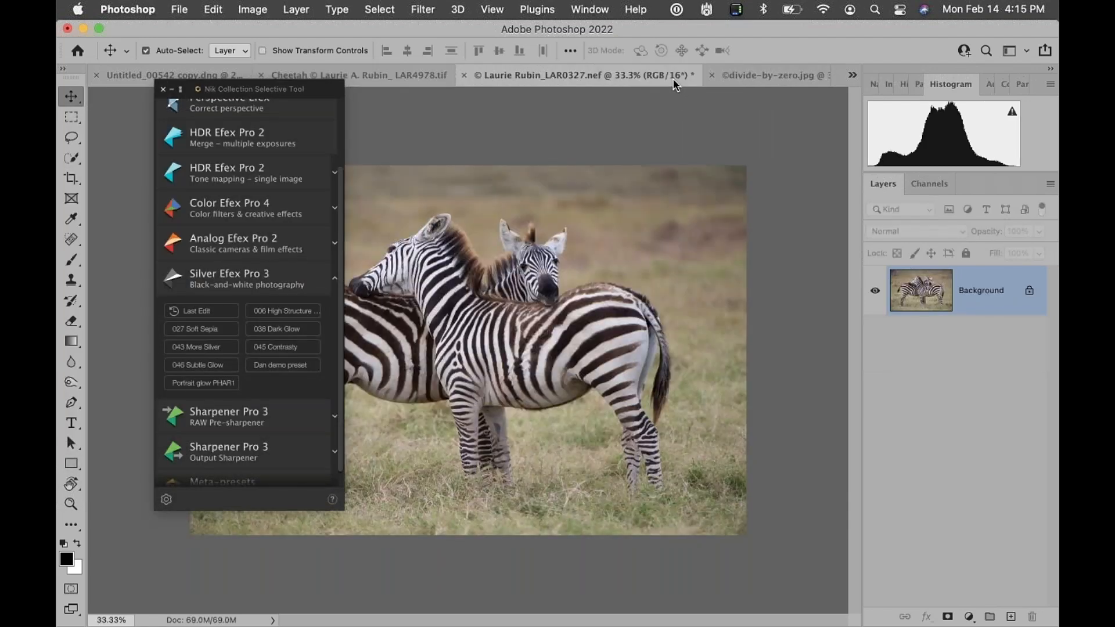
{"action": "left_click", "coordinate": [163, 89]}
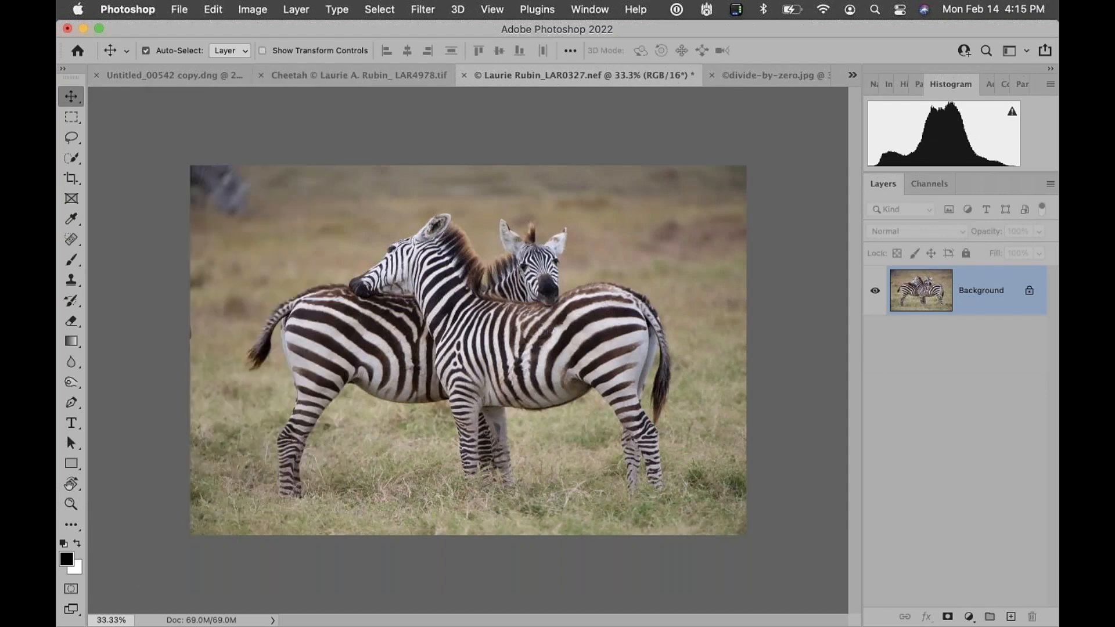
{"action": "left_click_drag", "start_coordinate": [333, 143], "coordinate": [327, 118]}
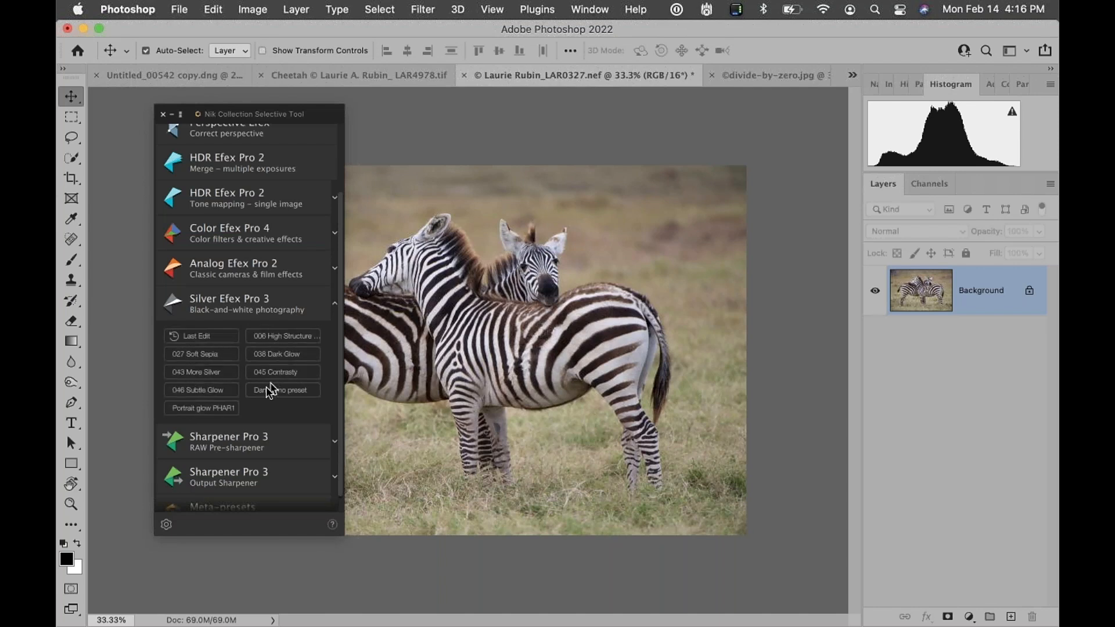
Apply the Silver Efex Pro 3 Last Edit to the zebra image
{"action": "left_click", "coordinate": [221, 342]}
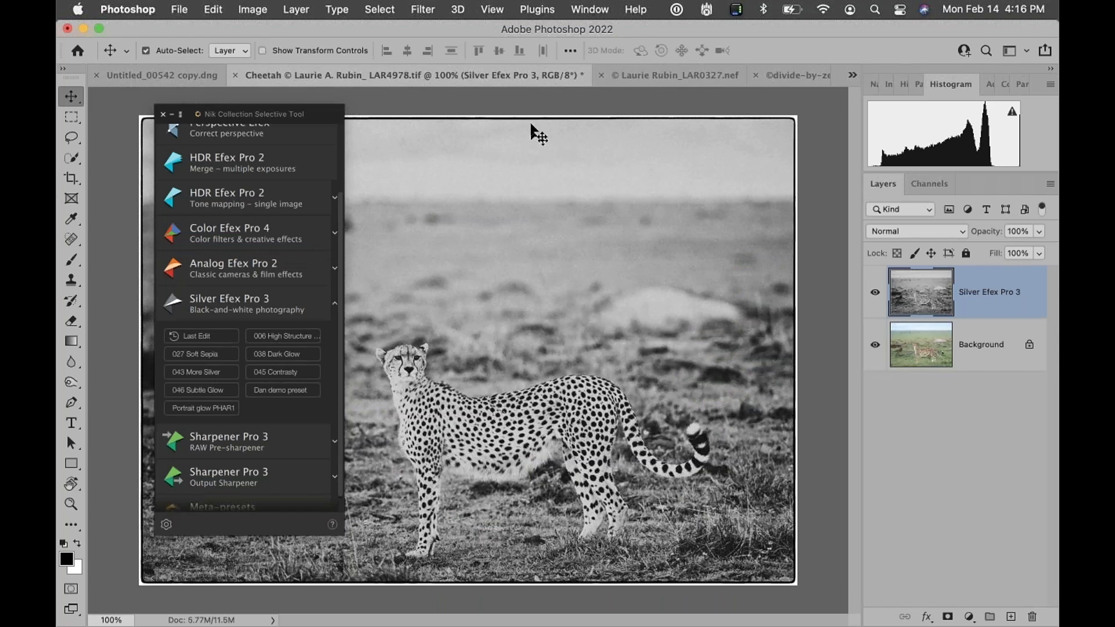
{"action": "left_click", "coordinate": [659, 75]}
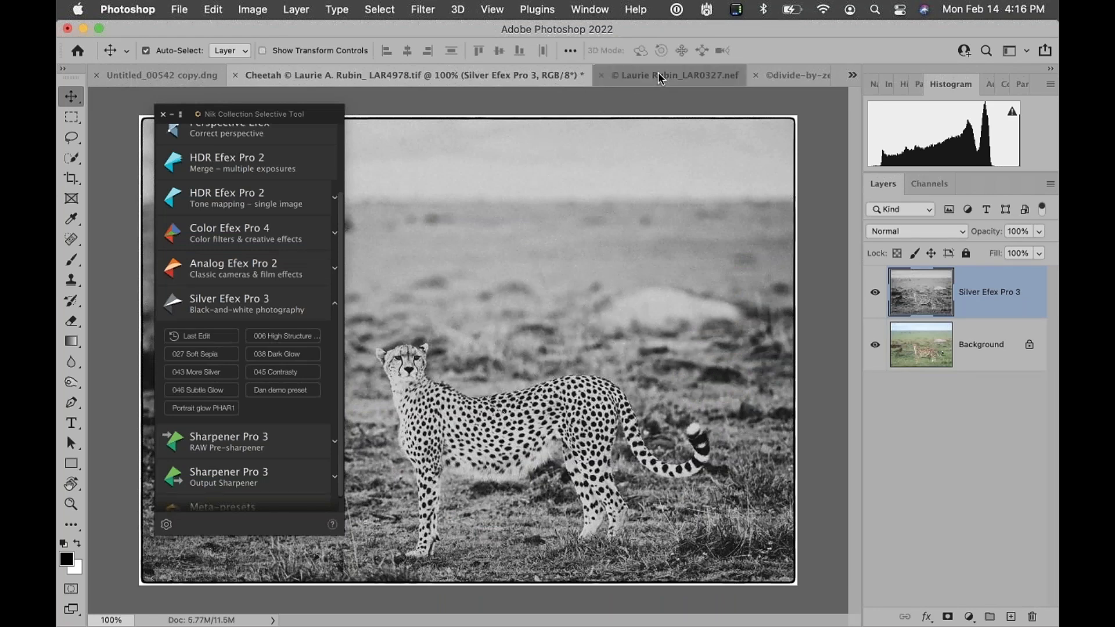
{"action": "left_click", "coordinate": [207, 336]}
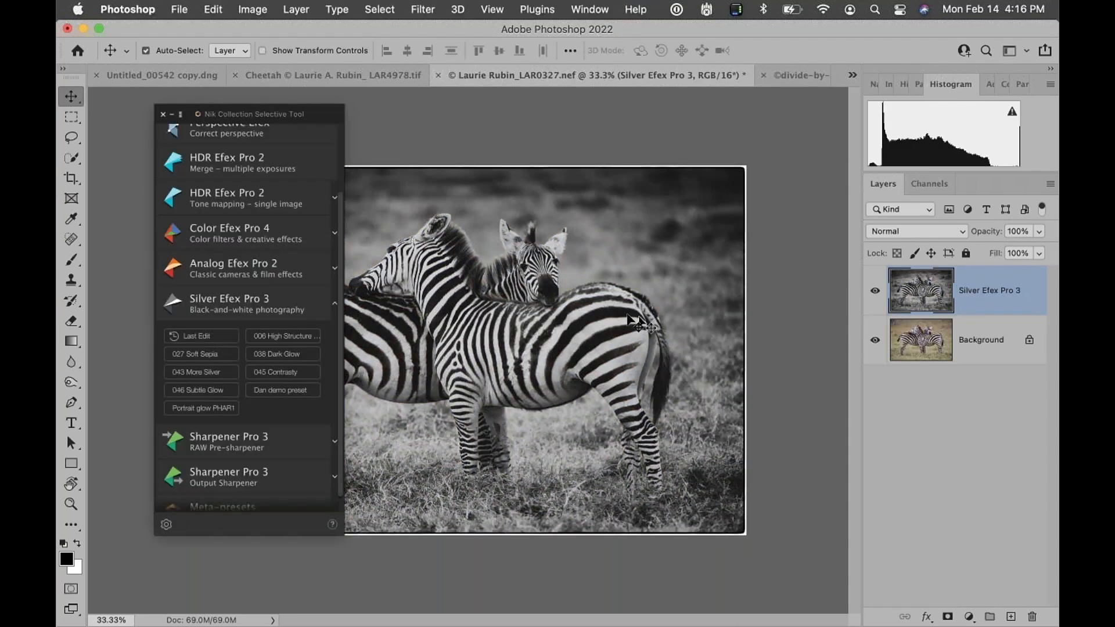
Compare with the cheetah, then delete the Silver Efex Pro 3 layer from the zebra image
{"action": "left_click", "coordinate": [322, 76]}
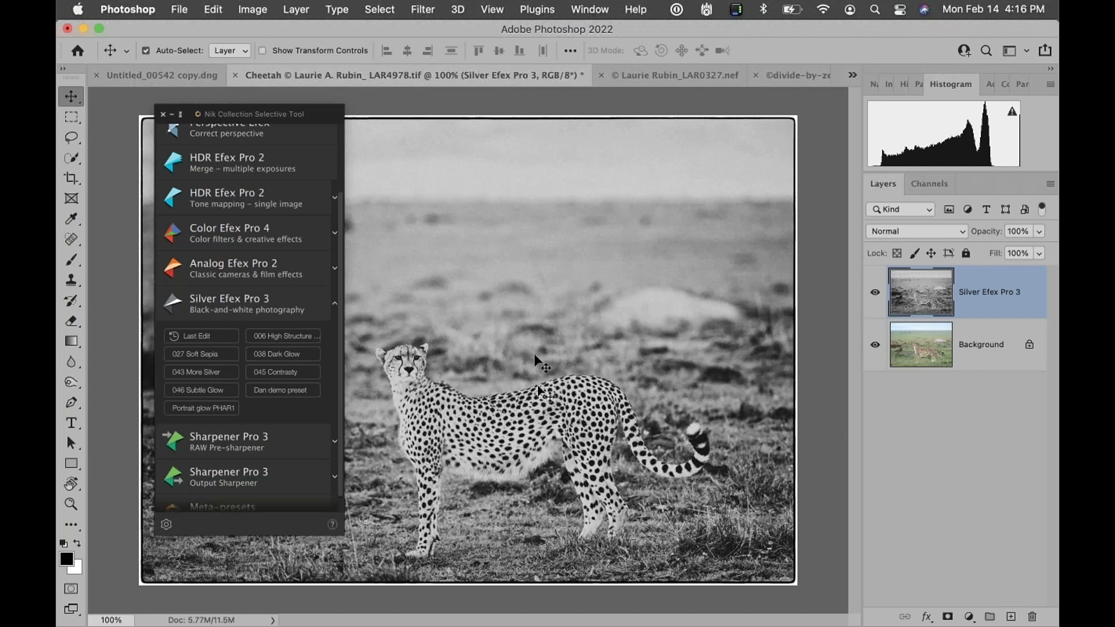
{"action": "left_click", "coordinate": [654, 78]}
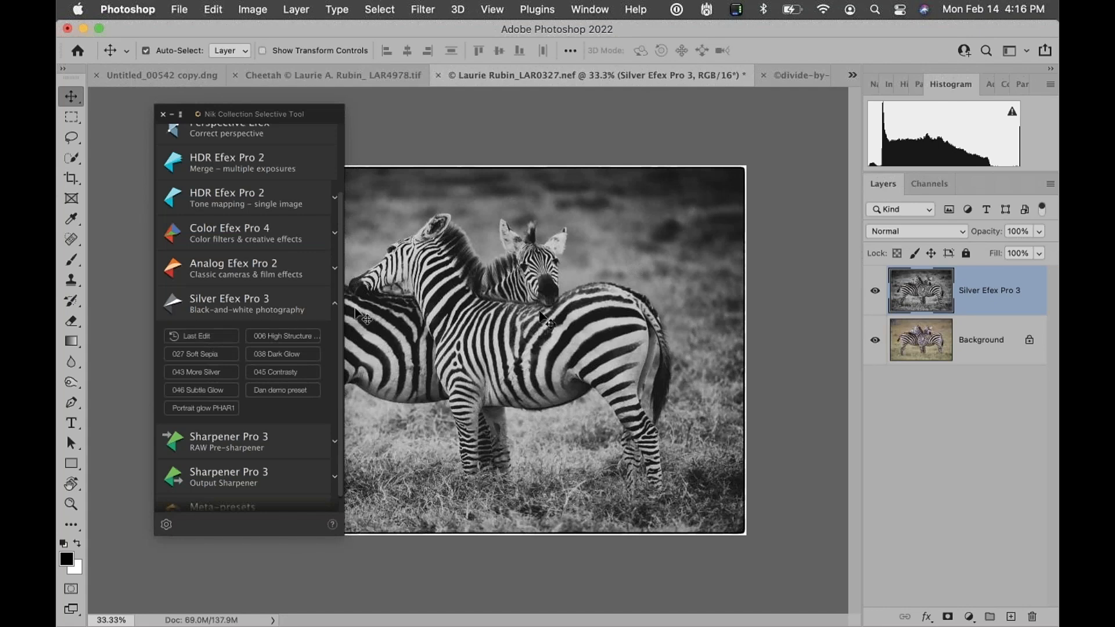
{"action": "left_click_drag", "start_coordinate": [991, 306], "coordinate": [1030, 617]}
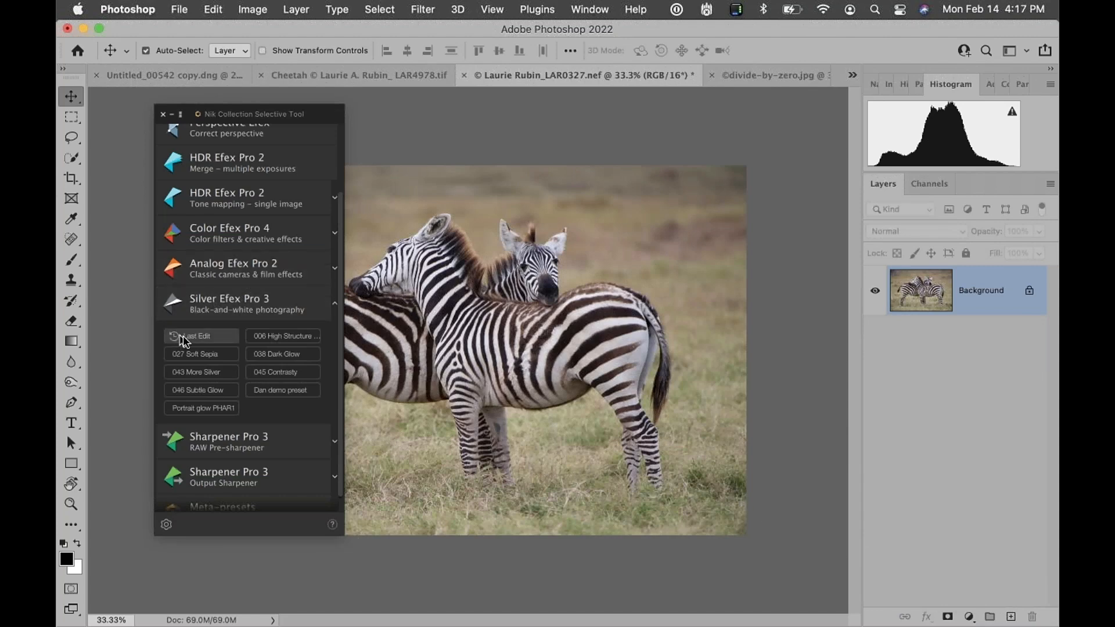
Set Apply Favorite Filters, Recipes & Last Edit to Apply in Nik Collection and confirm the preferences
{"action": "left_click", "coordinate": [164, 524]}
{"action": "left_click", "coordinate": [313, 363]}
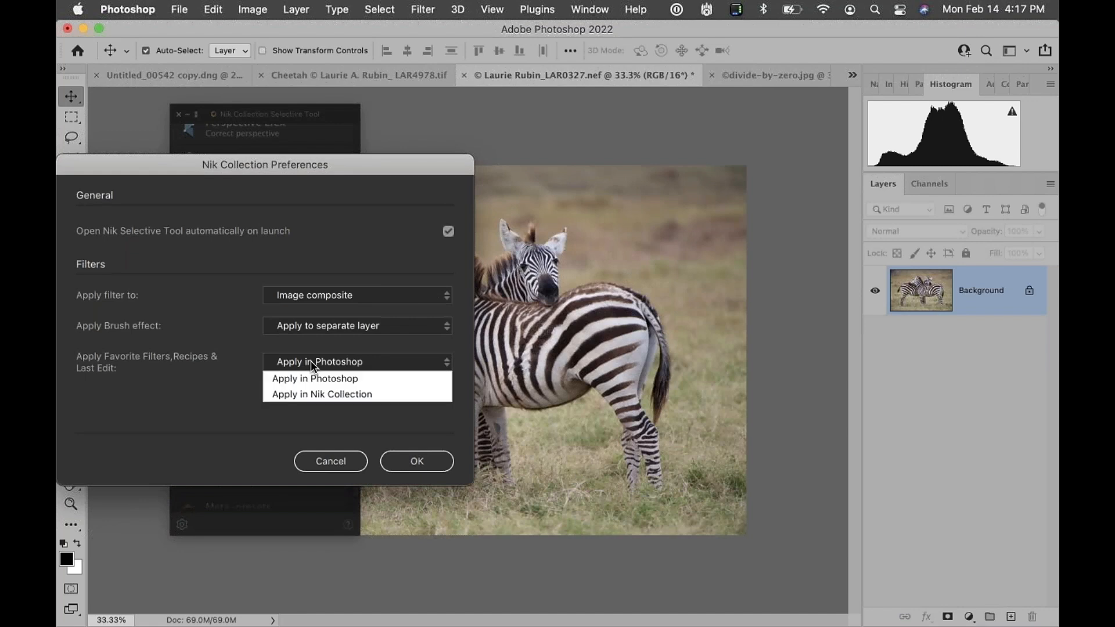
{"action": "left_click", "coordinate": [309, 393]}
{"action": "left_click", "coordinate": [424, 465]}
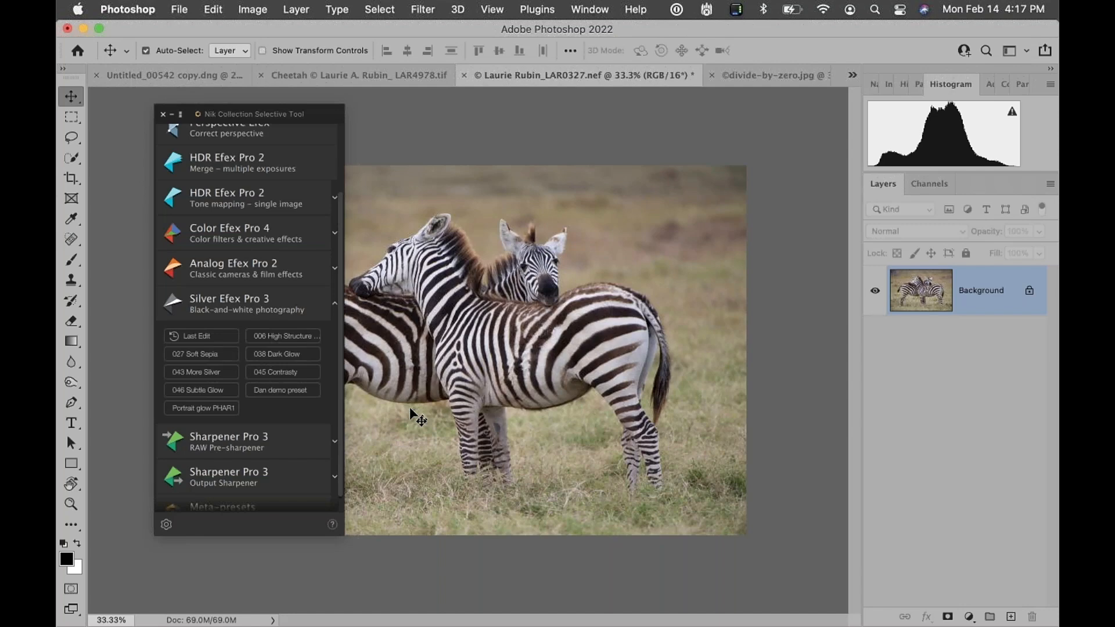
{"action": "left_click", "coordinate": [166, 525]}
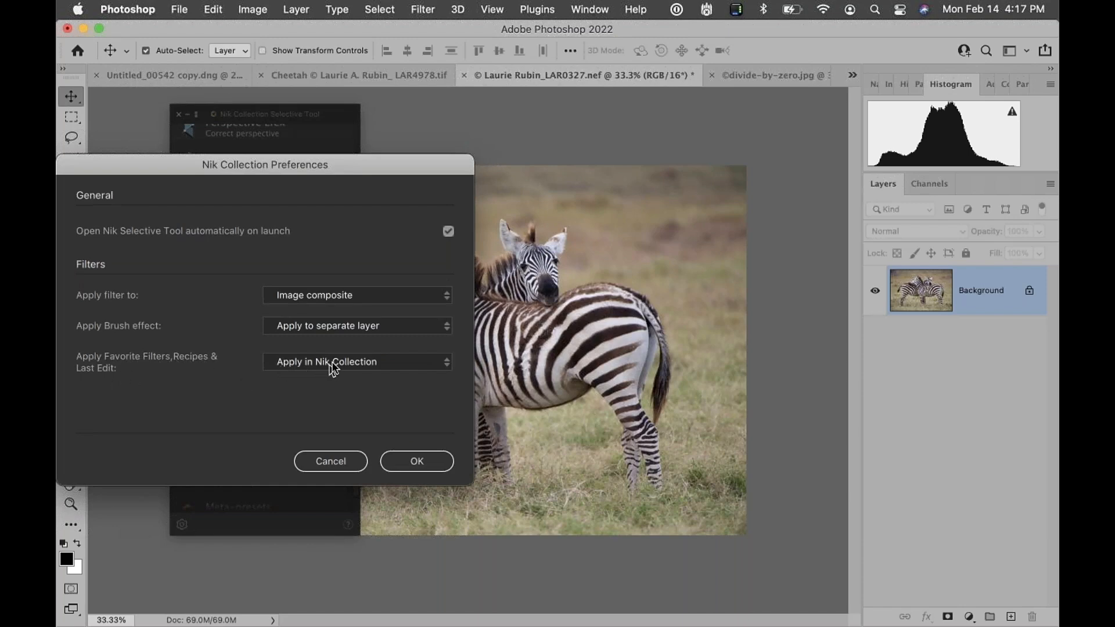
{"action": "left_click", "coordinate": [416, 461]}
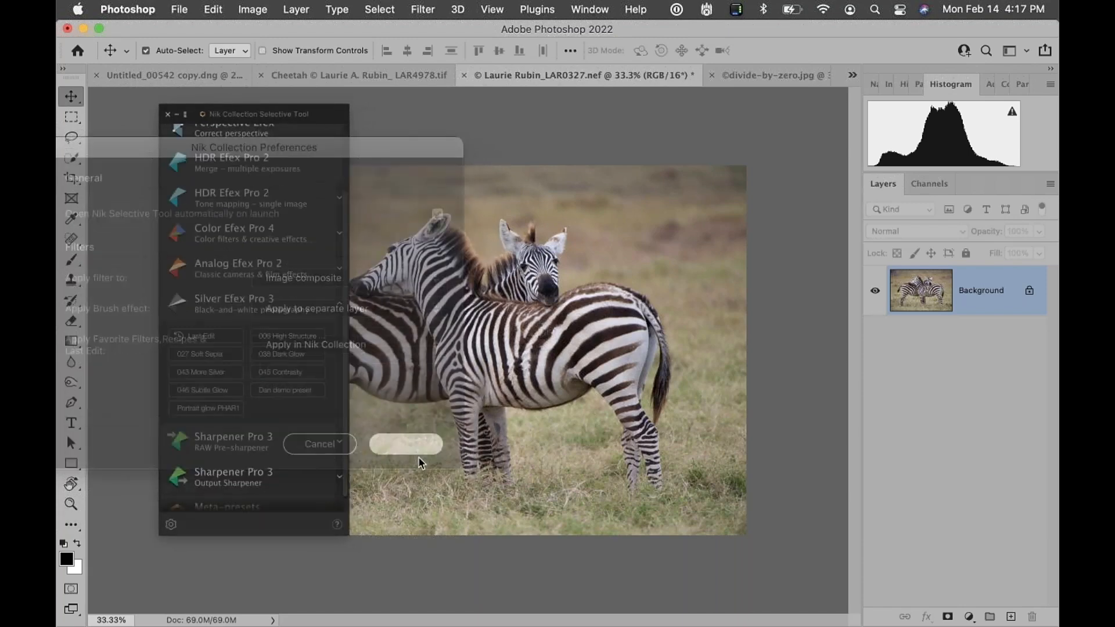
Open the zebra's Last Edit in Silver Efex Pro 3 and browse the En Vogue presets
{"action": "left_click", "coordinate": [194, 335]}
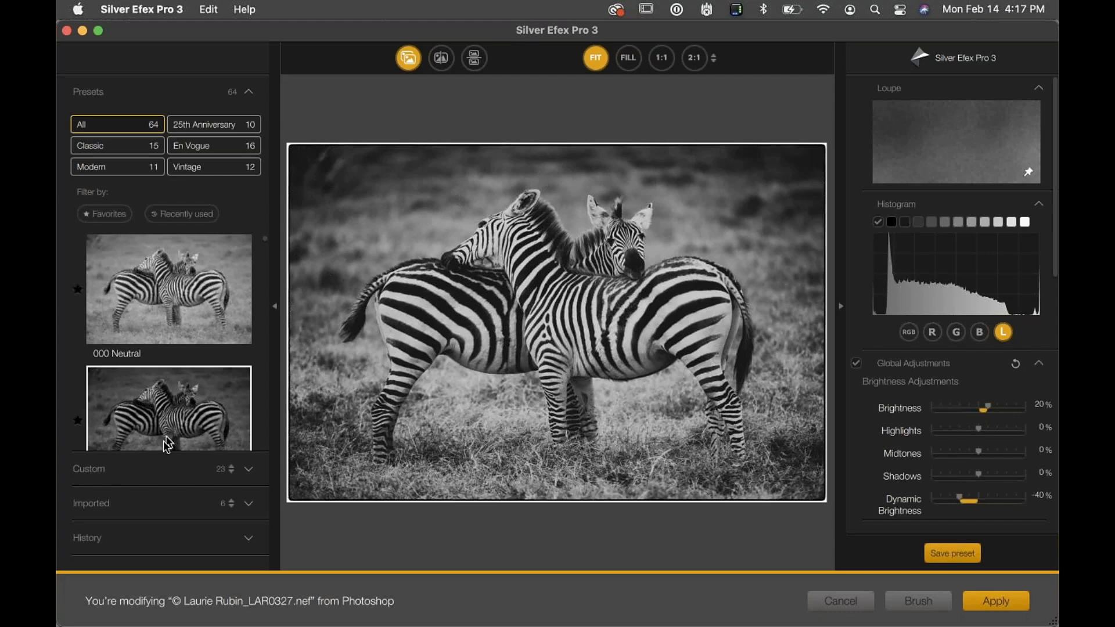
{"action": "scroll", "coordinate": [165, 444], "scroll_direction": "down", "scroll_amount": 5}
{"action": "scroll", "coordinate": [164, 445], "scroll_direction": "up", "scroll_amount": 3}
{"action": "left_click", "coordinate": [219, 154]}
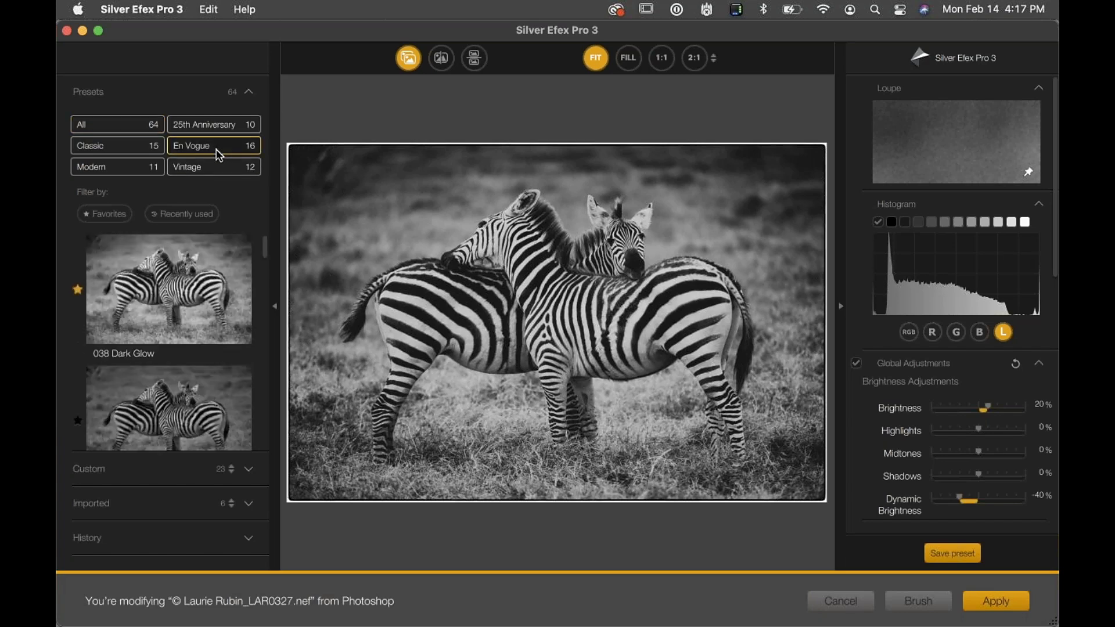
Browse the En Vogue presets, then raise Structure to 53% and Fine Structure to 38% for the zebra
{"action": "scroll", "coordinate": [188, 387], "scroll_direction": "down", "scroll_amount": 3}
{"action": "scroll", "coordinate": [189, 388], "scroll_direction": "up", "scroll_amount": 2}
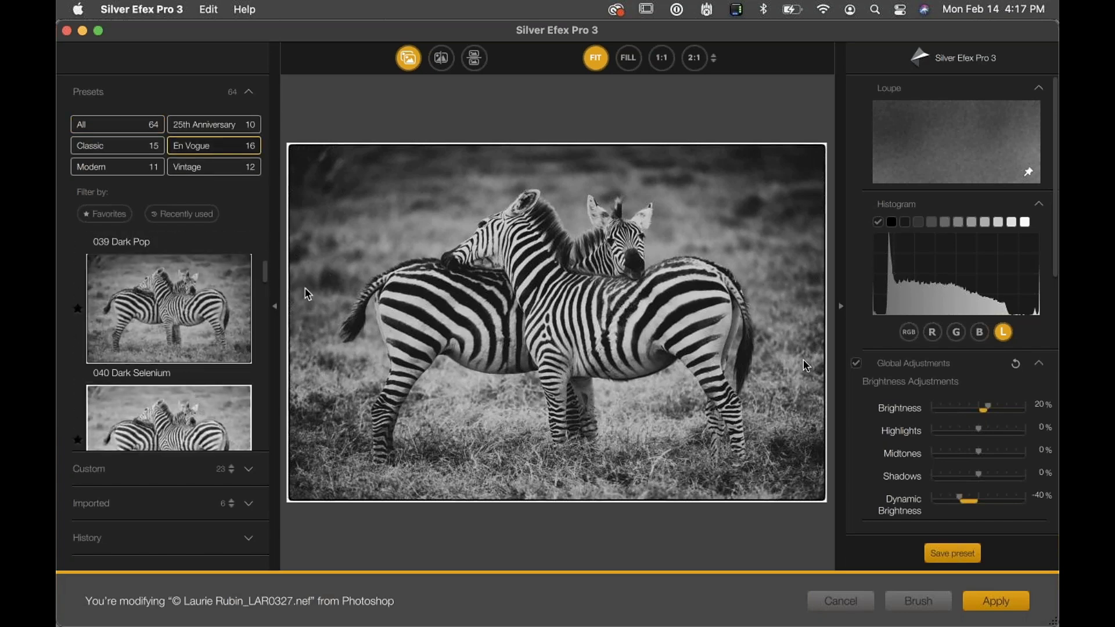
{"action": "scroll", "coordinate": [984, 494], "scroll_direction": "down", "scroll_amount": 5}
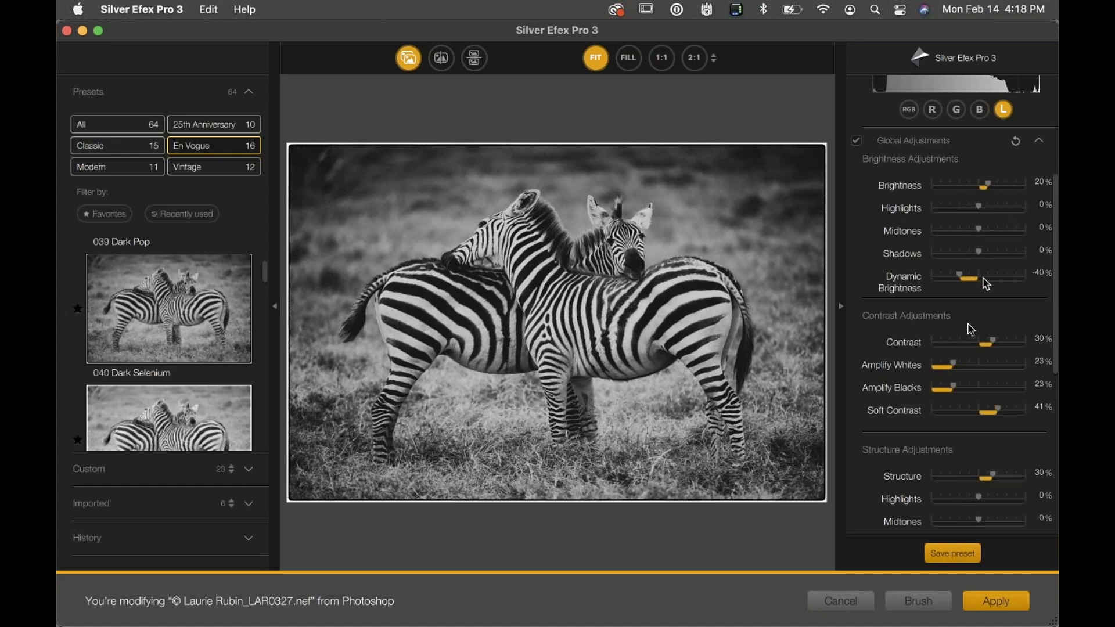
{"action": "scroll", "coordinate": [966, 375], "scroll_direction": "down", "scroll_amount": 4}
{"action": "left_click_drag", "start_coordinate": [993, 361], "coordinate": [1003, 360]}
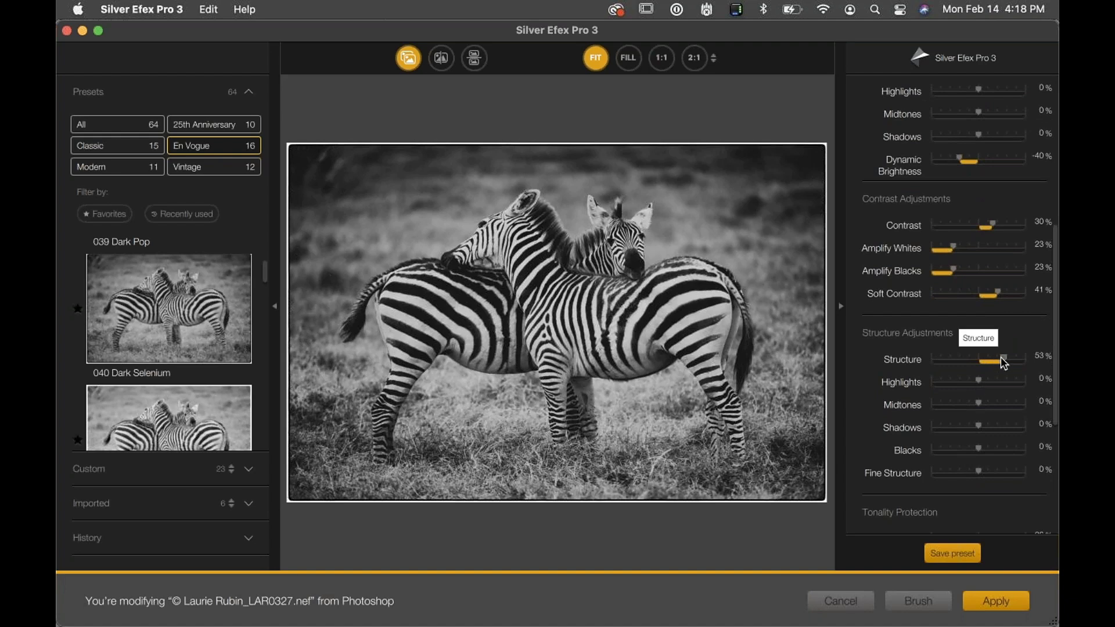
{"action": "left_click_drag", "start_coordinate": [978, 471], "coordinate": [994, 470]}
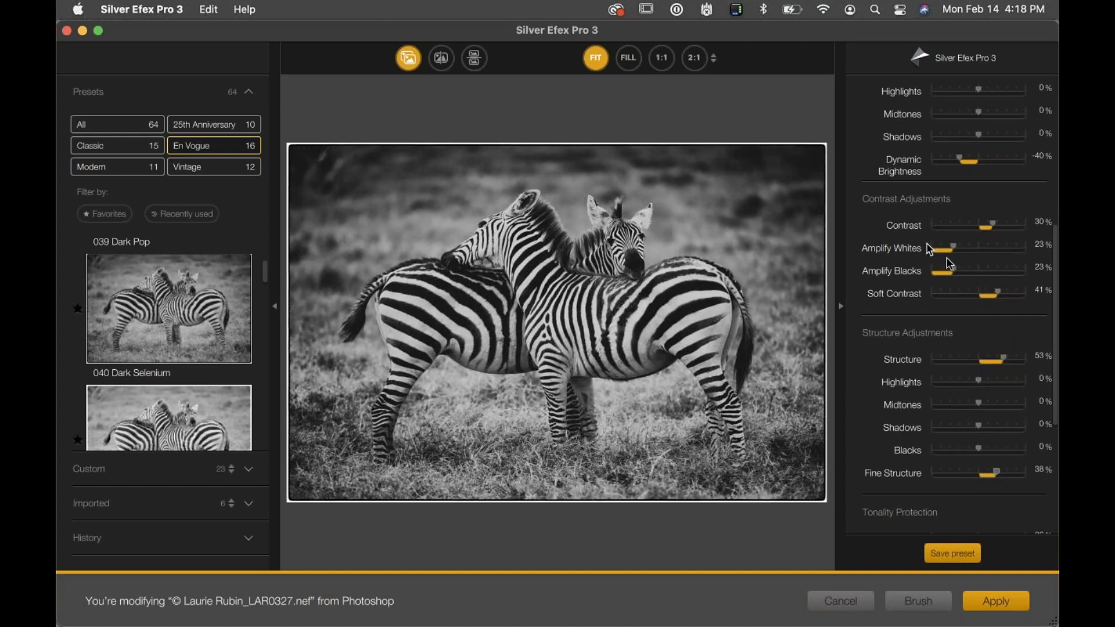
Set Amplify Blacks to 50% and Amplify Whites to 34%, then apply the edit to the zebra
{"action": "left_click_drag", "start_coordinate": [953, 269], "coordinate": [968, 271]}
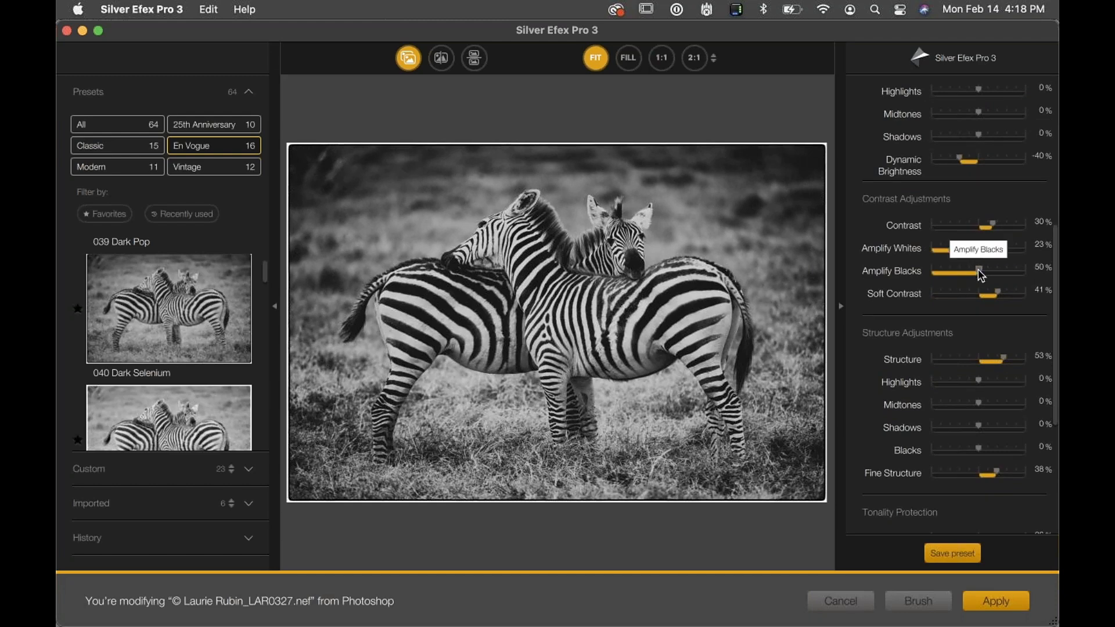
{"action": "left_click_drag", "start_coordinate": [955, 250], "coordinate": [966, 251]}
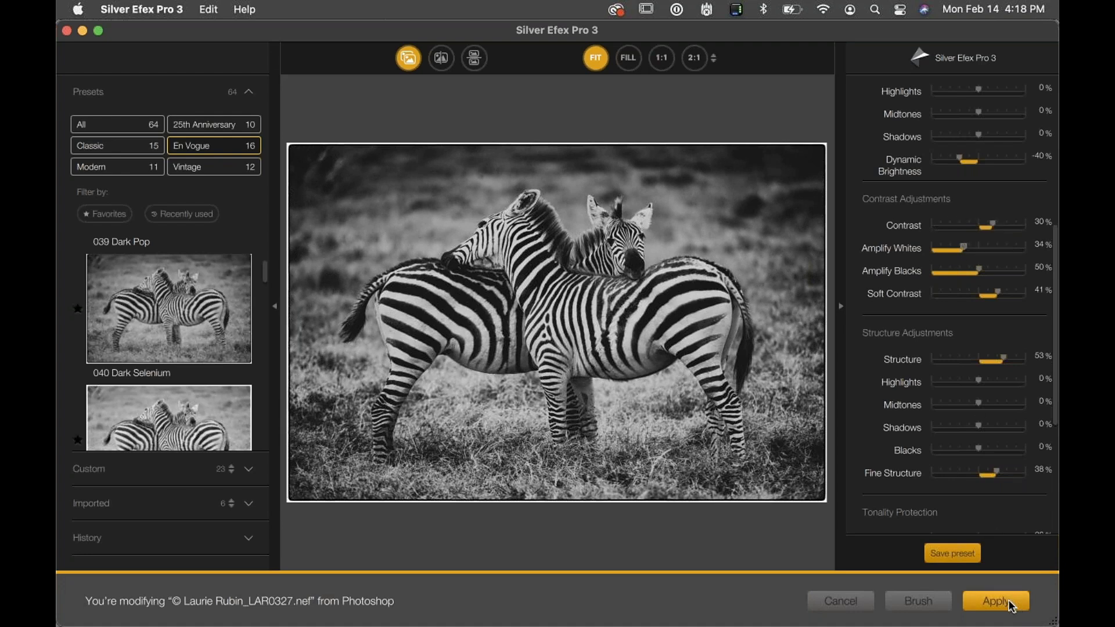
{"action": "left_click", "coordinate": [992, 601]}
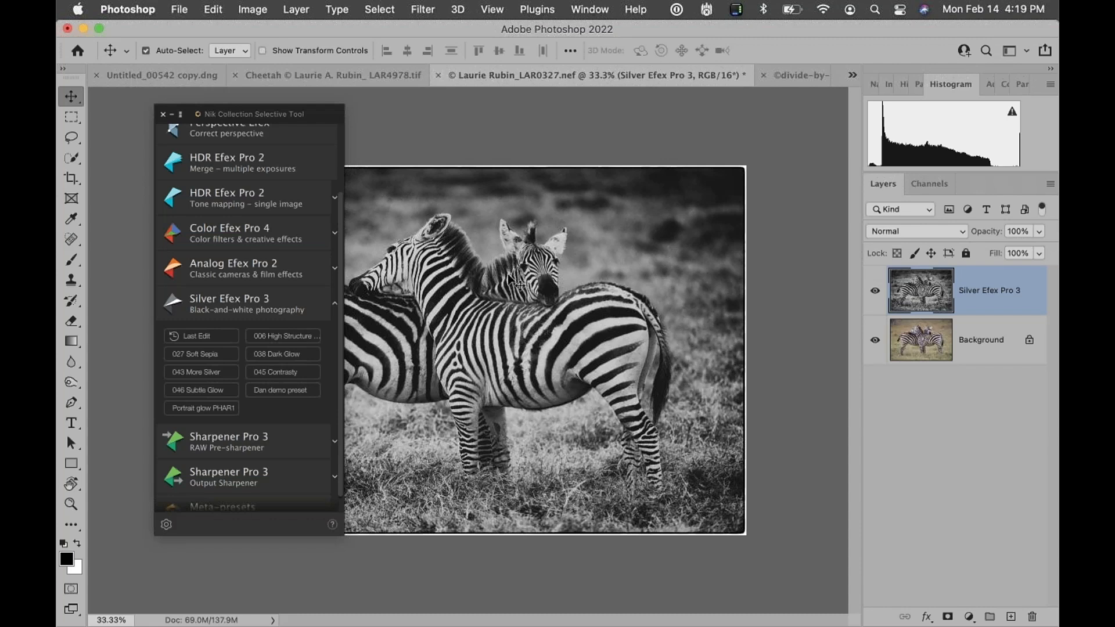
Set Apply Favorite Filters, Recipes & Last Edit to Apply in Photoshop in the Nik Collection preferences and confirm
{"action": "left_click", "coordinate": [166, 525]}
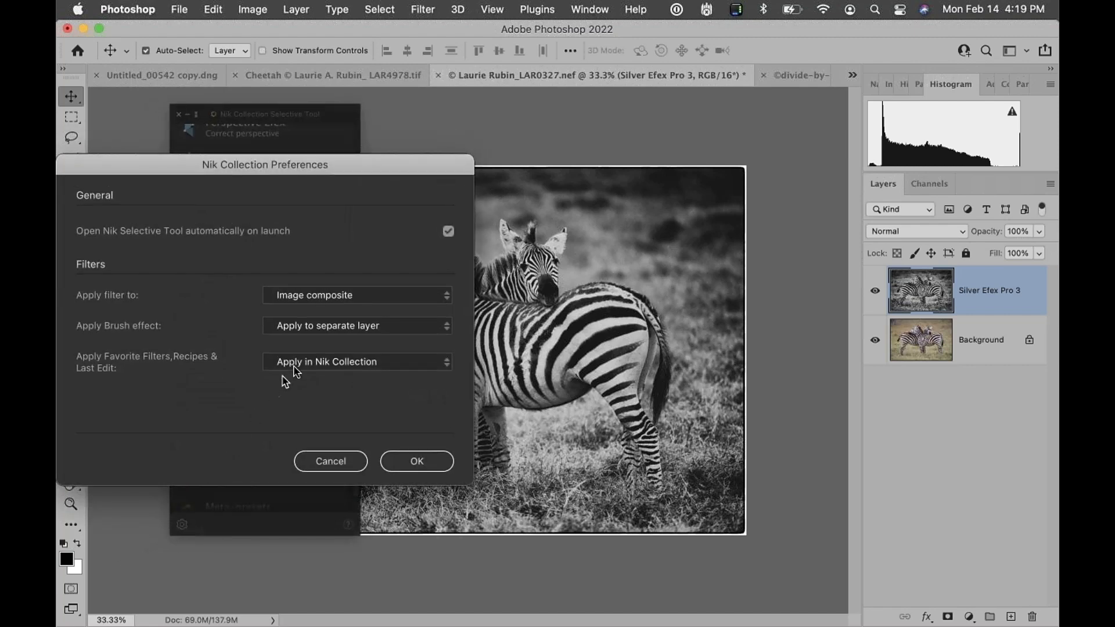
{"action": "left_click", "coordinate": [296, 363]}
{"action": "left_click", "coordinate": [295, 379]}
{"action": "left_click", "coordinate": [416, 461]}
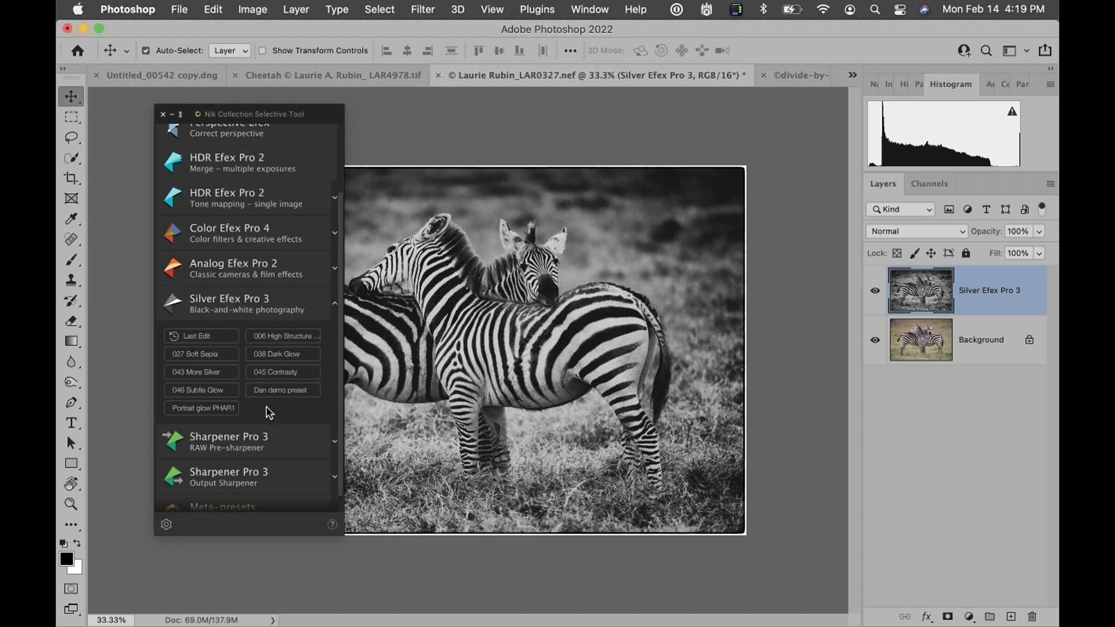
Switch Apply Favorite Filters, Recipes & Last Edit back to Apply in Nik Collection and confirm the preferences
{"action": "left_click", "coordinate": [166, 524]}
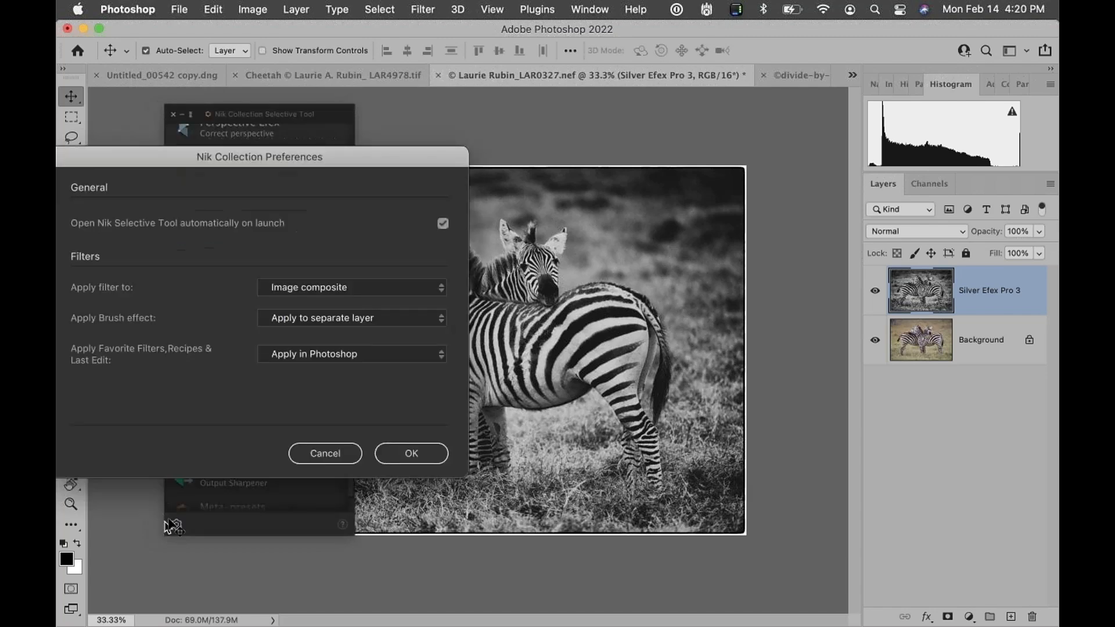
{"action": "left_click", "coordinate": [286, 367]}
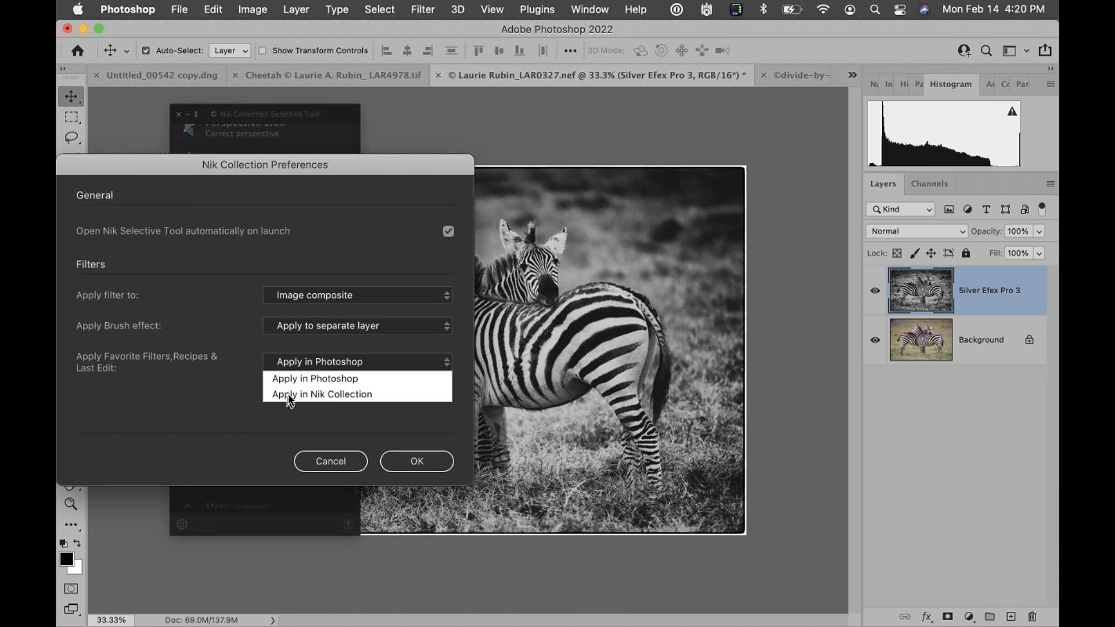
{"action": "left_click", "coordinate": [289, 395]}
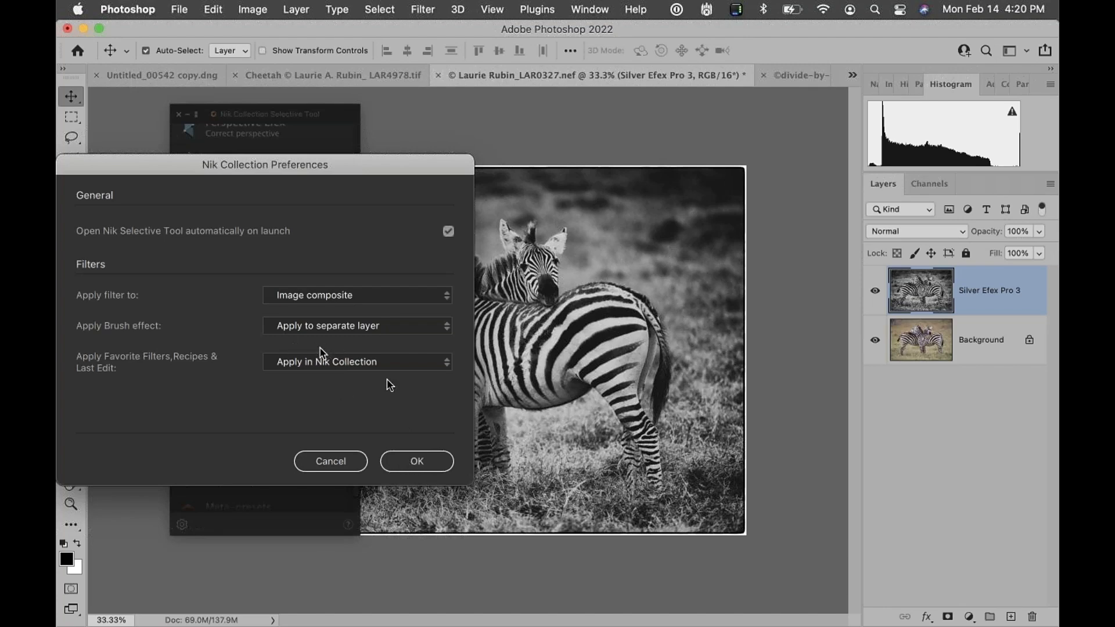
{"action": "left_click", "coordinate": [424, 465]}
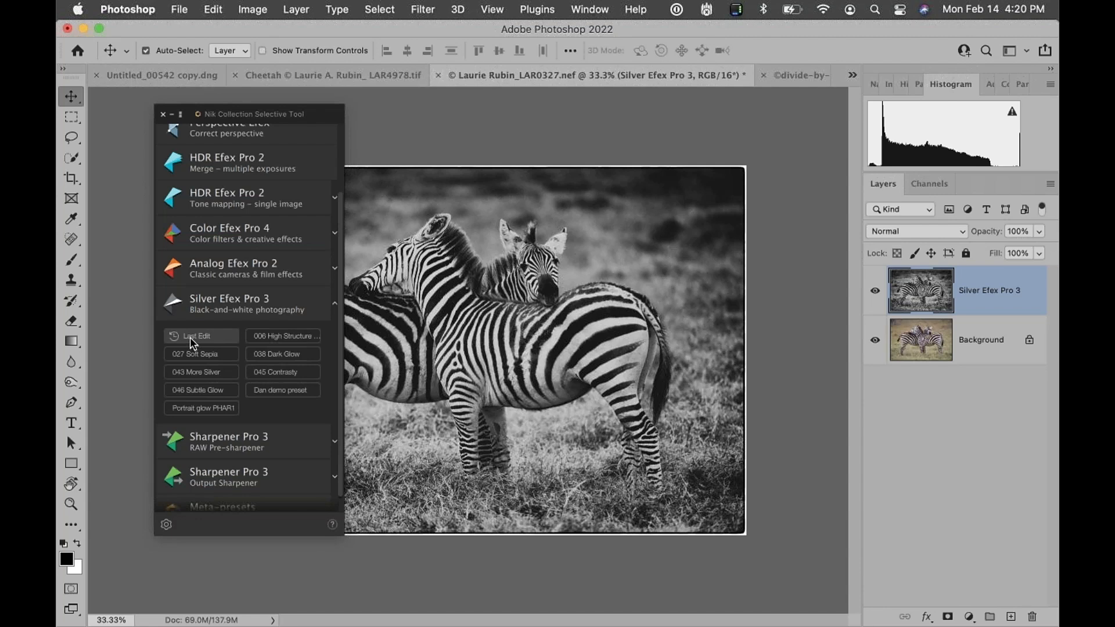
Collapse Silver Efex Pro 3 and expand the Analog Efex Pro 2 and Color Efex Pro 4 filter lists
{"action": "left_click", "coordinate": [304, 307]}
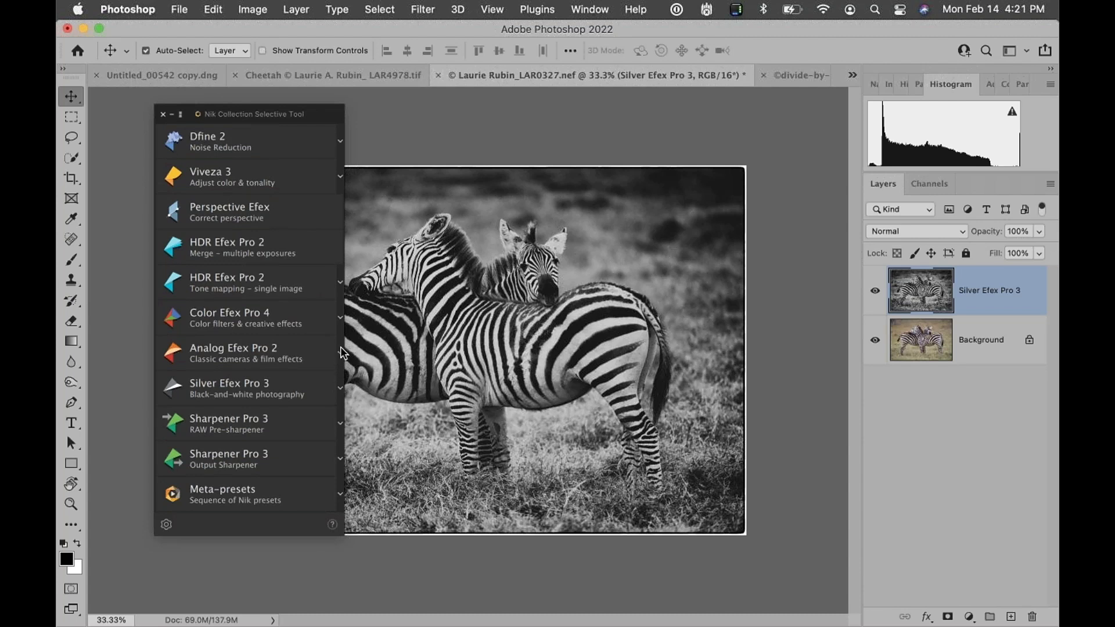
{"action": "left_click", "coordinate": [340, 352]}
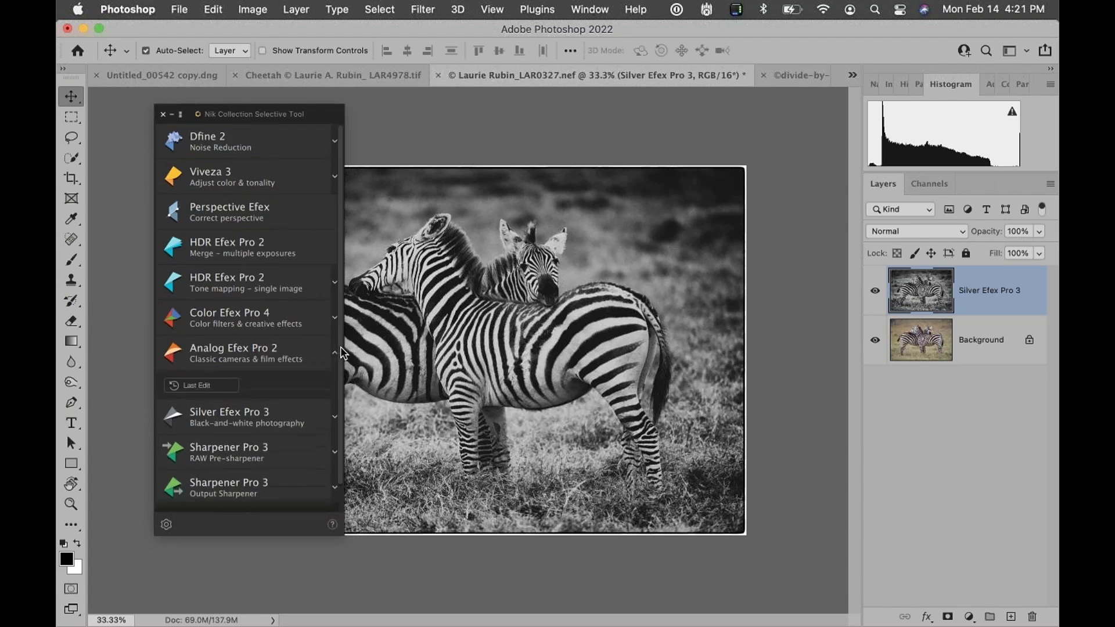
{"action": "left_click", "coordinate": [335, 317]}
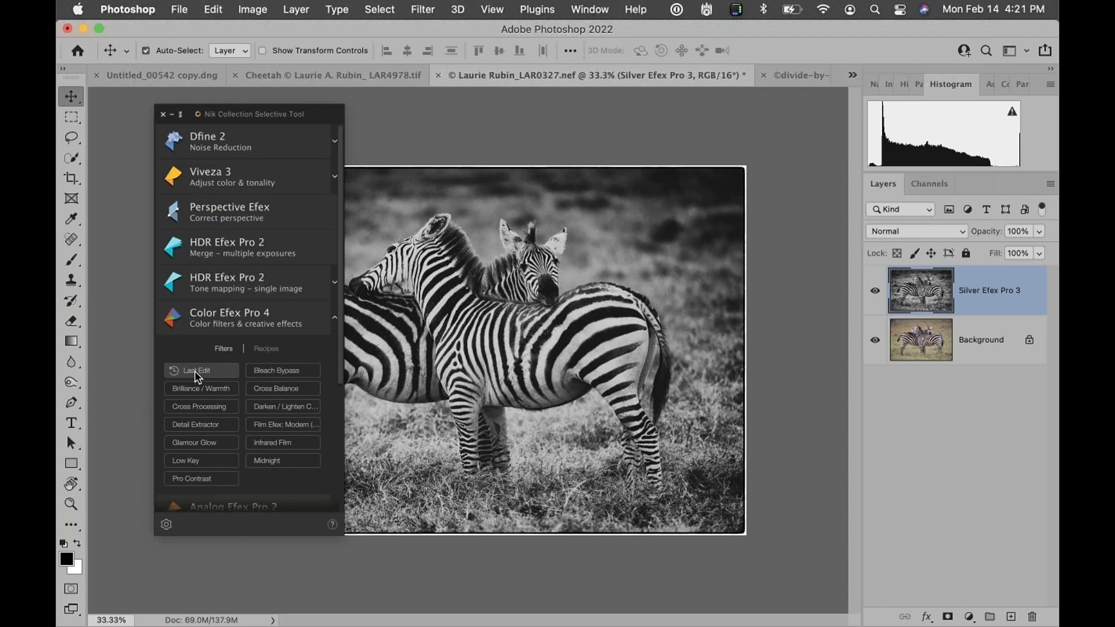
Reopen the Nik Collection preferences, keep Apply in Nik Collection for favorites, recipes and last edit, and confirm
{"action": "left_click", "coordinate": [165, 525]}
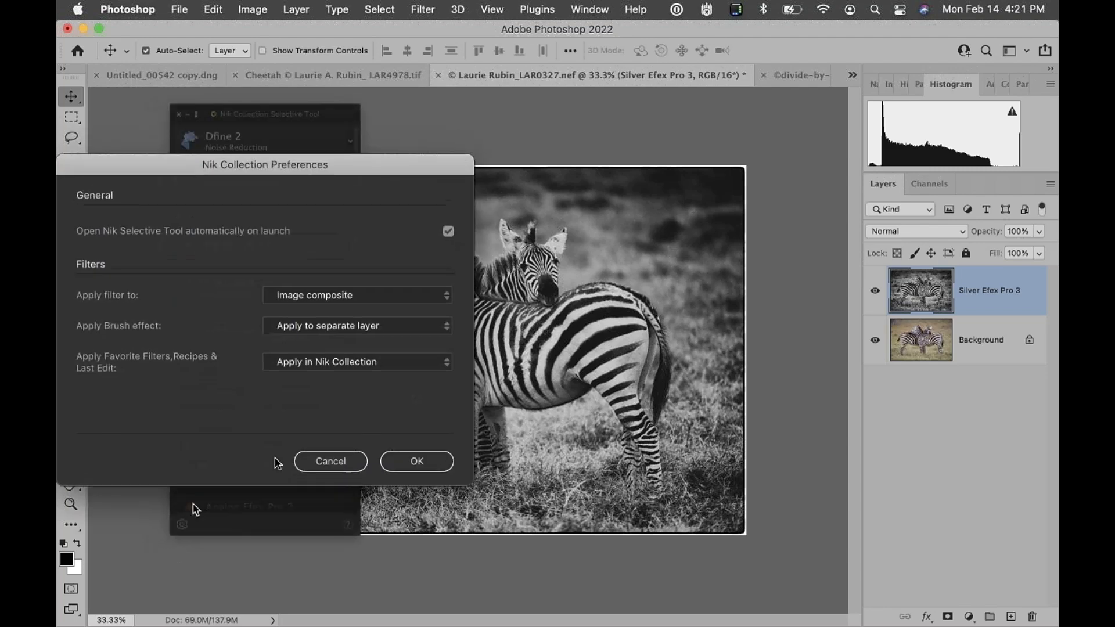
{"action": "left_click", "coordinate": [299, 362]}
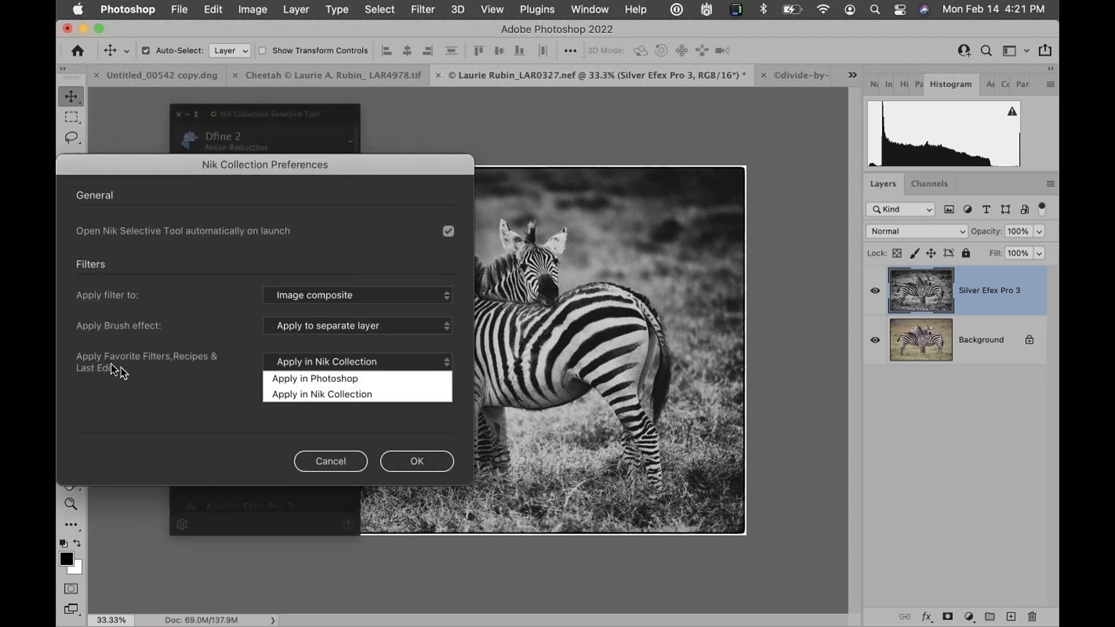
{"action": "left_click", "coordinate": [295, 395]}
{"action": "left_click", "coordinate": [307, 361]}
{"action": "left_click", "coordinate": [296, 394]}
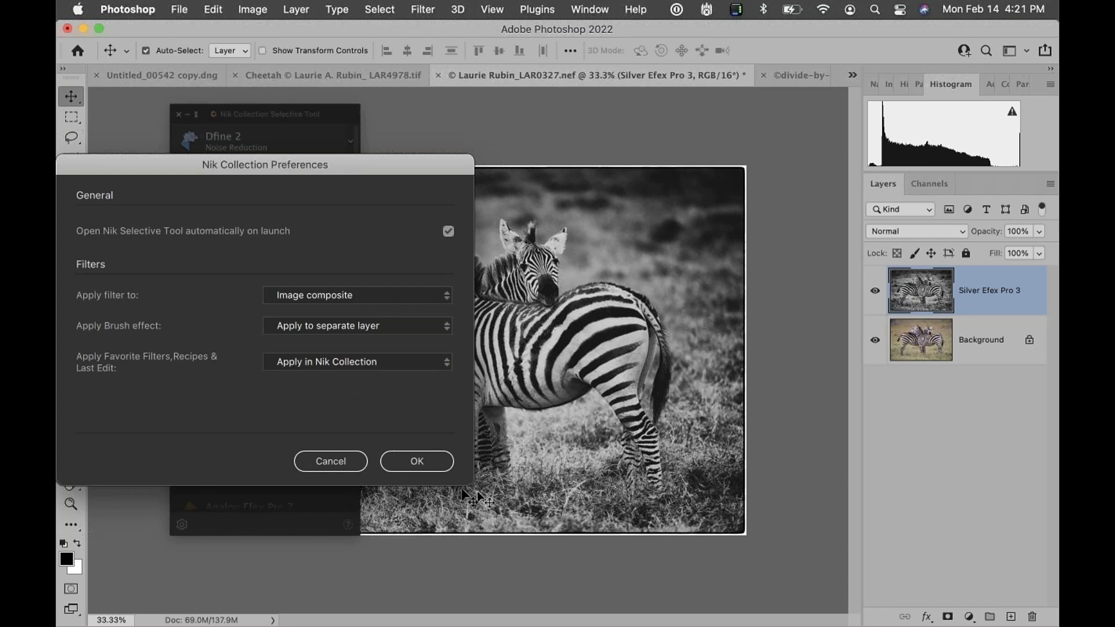
{"action": "left_click", "coordinate": [427, 469]}
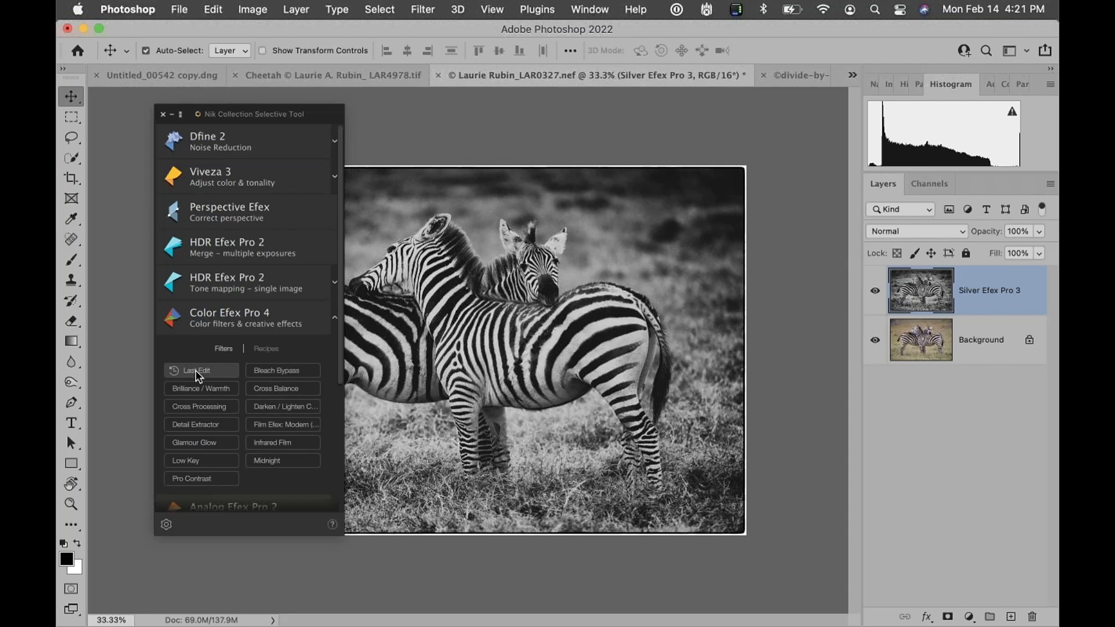
Change Apply Favorite Filters, Recipes & Last Edit to Apply in Photoshop and confirm the preferences
{"action": "left_click", "coordinate": [166, 524]}
{"action": "left_click", "coordinate": [343, 366]}
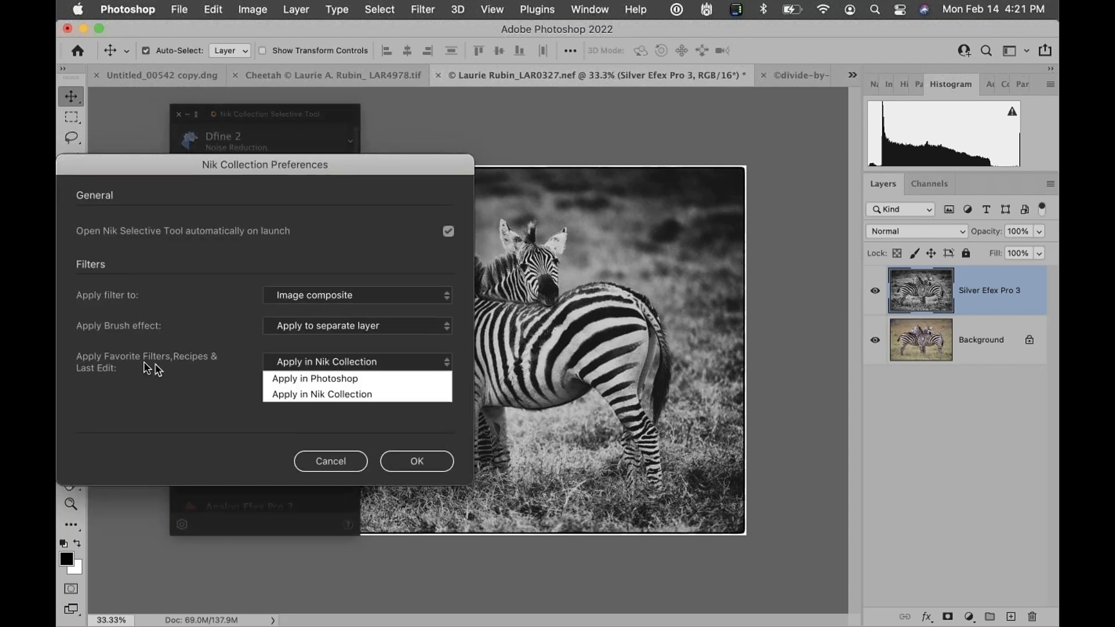
{"action": "left_click", "coordinate": [319, 379]}
{"action": "left_click", "coordinate": [425, 461]}
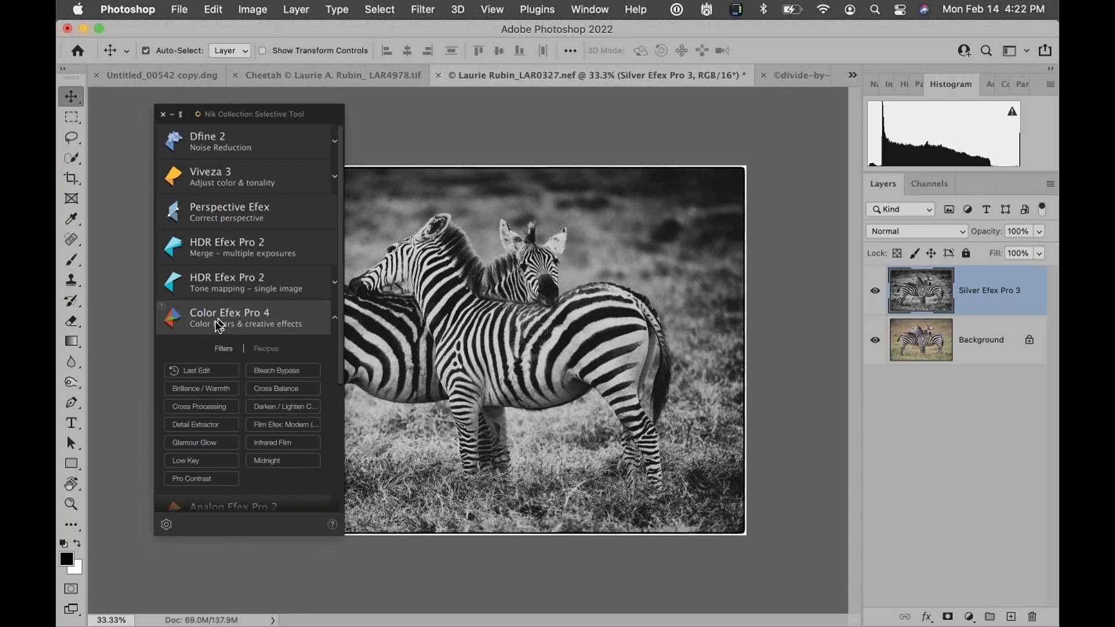
Set Apply Favorite Filters, Recipes & Last Edit to Apply in Nik Collection again and confirm the preferences
{"action": "left_click", "coordinate": [167, 525]}
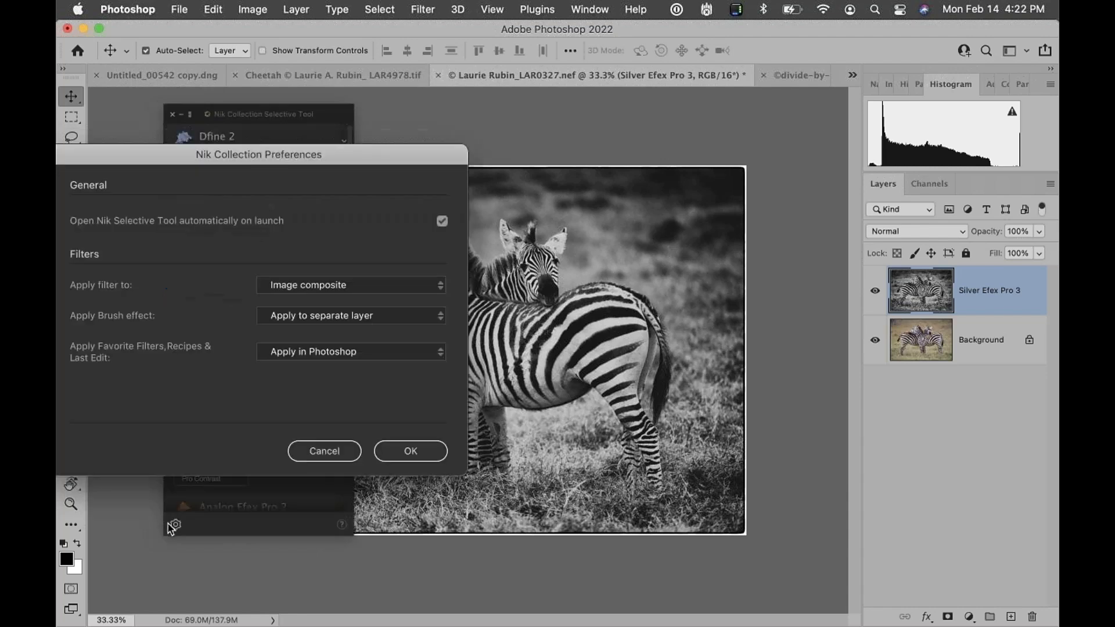
{"action": "left_click", "coordinate": [331, 360]}
{"action": "left_click", "coordinate": [323, 394]}
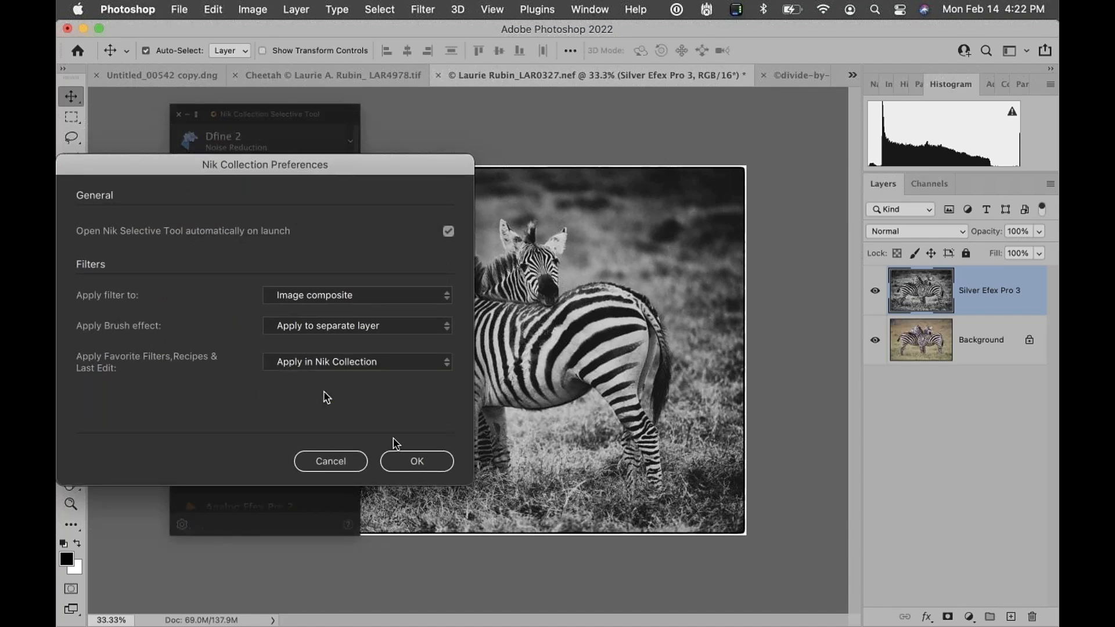
{"action": "left_click", "coordinate": [417, 460]}
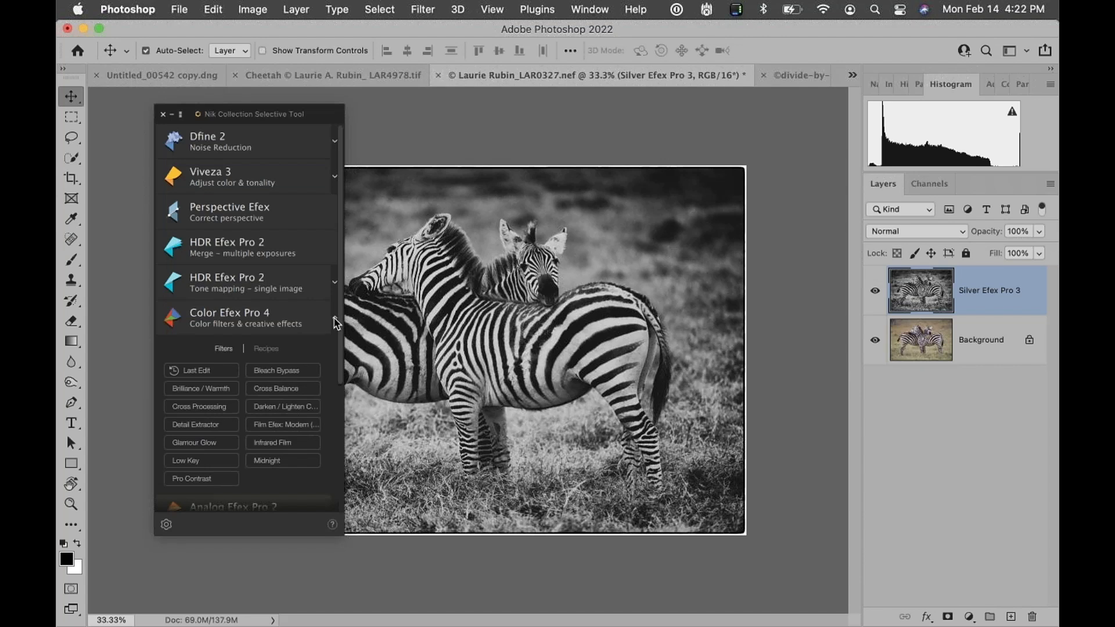
Switch to the divide-by-zero deer image and open HDR Efex Pro 2 tone mapping on it
{"action": "left_click", "coordinate": [785, 74]}
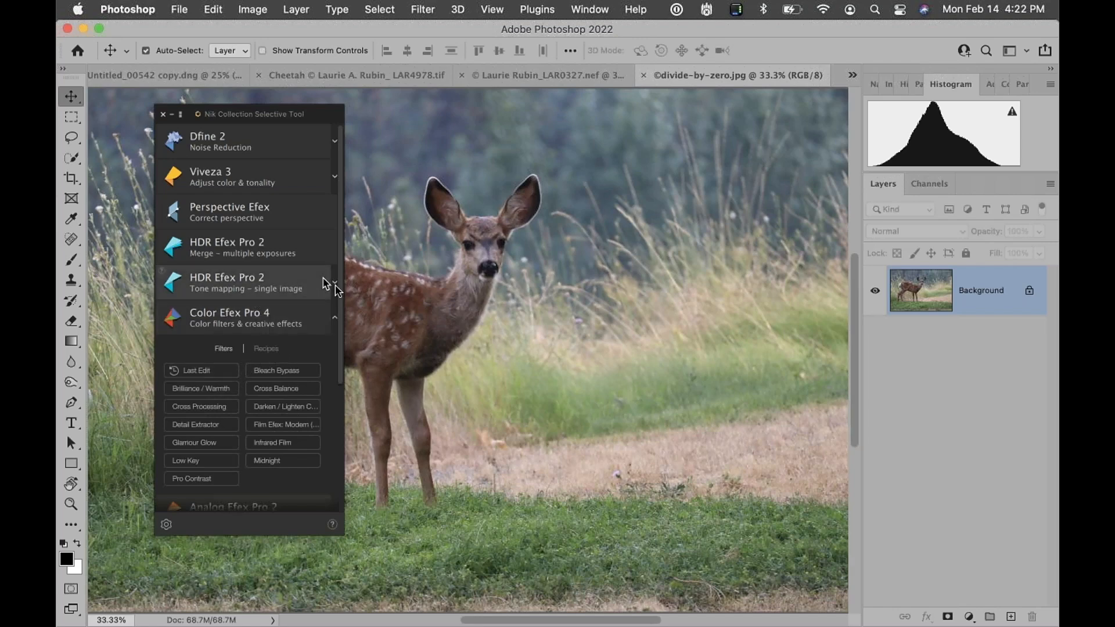
{"action": "left_click", "coordinate": [334, 320]}
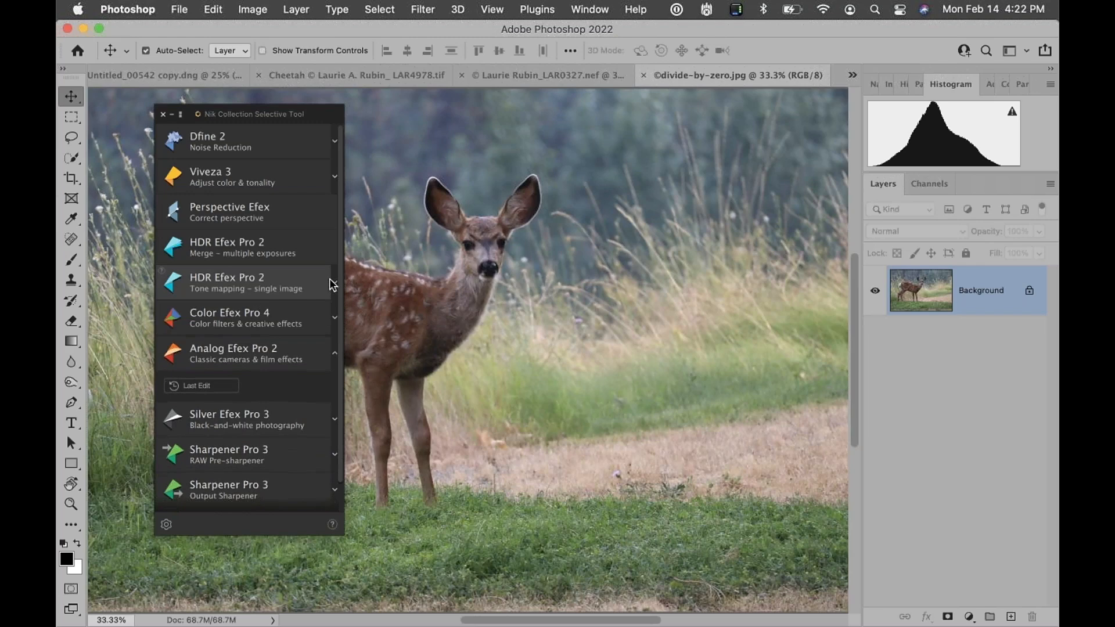
{"action": "left_click", "coordinate": [331, 282]}
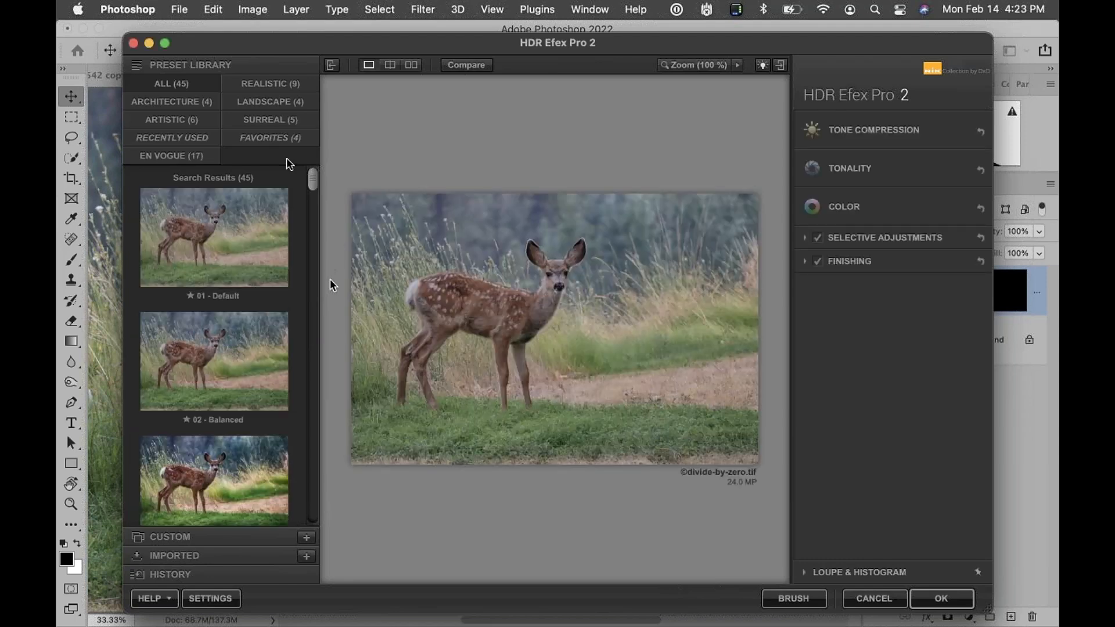
Enlarge the HDR Efex Pro 2 window and add the 03 - Deep 1 preset to favorites
{"action": "left_click_drag", "start_coordinate": [241, 43], "coordinate": [171, 30]}
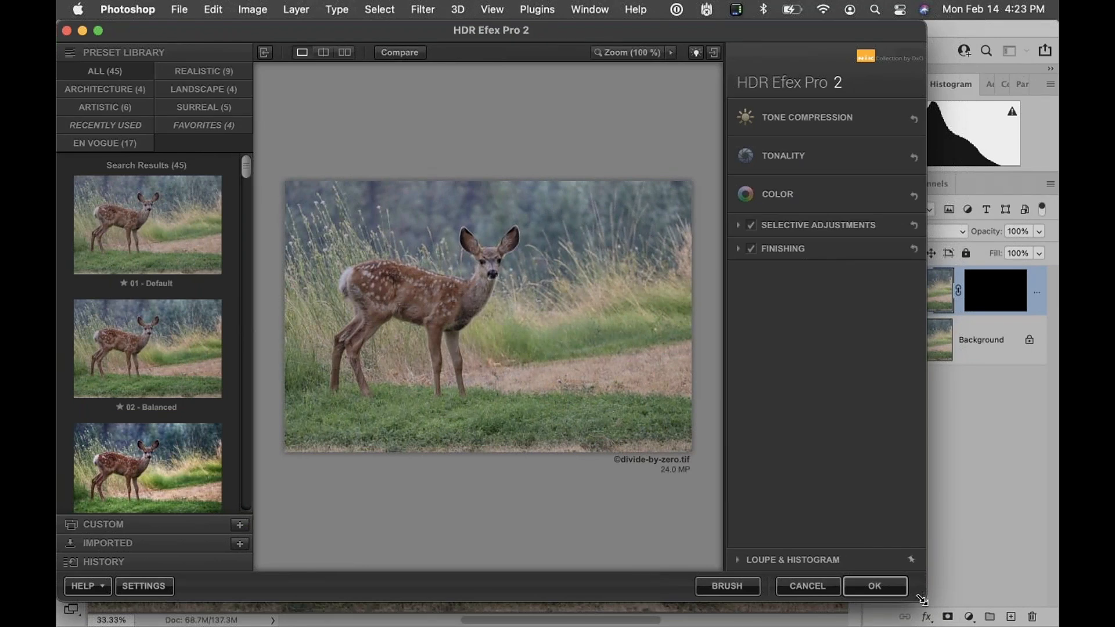
{"action": "left_click_drag", "start_coordinate": [920, 600], "coordinate": [1060, 625]}
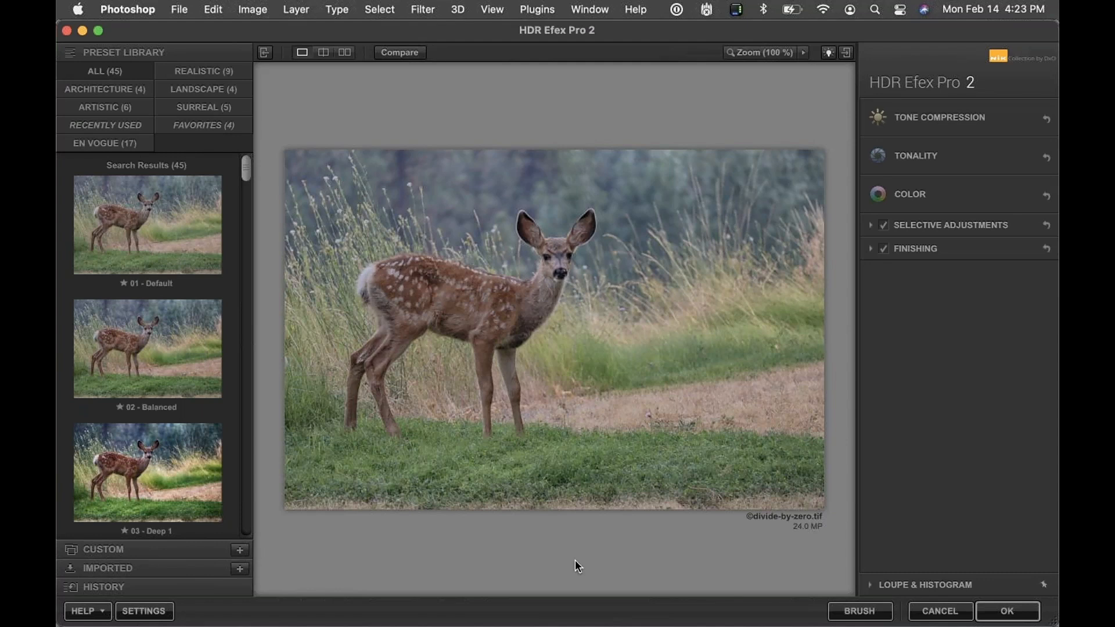
{"action": "left_click", "coordinate": [133, 493]}
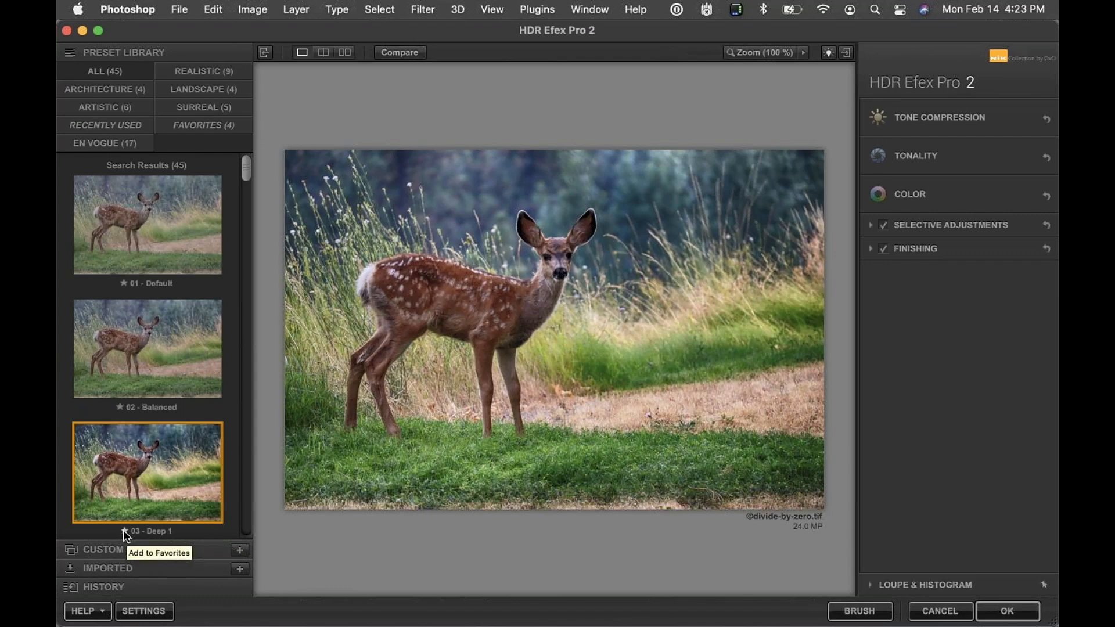
{"action": "scroll", "coordinate": [123, 529], "scroll_direction": "down", "scroll_amount": 3}
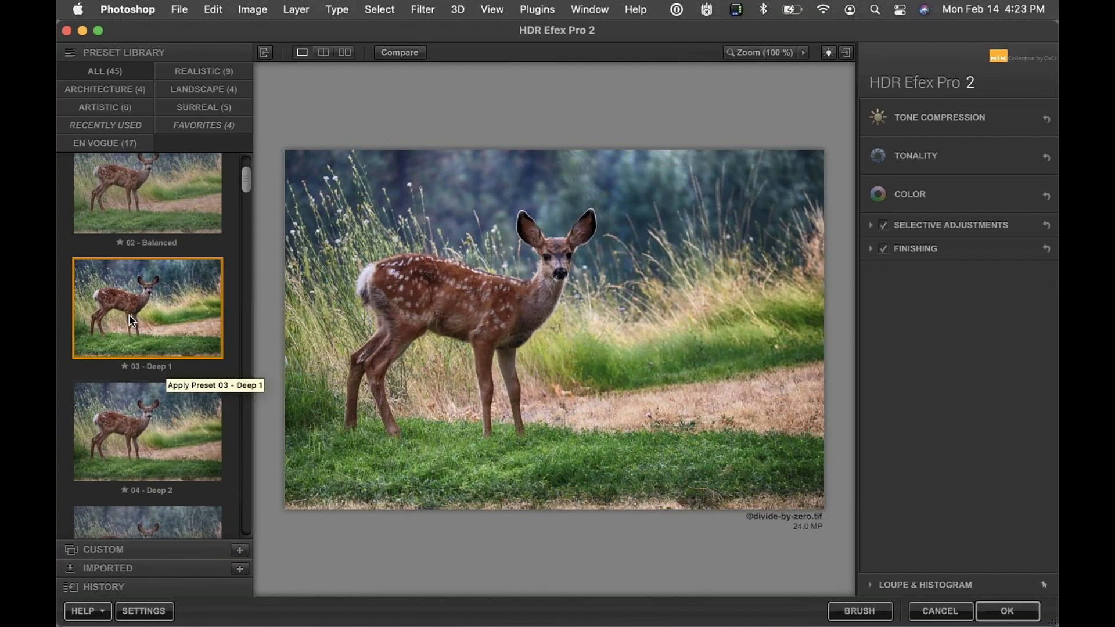
{"action": "left_click", "coordinate": [124, 367]}
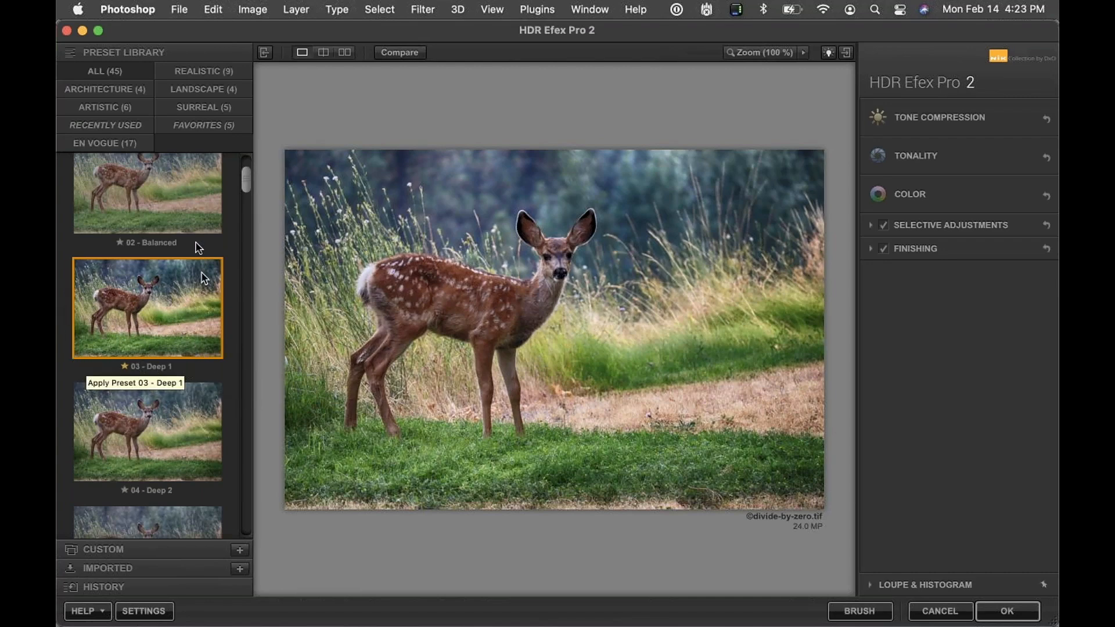
{"action": "left_click", "coordinate": [124, 366]}
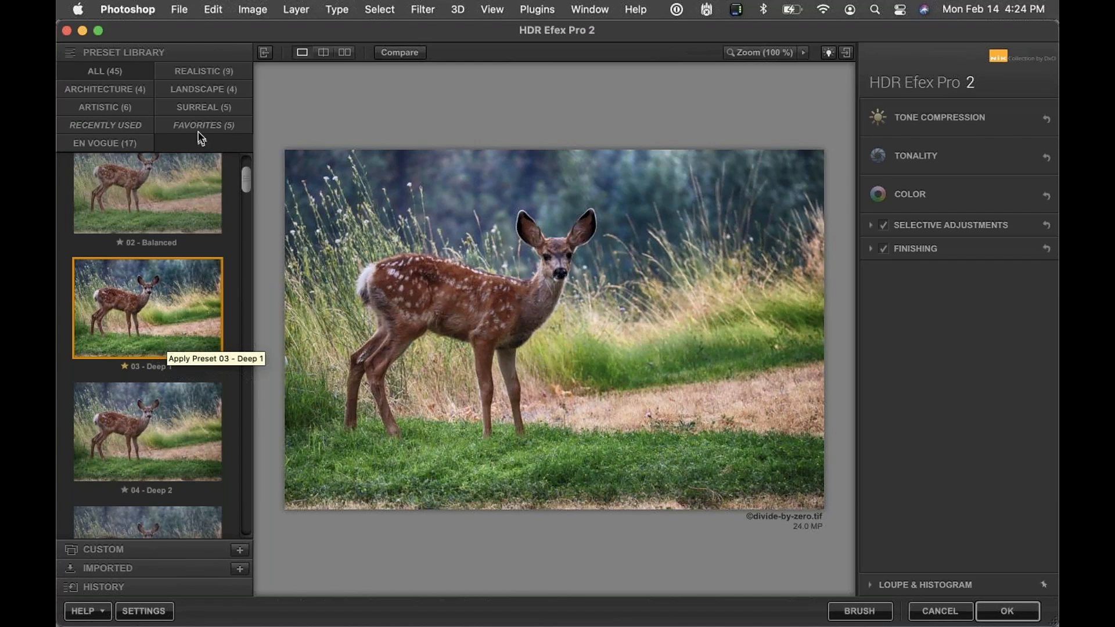
Open the En Vogue presets and add 31 - Daylight to evening to favorites
{"action": "left_click", "coordinate": [109, 143]}
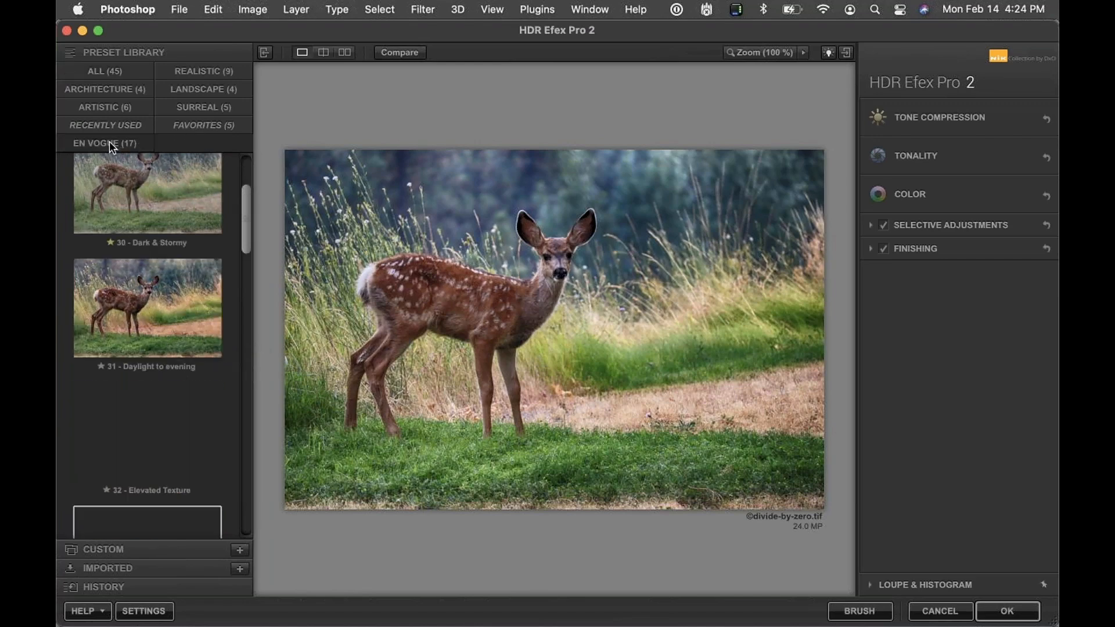
{"action": "left_click", "coordinate": [102, 366]}
{"action": "scroll", "coordinate": [103, 364], "scroll_direction": "down", "scroll_amount": 5}
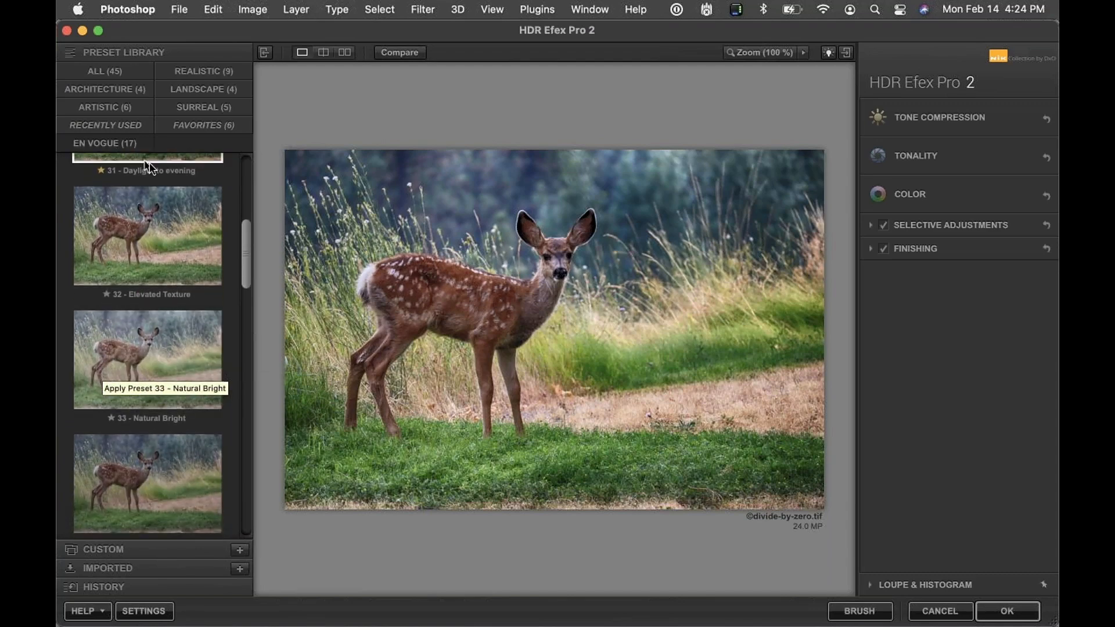
Browse the En Vogue presets, inspect the Tone Compression settings, and apply the HDR Efex Pro 2 tone mapping to the deer image
{"action": "scroll", "coordinate": [169, 313], "scroll_direction": "down", "scroll_amount": 5}
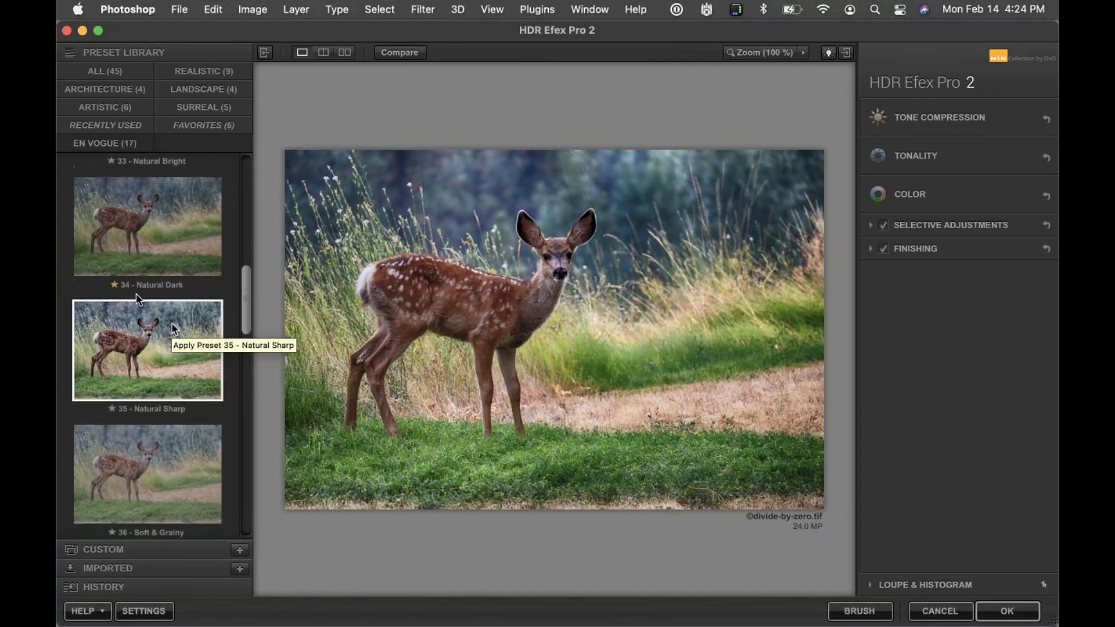
{"action": "scroll", "coordinate": [148, 290], "scroll_direction": "down", "scroll_amount": 2}
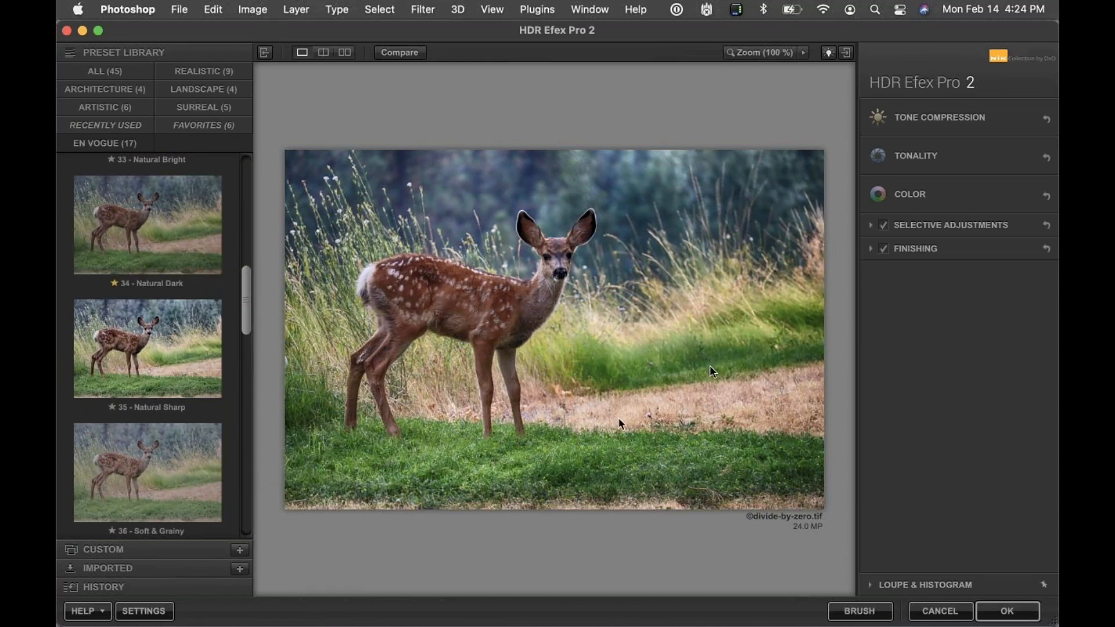
{"action": "left_click", "coordinate": [938, 115]}
{"action": "left_click", "coordinate": [940, 117]}
{"action": "left_click", "coordinate": [939, 116]}
{"action": "left_click", "coordinate": [895, 225]}
{"action": "left_click", "coordinate": [895, 224]}
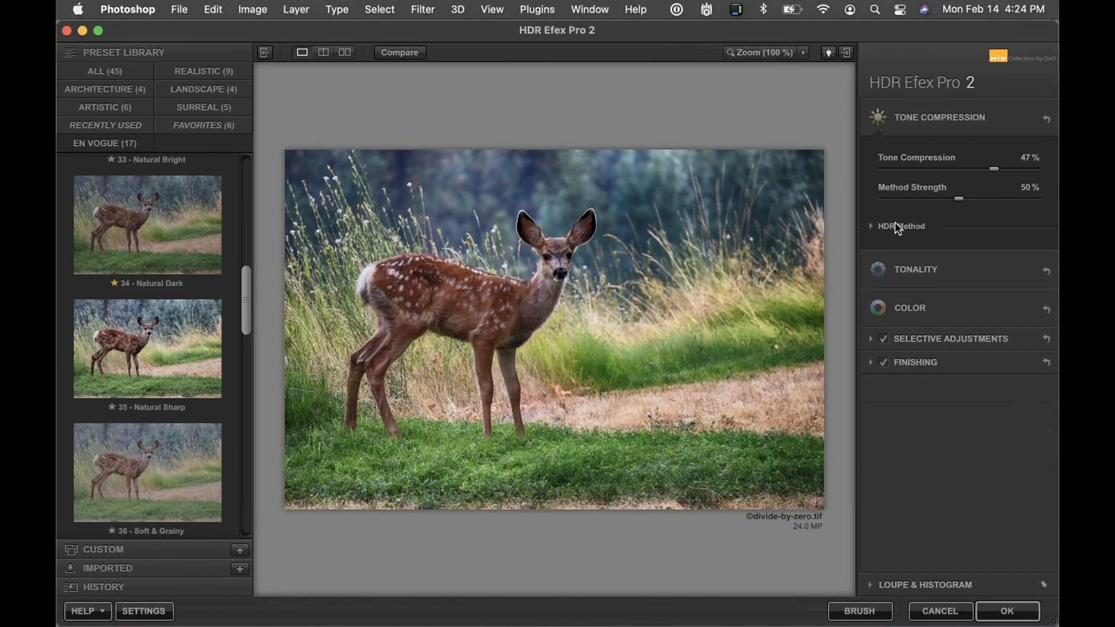
{"action": "left_click", "coordinate": [922, 110]}
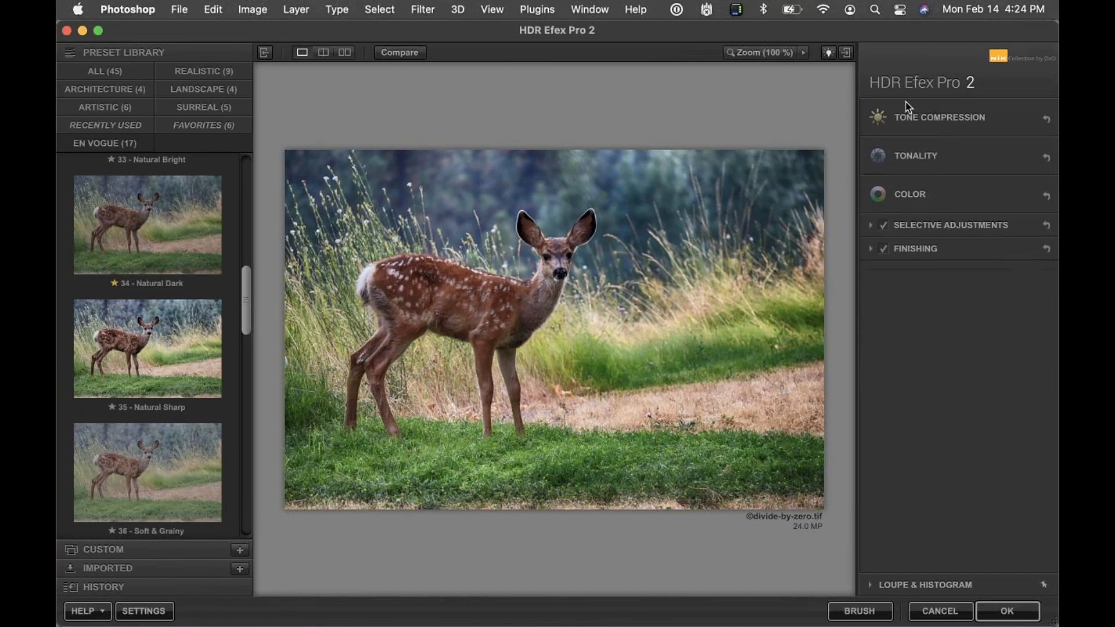
{"action": "left_click", "coordinate": [1005, 614]}
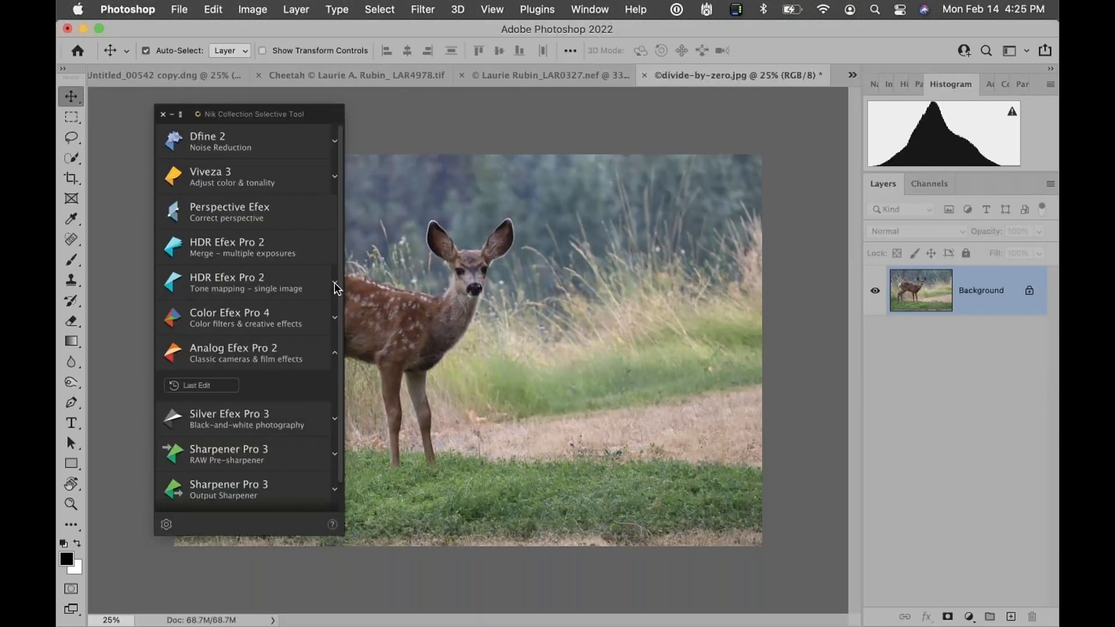
Review HDR Efex Pro 2 favorites in the Selective Tool, then expand Color Efex Pro 4 and show its Recipes favorites
{"action": "left_click", "coordinate": [335, 286]}
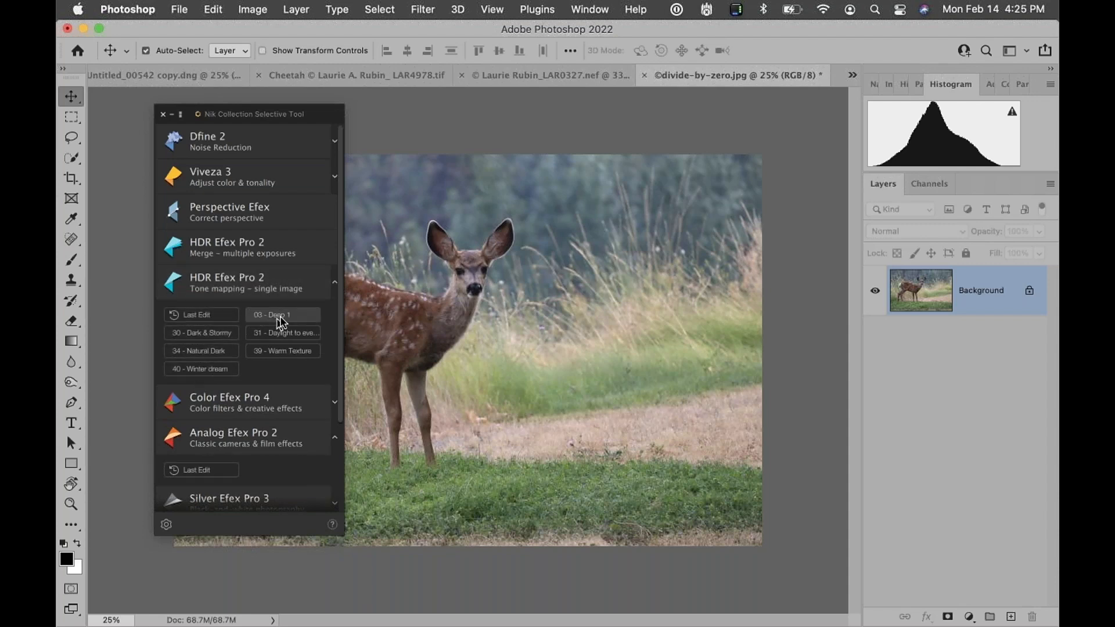
{"action": "left_click", "coordinate": [335, 282]}
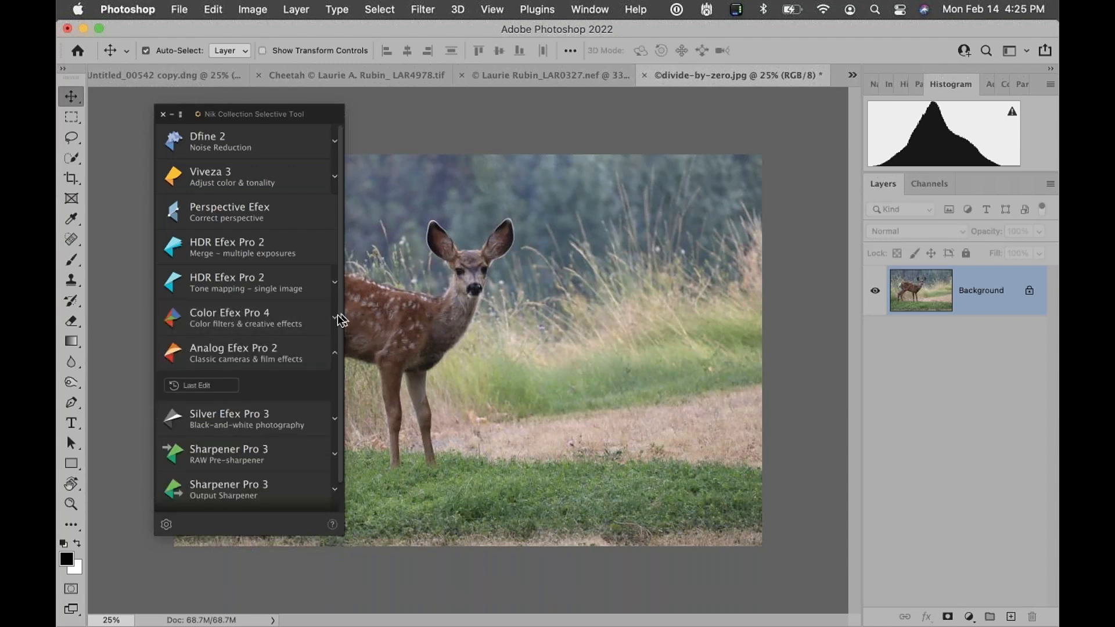
{"action": "left_click", "coordinate": [335, 320]}
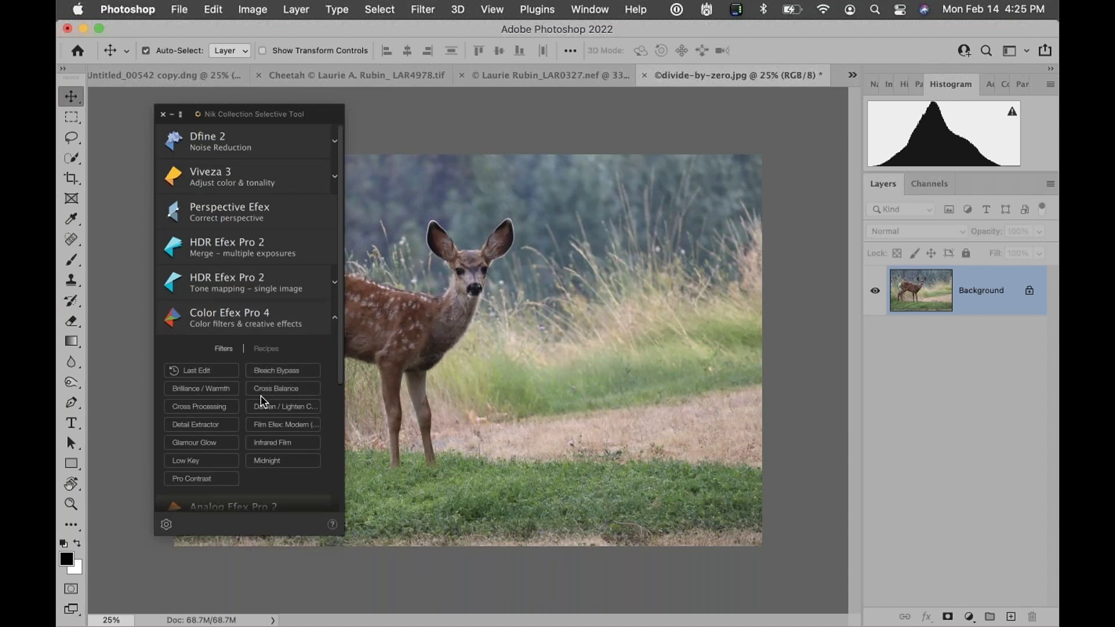
{"action": "scroll", "coordinate": [263, 402], "scroll_direction": "down", "scroll_amount": 2}
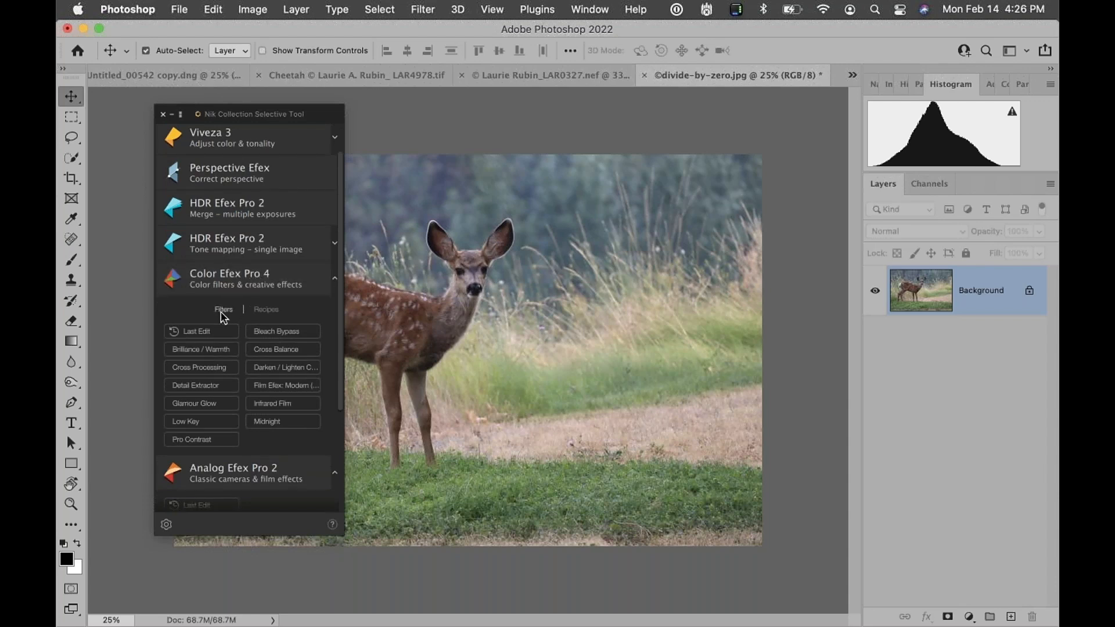
{"action": "left_click", "coordinate": [265, 311]}
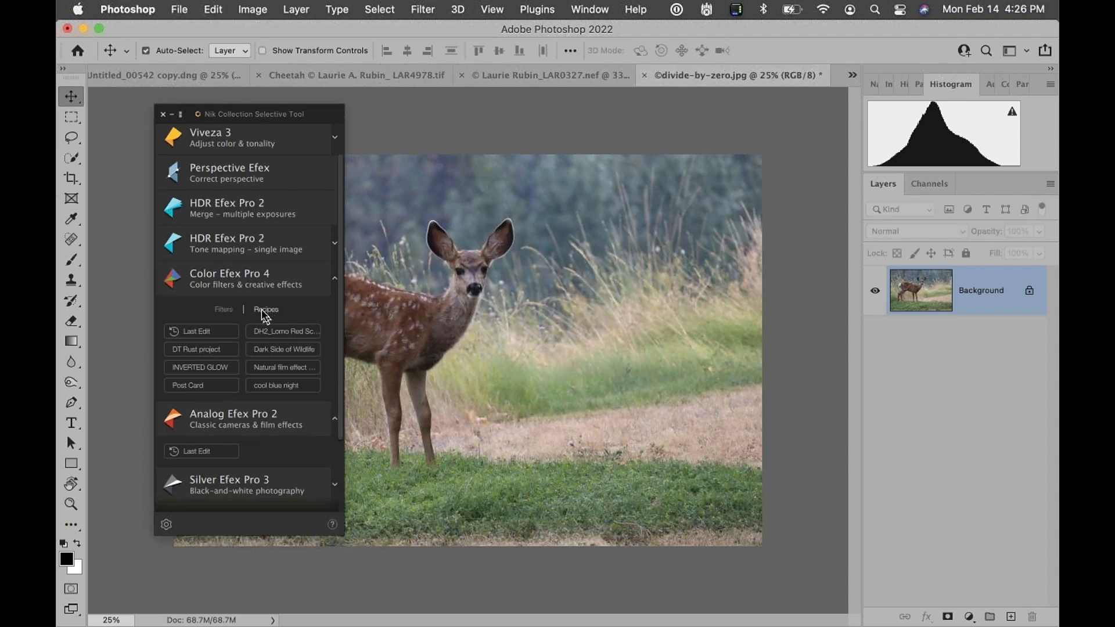
Open Color Efex Pro 4 on the deer image, enlarge its window, and remove the Low Key filter
{"action": "left_click", "coordinate": [245, 282]}
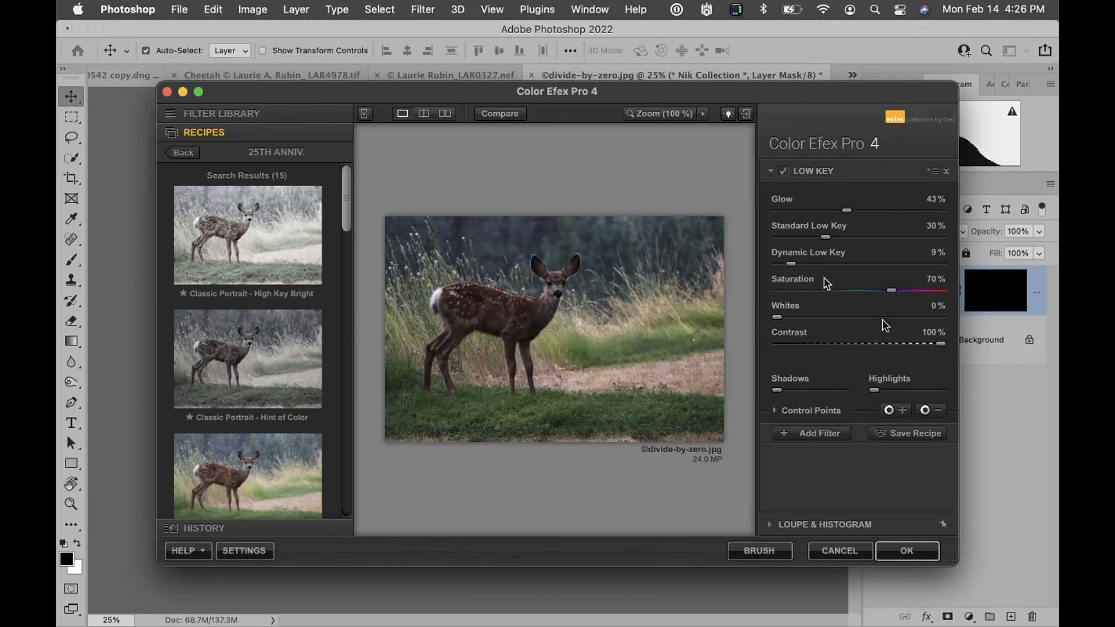
{"action": "left_click_drag", "start_coordinate": [751, 90], "coordinate": [658, 29]}
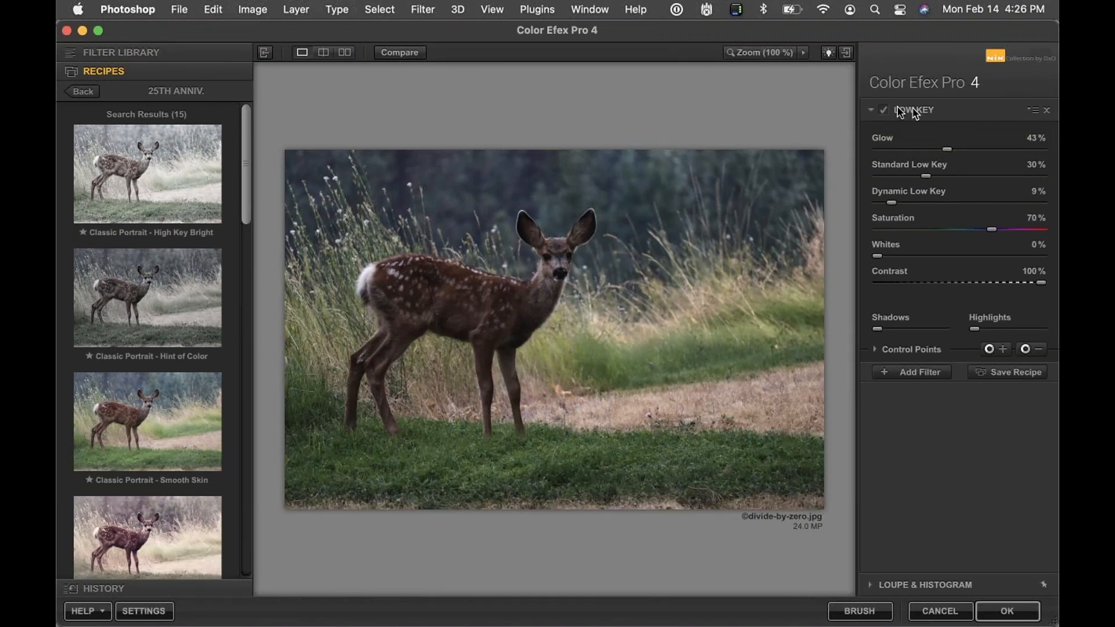
{"action": "left_click", "coordinate": [1048, 110]}
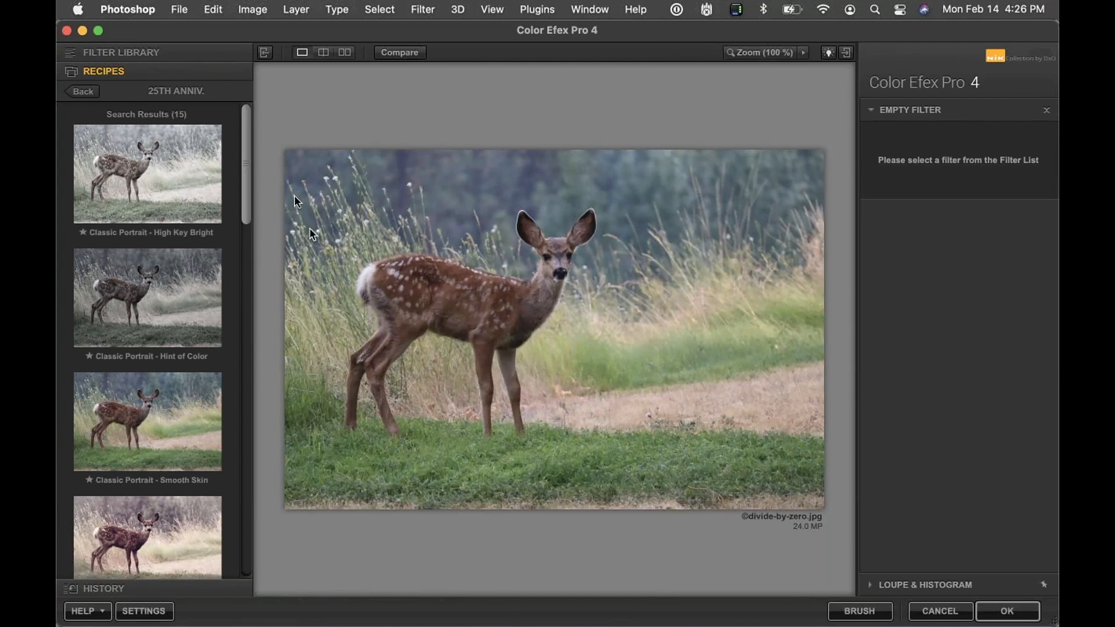
Apply the 002 Clarity Bump recipe from the En Vogue recipes, accepting the replacement of current filters
{"action": "left_click", "coordinate": [79, 91]}
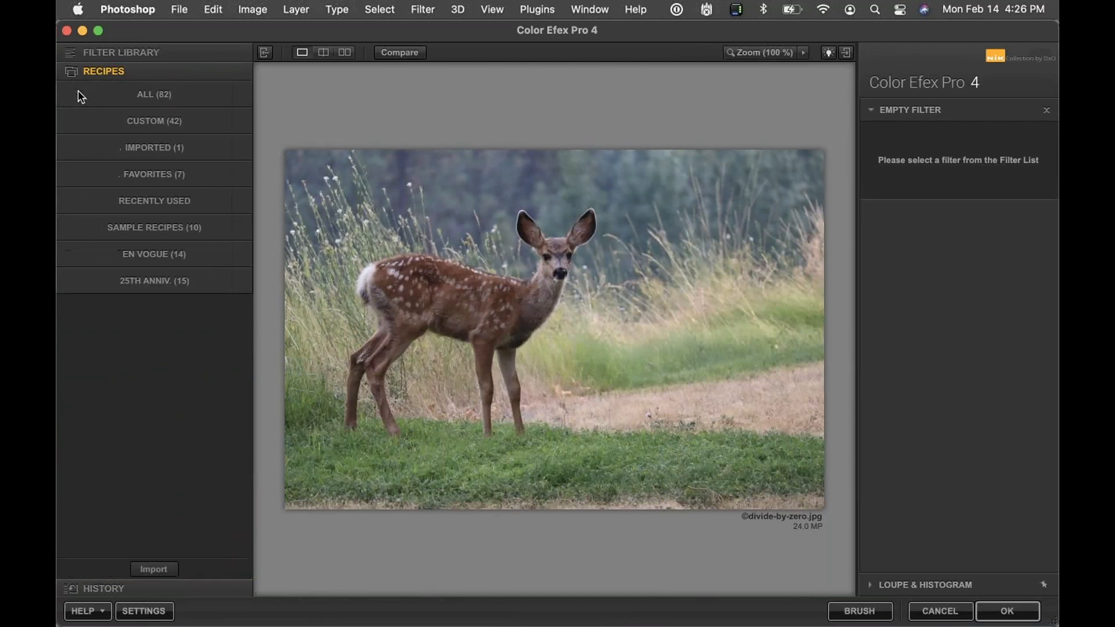
{"action": "left_click", "coordinate": [133, 252]}
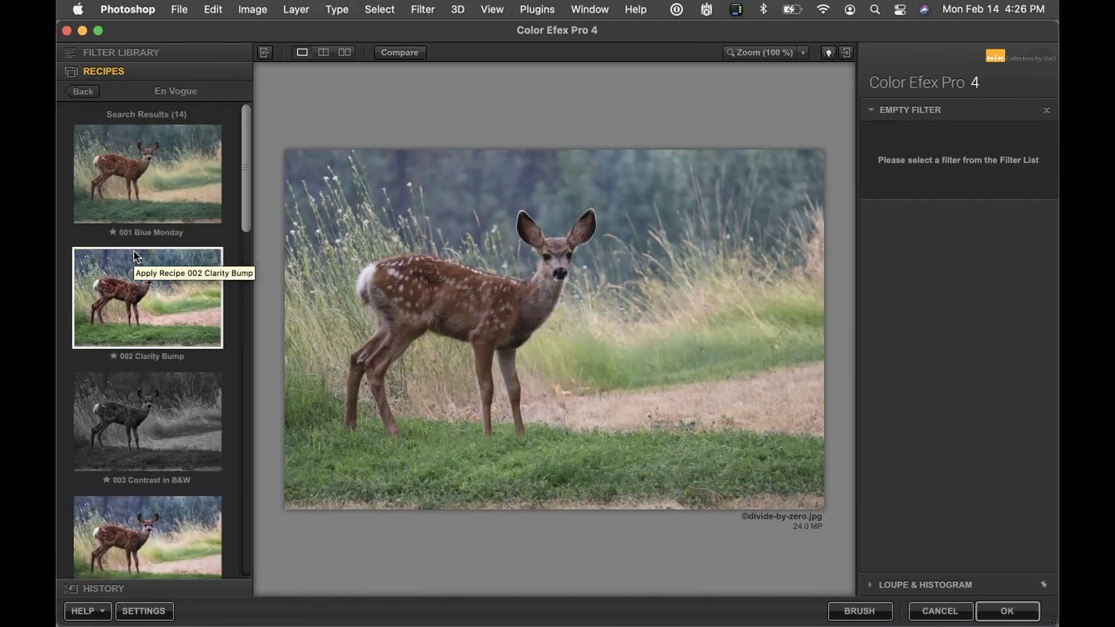
{"action": "left_click", "coordinate": [145, 295]}
{"action": "left_click_drag", "start_coordinate": [521, 259], "coordinate": [447, 163]}
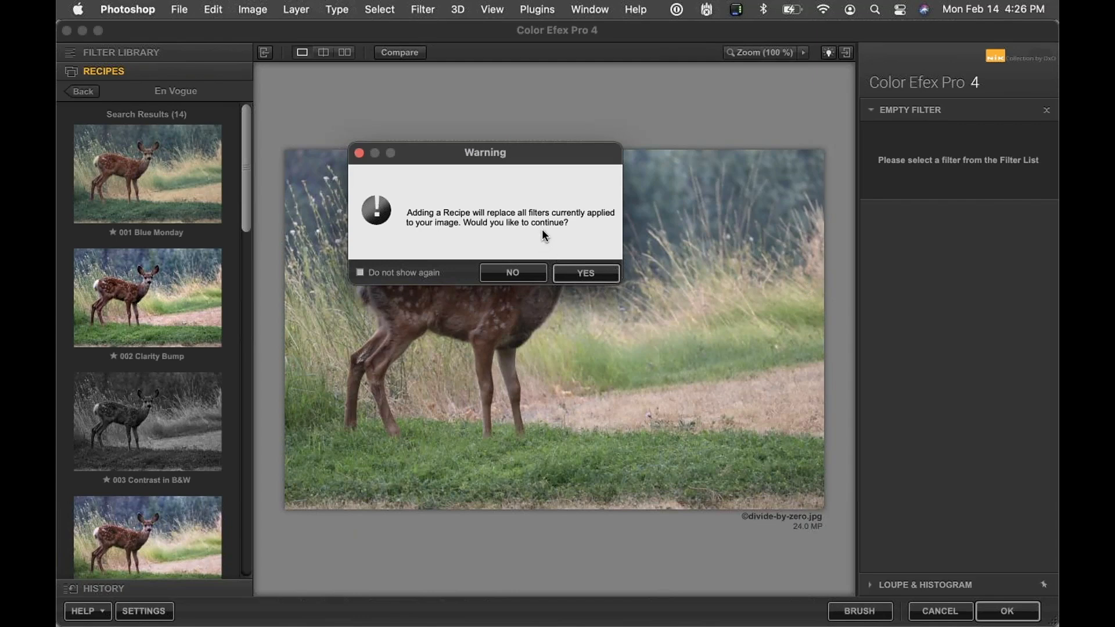
{"action": "left_click", "coordinate": [573, 273]}
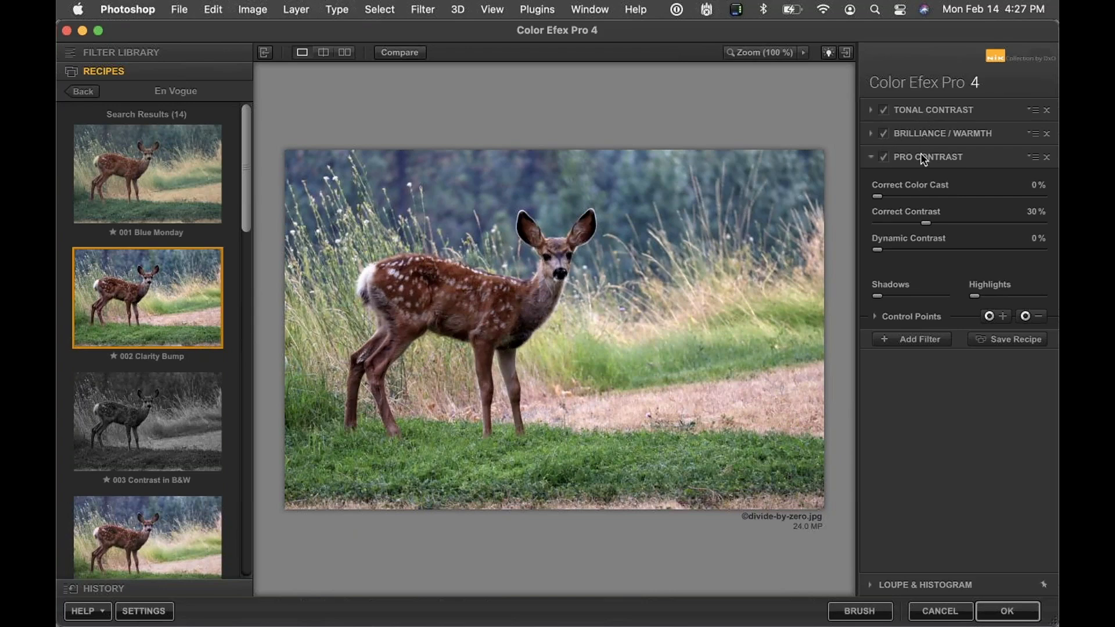
Set the Tonal Contrast midtones to 27% and expand its control points section
{"action": "left_click", "coordinate": [919, 114]}
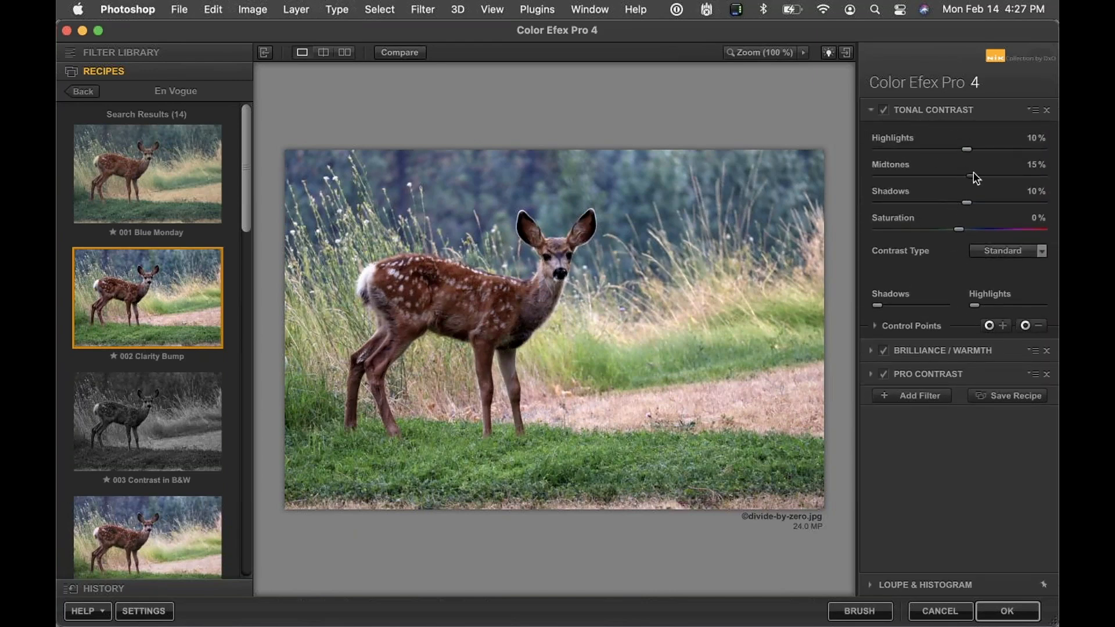
{"action": "left_click_drag", "start_coordinate": [981, 178], "coordinate": [988, 178]}
{"action": "left_click", "coordinate": [916, 327]}
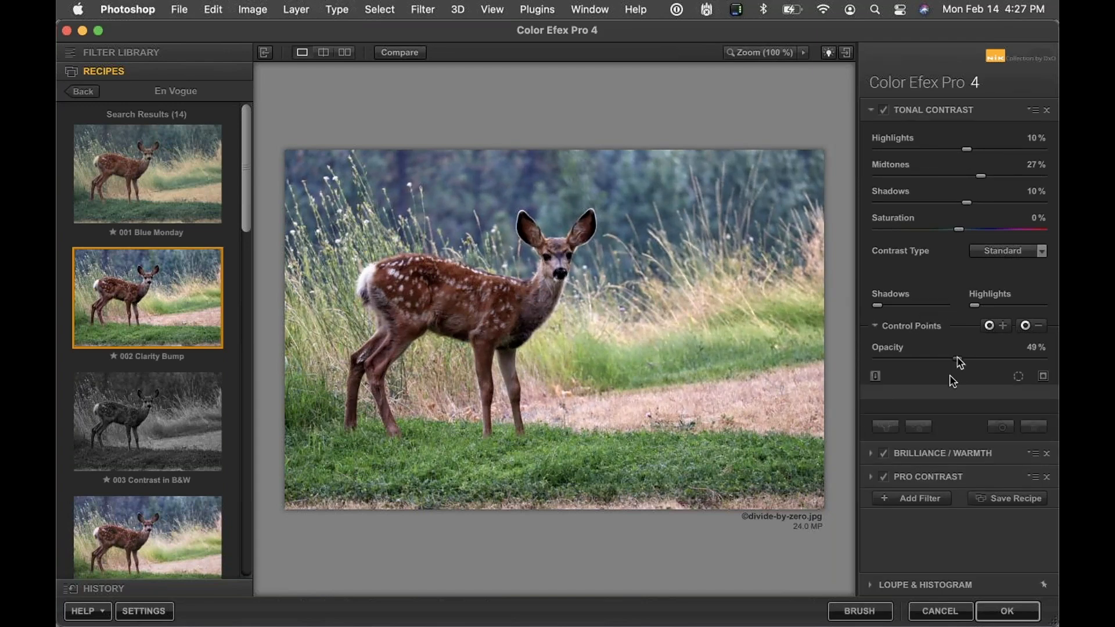
Set Brilliance / Warmth saturation to -24% and perceptual saturation to 36%
{"action": "left_click", "coordinate": [921, 454]}
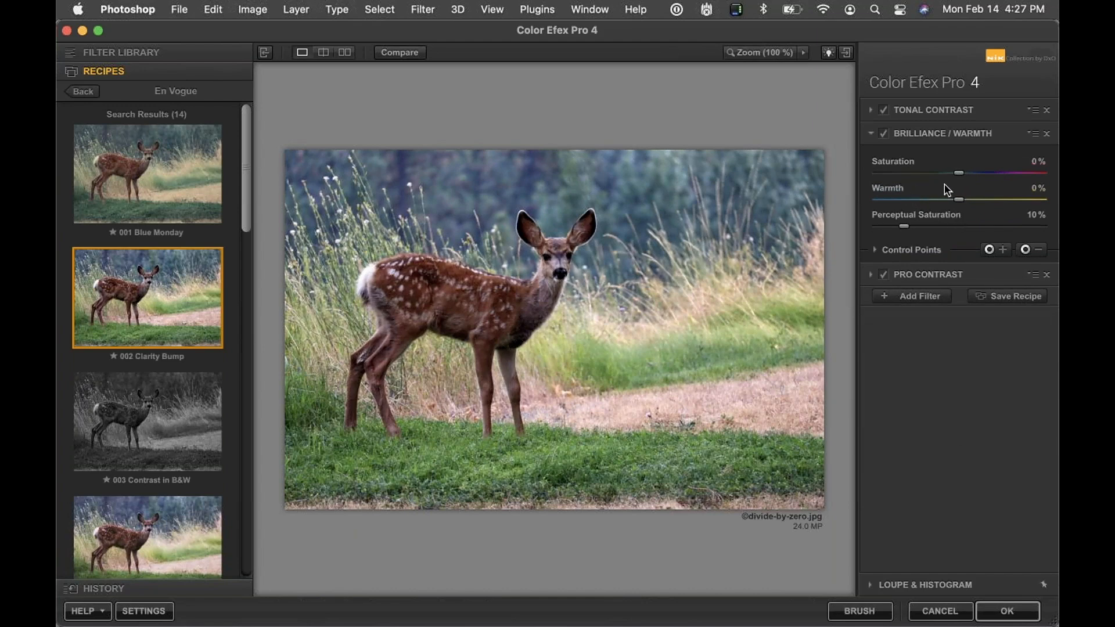
{"action": "left_click_drag", "start_coordinate": [904, 227], "coordinate": [981, 234]}
{"action": "mouse_move", "coordinate": [956, 174]}
{"action": "left_mouse_down"}
{"action": "mouse_move", "coordinate": [923, 175]}
{"action": "mouse_move", "coordinate": [934, 173]}
{"action": "left_mouse_up"}
Set the Pro Contrast dynamic contrast to 11%
{"action": "left_click", "coordinate": [927, 273]}
{"action": "left_click_drag", "start_coordinate": [878, 251], "coordinate": [899, 256]}
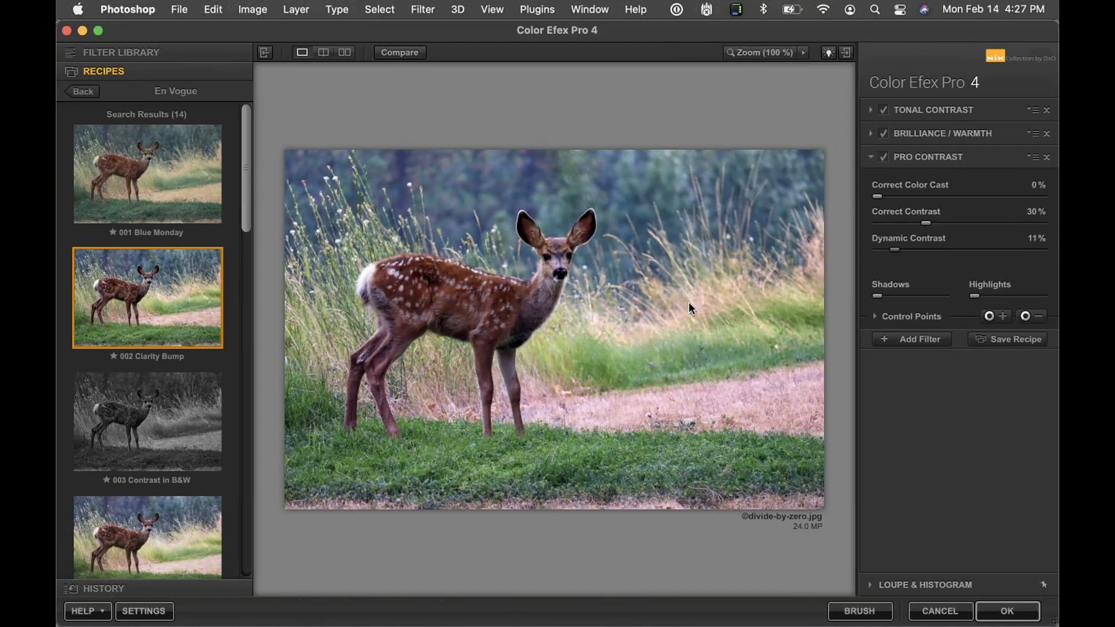
Add 002 Clarity Bump to favorite recipes and apply the Color Efex Pro 4 filter
{"action": "left_click", "coordinate": [113, 355]}
{"action": "left_click", "coordinate": [1006, 614]}
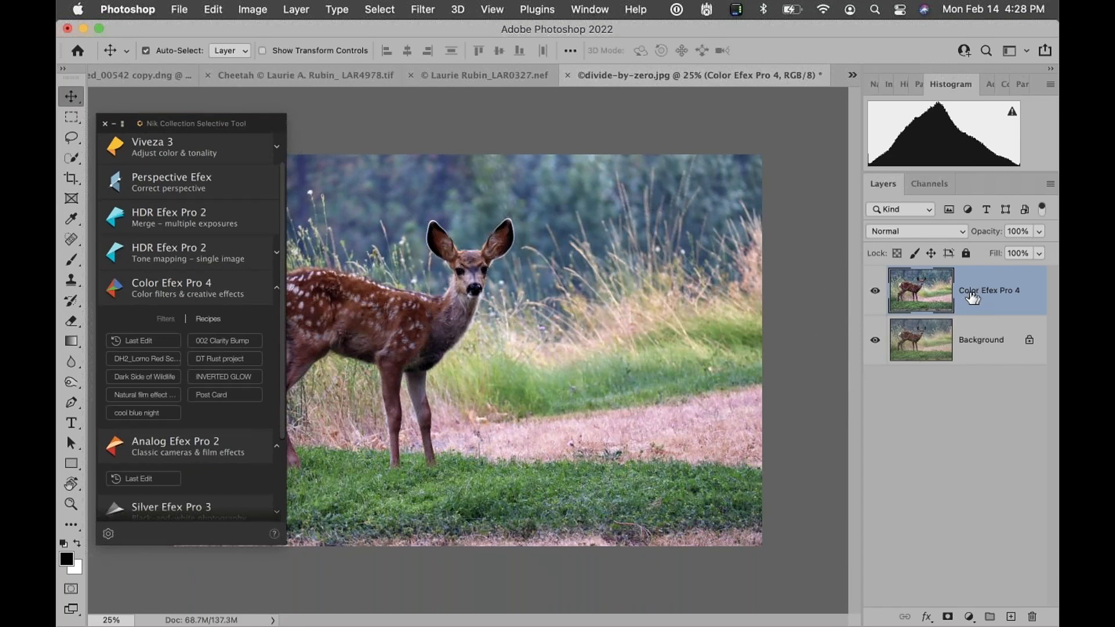
Toggle the Color Efex Pro 4 layer's visibility to compare before and after
{"action": "left_click", "coordinate": [875, 293]}
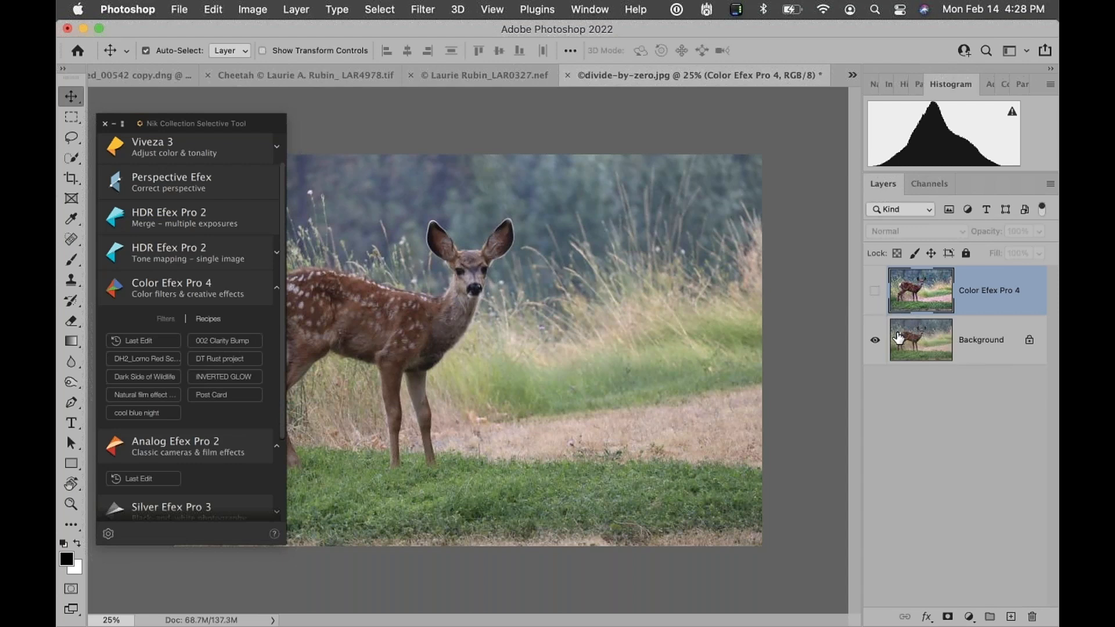
{"action": "left_click", "coordinate": [873, 291]}
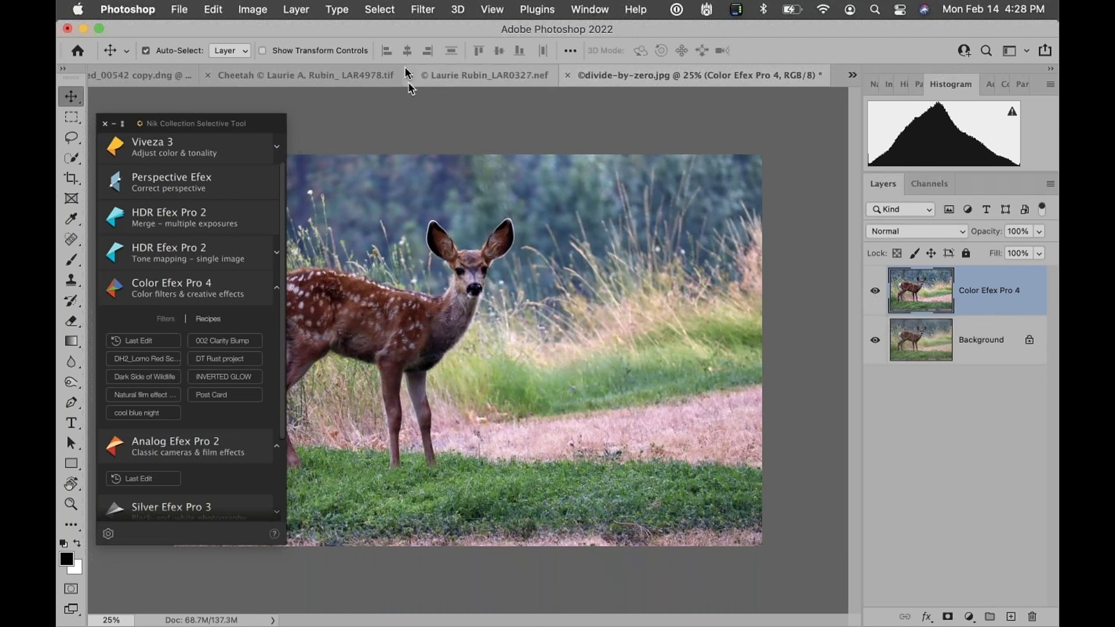
Switch to the cheetah image and delete its Silver Efex Pro 3 layer
{"action": "left_click", "coordinate": [311, 78]}
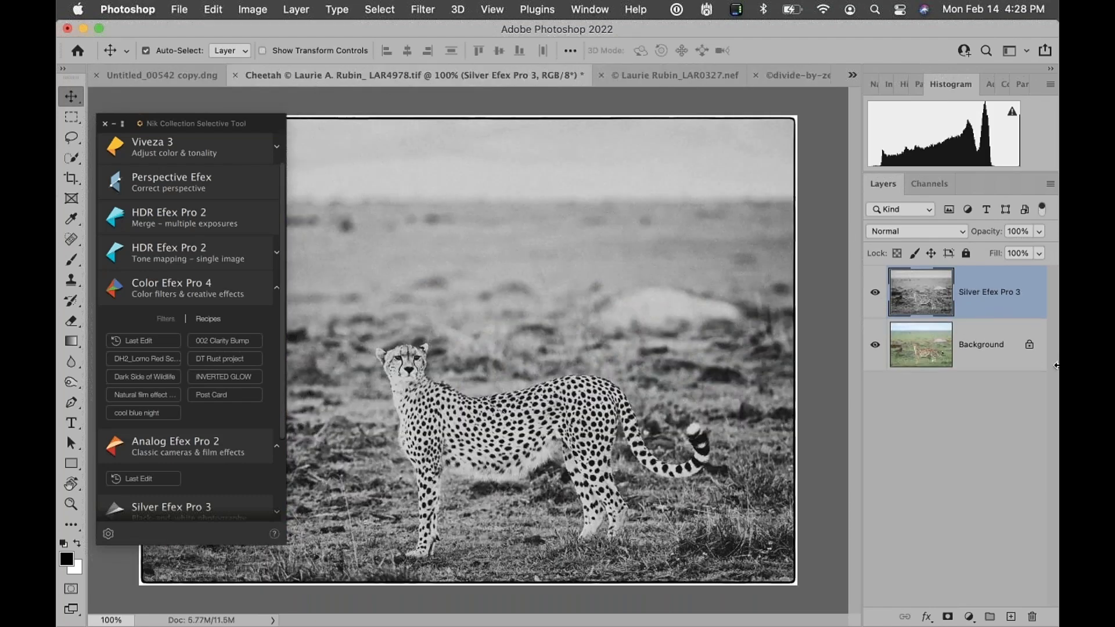
{"action": "left_click_drag", "start_coordinate": [979, 291], "coordinate": [1034, 617]}
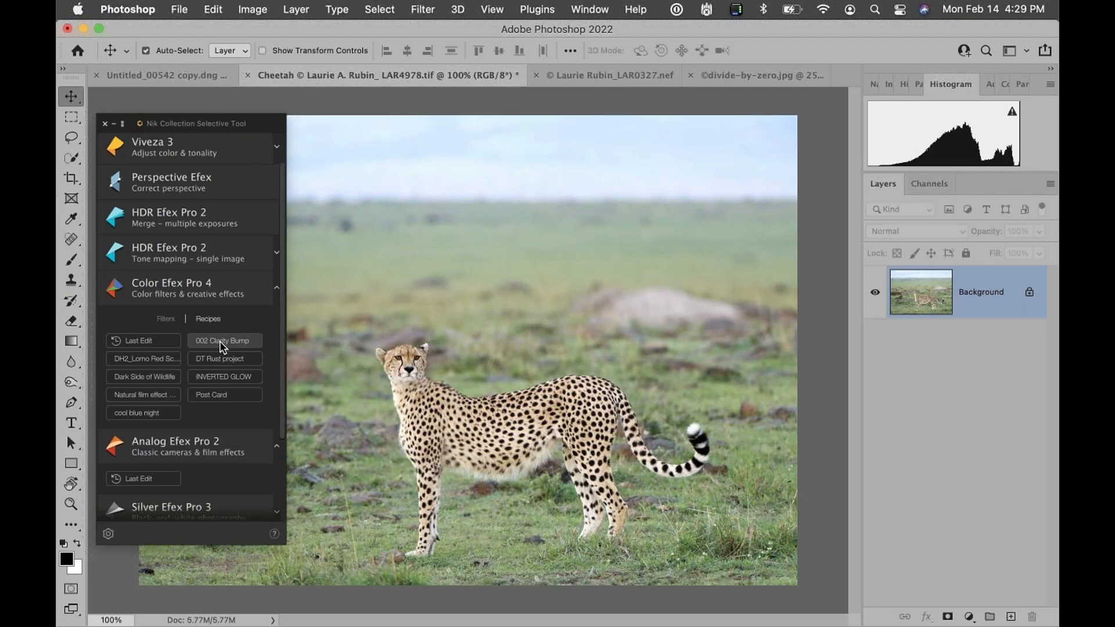
Open Color Efex Pro 4 on the cheetah with the Last Edit settings and expand Brilliance / Warmth
{"action": "left_click", "coordinate": [143, 339]}
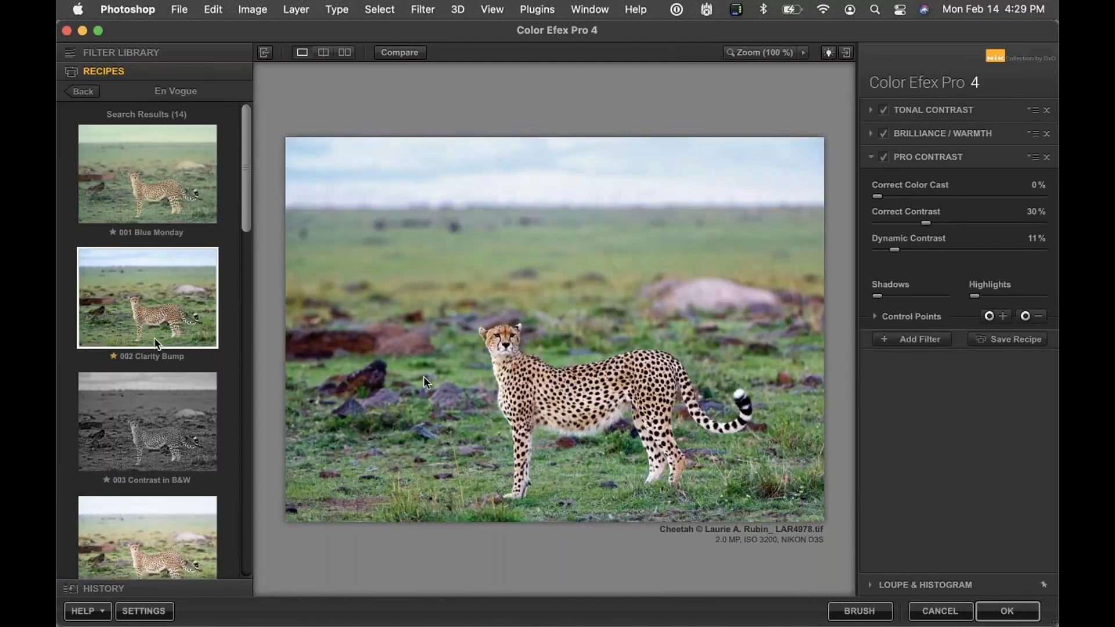
{"action": "left_click", "coordinate": [922, 133]}
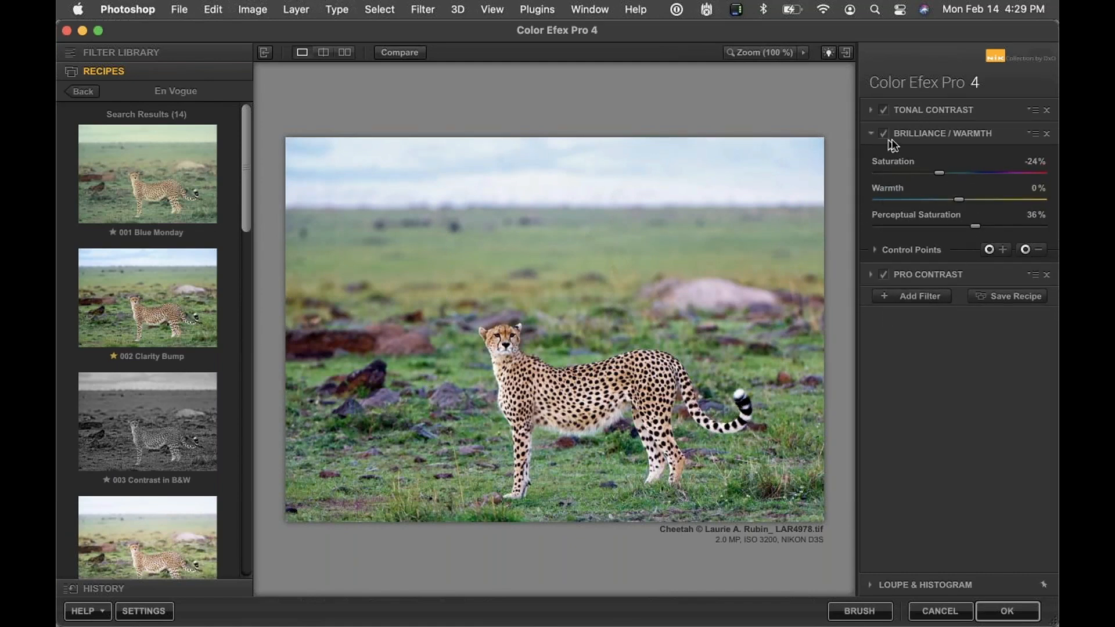
Add a Darken / Lighten Center filter from the full filter list and place its center
{"action": "left_click", "coordinate": [911, 296]}
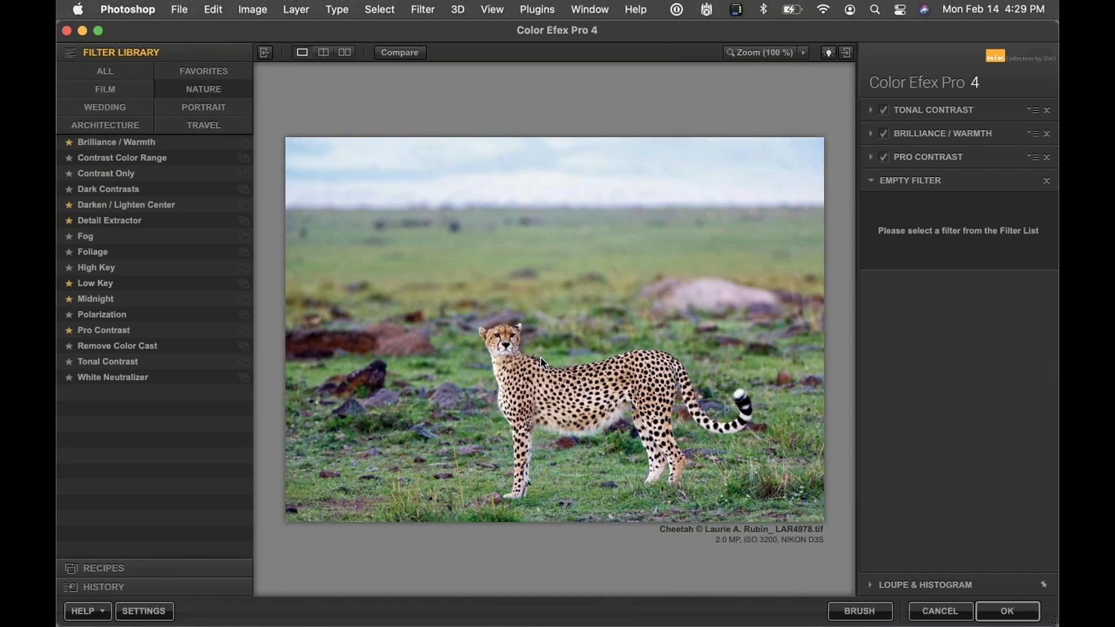
{"action": "left_click", "coordinate": [127, 76]}
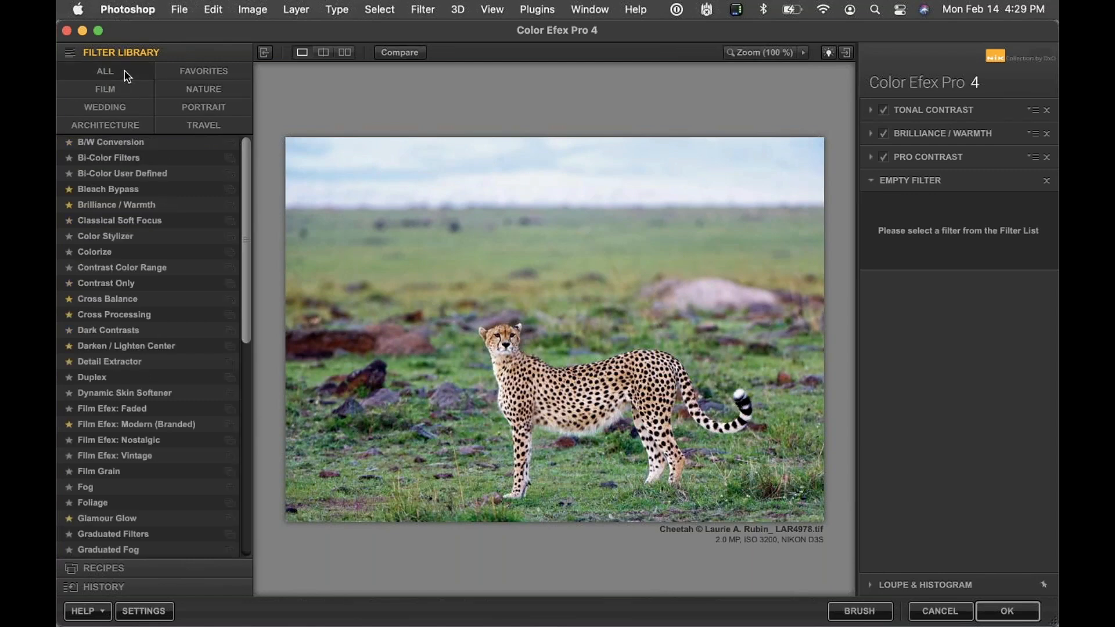
{"action": "left_click", "coordinate": [116, 345]}
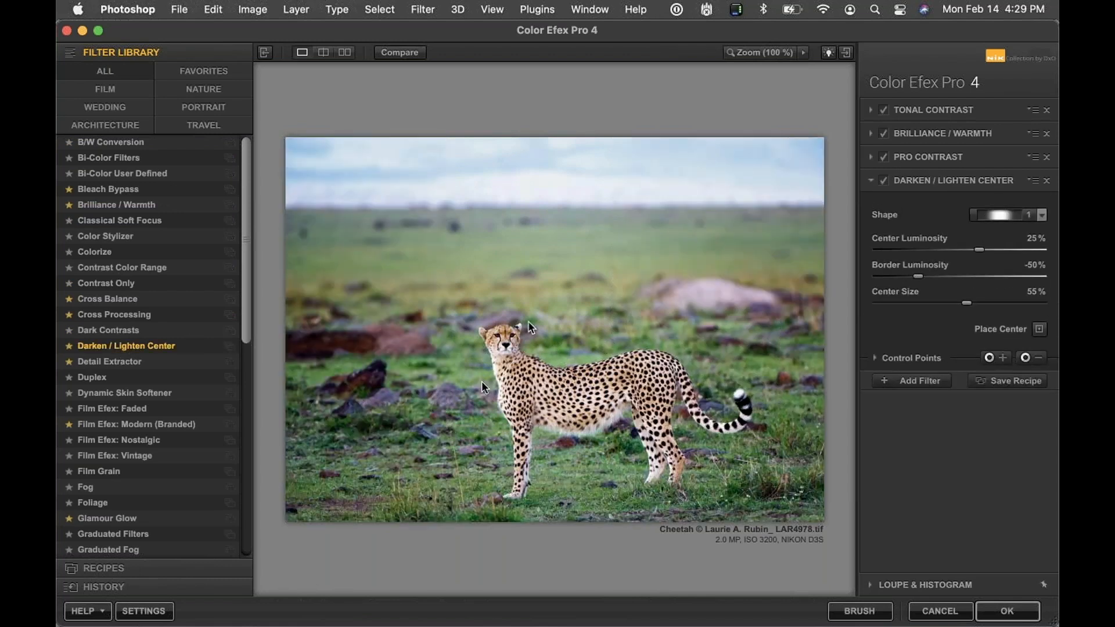
{"action": "left_click", "coordinate": [1044, 332]}
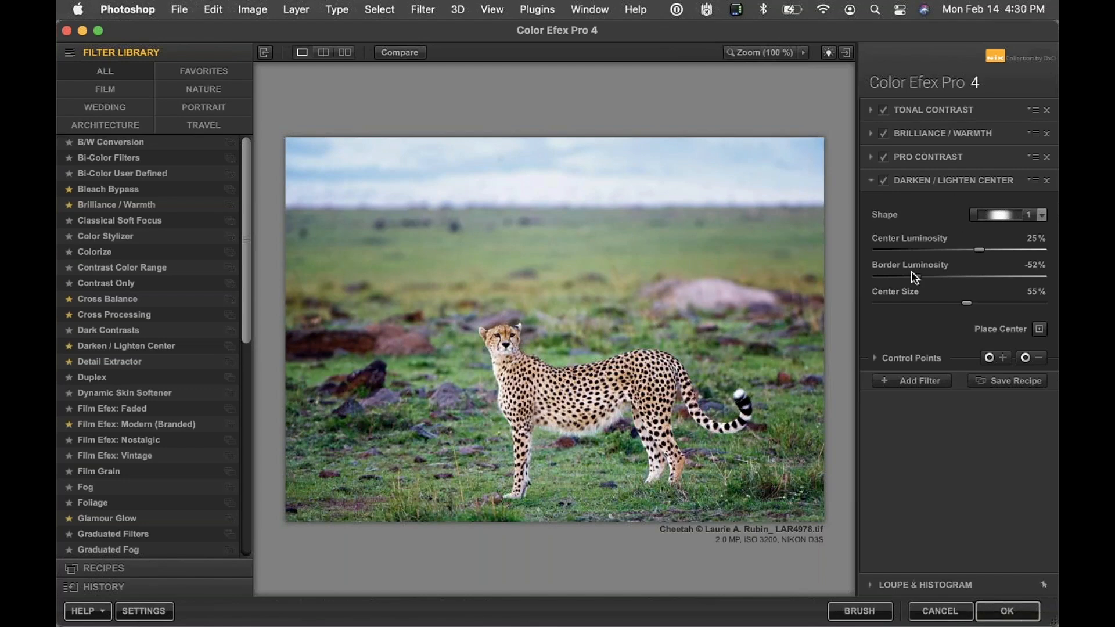
Apply the Color Efex Pro 4 filter and hide its layer to compare with the original
{"action": "left_click", "coordinate": [1007, 611]}
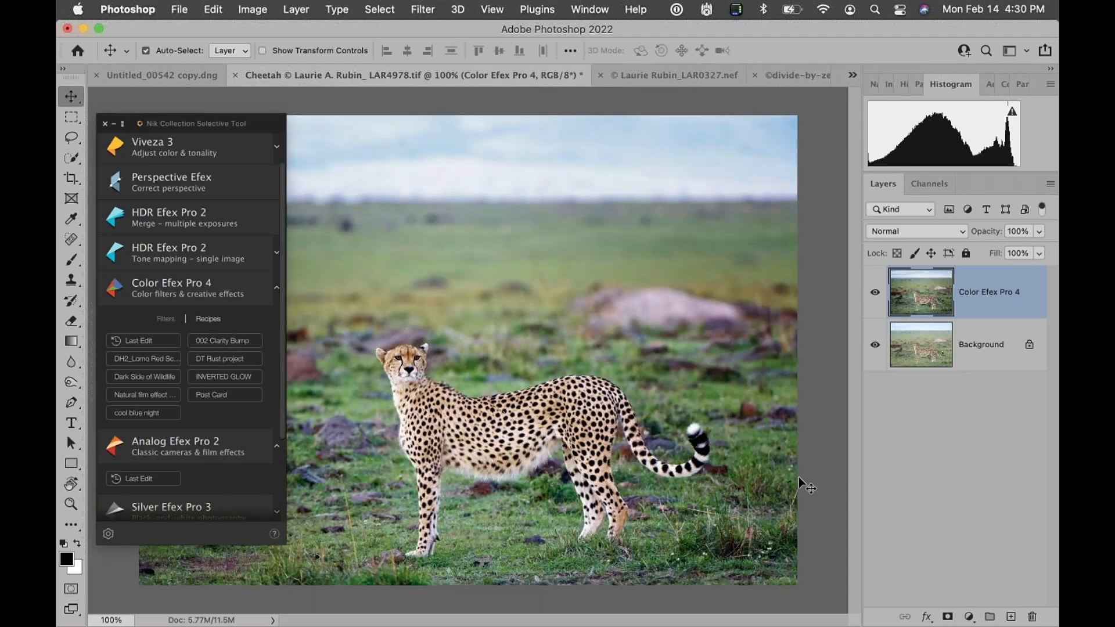
{"action": "left_click", "coordinate": [875, 292]}
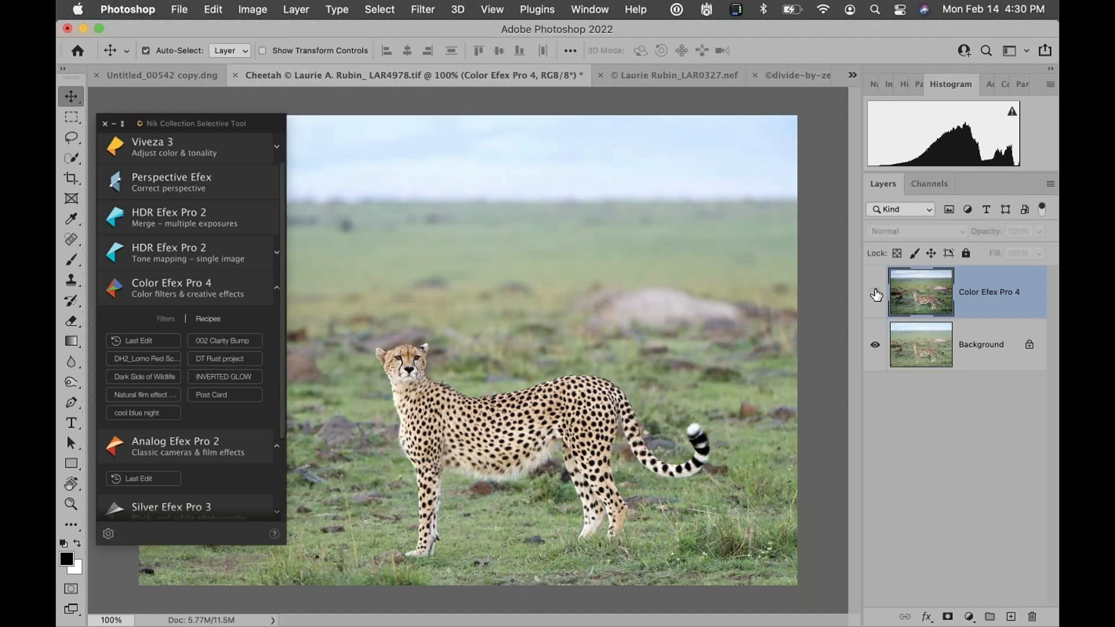
Show the Color Efex Pro 4 layer again on the cheetah image
{"action": "left_click", "coordinate": [876, 294]}
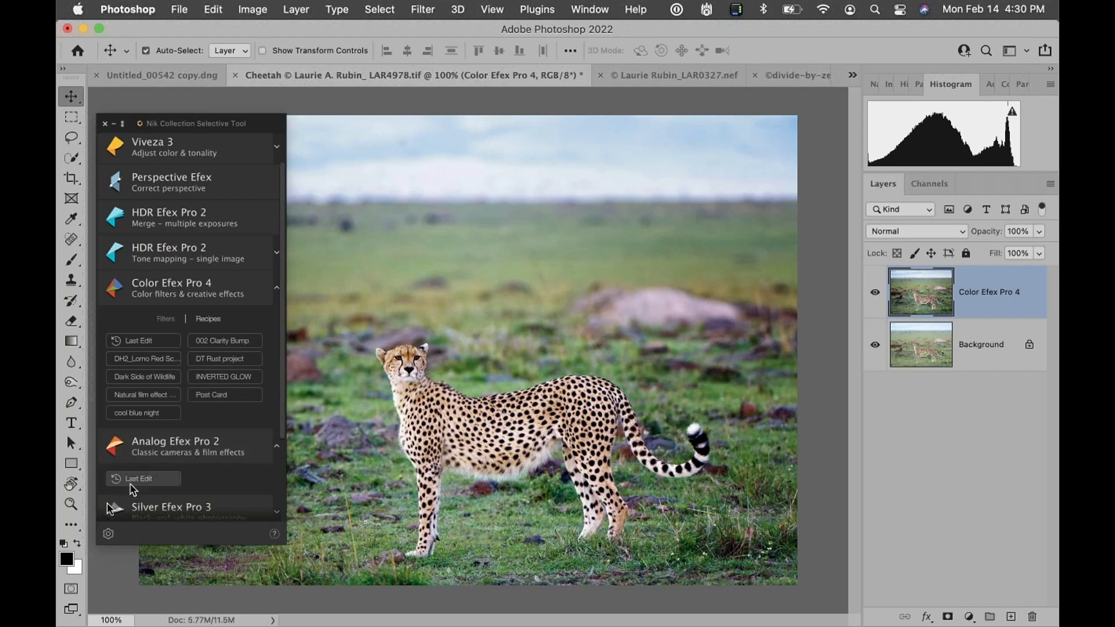
Open the Nik Collection preferences and switch the favorite filters, recipes and Last Edit option to Apply in Photoshop and back to Apply in Nik Collection
{"action": "left_click", "coordinate": [108, 533]}
{"action": "left_click", "coordinate": [329, 371]}
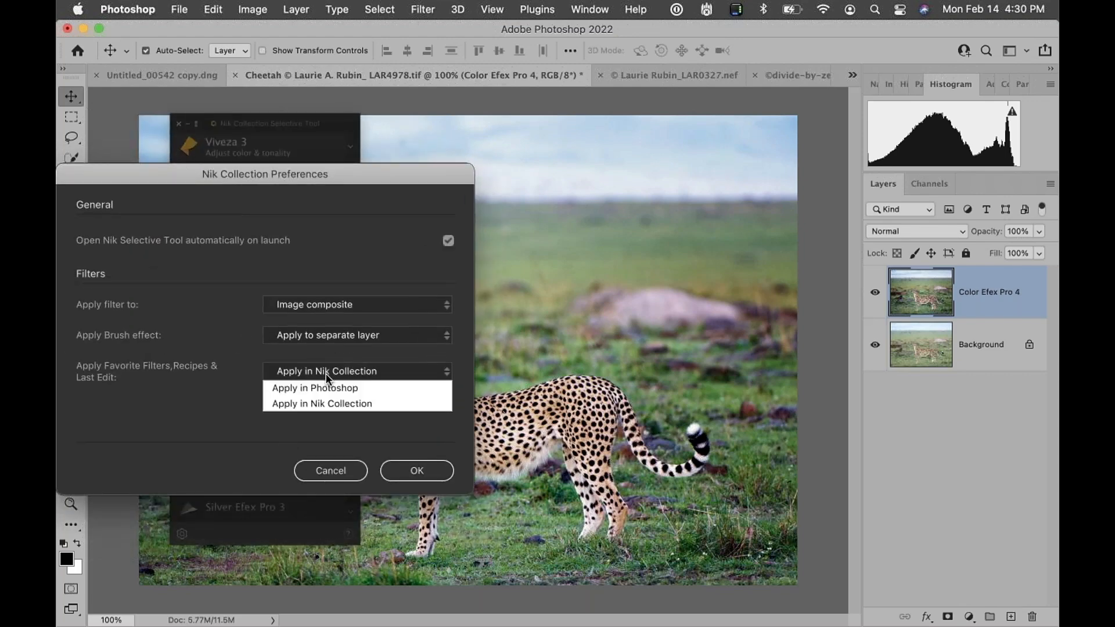
{"action": "left_click", "coordinate": [310, 394]}
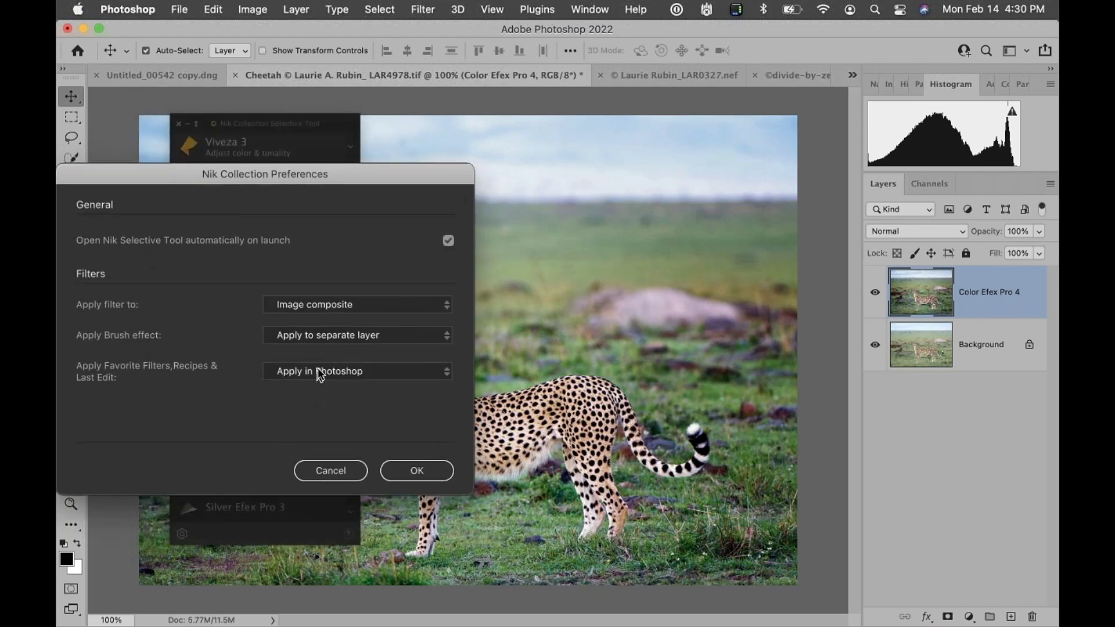
{"action": "left_click", "coordinate": [337, 372]}
{"action": "left_click", "coordinate": [323, 402]}
{"action": "left_click", "coordinate": [324, 470]}
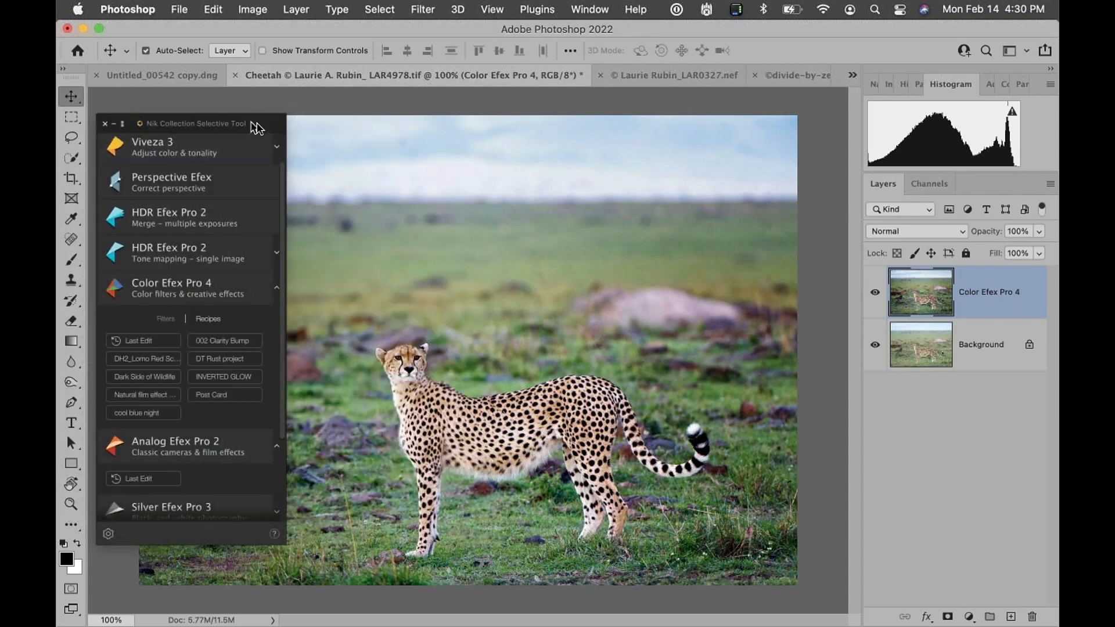
Move the Selective Tool panel aside and delete the Color Efex Pro 4 layer from the cheetah image
{"action": "left_click_drag", "start_coordinate": [259, 127], "coordinate": [314, 136]}
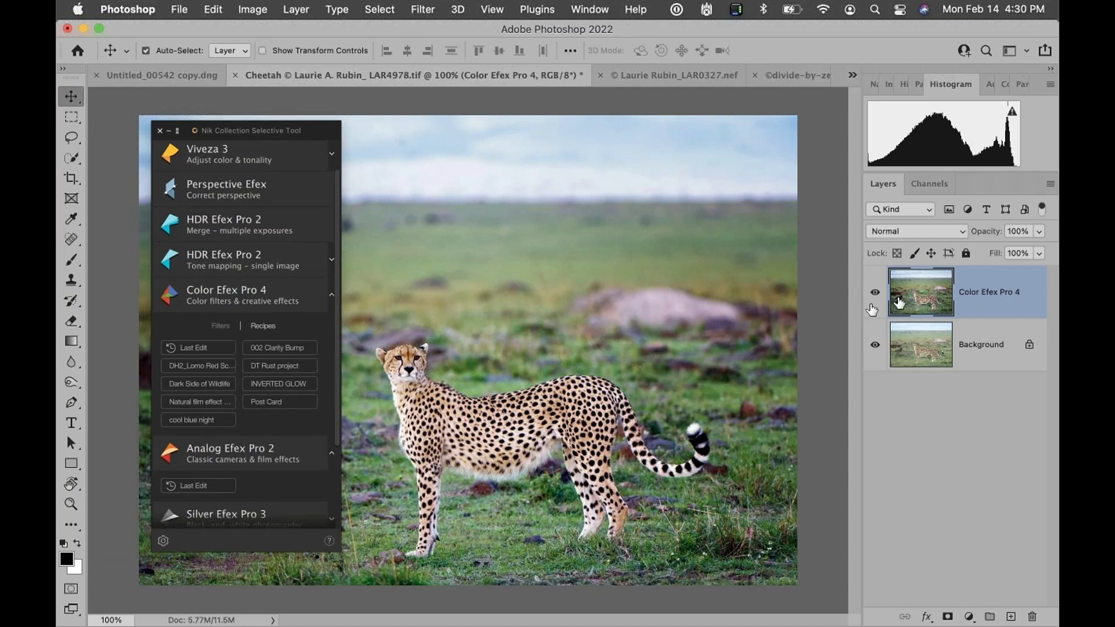
{"action": "left_click_drag", "start_coordinate": [987, 309], "coordinate": [1033, 617]}
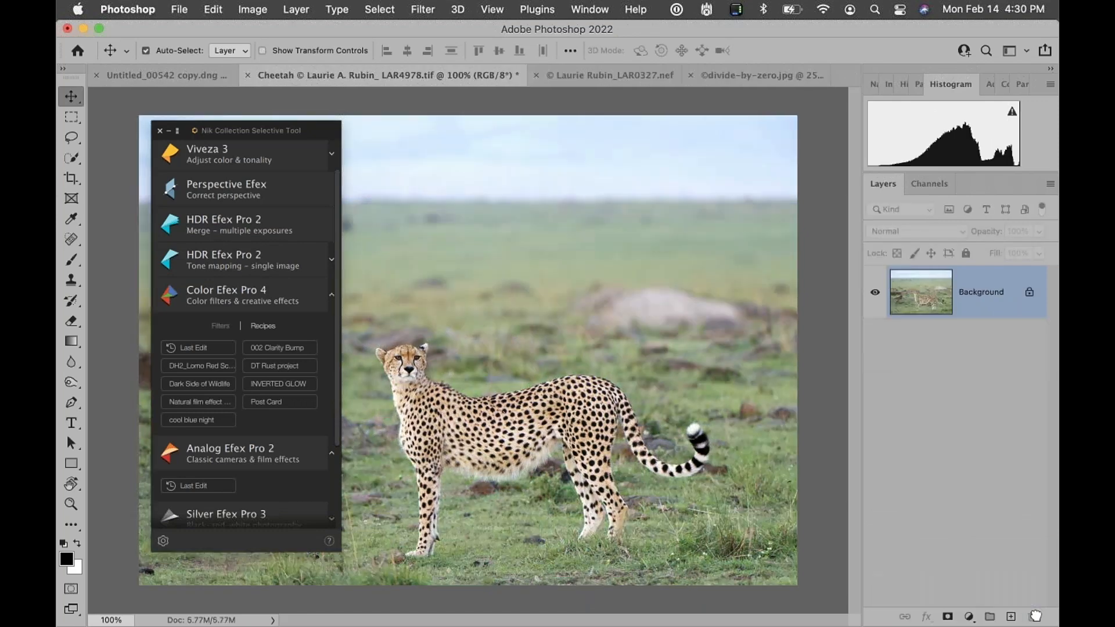
Collapse the Color Efex Pro 4 and Analog Efex Pro 2 sections and expand Meta-presets to browse its preset sequences
{"action": "left_click", "coordinate": [332, 296]}
{"action": "left_click", "coordinate": [332, 337]}
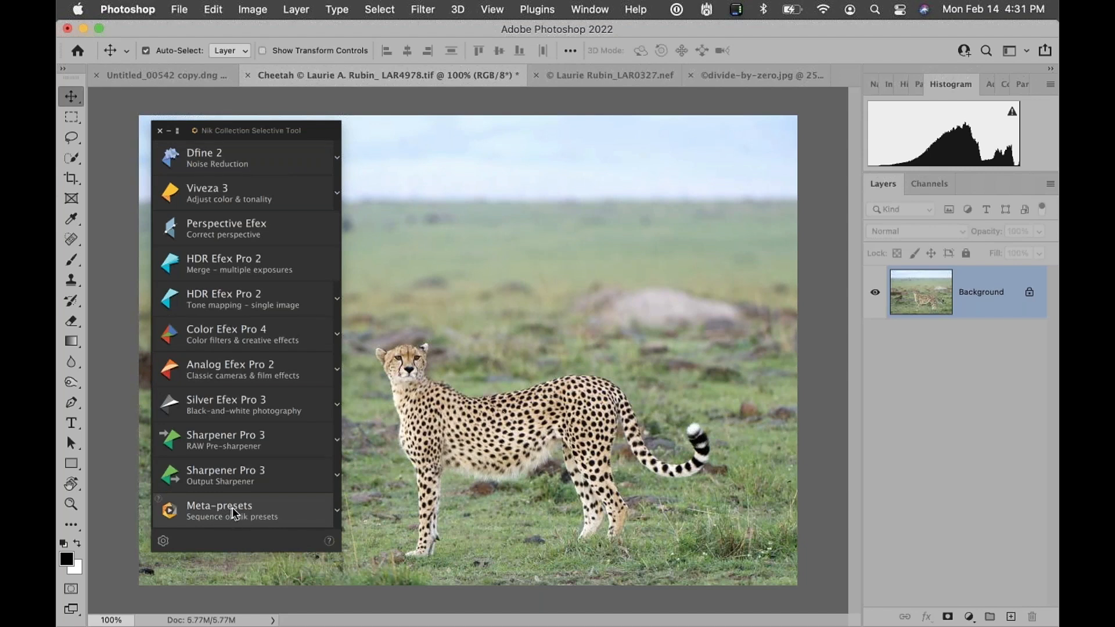
{"action": "left_click", "coordinate": [338, 513]}
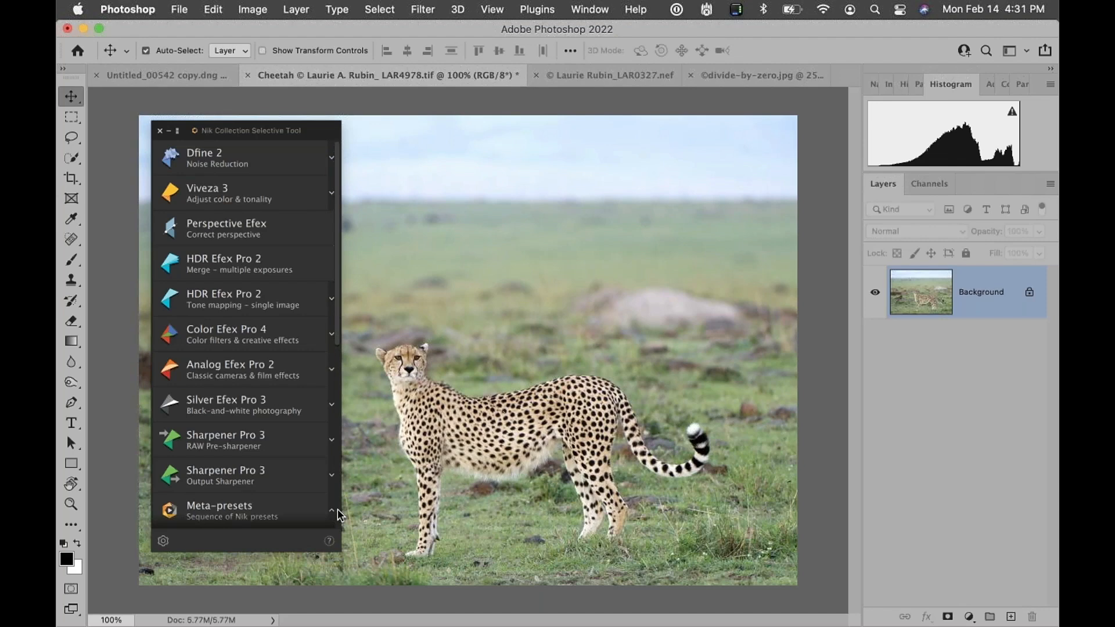
{"action": "scroll", "coordinate": [297, 463], "scroll_direction": "down", "scroll_amount": 10}
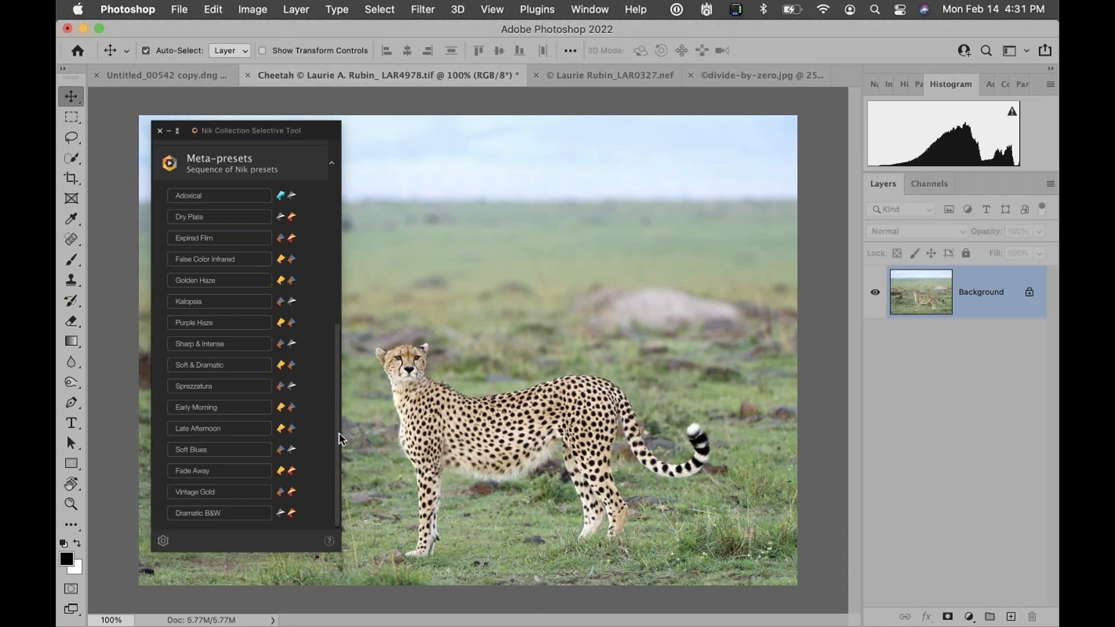
Collapse and reopen the Meta-presets section, scrolling through its list of preset sequences
{"action": "left_click", "coordinate": [332, 170]}
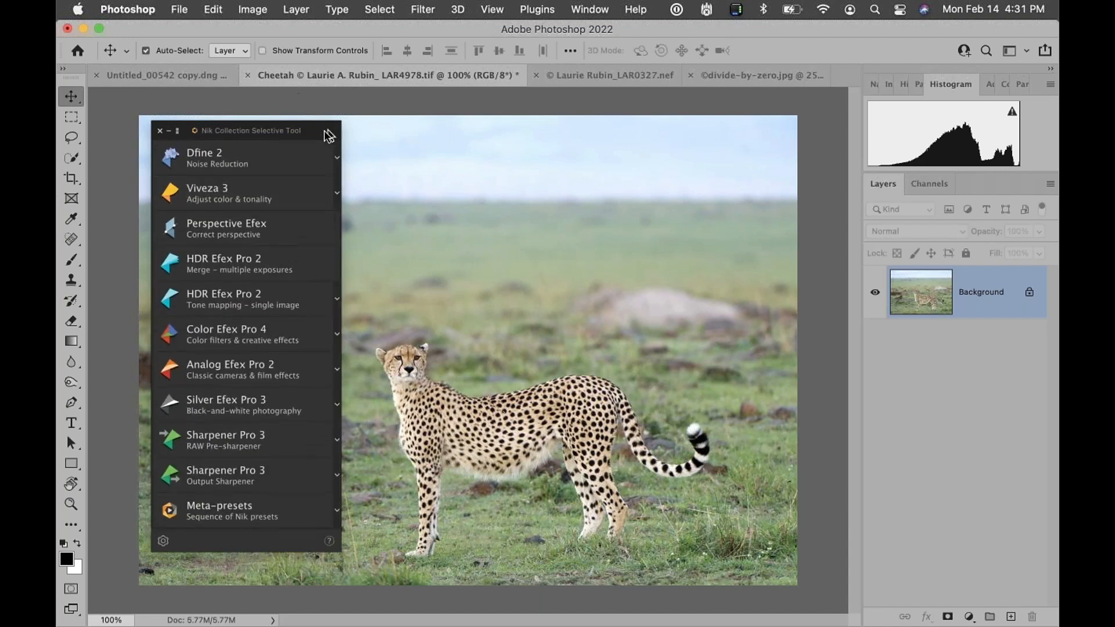
{"action": "left_click_drag", "start_coordinate": [331, 130], "coordinate": [345, 127]}
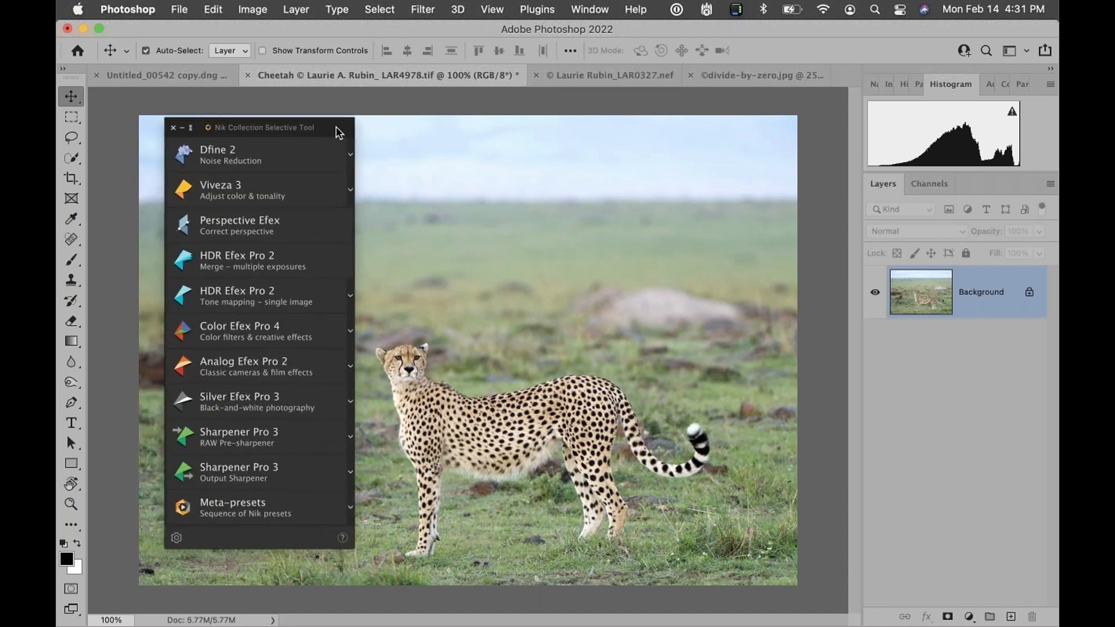
{"action": "left_click", "coordinate": [350, 508]}
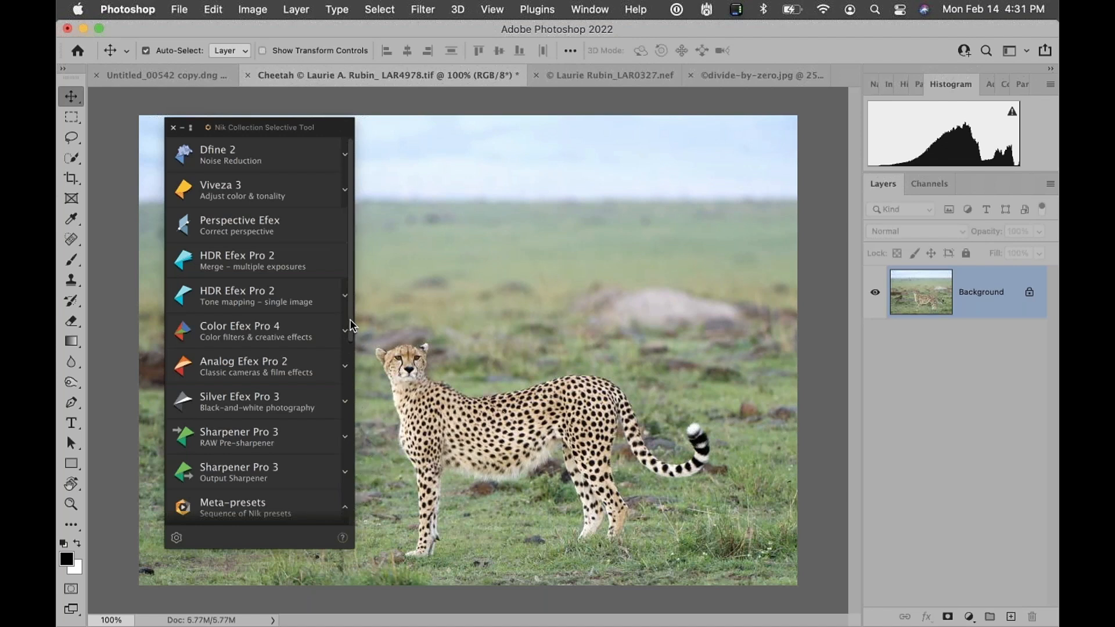
{"action": "left_click_drag", "start_coordinate": [348, 323], "coordinate": [331, 535]}
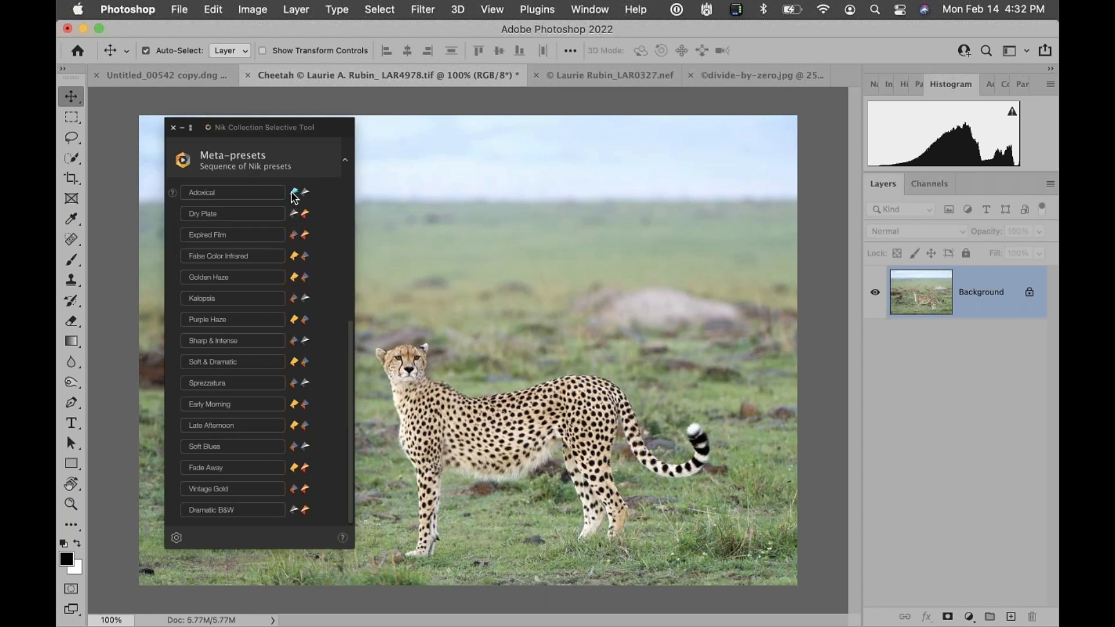
{"action": "left_click_drag", "start_coordinate": [348, 360], "coordinate": [343, 154]}
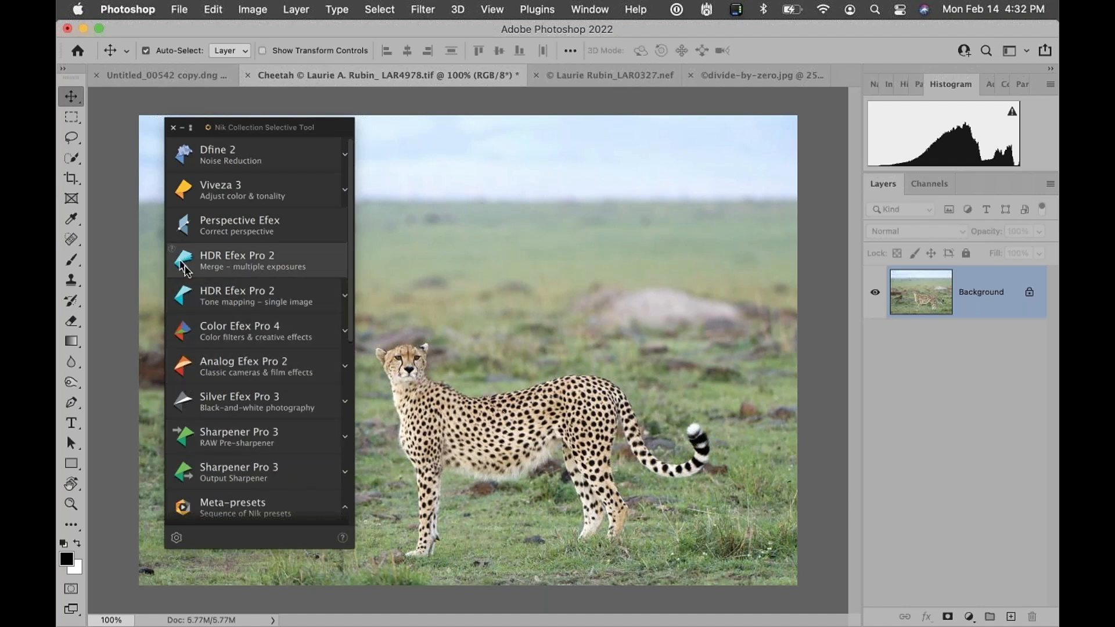
{"action": "left_click_drag", "start_coordinate": [351, 196], "coordinate": [371, 385]}
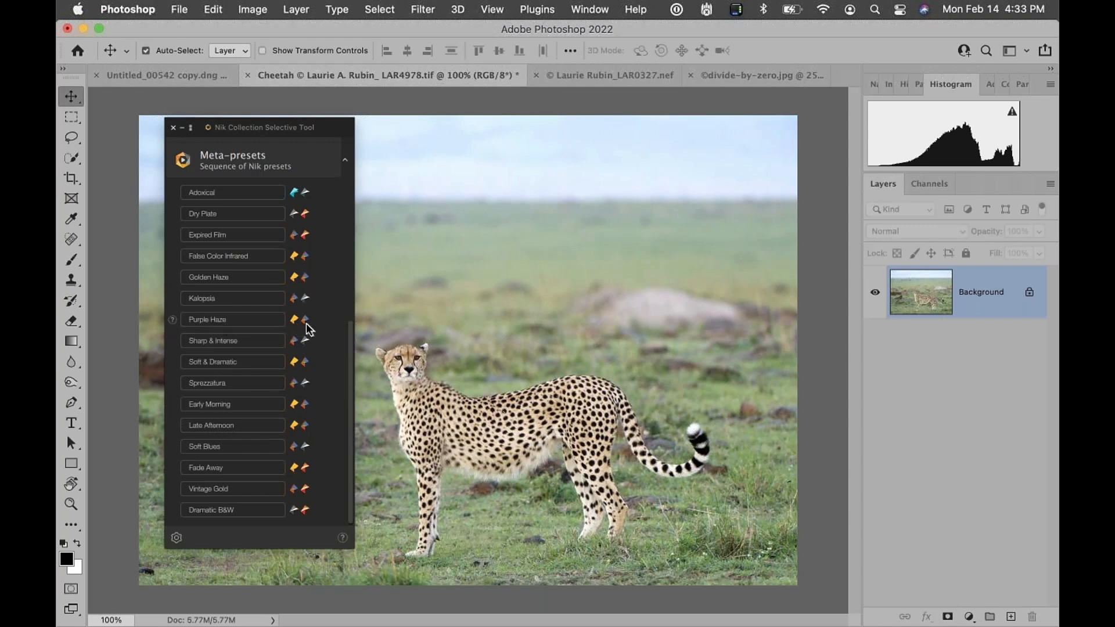
Apply the Purple Haze meta-preset to the cheetah image and move the Selective Tool panel aside
{"action": "left_click", "coordinate": [253, 324]}
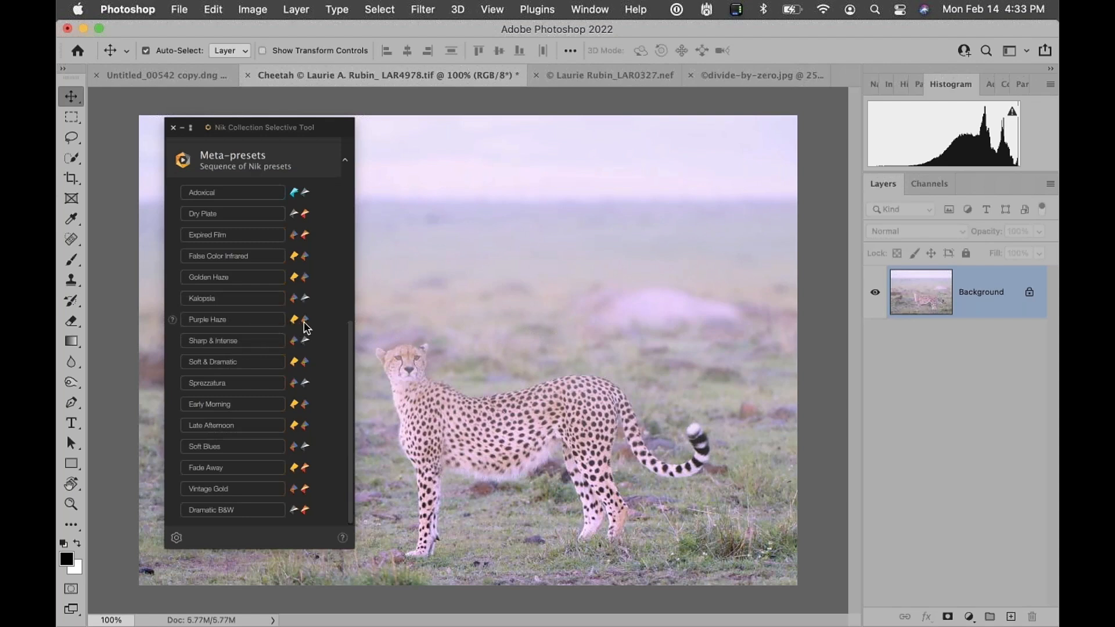
{"action": "left_click_drag", "start_coordinate": [325, 128], "coordinate": [276, 107]}
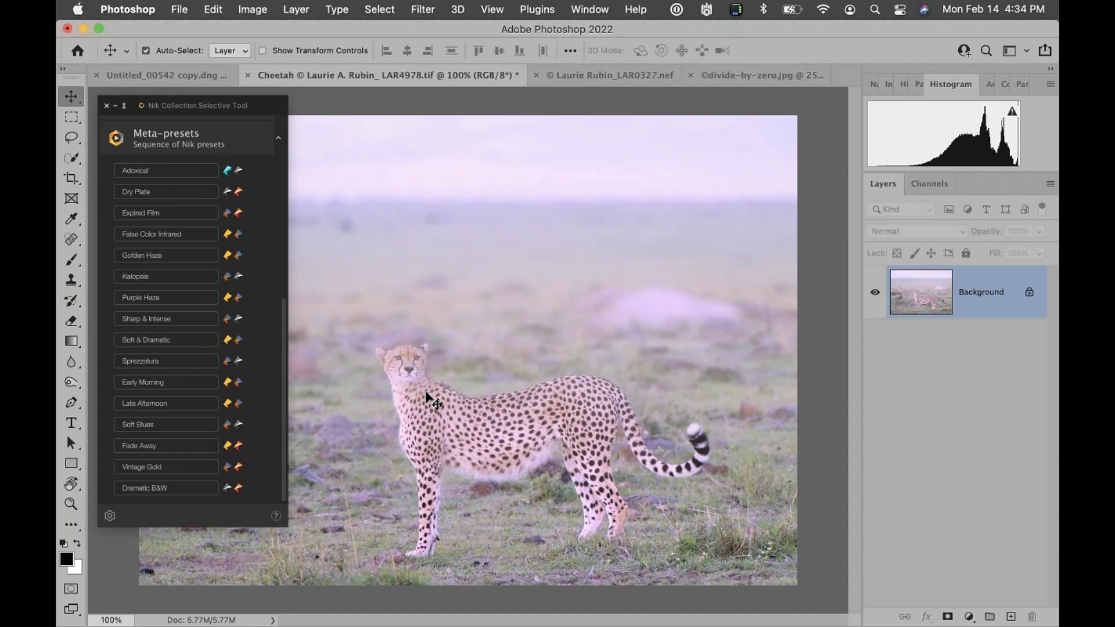
Undo the Purple Haze meta-preset
{"action": "key", "text": "super+z"}
{"action": "key", "text": "super+z"}
{"action": "key", "text": "super+z"}
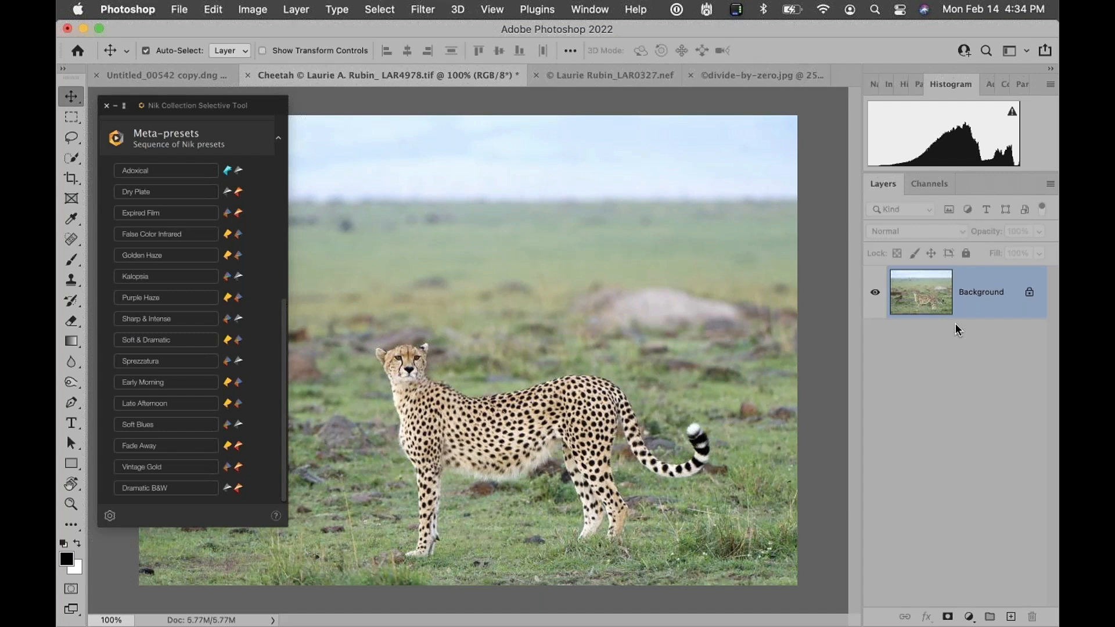
Duplicate the Background layer twice, deleting each copy again
{"action": "left_click_drag", "start_coordinate": [916, 293], "coordinate": [1010, 617]}
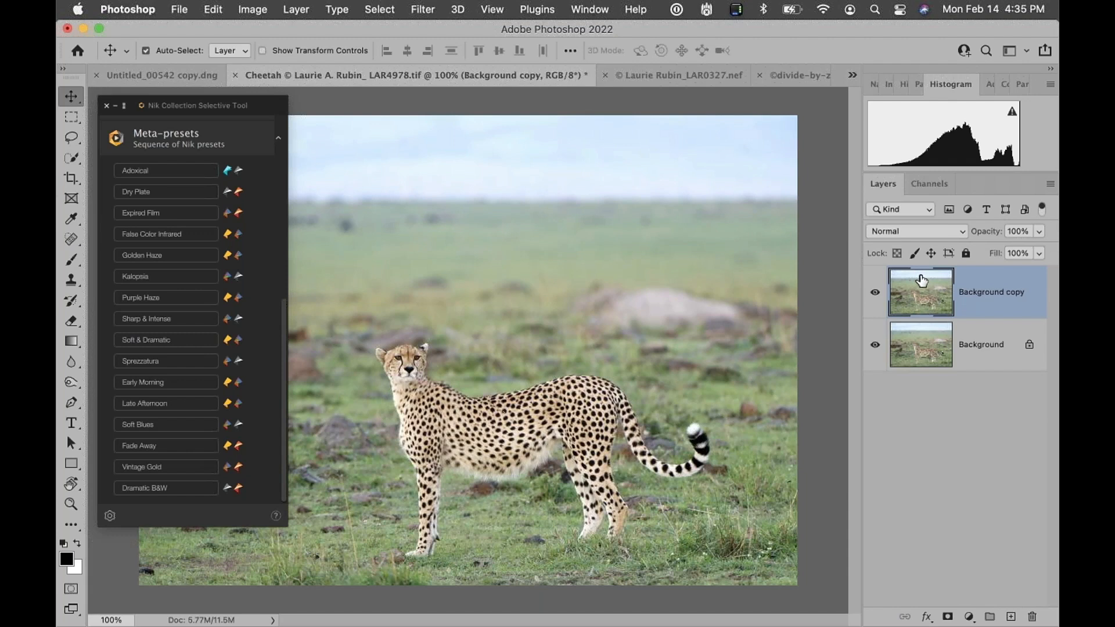
{"action": "key", "text": "Delete"}
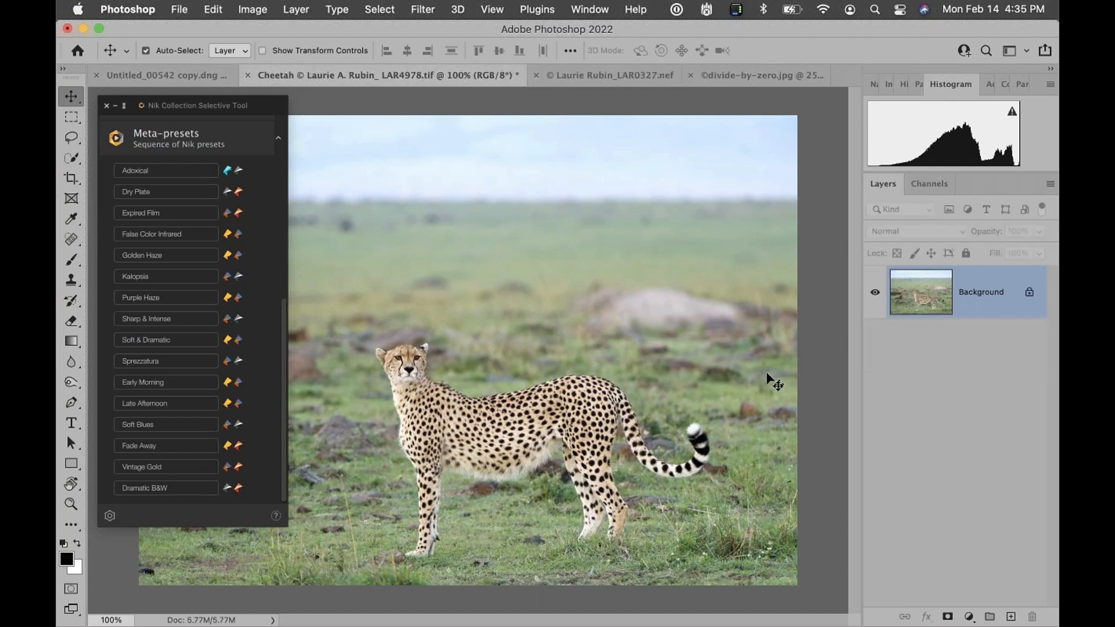
{"action": "key", "text": "super+j"}
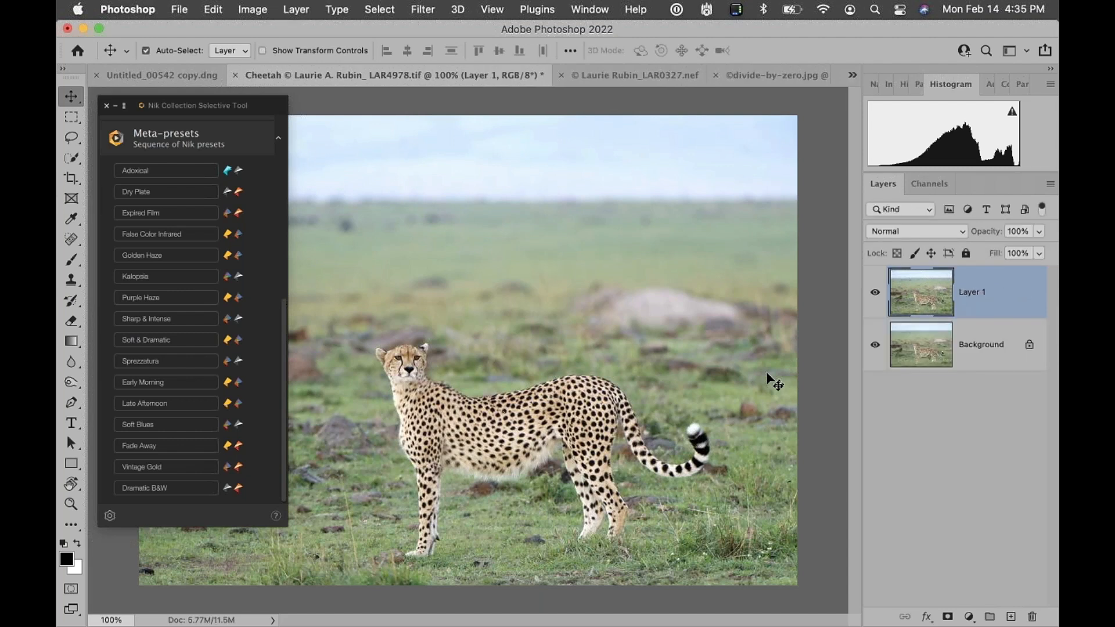
{"action": "left_click", "coordinate": [944, 345]}
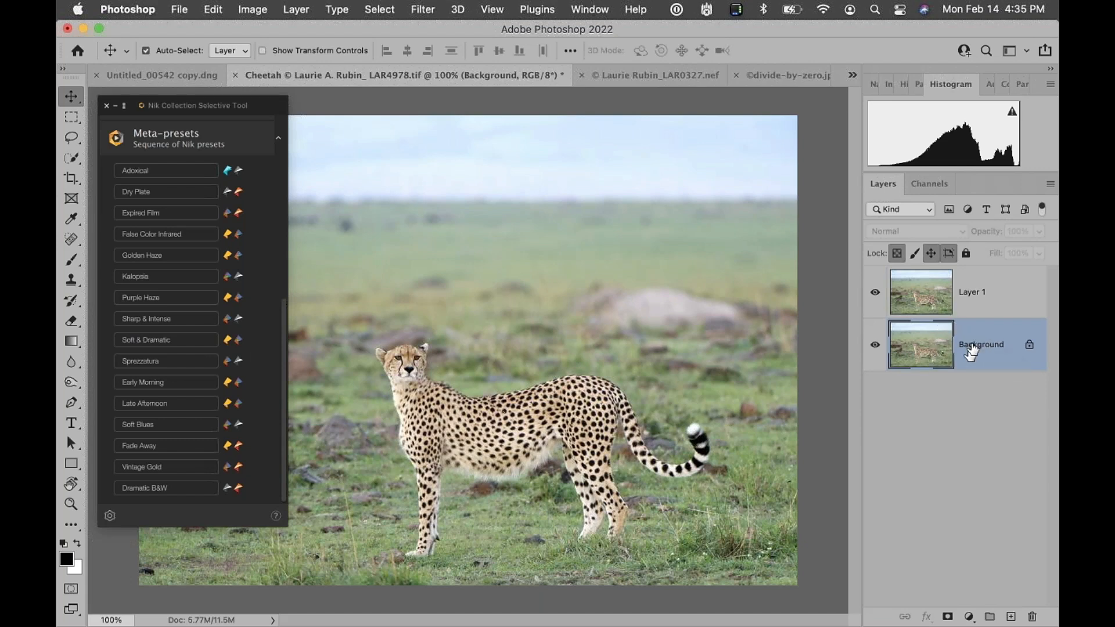
{"action": "left_click", "coordinate": [936, 302]}
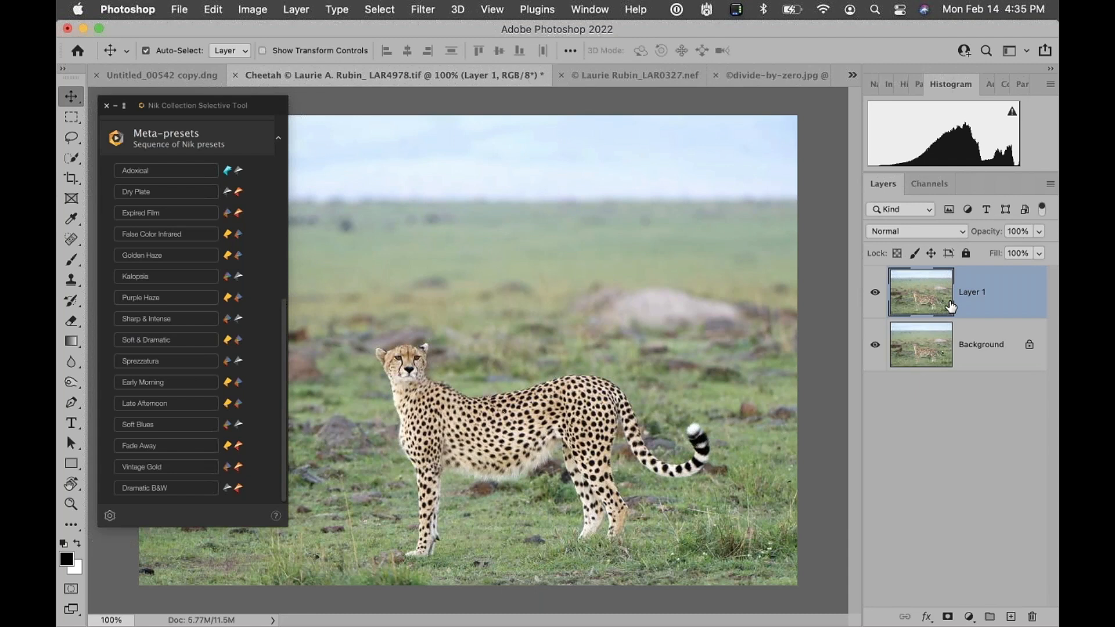
{"action": "left_click_drag", "start_coordinate": [993, 302], "coordinate": [1042, 611]}
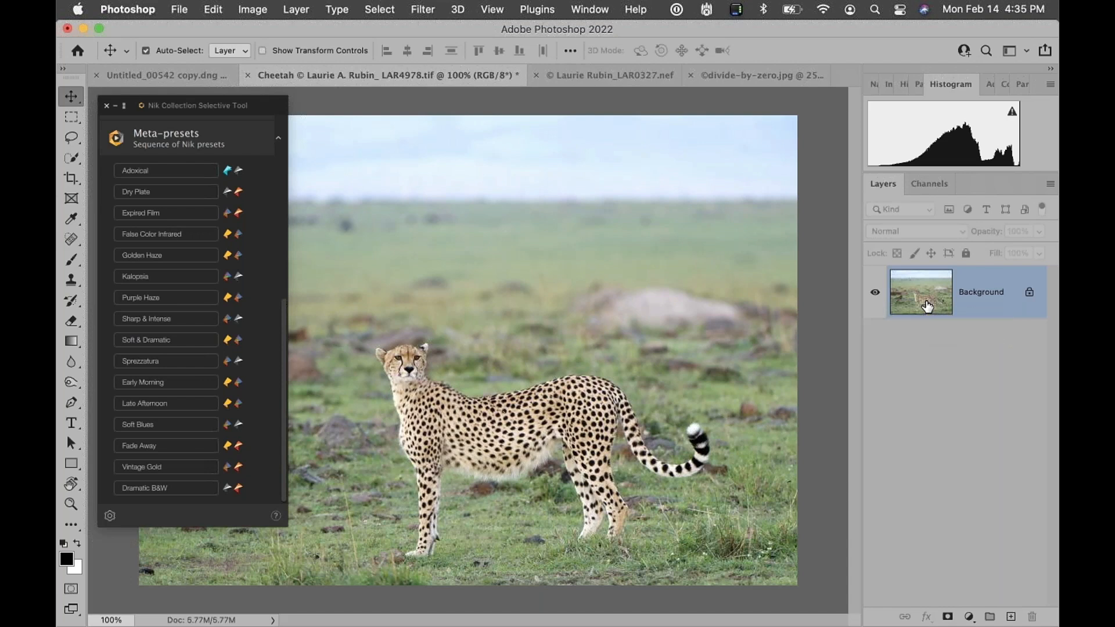
Copy the Background to a new layer, deleting the extra duplicate and the stamped visible layer made along the way
{"action": "key", "text": "super"}
{"action": "key", "text": "super+j"}
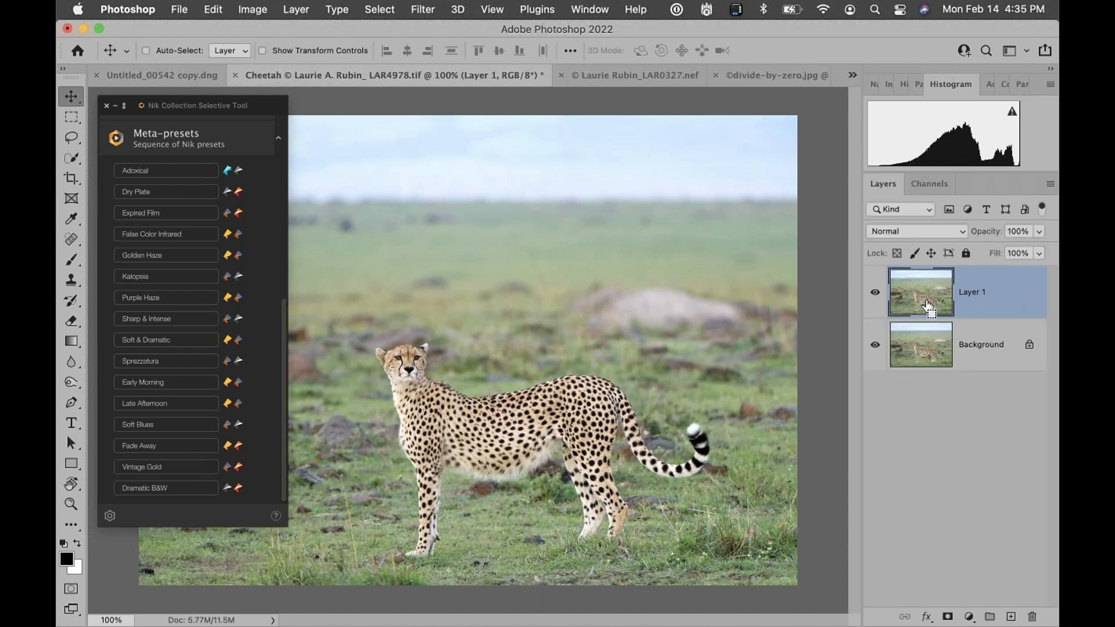
{"action": "key", "text": "super+j"}
{"action": "left_click_drag", "start_coordinate": [1001, 295], "coordinate": [1032, 616]}
{"action": "left_click_drag", "start_coordinate": [939, 357], "coordinate": [939, 357]}
{"action": "key", "text": "super+alt+shift+e"}
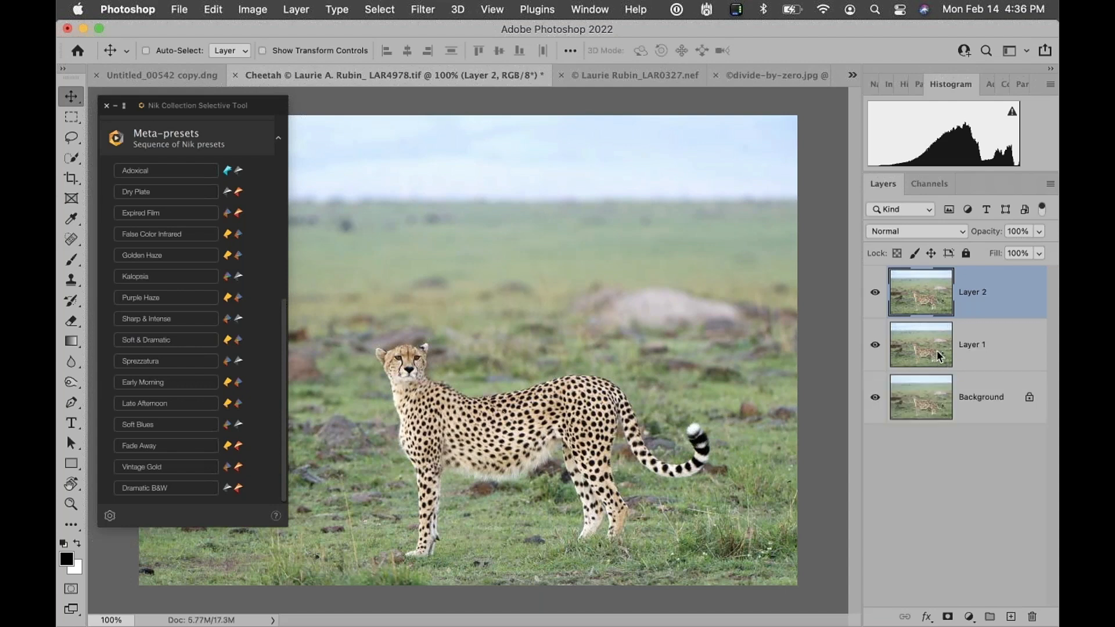
{"action": "left_click_drag", "start_coordinate": [997, 289], "coordinate": [1032, 617]}
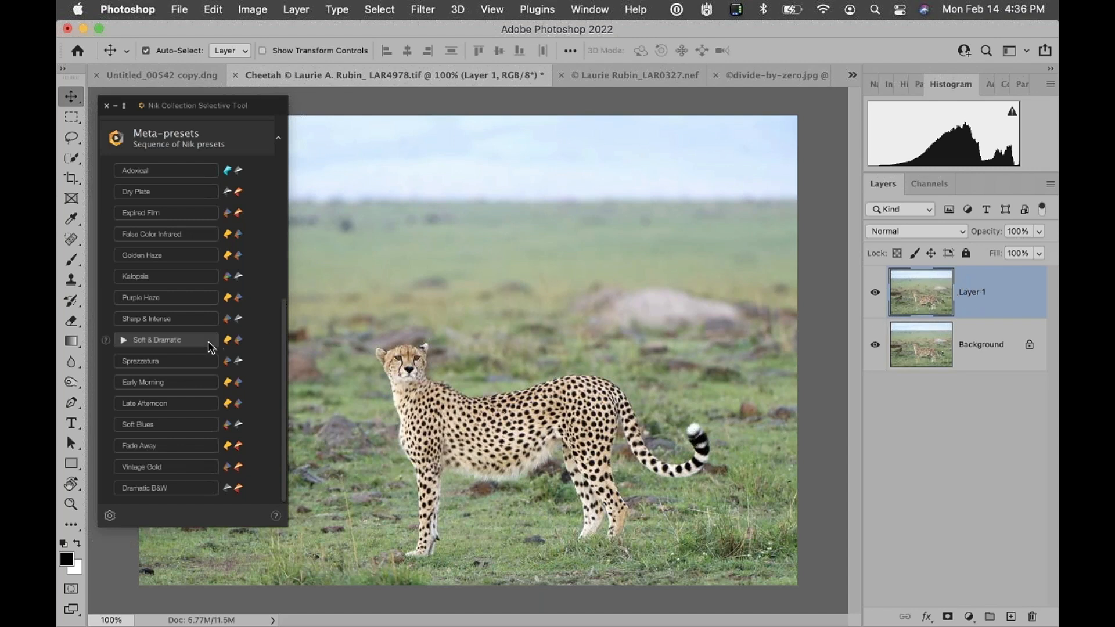
Apply the Purple Haze meta-preset to the layer copy, show the History panel, and delete that layer
{"action": "left_click", "coordinate": [160, 296]}
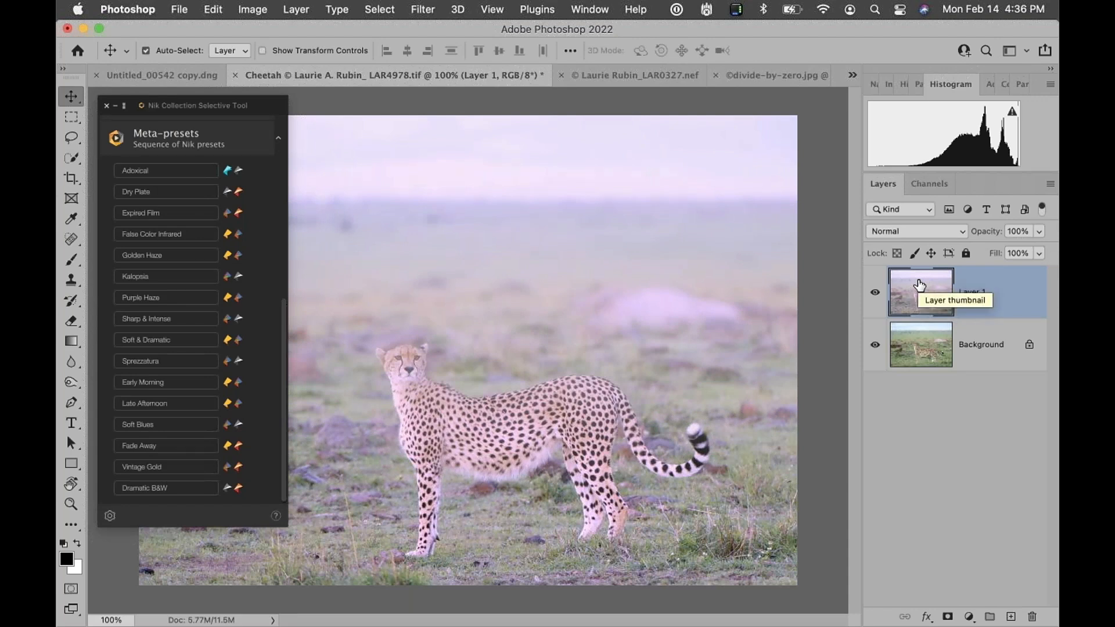
{"action": "left_click", "coordinate": [900, 84]}
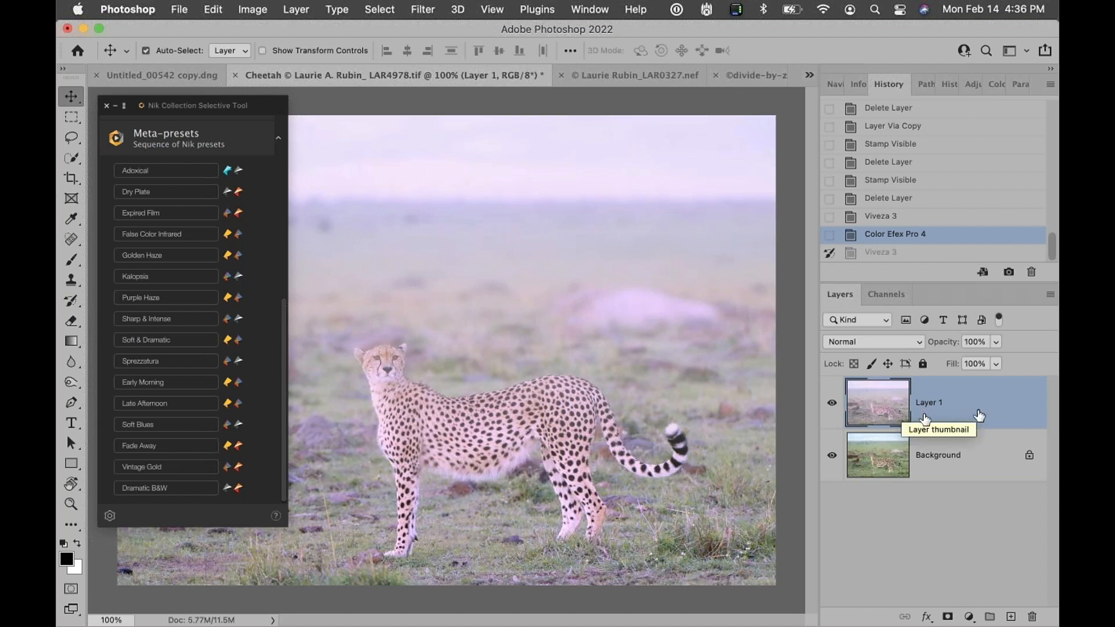
{"action": "left_click_drag", "start_coordinate": [983, 413], "coordinate": [1032, 616]}
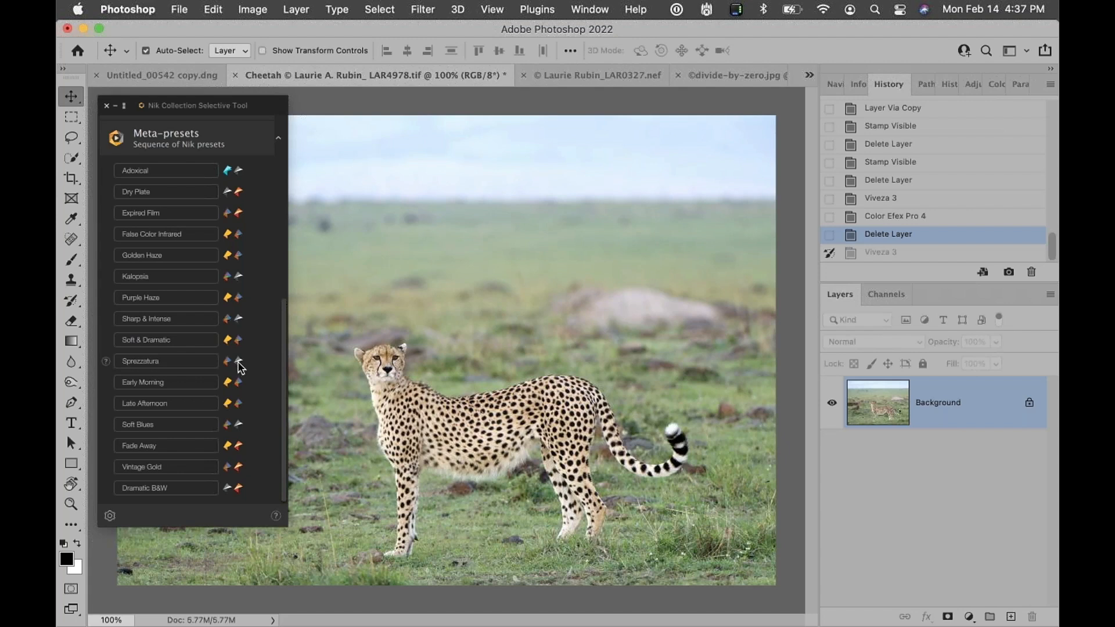
Copy the Background to a new layer and apply the Sprezzatura meta-preset to it
{"action": "mouse_move", "coordinate": [169, 372]}
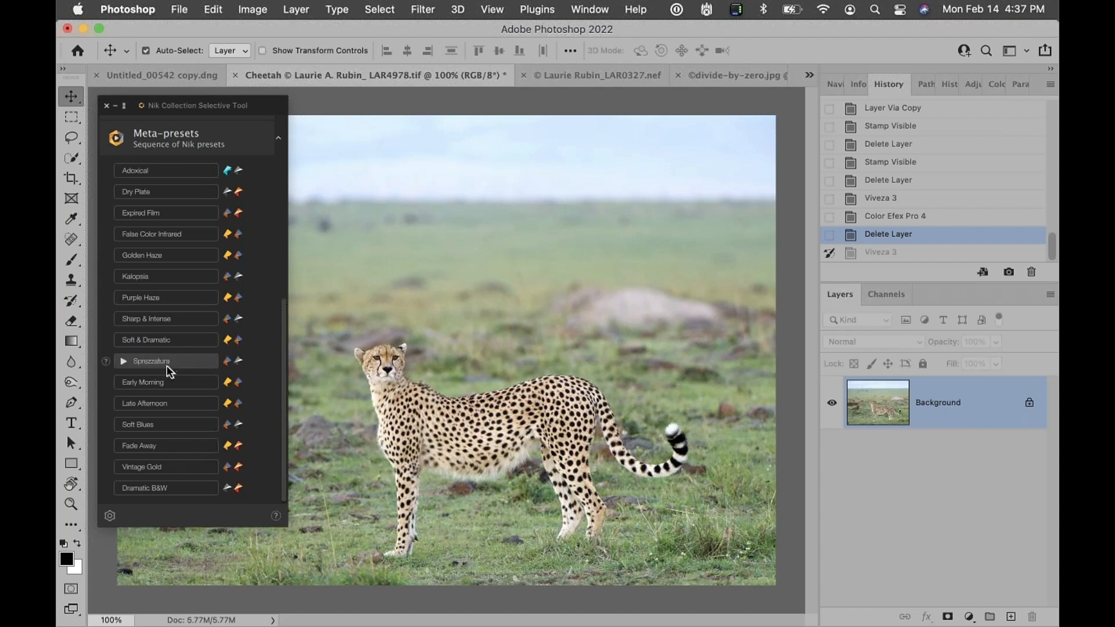
{"action": "key", "text": "super+j"}
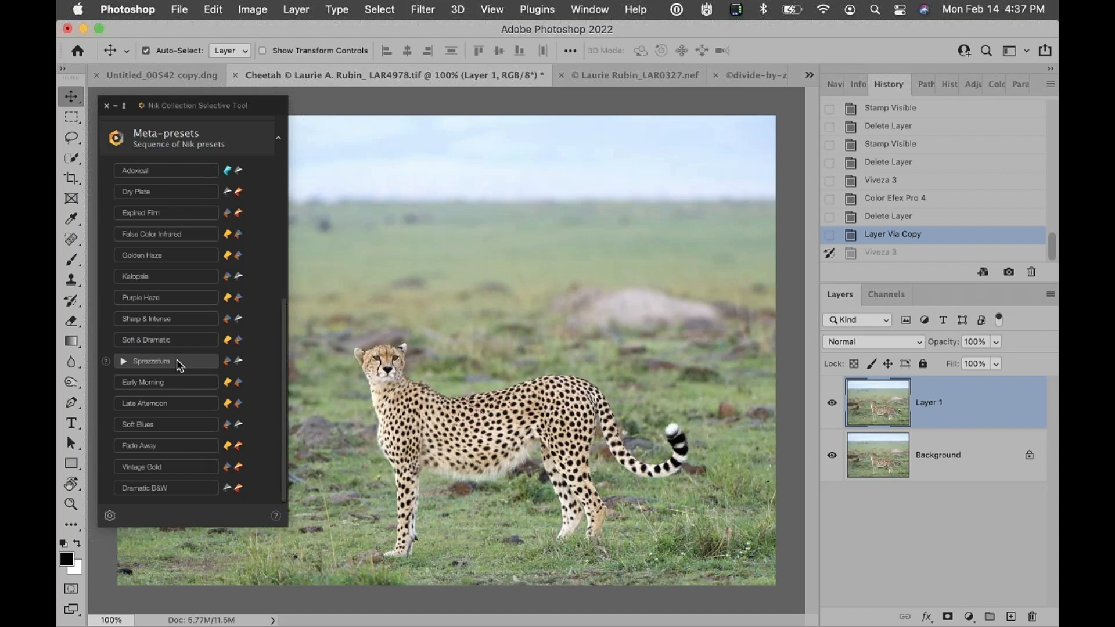
{"action": "left_click", "coordinate": [177, 359]}
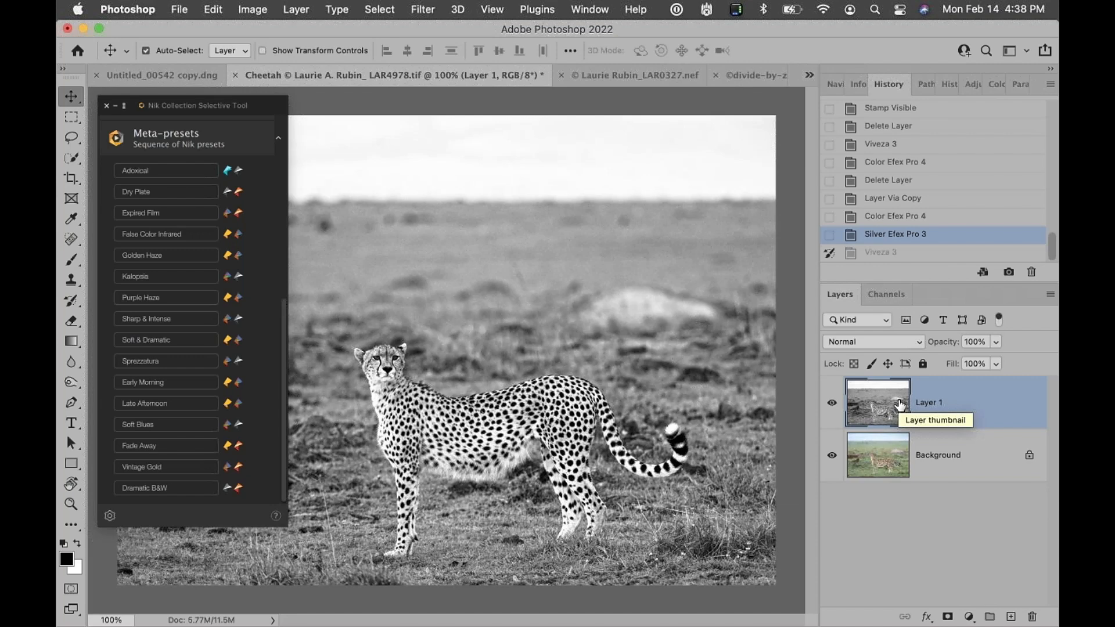
Set the Sprezzatura layer's blending mode to Luminosity and toggle its visibility to compare
{"action": "left_click", "coordinate": [919, 347]}
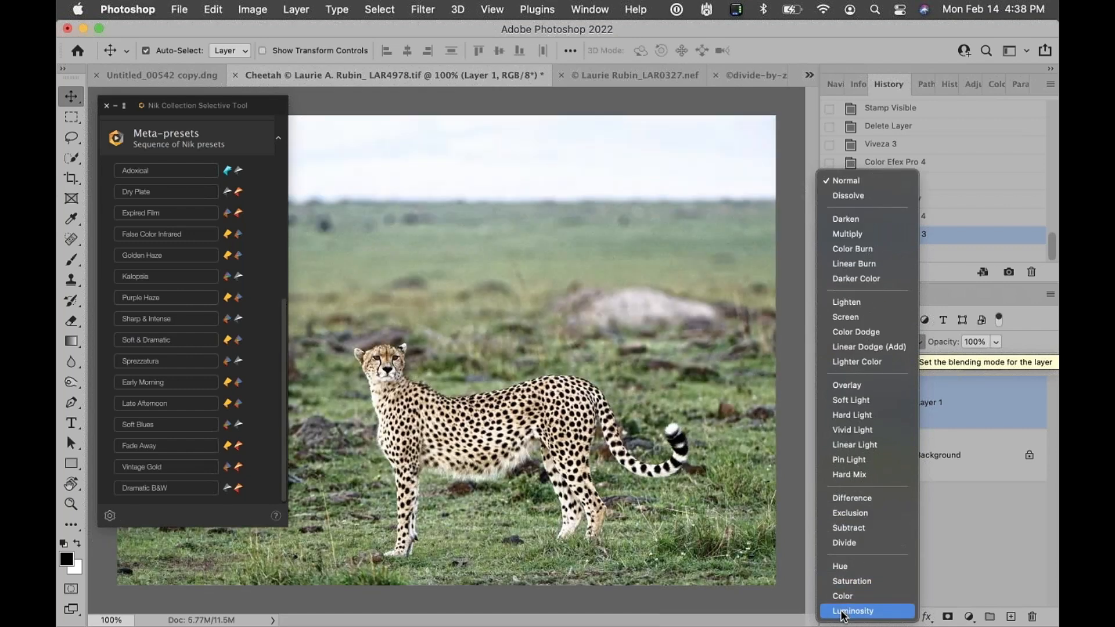
{"action": "left_click", "coordinate": [980, 435]}
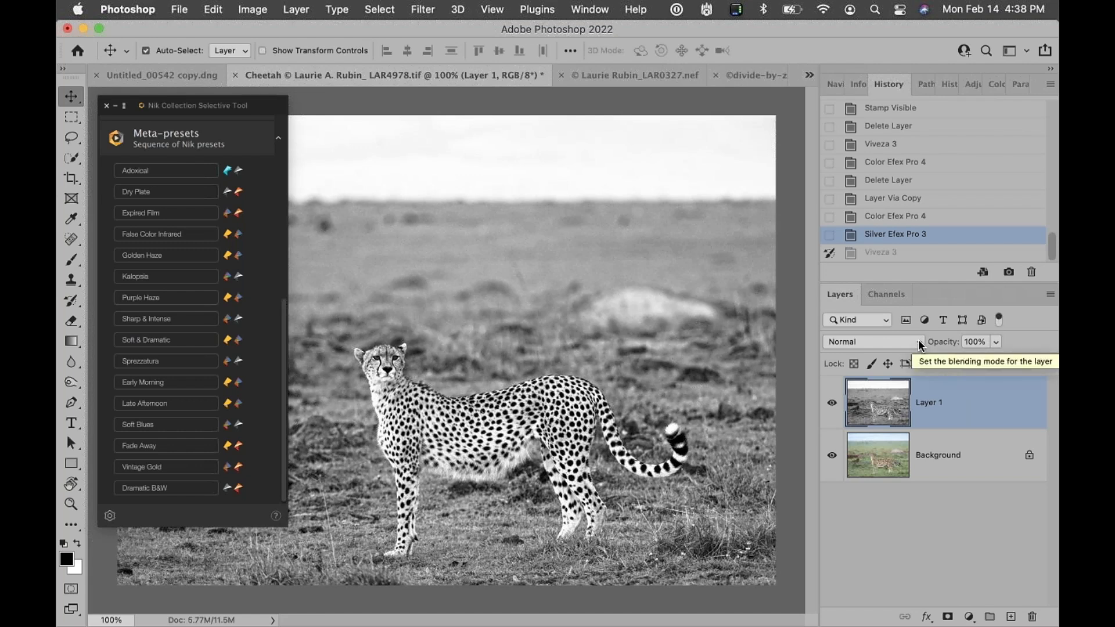
{"action": "left_click", "coordinate": [920, 345]}
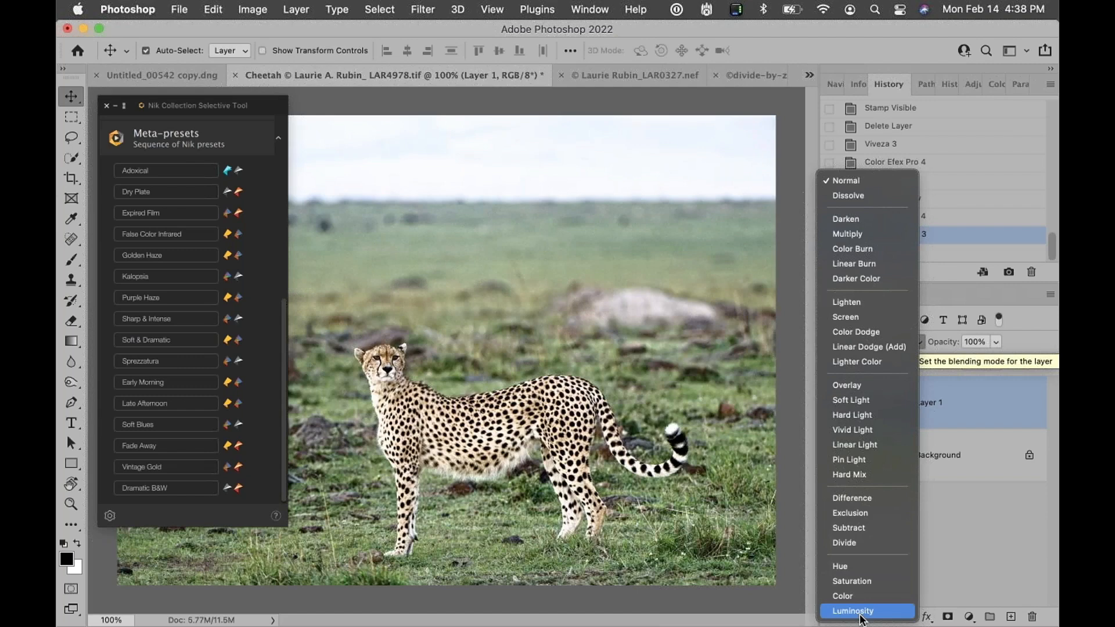
{"action": "left_click", "coordinate": [860, 612]}
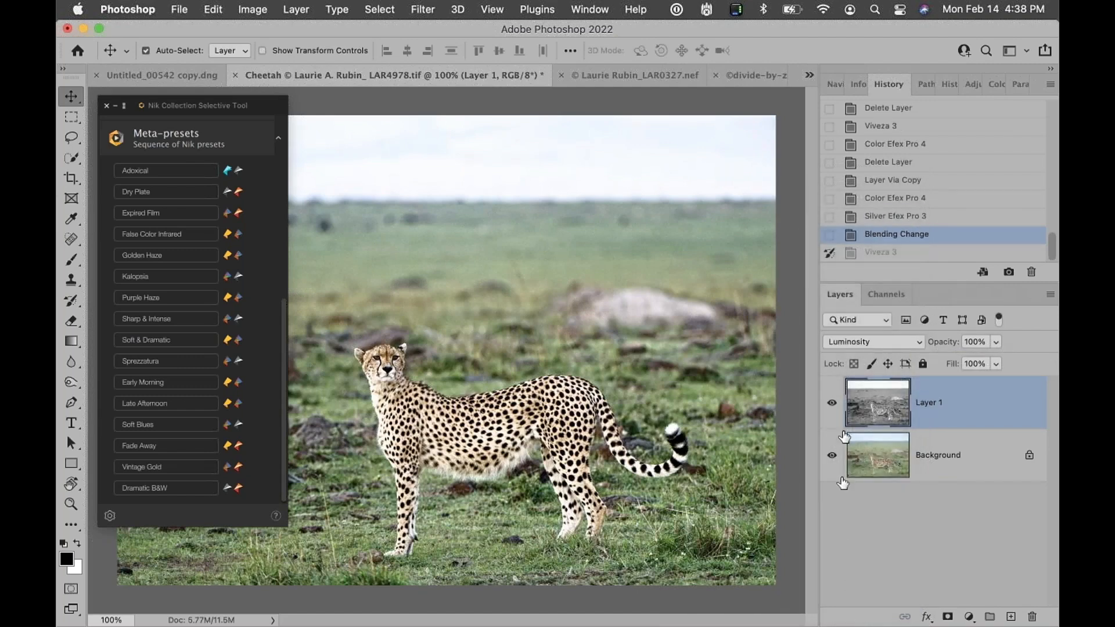
{"action": "left_click", "coordinate": [832, 405]}
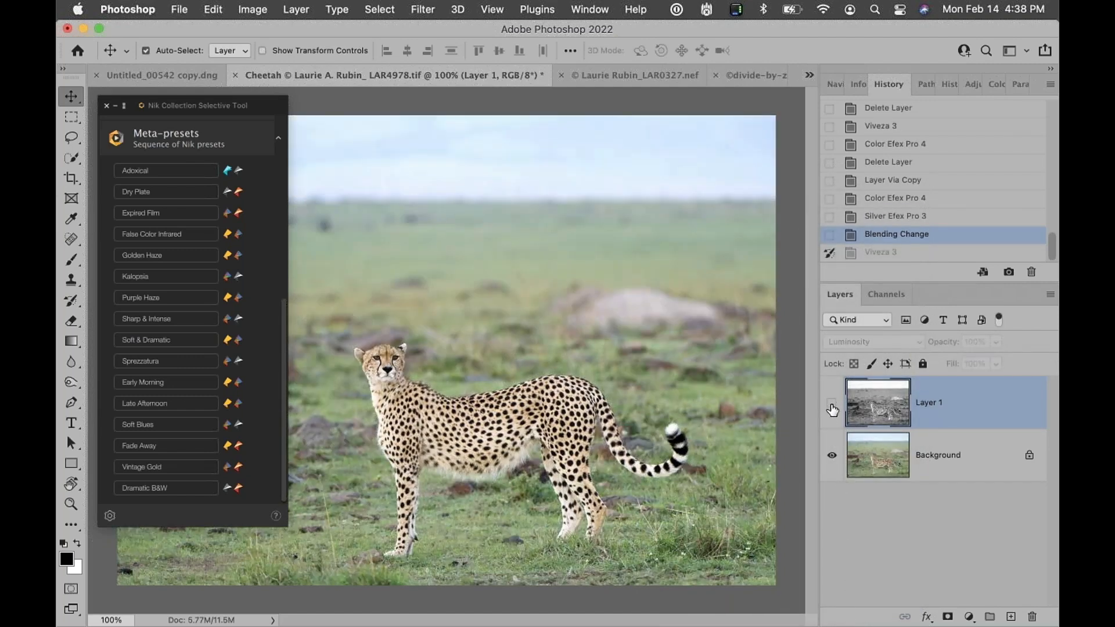
{"action": "left_click", "coordinate": [832, 405]}
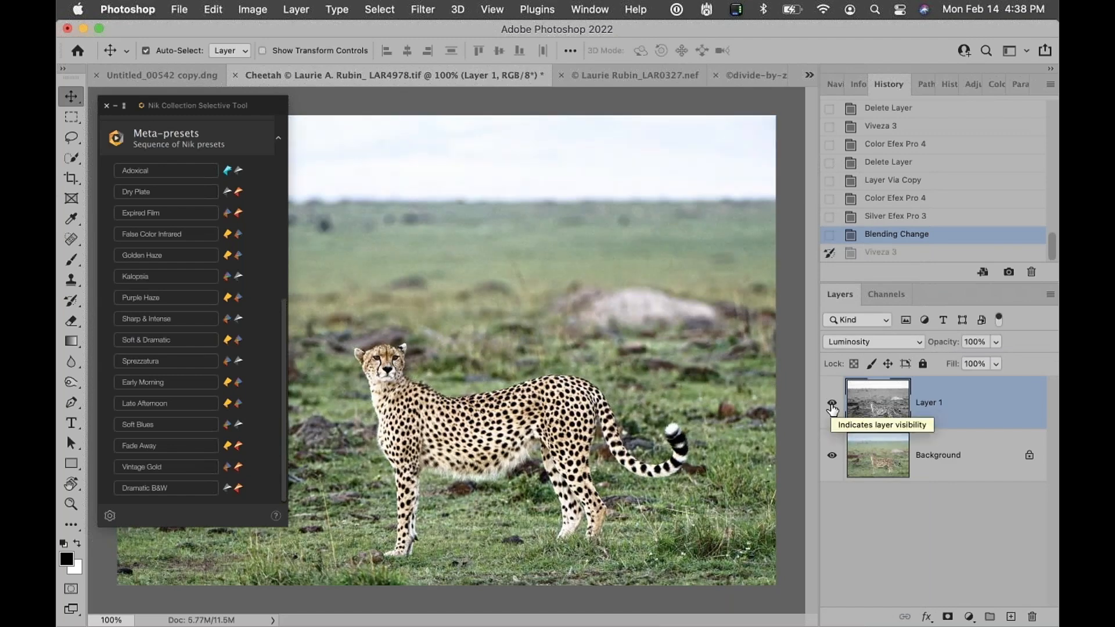
{"action": "left_click", "coordinate": [832, 405]}
{"action": "left_click", "coordinate": [832, 405]}
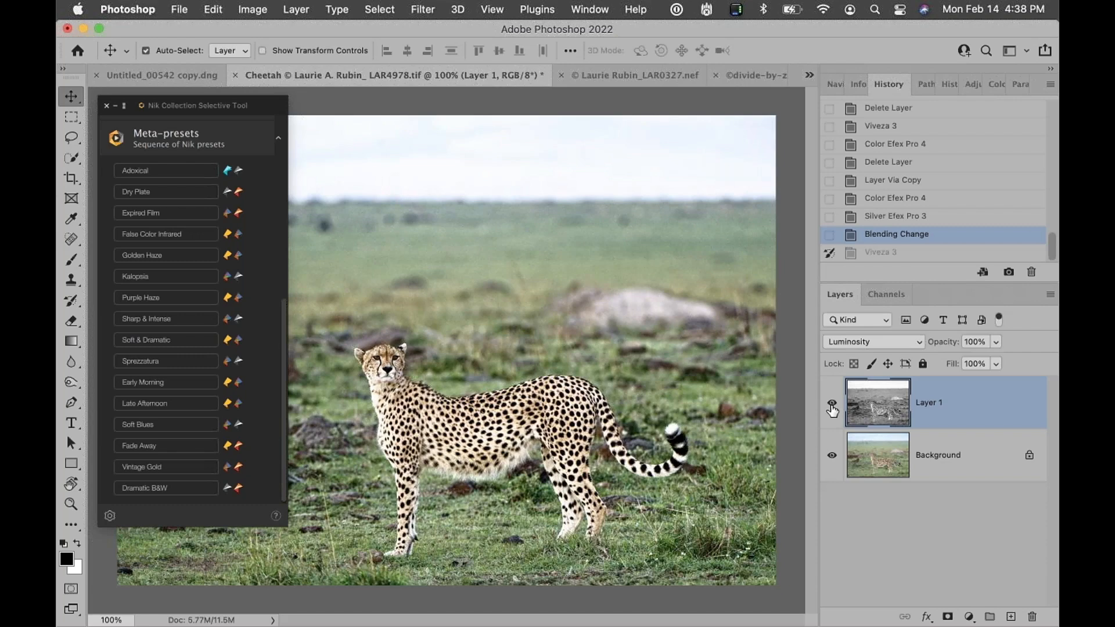
Lower the layer's opacity to 60% and toggle its visibility to compare with the original
{"action": "left_click_drag", "start_coordinate": [948, 343], "coordinate": [914, 341]}
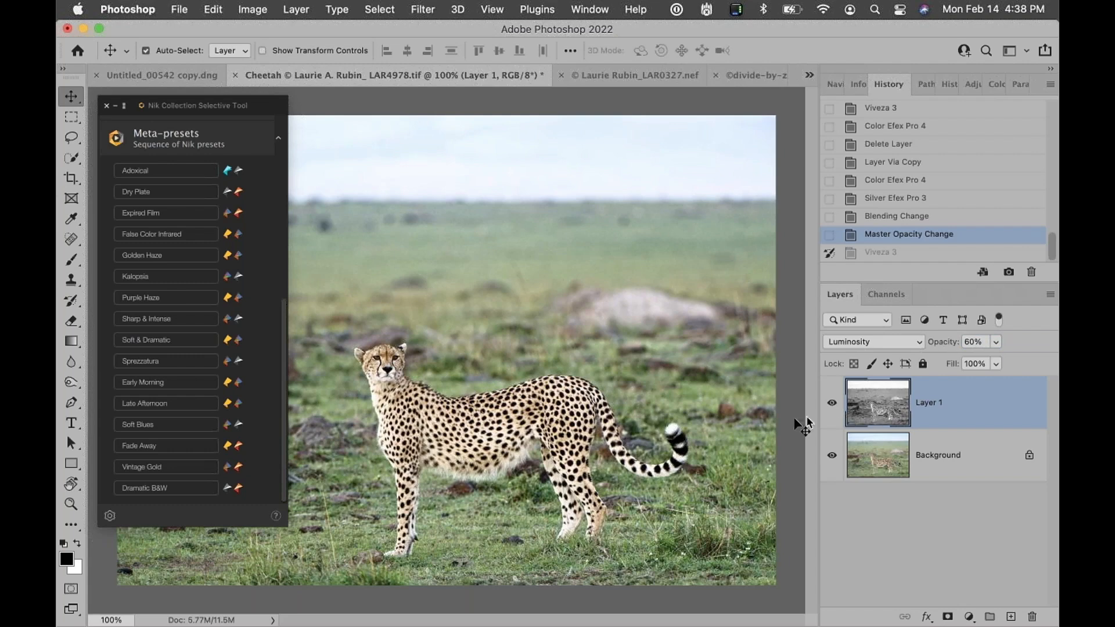
{"action": "left_click", "coordinate": [833, 405]}
{"action": "left_click", "coordinate": [833, 407]}
{"action": "left_click", "coordinate": [833, 406]}
{"action": "left_click", "coordinate": [832, 405]}
Switch to the zebra image and delete its top layer
{"action": "left_click", "coordinate": [594, 79]}
{"action": "left_click_drag", "start_coordinate": [970, 399], "coordinate": [1032, 616]}
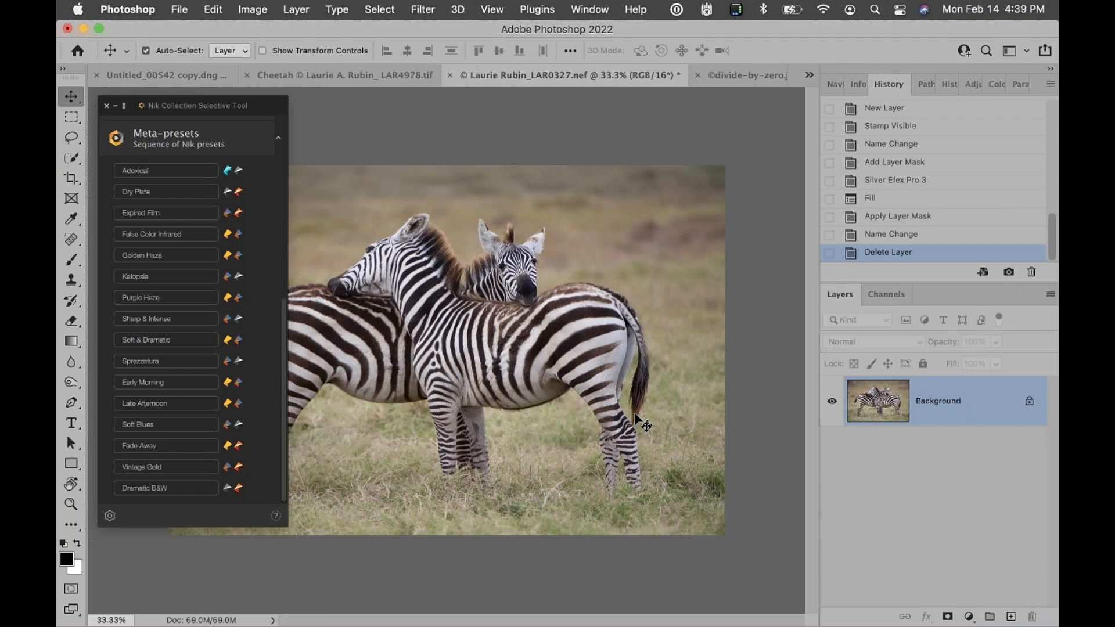
Collapse the Meta-presets section and open Silver Efex Pro 3 on the zebra image
{"action": "left_click_drag", "start_coordinate": [285, 319], "coordinate": [281, 229]}
{"action": "left_click", "coordinate": [278, 344]}
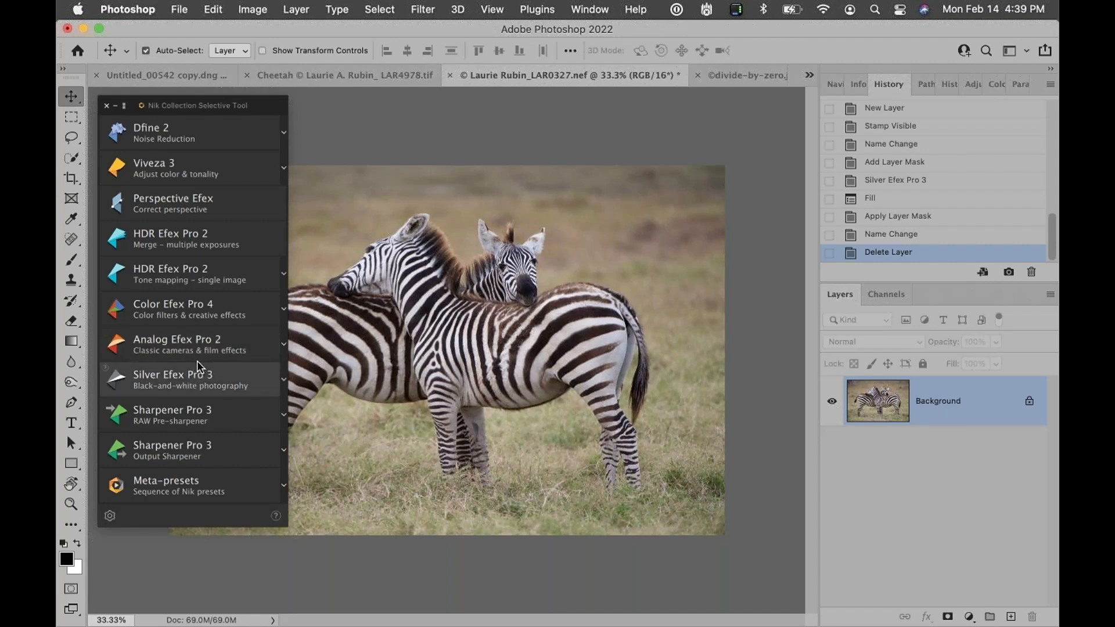
{"action": "left_click", "coordinate": [170, 385]}
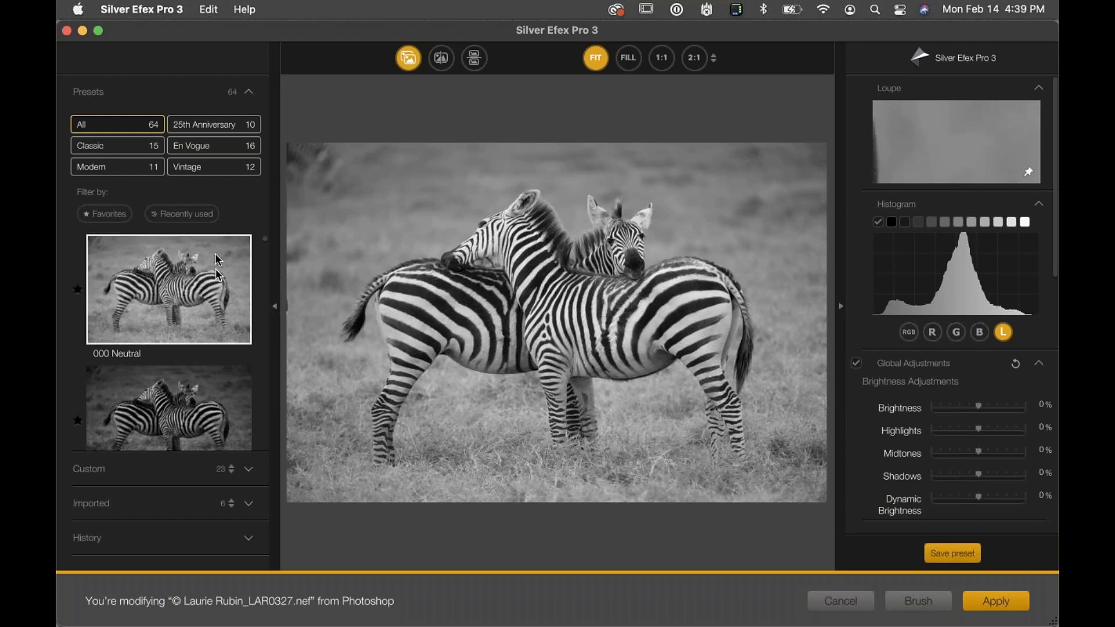
Apply the 043 More Silver preset from the En Vogue category, accepting the replacement of current parameters
{"action": "left_click", "coordinate": [212, 149]}
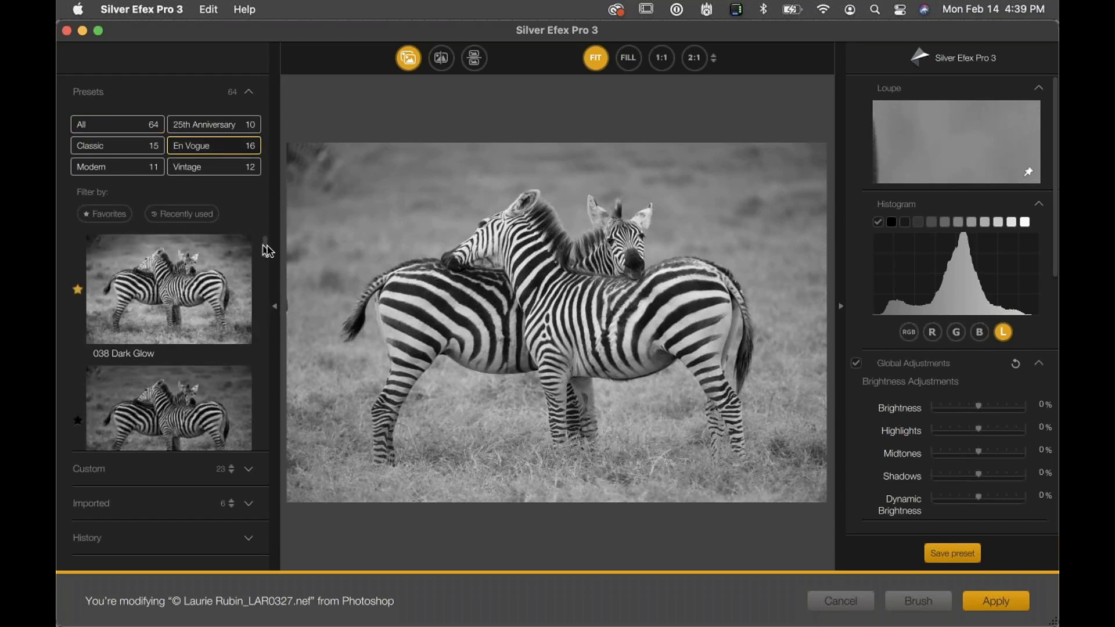
{"action": "left_click_drag", "start_coordinate": [263, 246], "coordinate": [265, 311]}
{"action": "left_click", "coordinate": [205, 309]}
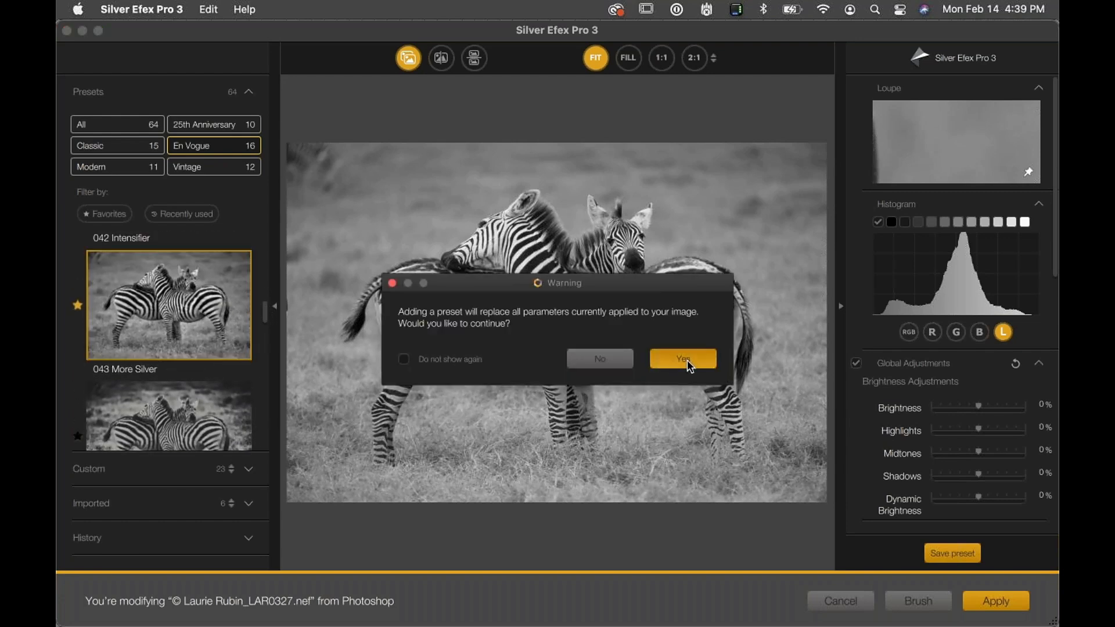
{"action": "left_click", "coordinate": [685, 360]}
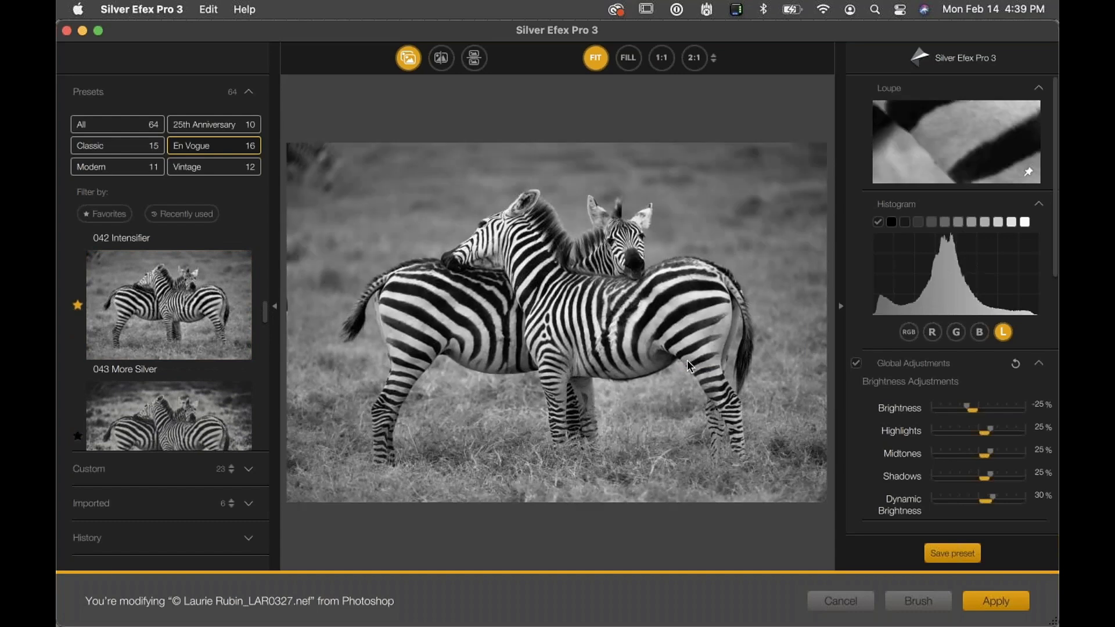
Hide the presets panel to enlarge the preview, reopening and hiding it once more
{"action": "left_click", "coordinate": [275, 309]}
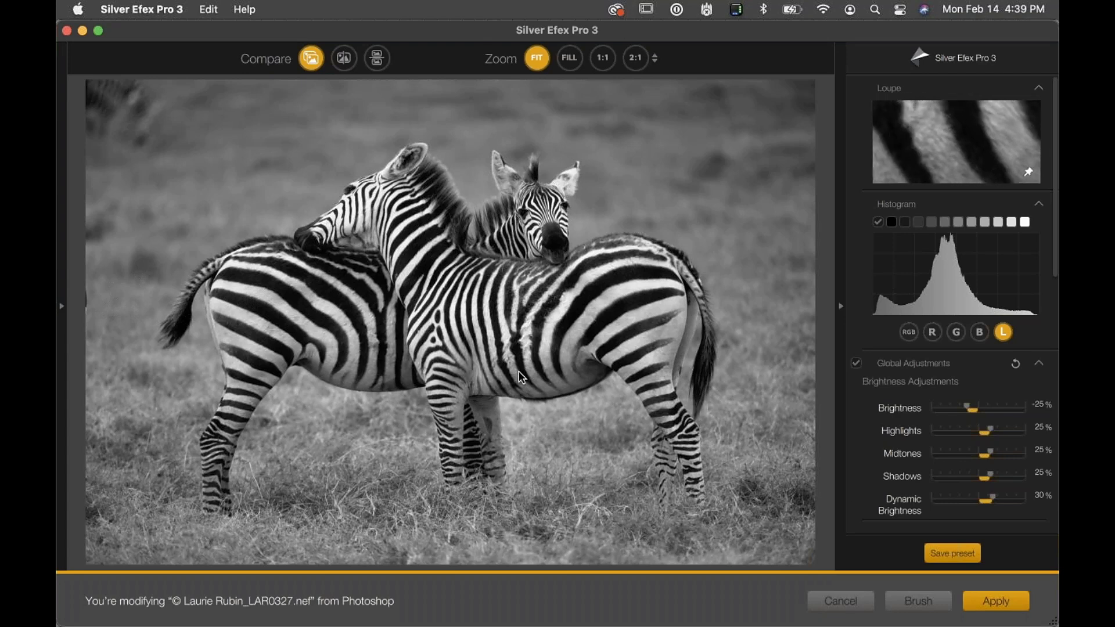
{"action": "left_click", "coordinate": [61, 307]}
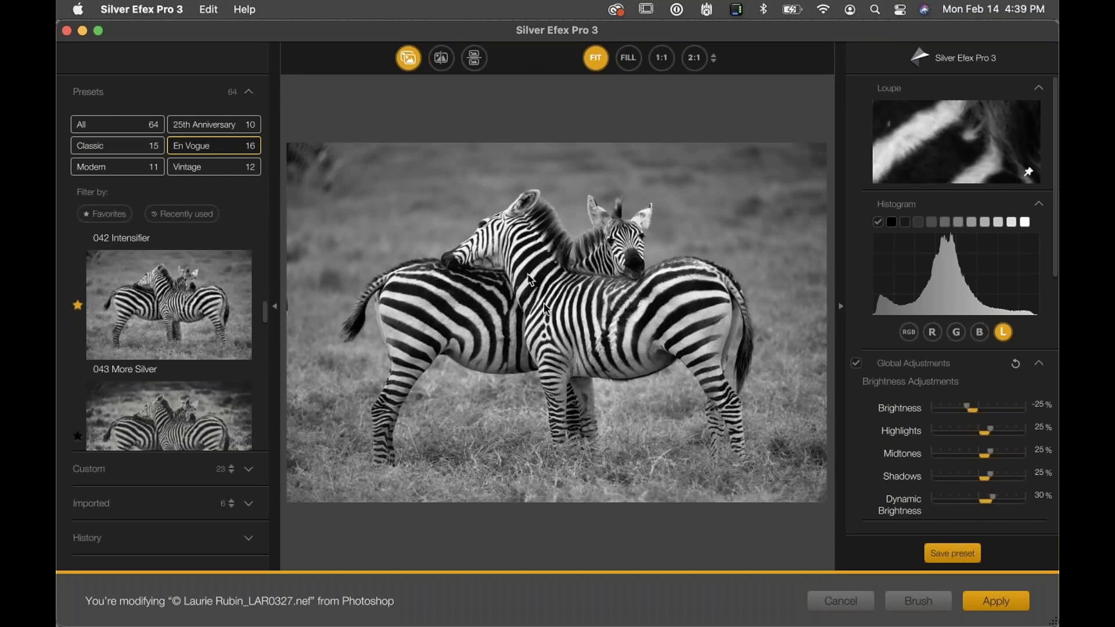
{"action": "left_click", "coordinate": [277, 312]}
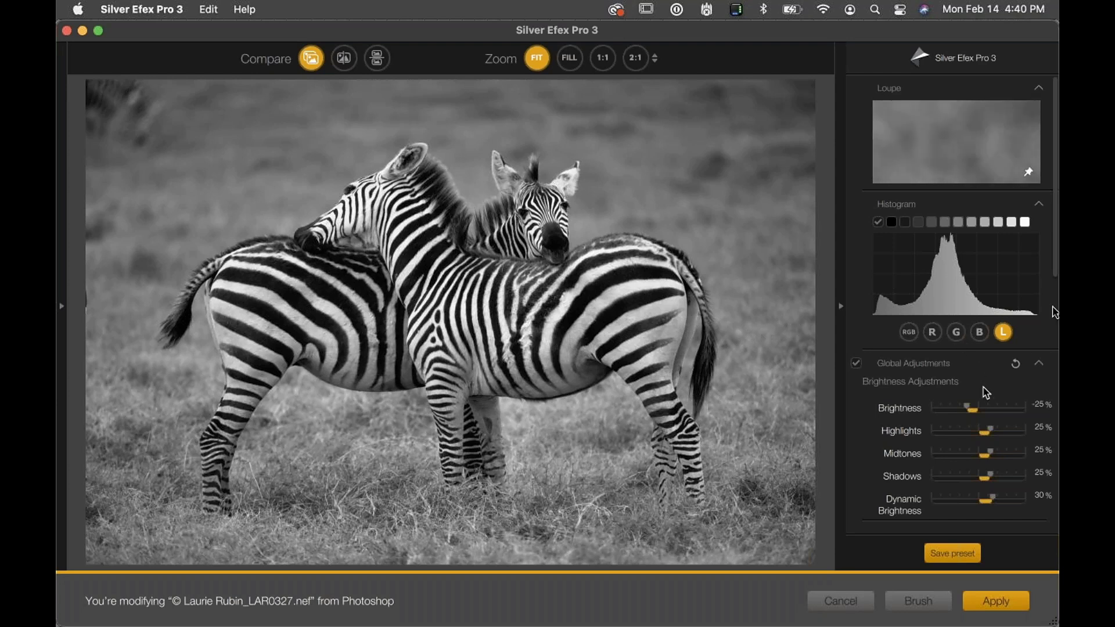
Raise the Dynamic Brightness to 47% and the Soft Contrast to 67% in the global adjustments
{"action": "left_click_drag", "start_coordinate": [1056, 257], "coordinate": [1040, 386]}
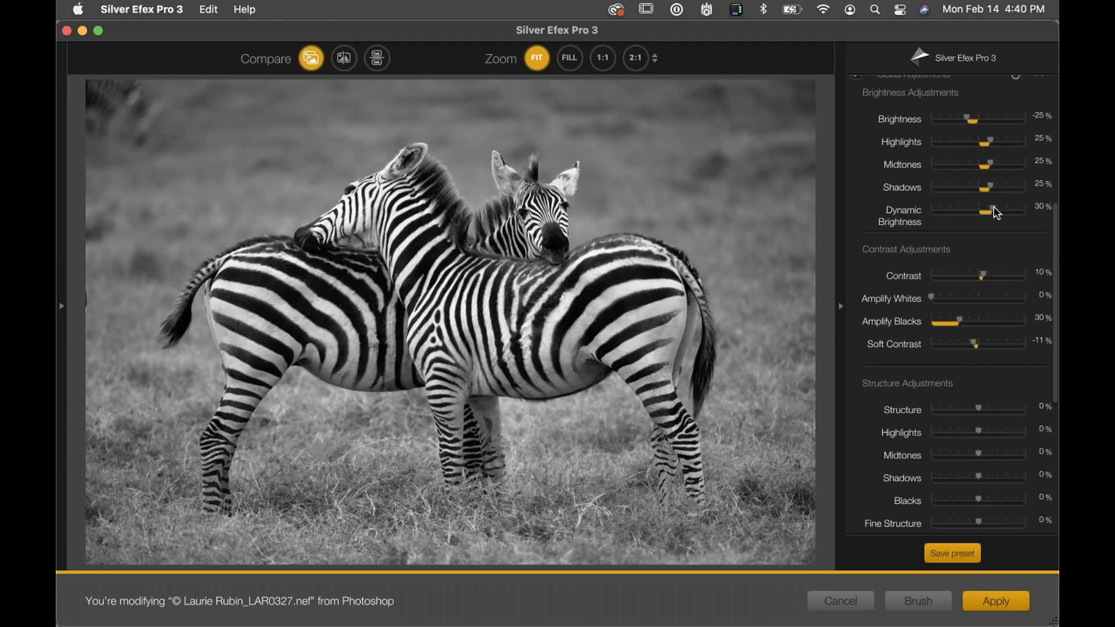
{"action": "left_click_drag", "start_coordinate": [993, 207], "coordinate": [1000, 213]}
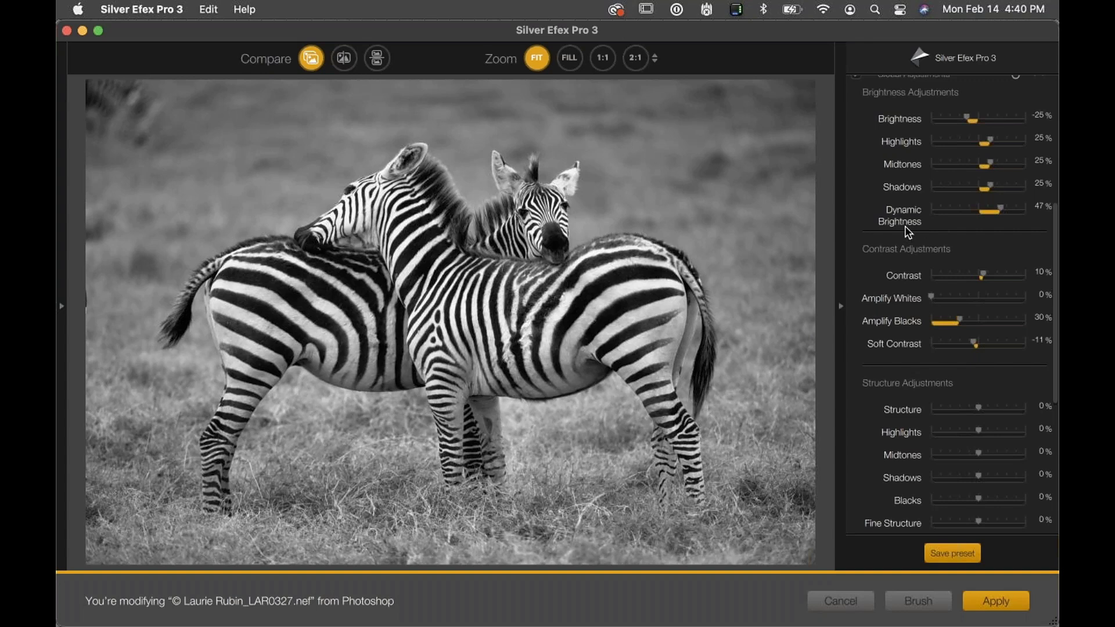
{"action": "left_click_drag", "start_coordinate": [977, 341], "coordinate": [1002, 338]}
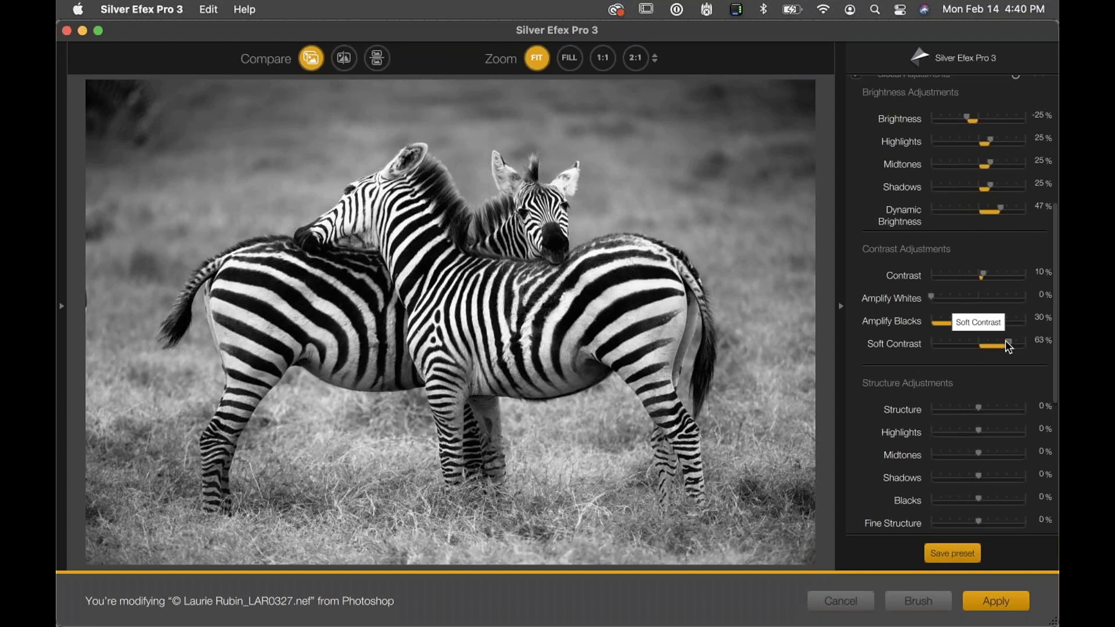
{"action": "left_click_drag", "start_coordinate": [1006, 342], "coordinate": [1011, 341]}
{"action": "left_click_drag", "start_coordinate": [1008, 343], "coordinate": [1007, 342]}
Increase the global Structure to 55%
{"action": "scroll", "coordinate": [950, 464], "scroll_direction": "down", "scroll_amount": 2}
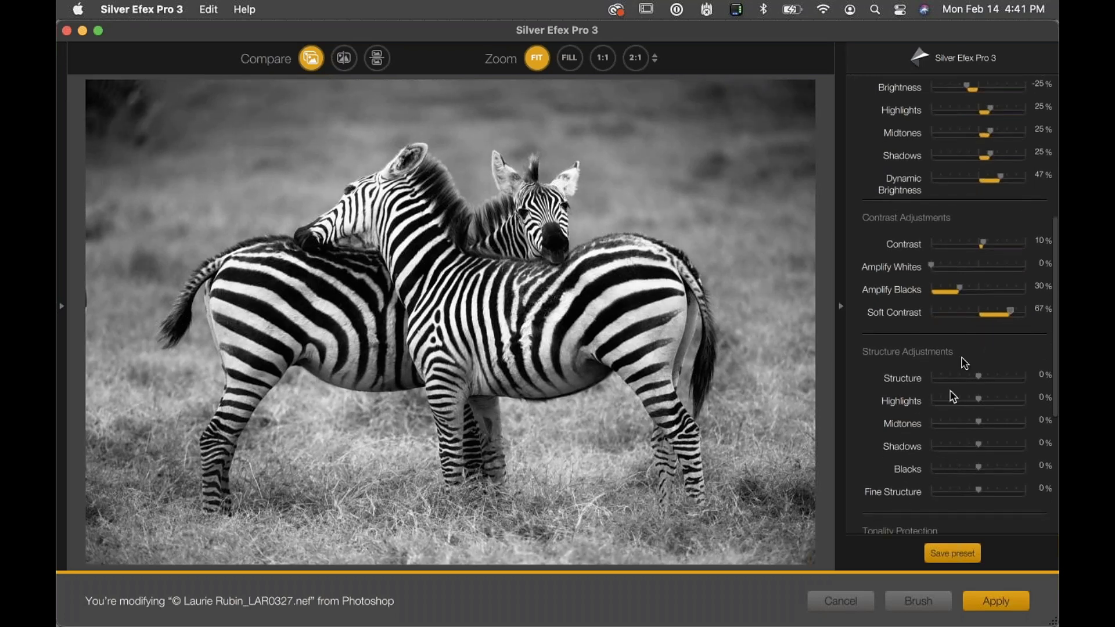
{"action": "left_click_drag", "start_coordinate": [981, 379], "coordinate": [1000, 381]}
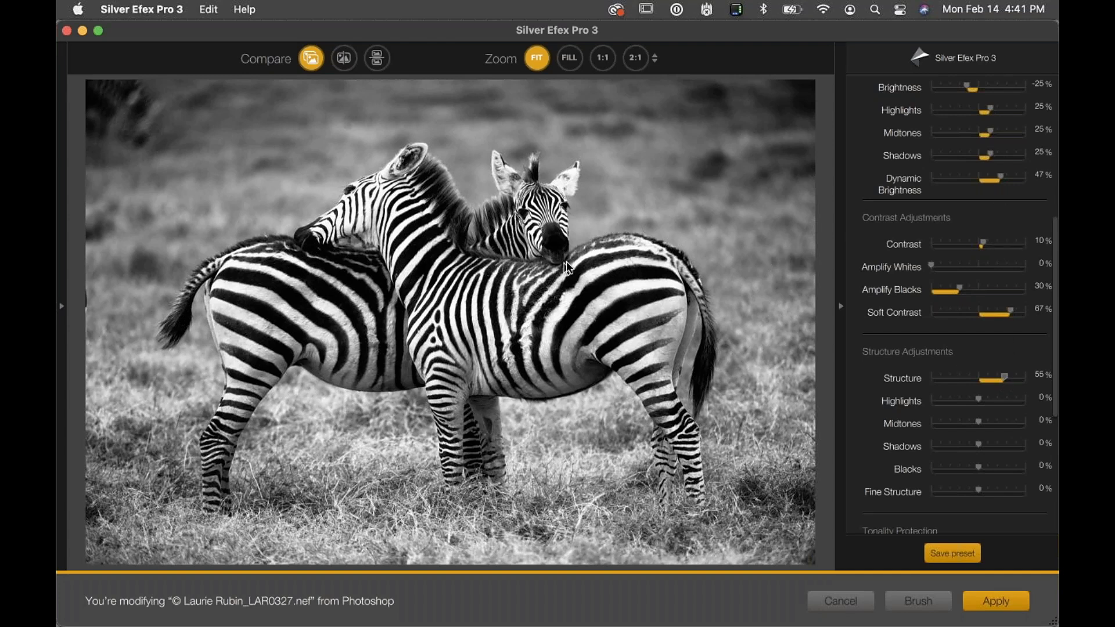
Add a control point on the rear zebra's ear
{"action": "scroll", "coordinate": [975, 335], "scroll_direction": "down", "scroll_amount": 5}
{"action": "scroll", "coordinate": [974, 335], "scroll_direction": "down", "scroll_amount": 3}
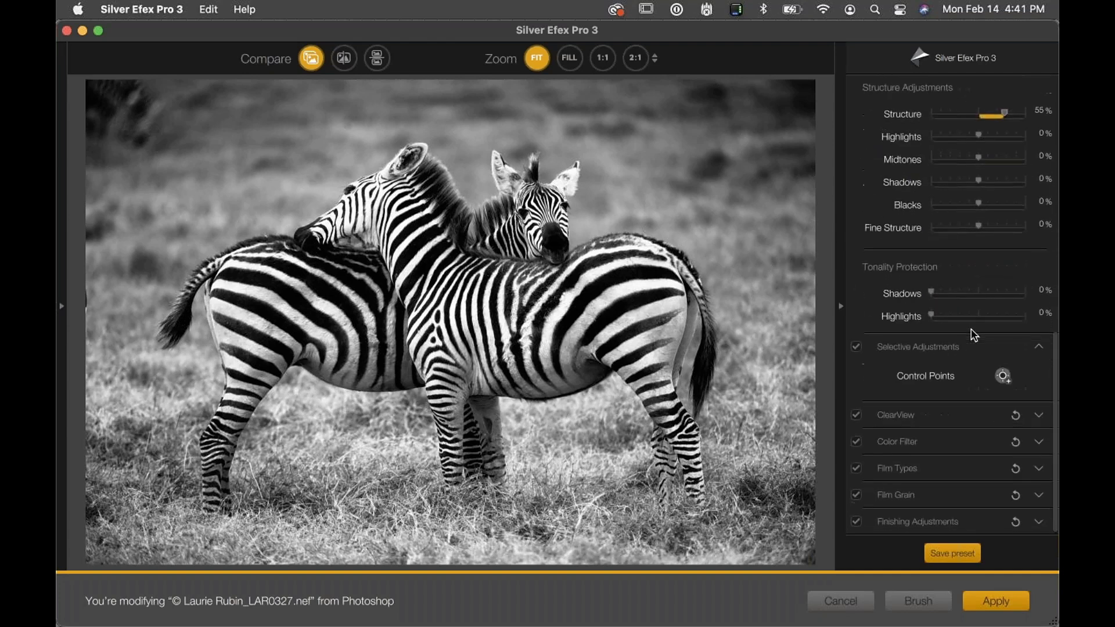
{"action": "left_click", "coordinate": [1003, 375]}
{"action": "left_click", "coordinate": [569, 173]}
{"action": "left_click_drag", "start_coordinate": [605, 171], "coordinate": [575, 181]}
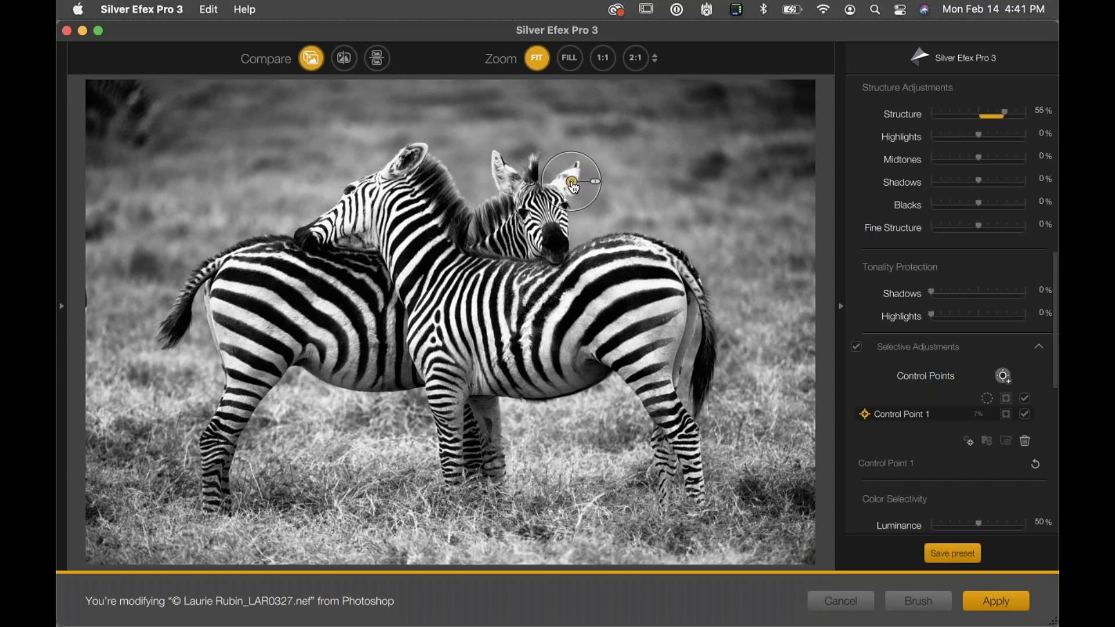
Lower the control point's Brightness to -39% and raise its Structure slightly
{"action": "scroll", "coordinate": [969, 490], "scroll_direction": "down", "scroll_amount": 6}
{"action": "left_click_drag", "start_coordinate": [976, 262], "coordinate": [966, 261]}
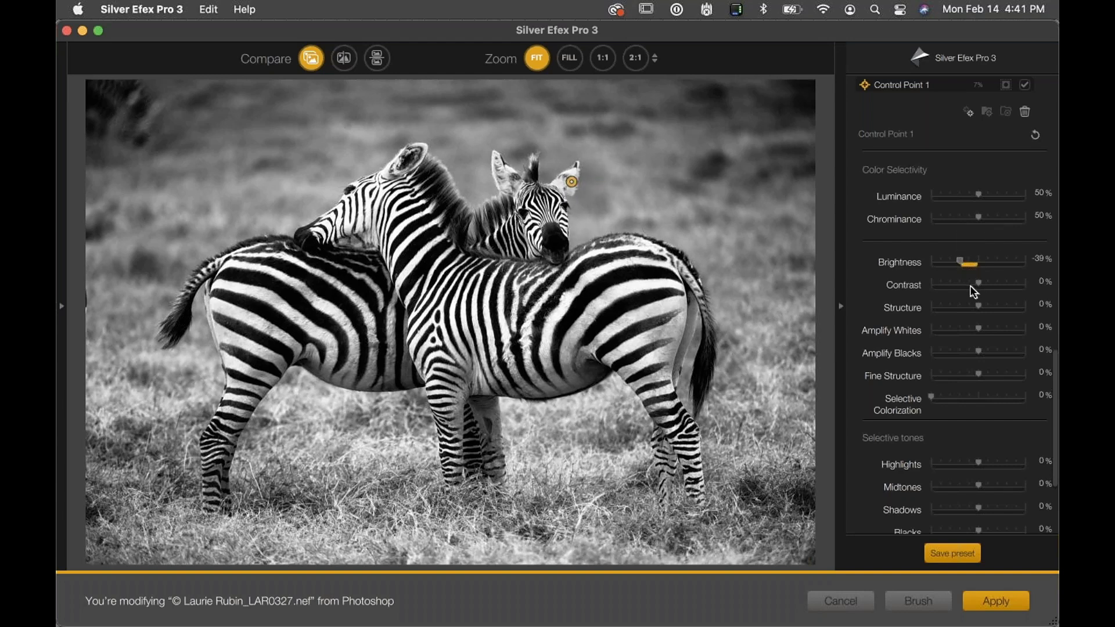
{"action": "left_click_drag", "start_coordinate": [980, 304], "coordinate": [992, 302]}
Send the result to Photoshop for selective brushing and fill the effect across the whole image
{"action": "left_click", "coordinate": [911, 601]}
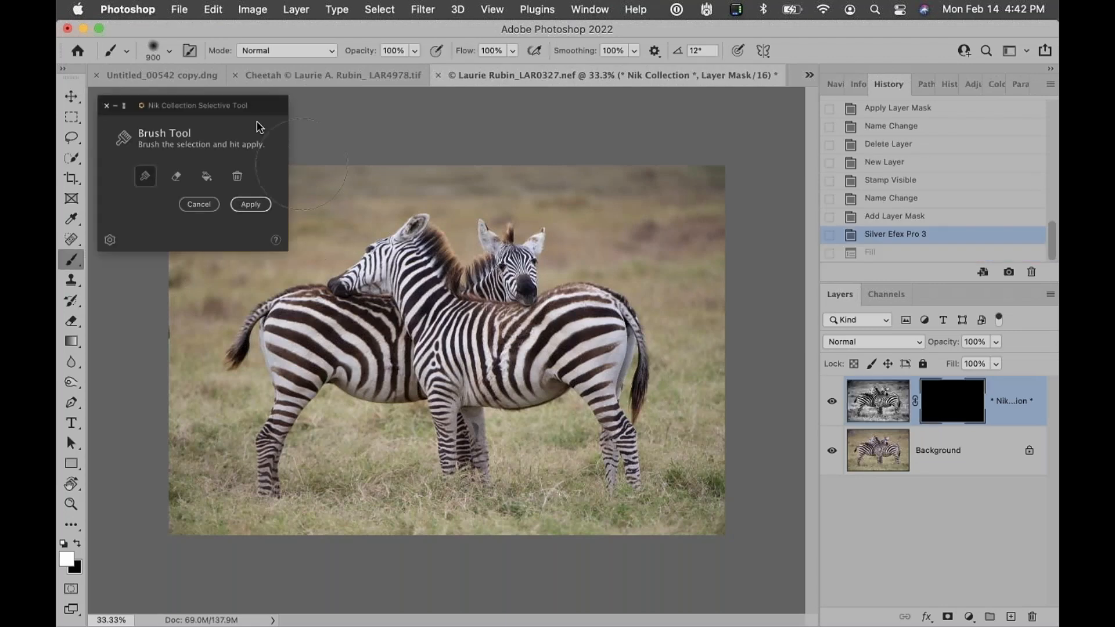
{"action": "mouse_move", "coordinate": [265, 105]}
{"action": "left_mouse_down"}
{"action": "mouse_move", "coordinate": [435, 199]}
{"action": "mouse_move", "coordinate": [453, 167]}
{"action": "mouse_move", "coordinate": [401, 128]}
{"action": "mouse_move", "coordinate": [302, 106]}
{"action": "mouse_move", "coordinate": [263, 118]}
{"action": "left_mouse_up"}
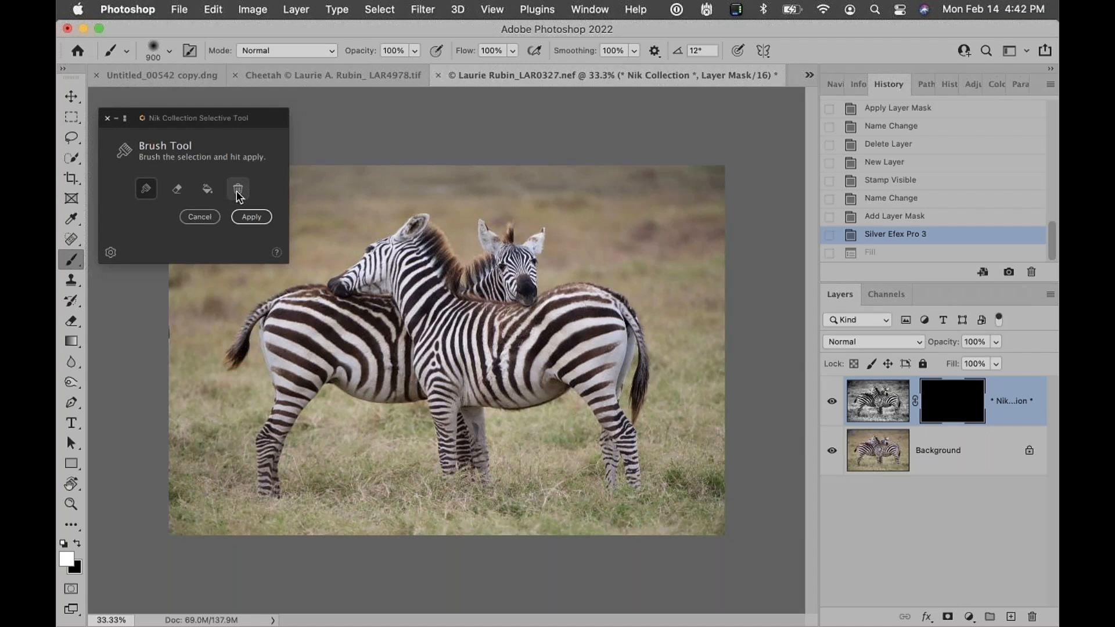
{"action": "left_click", "coordinate": [207, 189]}
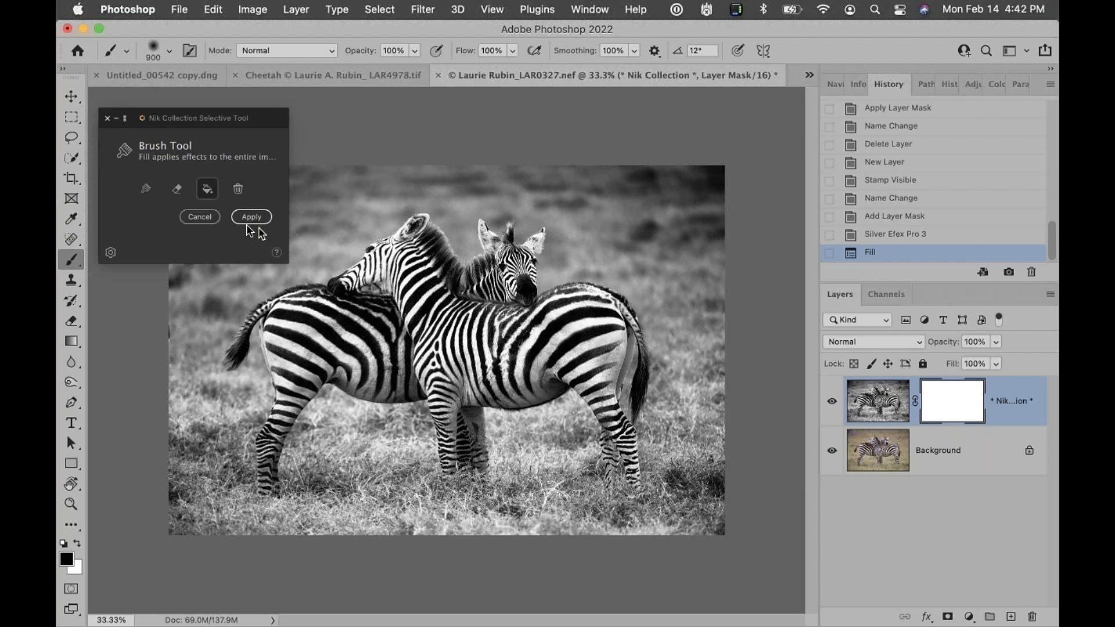
Erase the effect from the grass around the zebras
{"action": "left_click", "coordinate": [177, 192]}
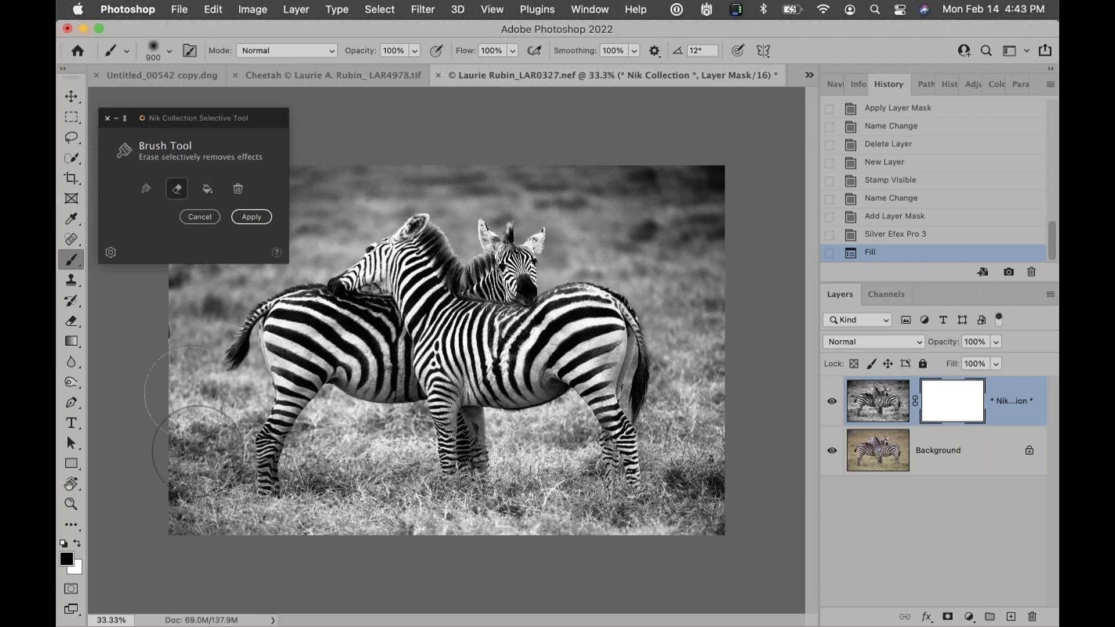
{"action": "mouse_move", "coordinate": [353, 448]}
{"action": "left_mouse_down"}
{"action": "mouse_move", "coordinate": [388, 452]}
{"action": "mouse_move", "coordinate": [379, 491]}
{"action": "mouse_move", "coordinate": [308, 523]}
{"action": "mouse_move", "coordinate": [365, 563]}
{"action": "mouse_move", "coordinate": [442, 568]}
{"action": "mouse_move", "coordinate": [427, 562]}
{"action": "mouse_move", "coordinate": [510, 538]}
{"action": "mouse_move", "coordinate": [434, 526]}
{"action": "mouse_move", "coordinate": [510, 516]}
{"action": "mouse_move", "coordinate": [537, 488]}
{"action": "mouse_move", "coordinate": [530, 462]}
{"action": "mouse_move", "coordinate": [541, 450]}
{"action": "mouse_move", "coordinate": [530, 452]}
{"action": "mouse_move", "coordinate": [546, 467]}
{"action": "mouse_move", "coordinate": [558, 520]}
{"action": "mouse_move", "coordinate": [585, 523]}
{"action": "mouse_move", "coordinate": [571, 535]}
{"action": "mouse_move", "coordinate": [684, 560]}
{"action": "mouse_move", "coordinate": [718, 512]}
{"action": "mouse_move", "coordinate": [692, 423]}
{"action": "mouse_move", "coordinate": [682, 466]}
{"action": "mouse_move", "coordinate": [712, 344]}
{"action": "mouse_move", "coordinate": [695, 154]}
{"action": "mouse_move", "coordinate": [717, 234]}
{"action": "mouse_move", "coordinate": [671, 144]}
{"action": "mouse_move", "coordinate": [640, 184]}
{"action": "mouse_move", "coordinate": [679, 258]}
{"action": "mouse_move", "coordinate": [564, 222]}
{"action": "mouse_move", "coordinate": [529, 222]}
{"action": "mouse_move", "coordinate": [497, 241]}
{"action": "mouse_move", "coordinate": [446, 237]}
{"action": "mouse_move", "coordinate": [625, 211]}
{"action": "mouse_move", "coordinate": [447, 215]}
{"action": "left_mouse_up"}
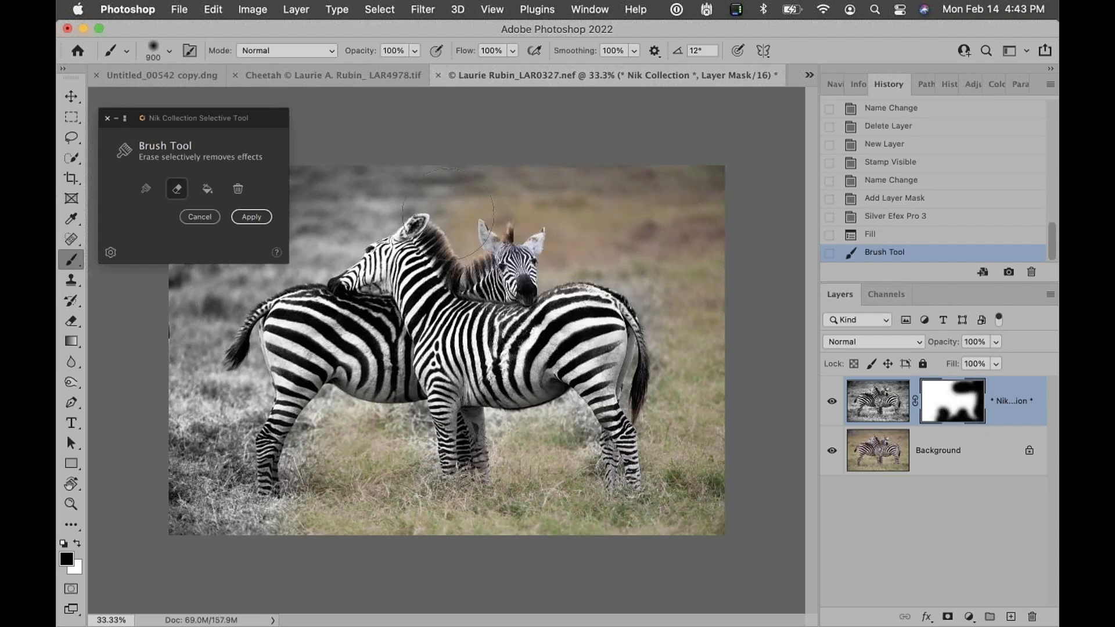
Brush the effect back onto the zebras' heads with a smaller 175 brush, undoing one stroke and repainting it
{"action": "left_click", "coordinate": [147, 192]}
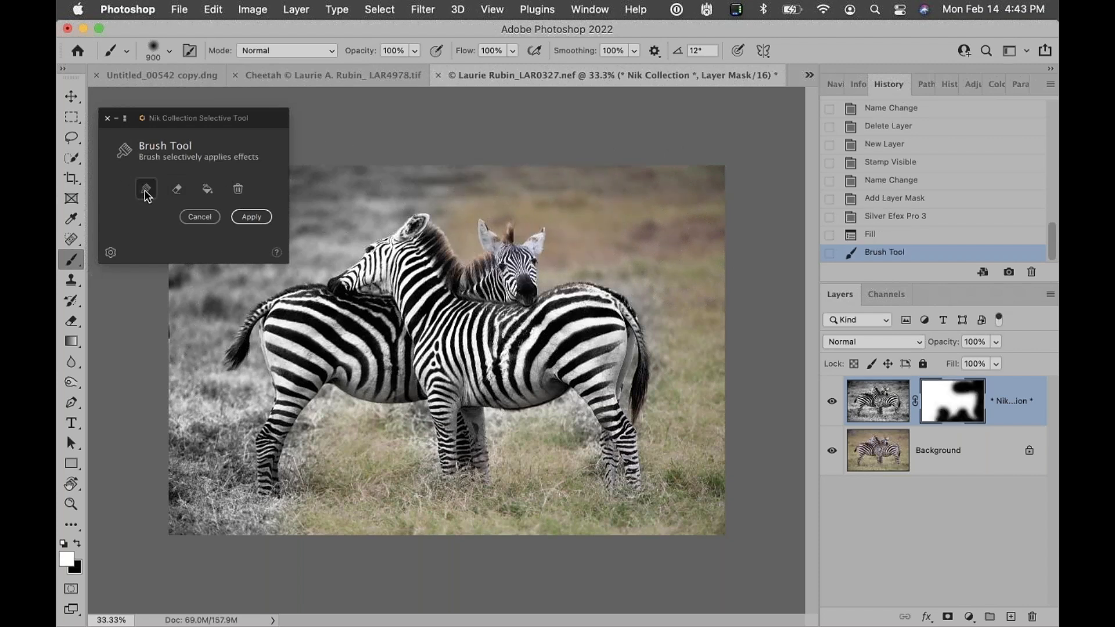
{"action": "key", "text": "bracketleft"}
{"action": "key", "text": "bracketleft"}
{"action": "key", "text": "bracketleft"}
{"action": "key", "text": "bracketleft"}
{"action": "key", "text": "bracketleft"}
{"action": "key", "text": "bracketleft"}
{"action": "key", "text": "bracketleft"}
{"action": "key", "text": "bracketleft"}
{"action": "key", "text": "bracketleft"}
{"action": "key", "text": "bracketleft"}
{"action": "key", "text": "bracketleft"}
{"action": "key", "text": "bracketleft"}
{"action": "key", "text": "bracketleft"}
{"action": "key", "text": "bracketleft"}
{"action": "key", "text": "bracketleft"}
{"action": "key", "text": "bracketleft"}
{"action": "left_click", "coordinate": [489, 260]}
{"action": "key", "text": "bracketleft"}
{"action": "key", "text": "bracketleft"}
{"action": "key", "text": "bracketleft"}
{"action": "left_click", "coordinate": [501, 249]}
{"action": "left_click", "coordinate": [508, 241]}
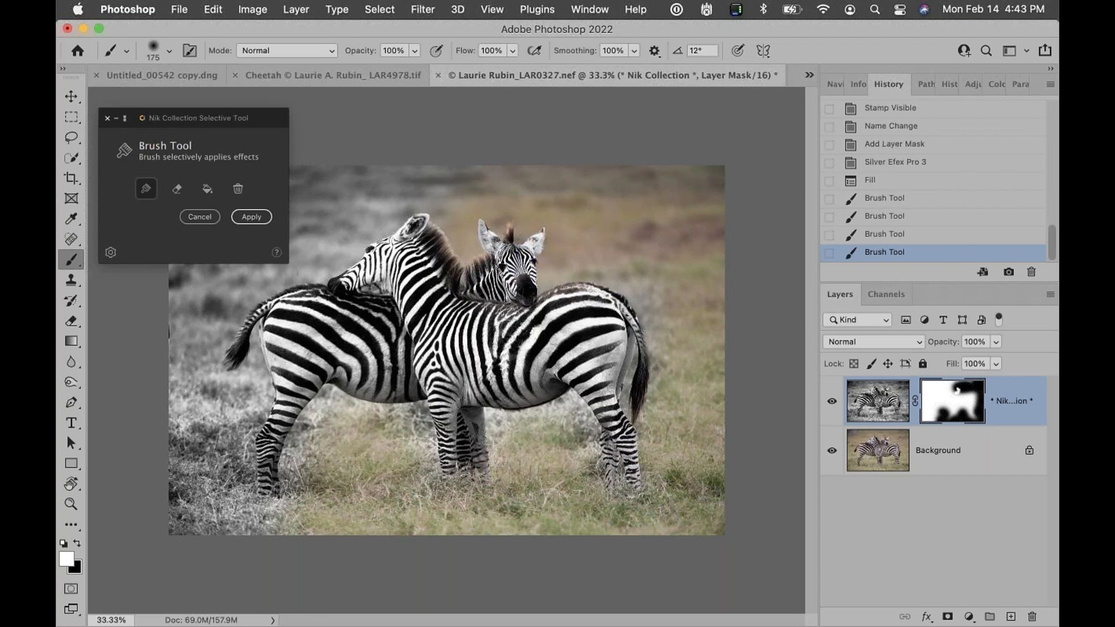
{"action": "left_click", "coordinate": [523, 256]}
{"action": "key", "text": "super+z"}
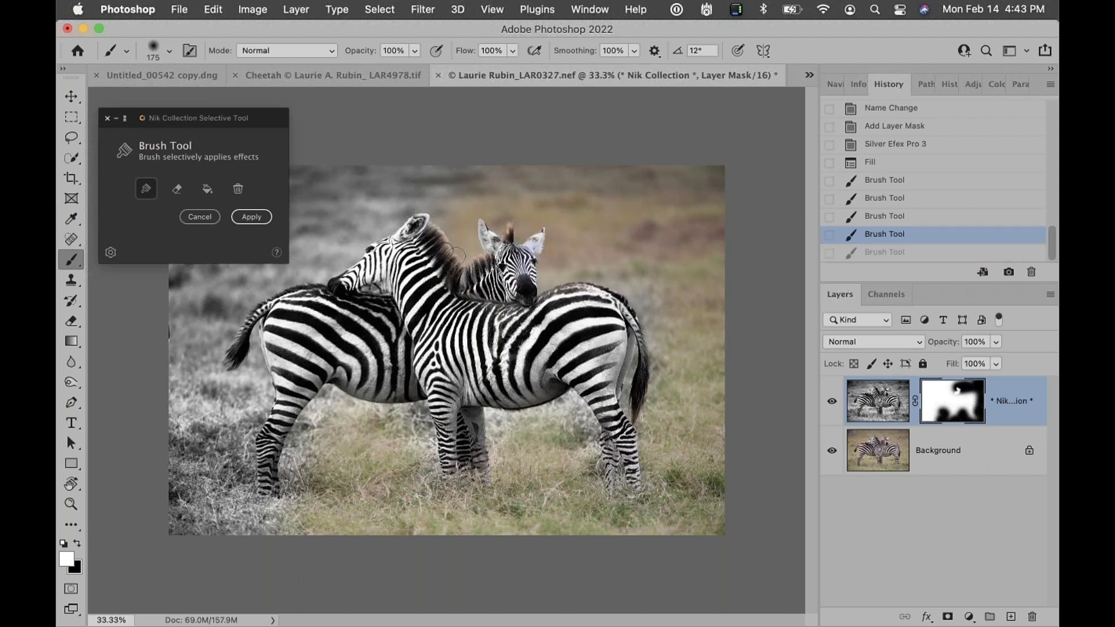
{"action": "mouse_move", "coordinate": [454, 254]}
{"action": "left_mouse_down"}
{"action": "mouse_move", "coordinate": [457, 271]}
{"action": "mouse_move", "coordinate": [495, 262]}
{"action": "left_mouse_up"}
{"action": "left_click", "coordinate": [510, 244]}
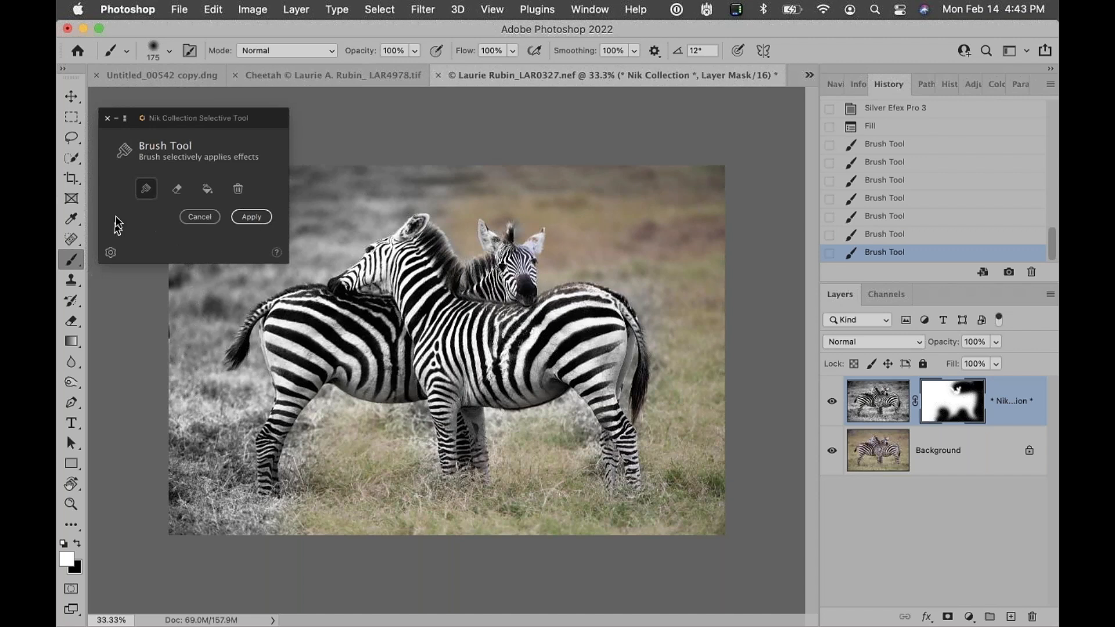
Move the Selective Tool panel aside and erase the effect from the grass by the tail and lower left with a 250 brush
{"action": "mouse_move", "coordinate": [265, 117]}
{"action": "left_mouse_down"}
{"action": "mouse_move", "coordinate": [909, 49]}
{"action": "mouse_move", "coordinate": [923, 191]}
{"action": "mouse_move", "coordinate": [907, 182]}
{"action": "left_mouse_up"}
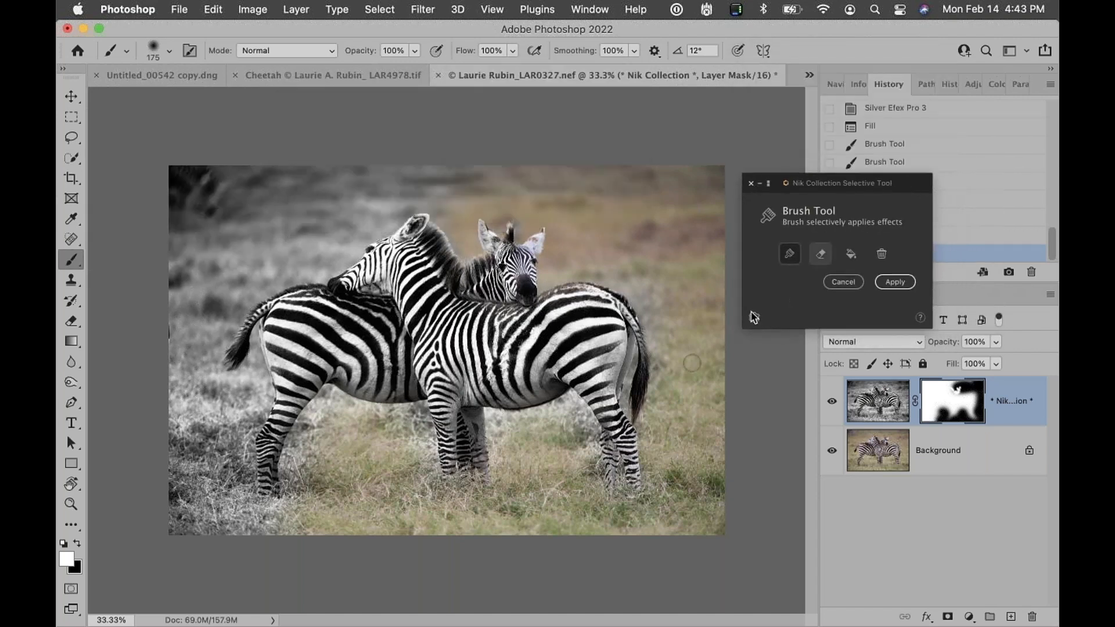
{"action": "left_click", "coordinate": [820, 254]}
{"action": "key", "text": "bracketright"}
{"action": "key", "text": "bracketright"}
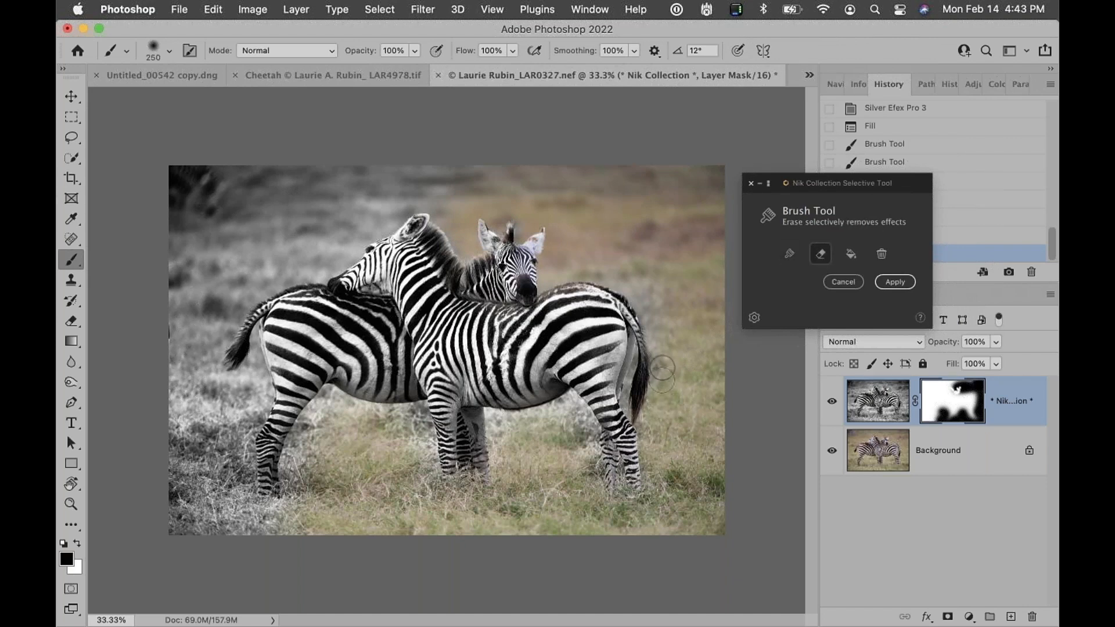
{"action": "mouse_move", "coordinate": [651, 308]}
{"action": "left_mouse_down"}
{"action": "mouse_move", "coordinate": [594, 258]}
{"action": "mouse_move", "coordinate": [664, 275]}
{"action": "mouse_move", "coordinate": [639, 260]}
{"action": "mouse_move", "coordinate": [666, 335]}
{"action": "left_mouse_up"}
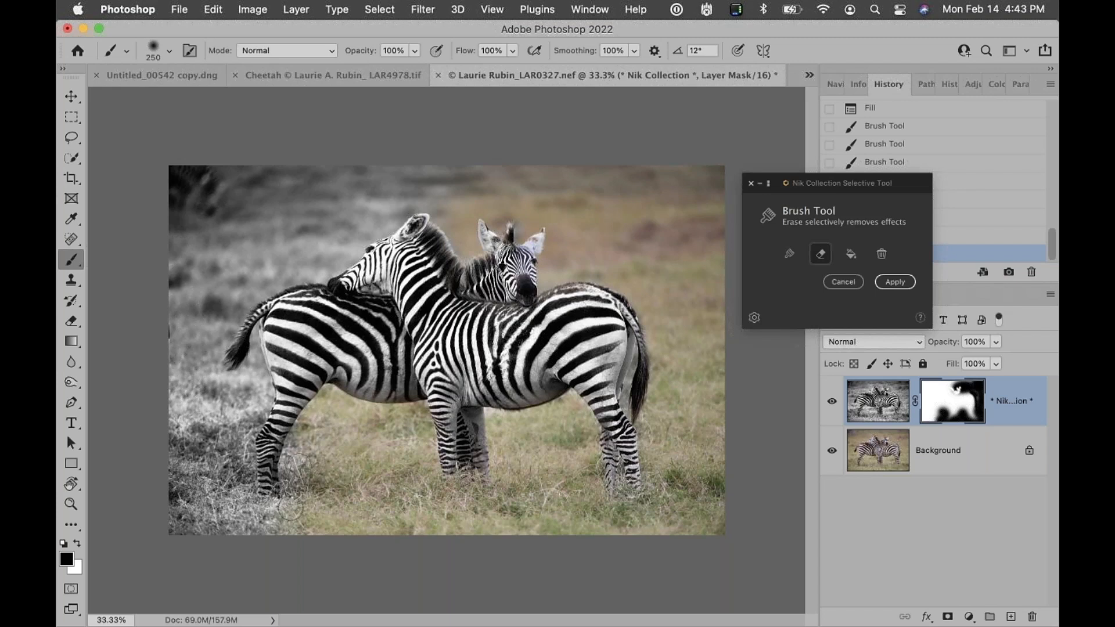
{"action": "mouse_move", "coordinate": [280, 519]}
{"action": "left_mouse_down"}
{"action": "mouse_move", "coordinate": [255, 526]}
{"action": "mouse_move", "coordinate": [306, 533]}
{"action": "mouse_move", "coordinate": [243, 538]}
{"action": "mouse_move", "coordinate": [253, 516]}
{"action": "mouse_move", "coordinate": [232, 520]}
{"action": "mouse_move", "coordinate": [279, 536]}
{"action": "mouse_move", "coordinate": [161, 519]}
{"action": "mouse_move", "coordinate": [196, 514]}
{"action": "mouse_move", "coordinate": [196, 497]}
{"action": "mouse_move", "coordinate": [227, 482]}
{"action": "left_mouse_up"}
Erase more of the left-side grass with a larger brush of about 300 to 500
{"action": "key", "text": "bracketright"}
{"action": "key", "text": "bracketright"}
{"action": "key", "text": "bracketright"}
{"action": "key", "text": "bracketright"}
{"action": "key", "text": "bracketright"}
{"action": "left_click_drag", "start_coordinate": [298, 483], "coordinate": [304, 433]}
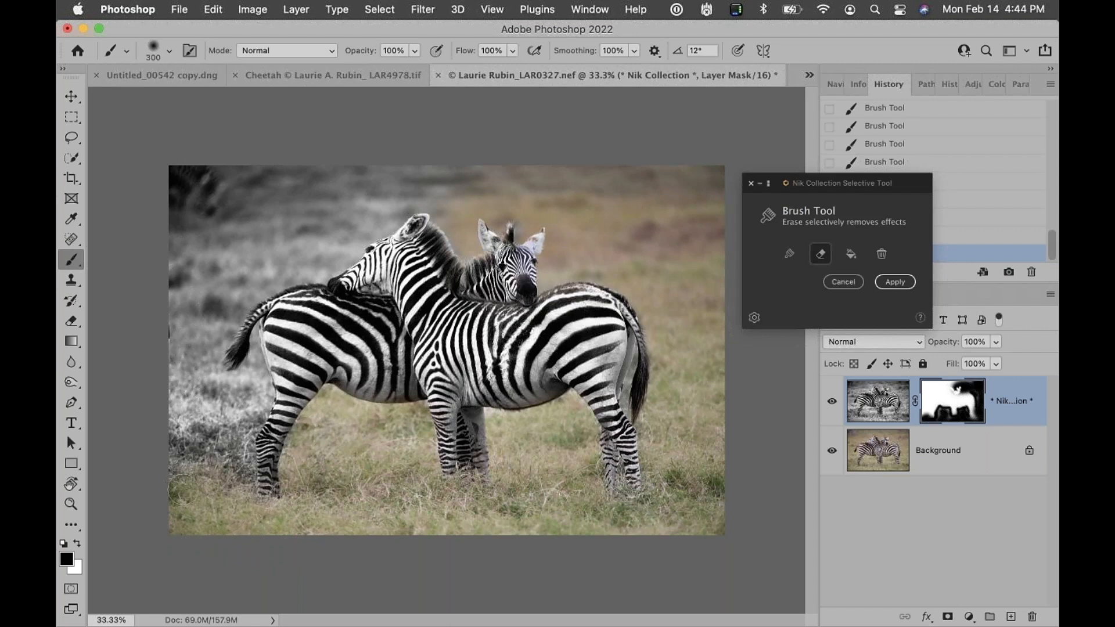
{"action": "key", "text": "bracketright"}
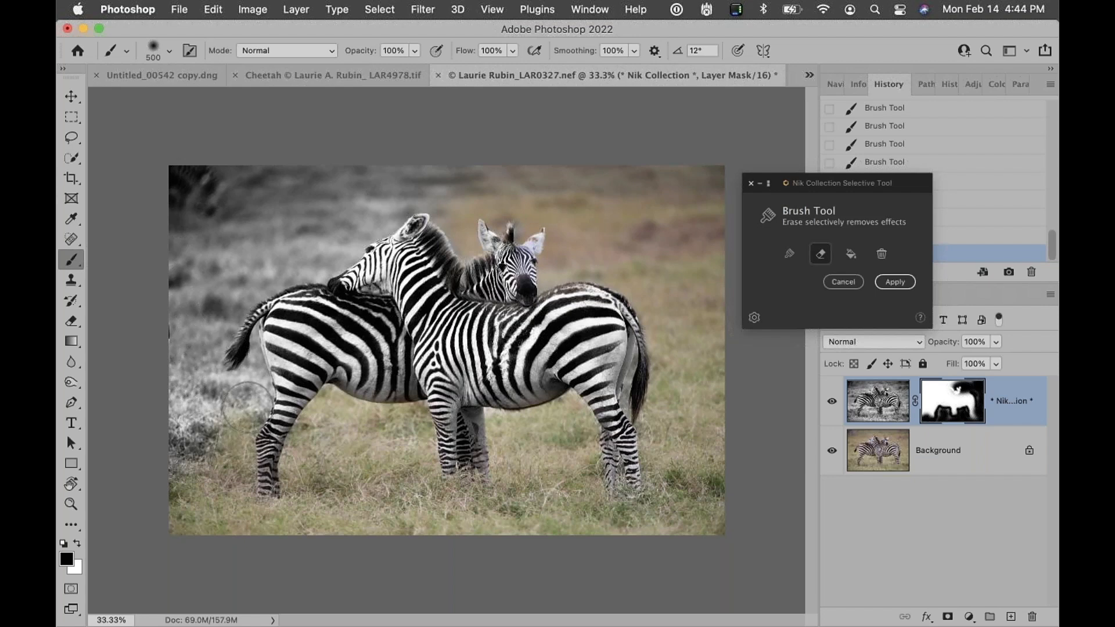
{"action": "key", "text": "bracketleft"}
{"action": "key", "text": "bracketleft"}
{"action": "mouse_move", "coordinate": [250, 390]}
{"action": "left_mouse_down"}
{"action": "mouse_move", "coordinate": [258, 331]}
{"action": "mouse_move", "coordinate": [249, 373]}
{"action": "mouse_move", "coordinate": [219, 394]}
{"action": "mouse_move", "coordinate": [197, 485]}
{"action": "mouse_move", "coordinate": [185, 468]}
{"action": "mouse_move", "coordinate": [183, 384]}
{"action": "mouse_move", "coordinate": [179, 434]}
{"action": "mouse_move", "coordinate": [226, 391]}
{"action": "mouse_move", "coordinate": [206, 378]}
{"action": "mouse_move", "coordinate": [173, 372]}
{"action": "left_mouse_up"}
Erase the effect from the top and upper-left background with a 600 brush
{"action": "key", "text": "bracketleft"}
{"action": "key", "text": "bracketright"}
{"action": "key", "text": "bracketright"}
{"action": "key", "text": "bracketright"}
{"action": "key", "text": "bracketright"}
{"action": "left_click_drag", "start_coordinate": [179, 166], "coordinate": [492, 161]}
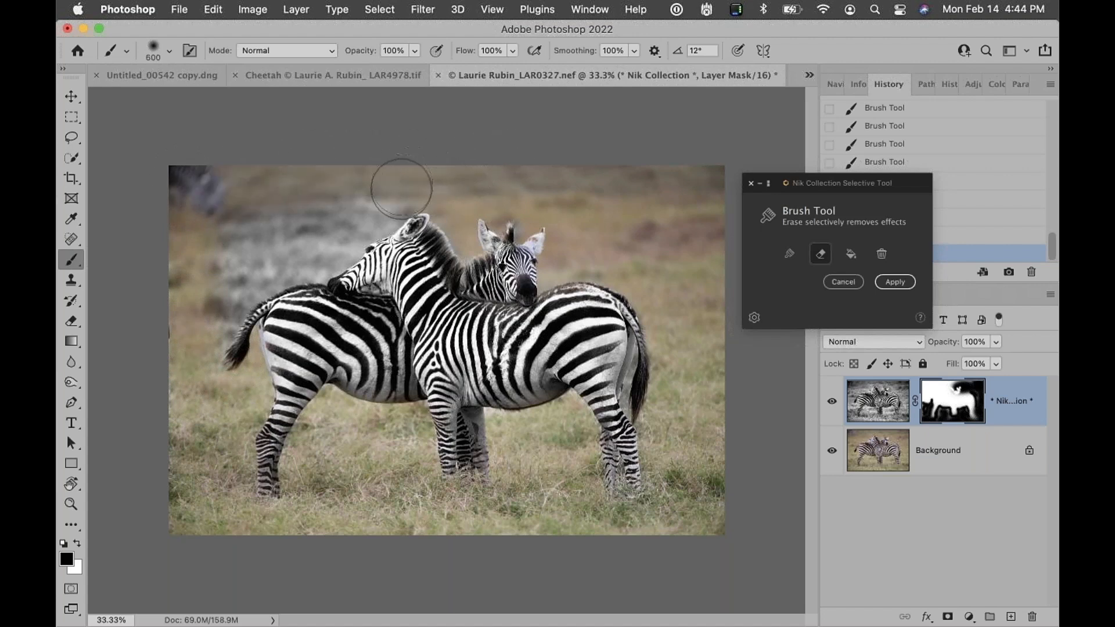
{"action": "mouse_move", "coordinate": [382, 210]}
{"action": "left_mouse_down"}
{"action": "mouse_move", "coordinate": [334, 253]}
{"action": "mouse_move", "coordinate": [274, 271]}
{"action": "mouse_move", "coordinate": [215, 308]}
{"action": "left_mouse_up"}
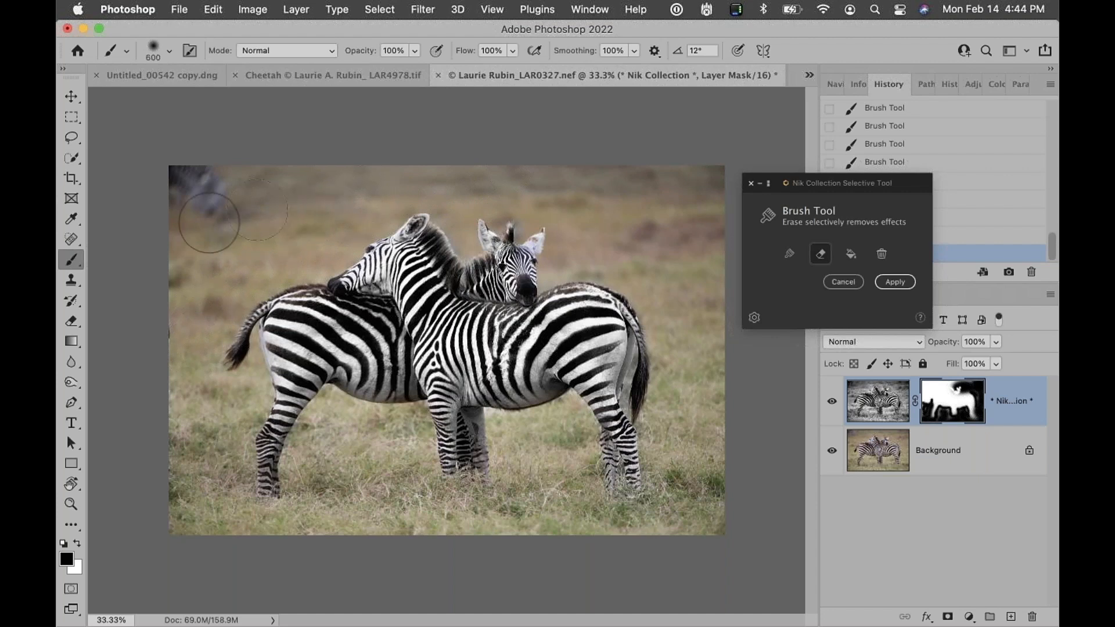
Reduce the brush to 250, switch back to brush mode, and apply the brushed selection
{"action": "key", "text": "bracketleft"}
{"action": "key", "text": "bracketleft"}
{"action": "key", "text": "bracketleft"}
{"action": "key", "text": "bracketleft"}
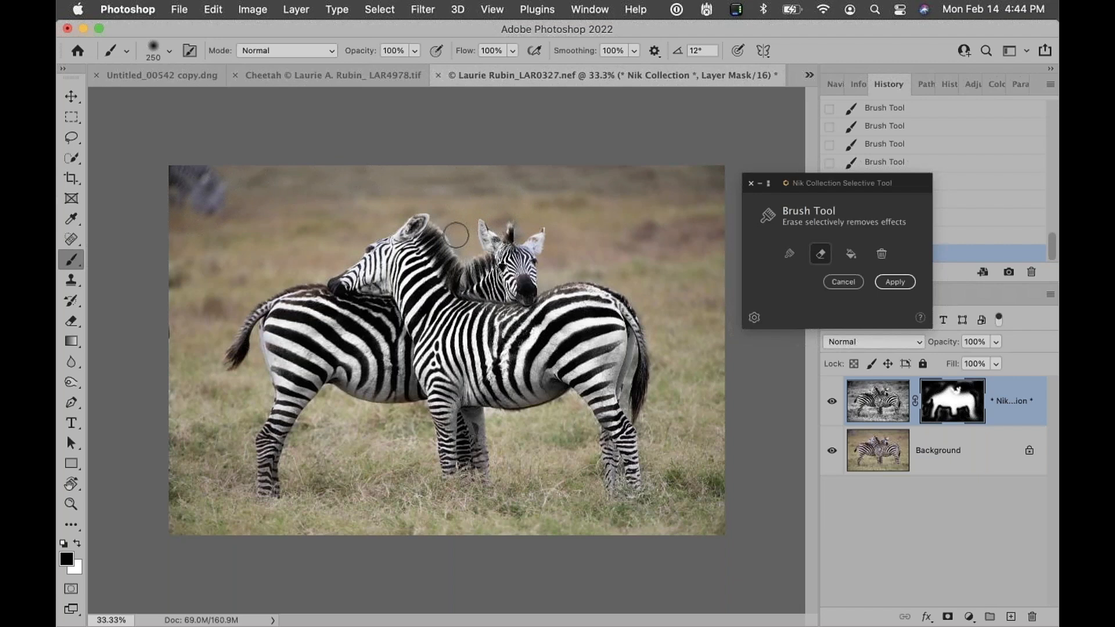
{"action": "mouse_move", "coordinate": [829, 184]}
{"action": "left_mouse_down"}
{"action": "mouse_move", "coordinate": [704, 115]}
{"action": "mouse_move", "coordinate": [670, 115]}
{"action": "left_mouse_up"}
{"action": "left_click", "coordinate": [631, 185]}
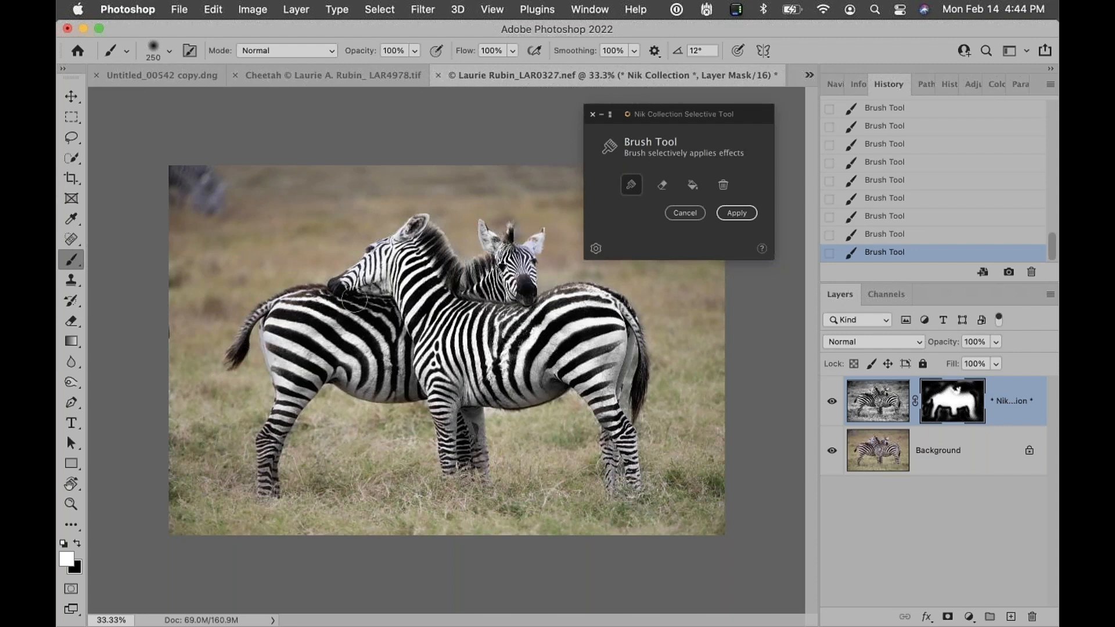
{"action": "left_click", "coordinate": [736, 213]}
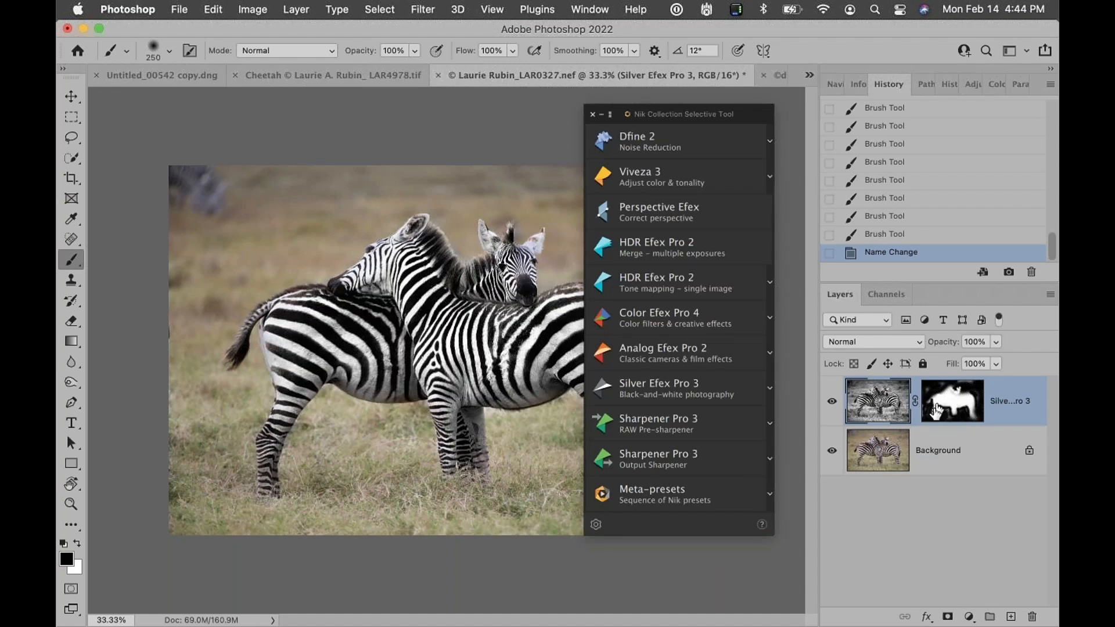
Preview the layer mask as an overlay and collapse the Selective Tool panel
{"action": "left_click", "coordinate": [936, 413], "text": "alt+shift"}
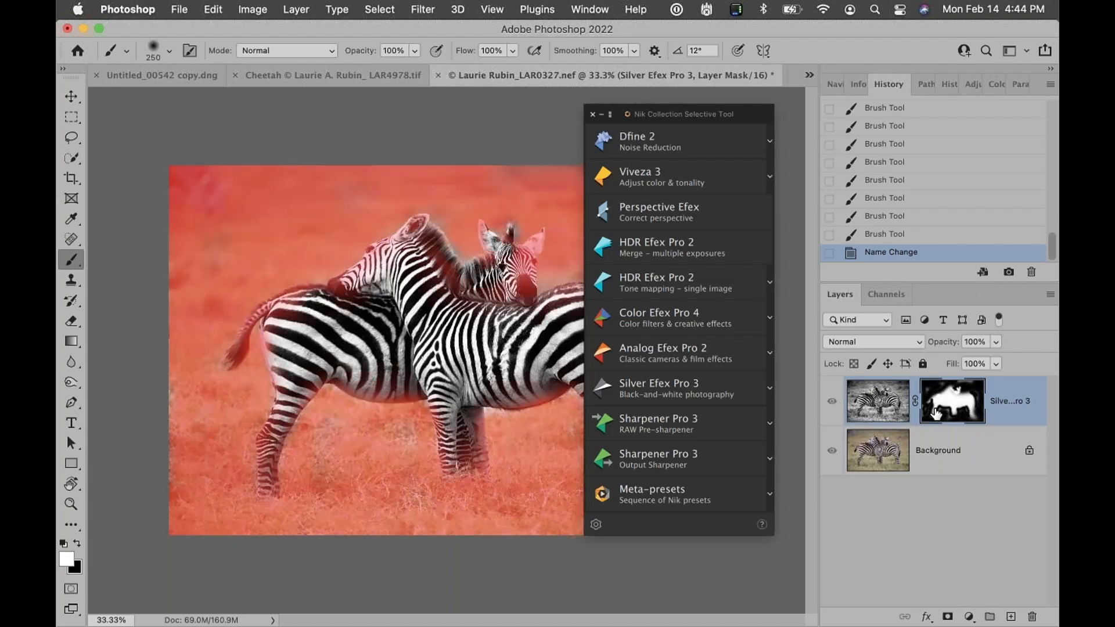
{"action": "left_click", "coordinate": [935, 413], "text": "alt+shift"}
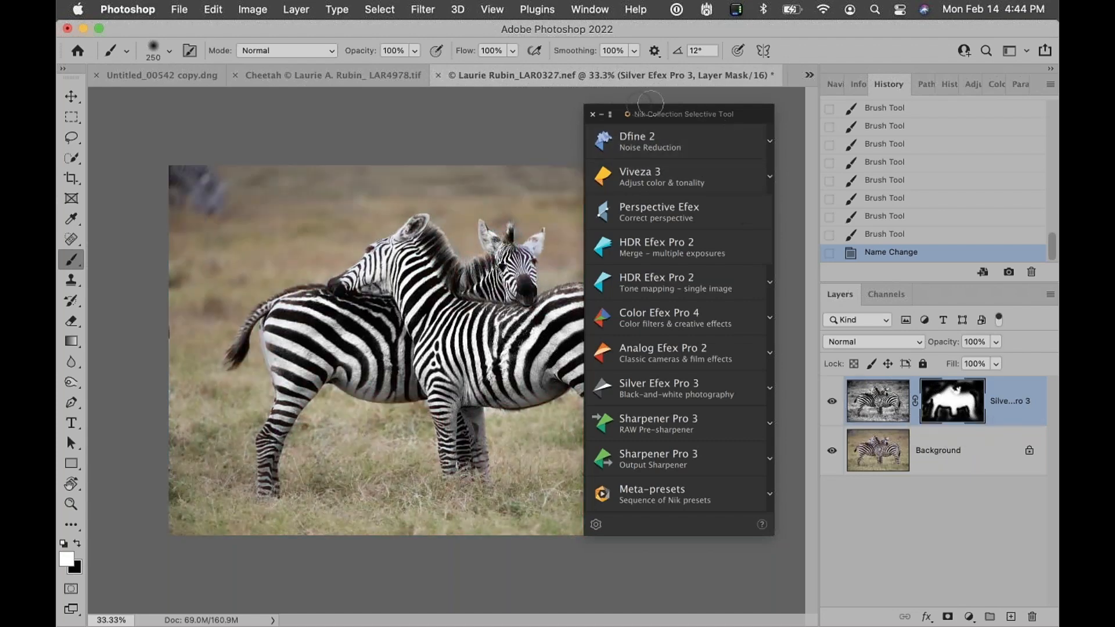
{"action": "left_click", "coordinate": [600, 116]}
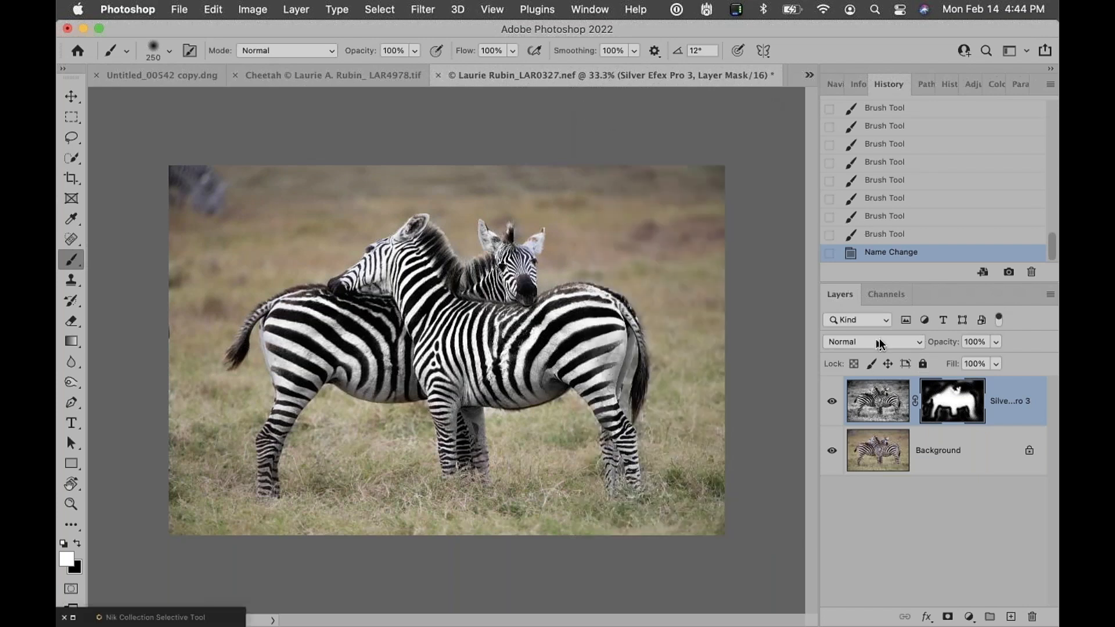
Set the Silver Efex Pro 3 layer's blend mode to Luminosity
{"action": "left_click", "coordinate": [920, 343]}
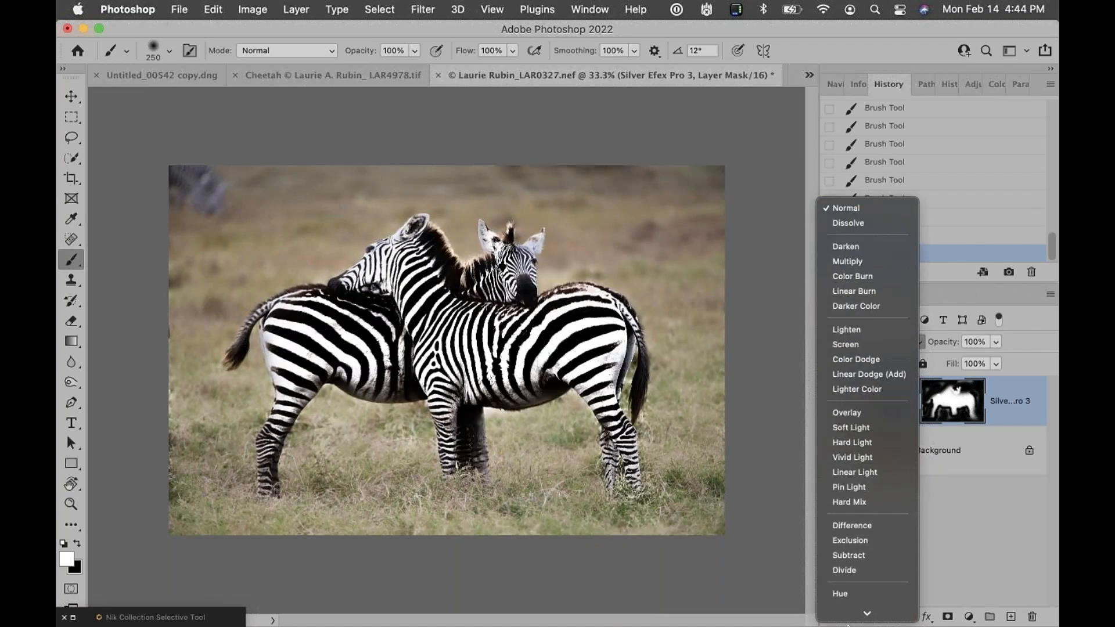
{"action": "left_click", "coordinate": [850, 614]}
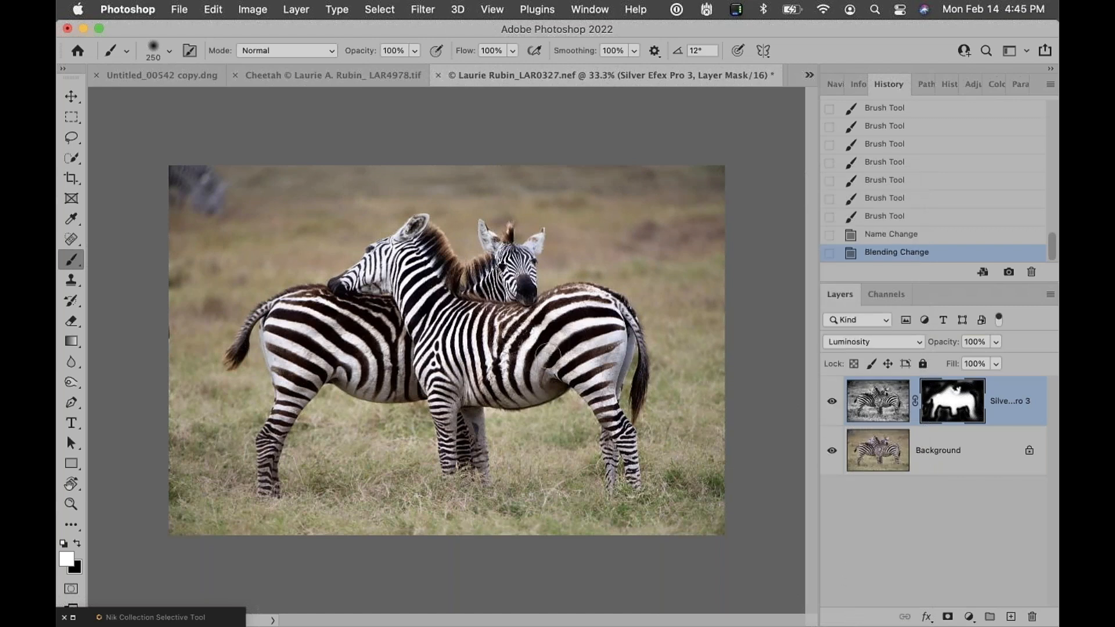
Toggle the Silver Efex Pro 3 layer's visibility to compare before and after
{"action": "left_click", "coordinate": [835, 402]}
{"action": "left_click", "coordinate": [835, 402]}
{"action": "left_click", "coordinate": [834, 401]}
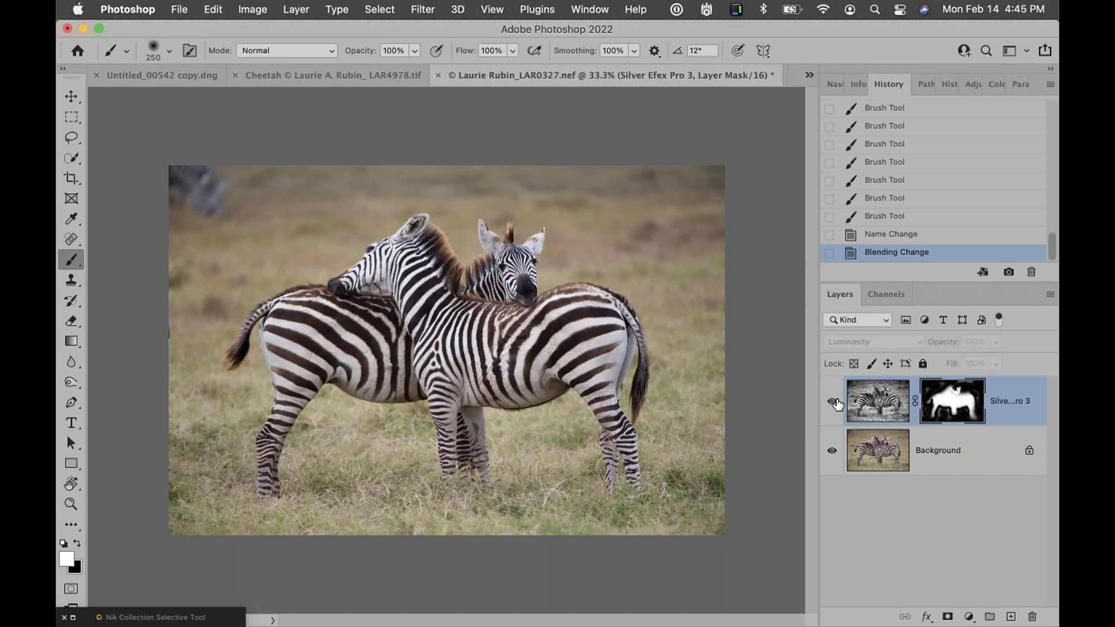
{"action": "left_click", "coordinate": [834, 402]}
{"action": "left_click", "coordinate": [835, 401]}
{"action": "left_click", "coordinate": [835, 402]}
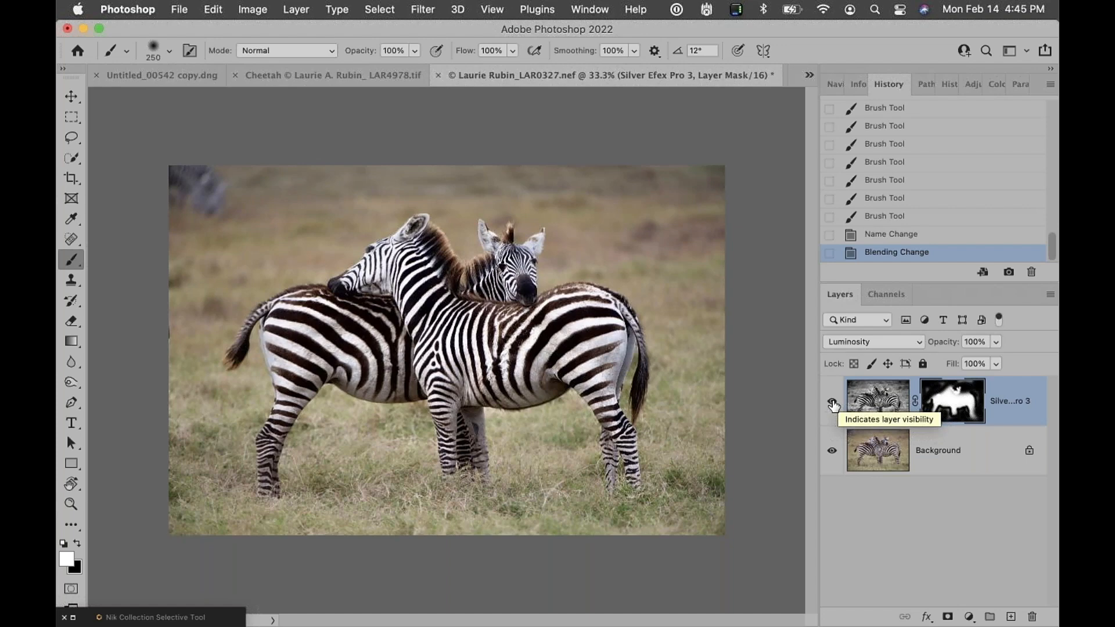
{"action": "left_click", "coordinate": [833, 401]}
{"action": "left_click", "coordinate": [832, 402]}
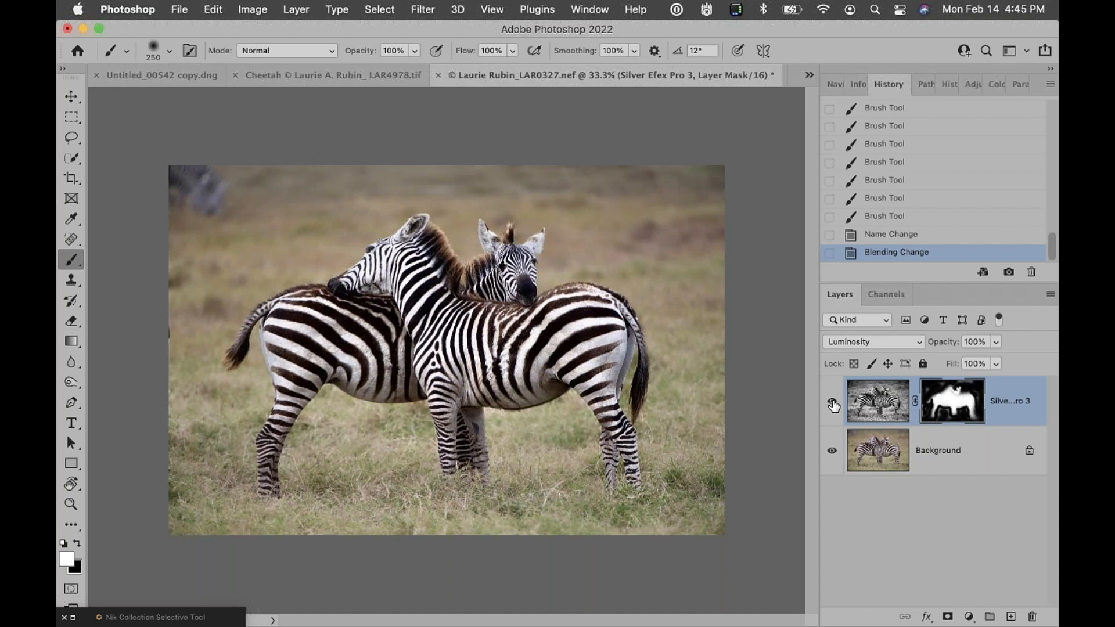
Compare the zebra image with and without the Silver Efex Pro 3 layer once more
{"action": "left_click", "coordinate": [832, 402]}
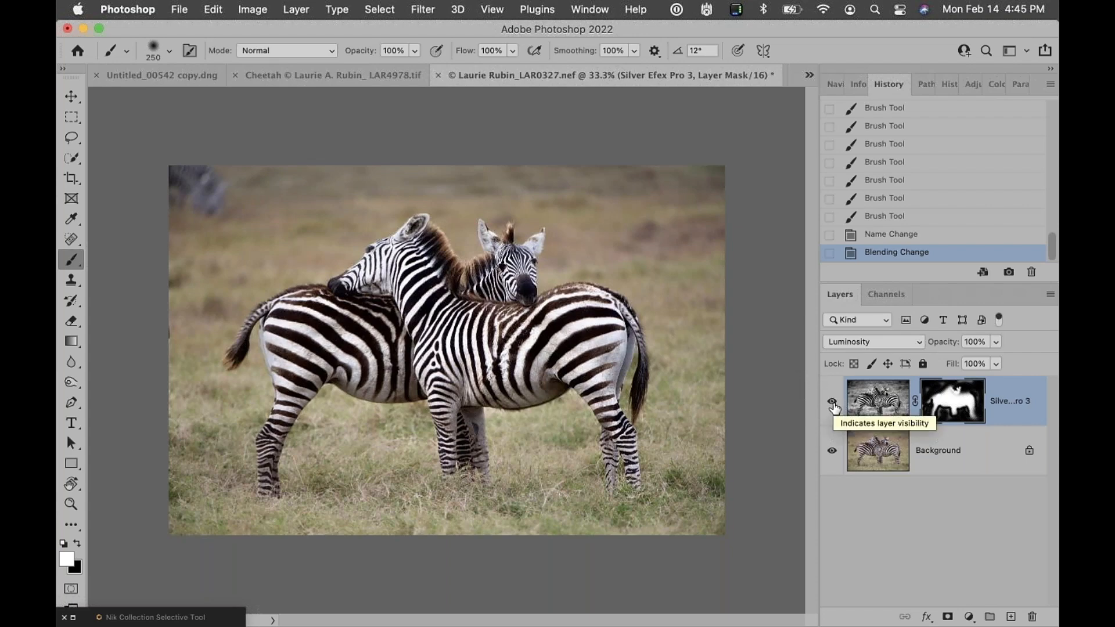
{"action": "key", "text": "super+equal"}
{"action": "key", "text": "super+minus"}
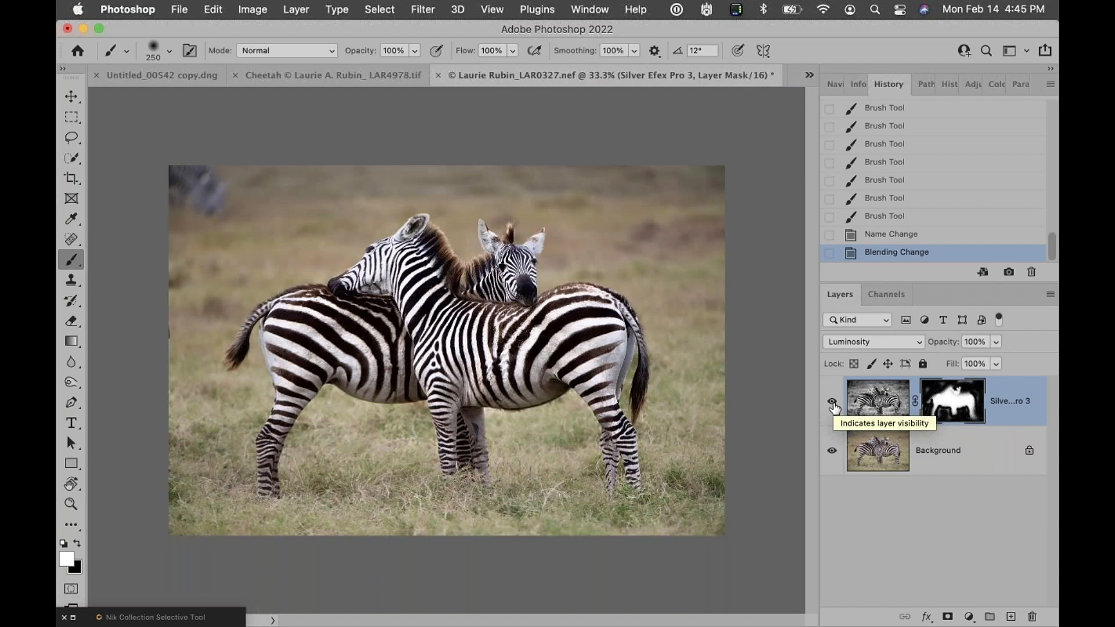
{"action": "left_click", "coordinate": [832, 402]}
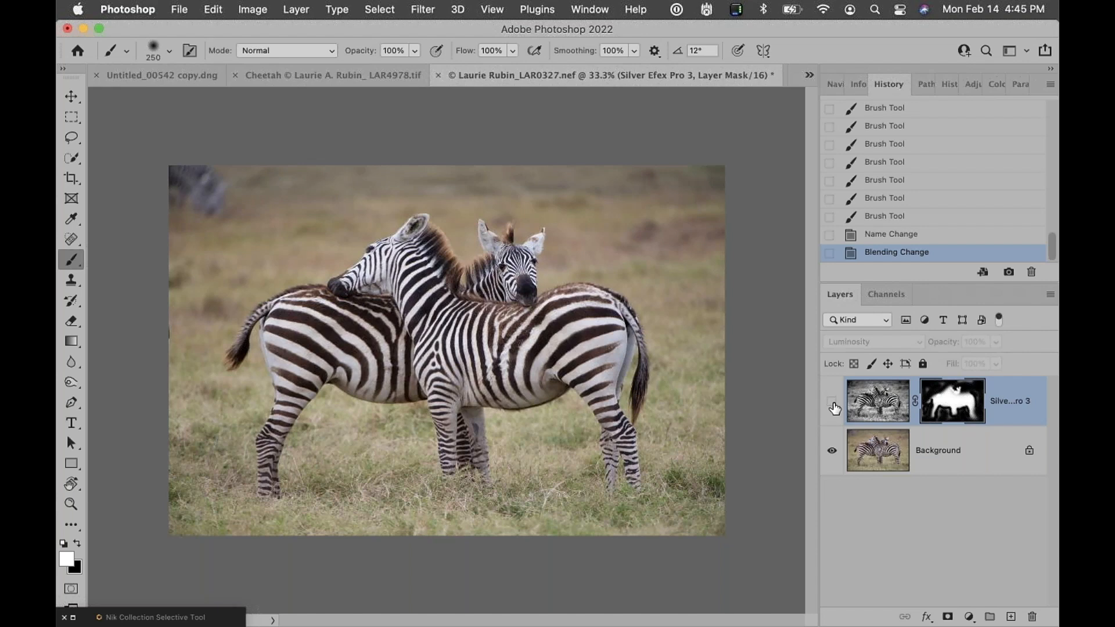
{"action": "left_click", "coordinate": [832, 401]}
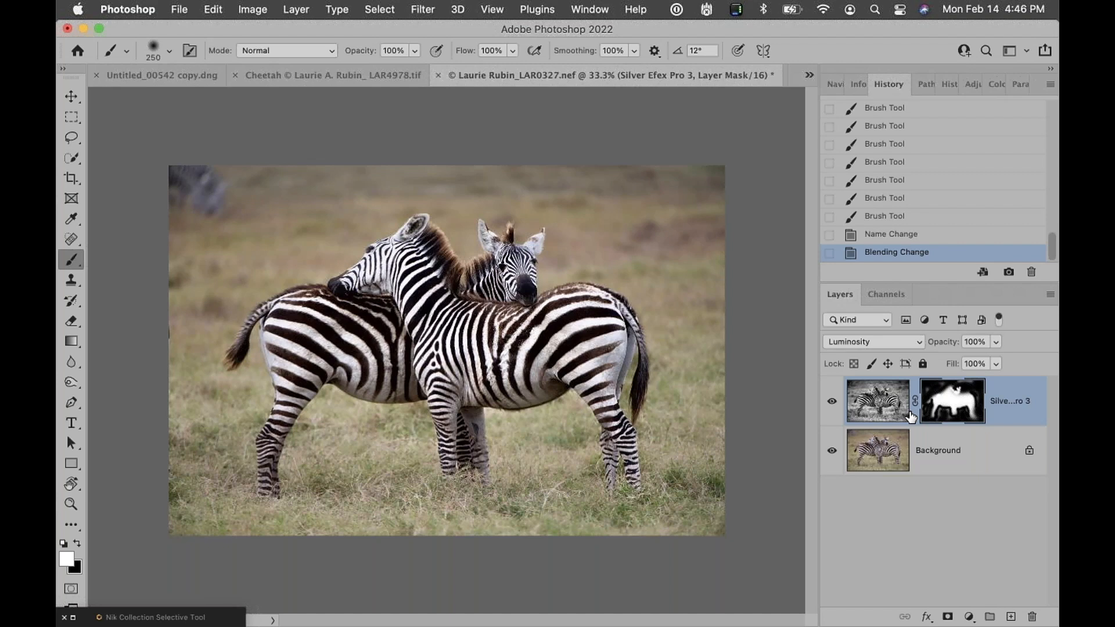
Switch to the cheetah document and delete its Layer 1
{"action": "key", "text": "v"}
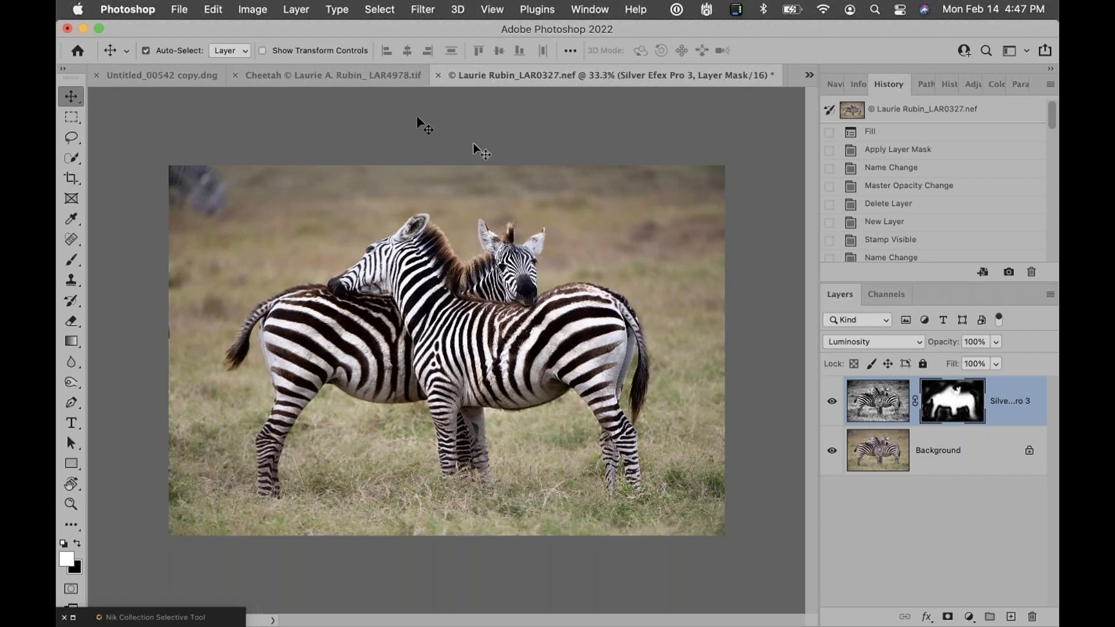
{"action": "left_click", "coordinate": [355, 74]}
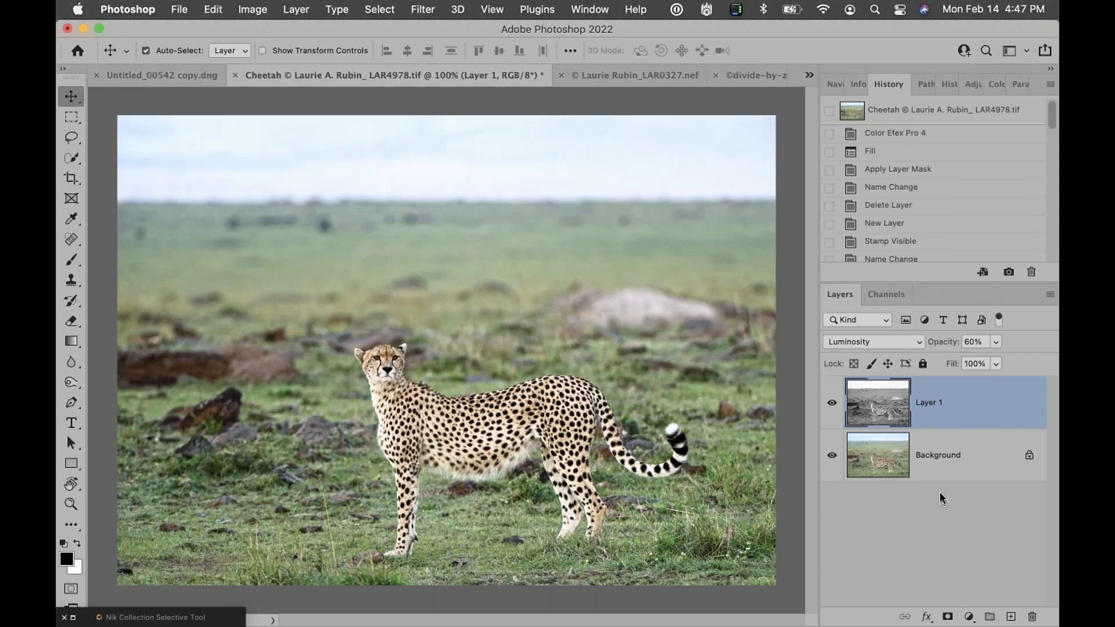
{"action": "left_click_drag", "start_coordinate": [995, 403], "coordinate": [1031, 616]}
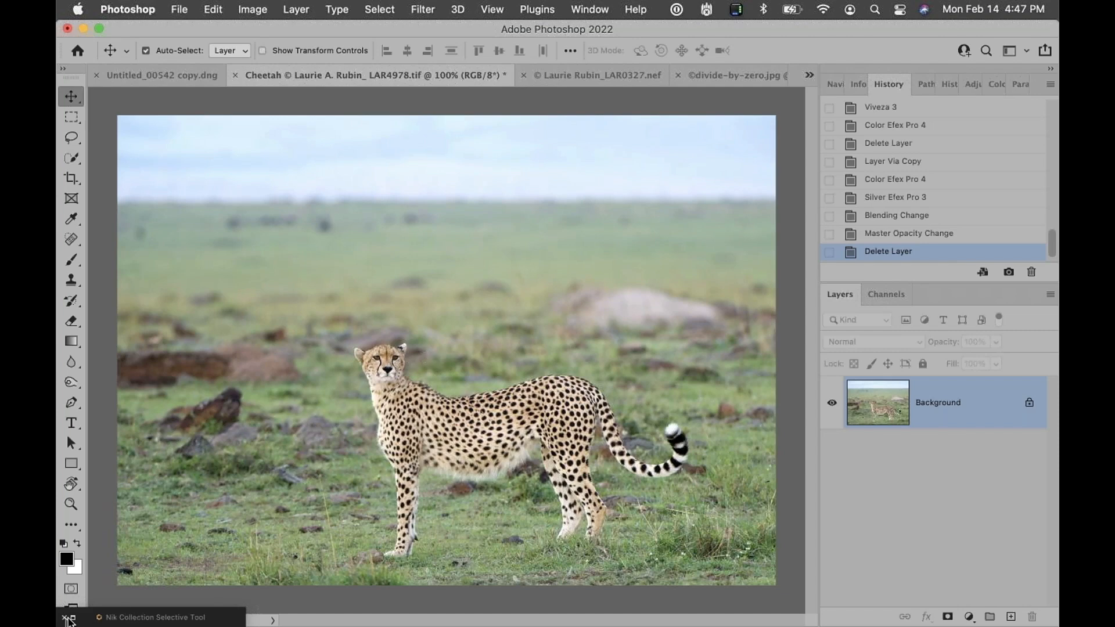
Open the Nik Collection Selective Tool panel and convert the cheetah's Background layer to a Smart Object
{"action": "left_click", "coordinate": [73, 618]}
{"action": "left_click_drag", "start_coordinate": [753, 119], "coordinate": [257, 101]}
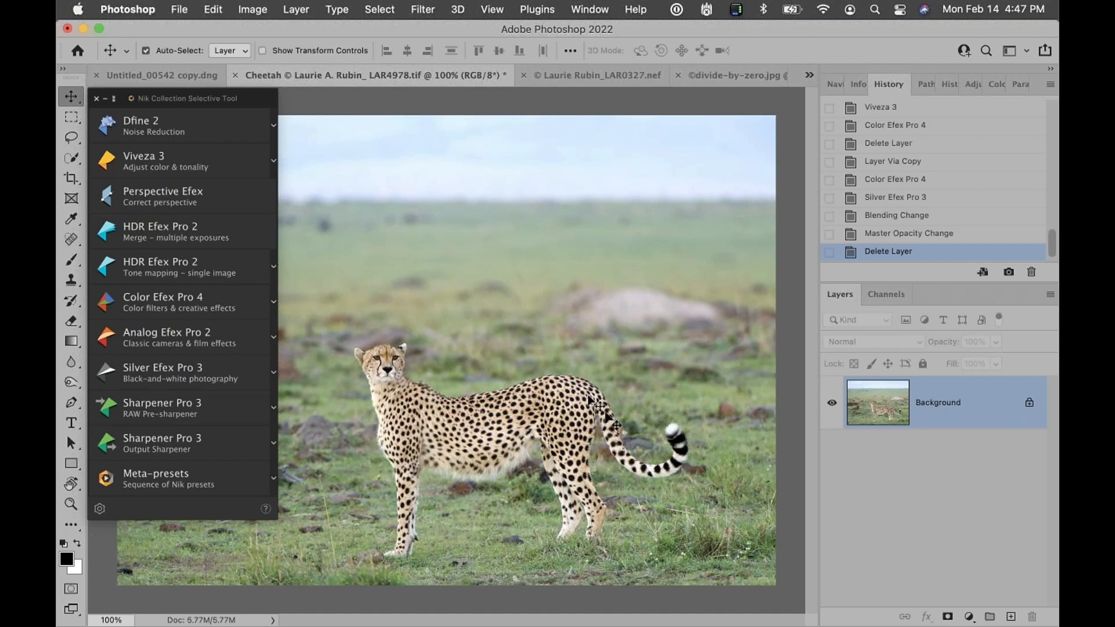
{"action": "right_click", "coordinate": [977, 415]}
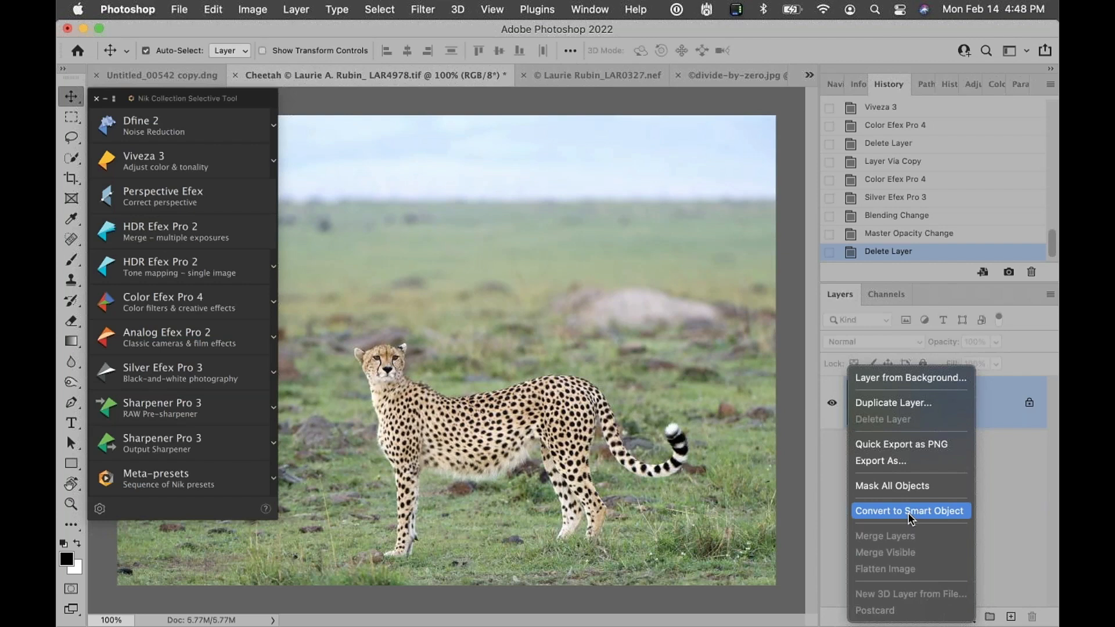
{"action": "left_click", "coordinate": [890, 513]}
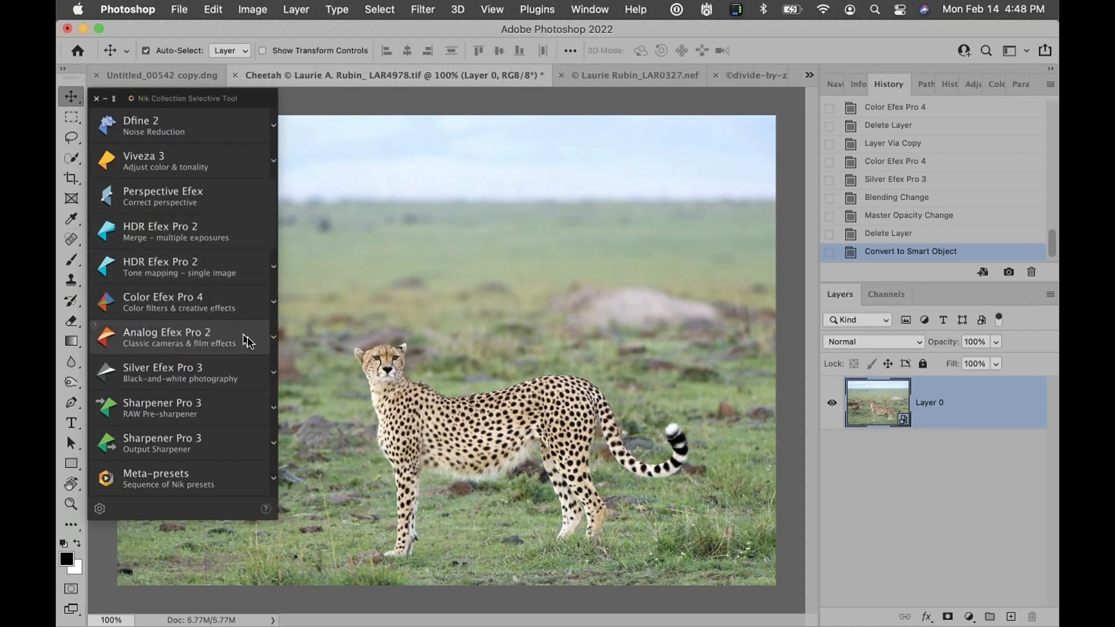
Launch Analog Efex Pro 2 on the smart object and dismiss the smart filter warning
{"action": "left_click", "coordinate": [273, 338]}
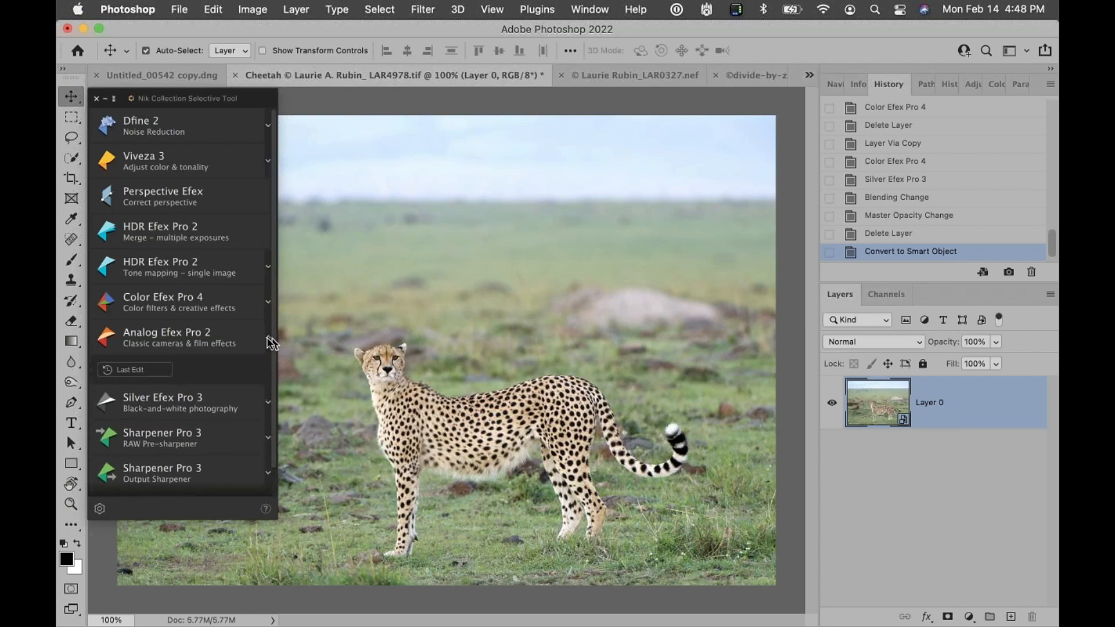
{"action": "left_click", "coordinate": [141, 370]}
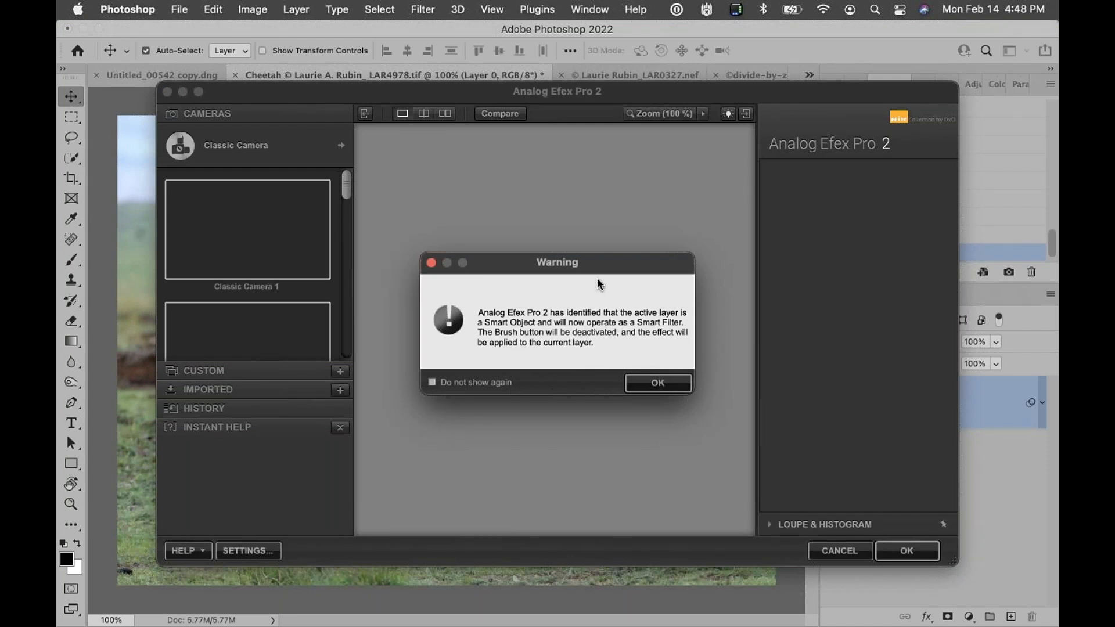
{"action": "left_click_drag", "start_coordinate": [604, 267], "coordinate": [555, 197]}
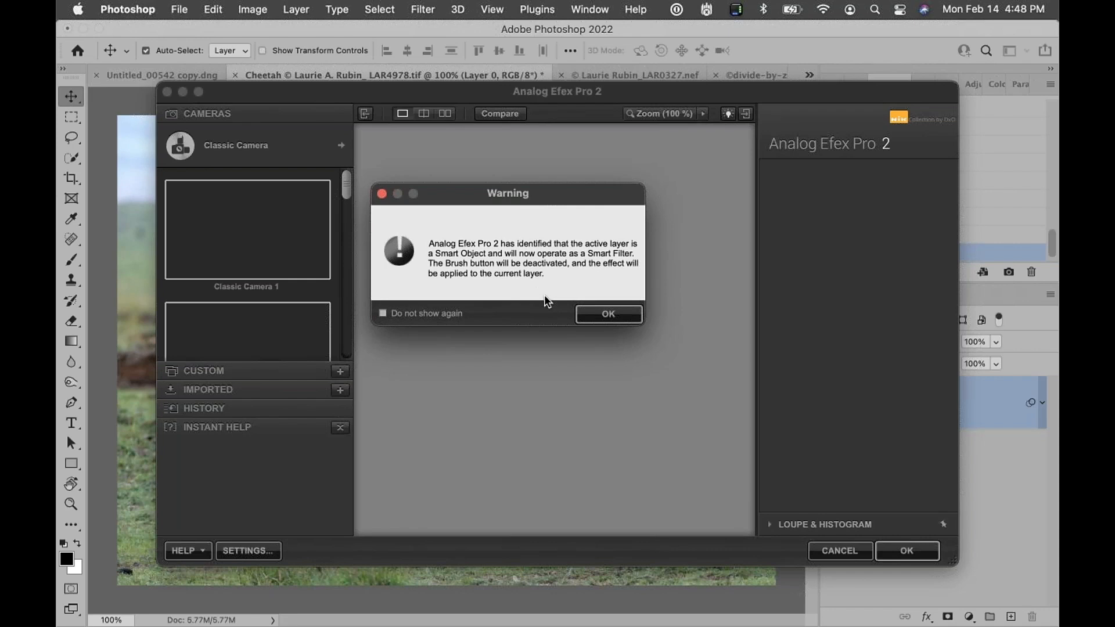
{"action": "left_click", "coordinate": [616, 319]}
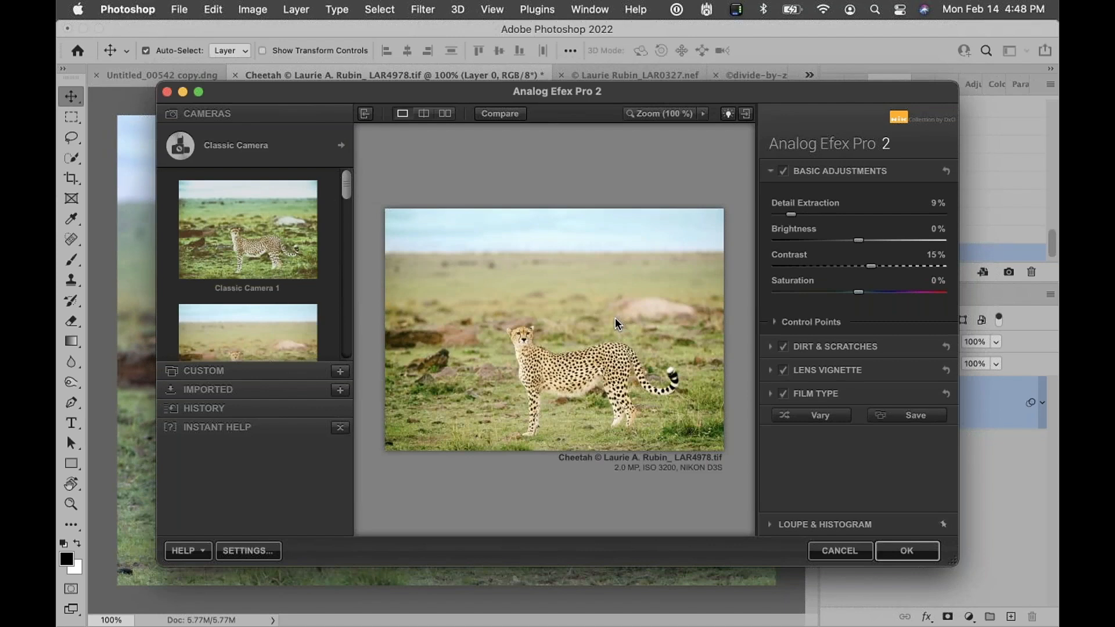
Open the Film Type section and choose the Cool film type, preset 2
{"action": "left_click", "coordinate": [822, 393]}
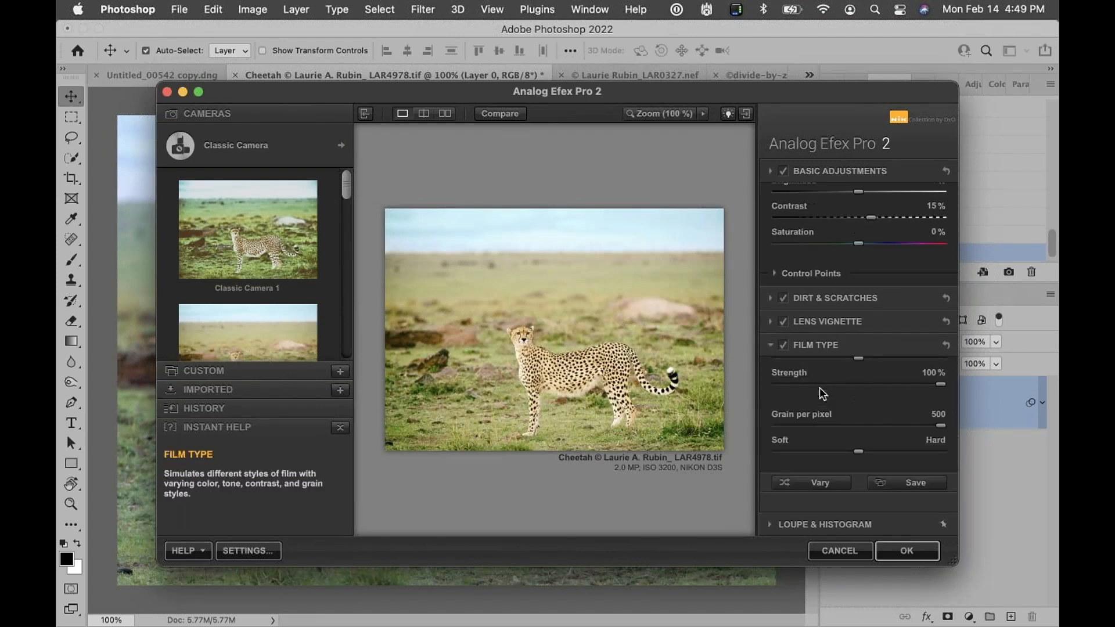
{"action": "left_click", "coordinate": [843, 333]}
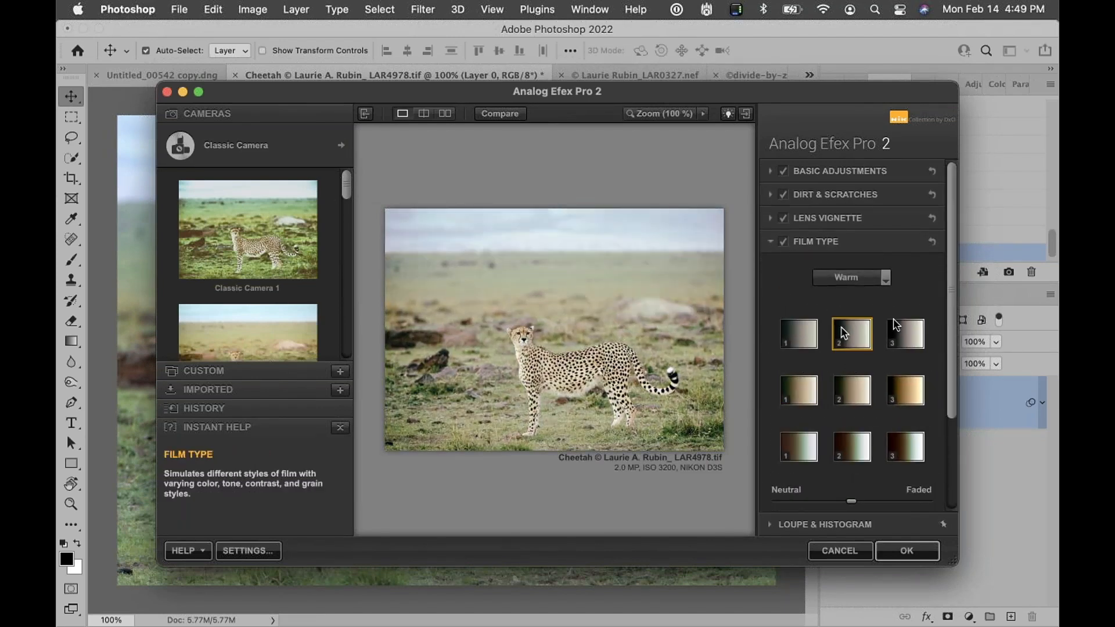
{"action": "left_click", "coordinate": [906, 333]}
{"action": "left_click", "coordinate": [845, 278]}
{"action": "left_click", "coordinate": [846, 312]}
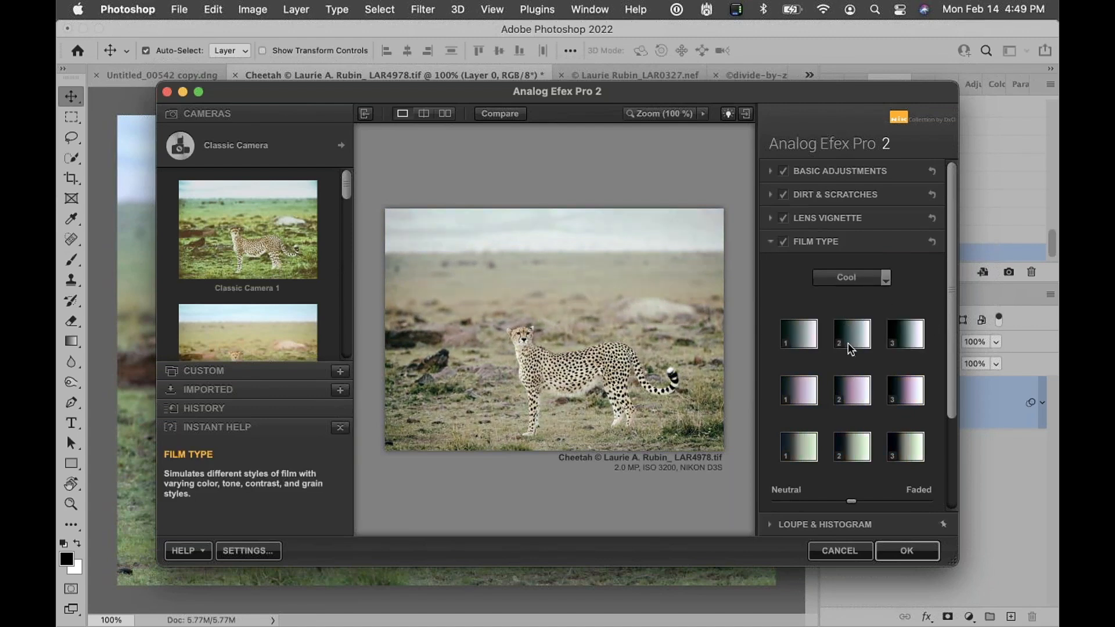
{"action": "left_click", "coordinate": [851, 349]}
Shift the film type toward Neutral, set its strength to about 62%, and apply the filter
{"action": "left_click_drag", "start_coordinate": [851, 501], "coordinate": [819, 502]}
{"action": "scroll", "coordinate": [836, 456], "scroll_direction": "down", "scroll_amount": 5}
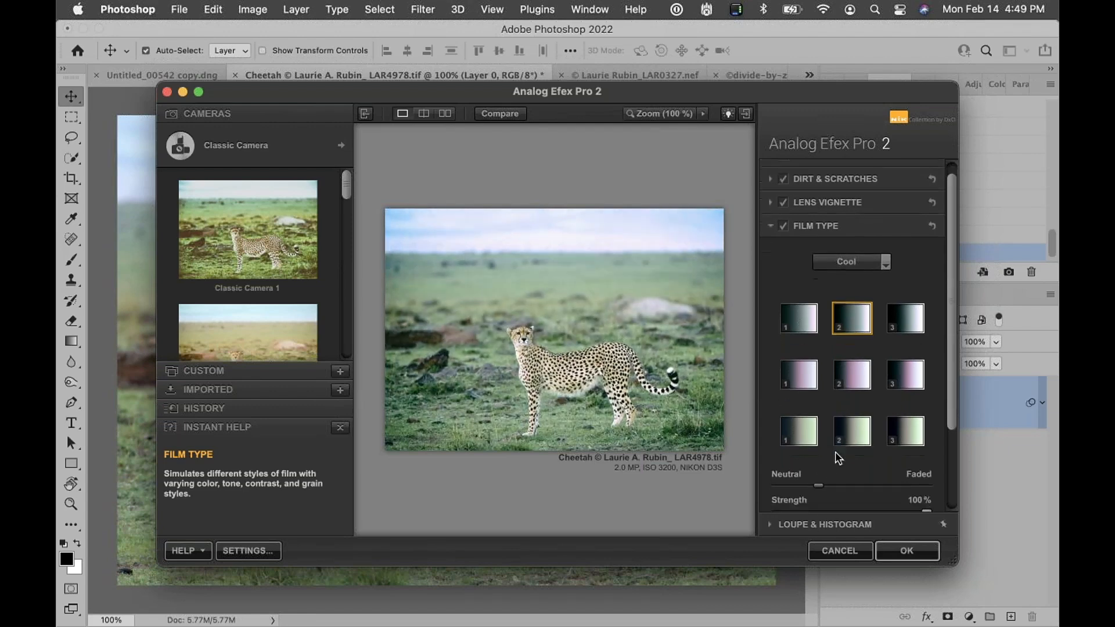
{"action": "left_click", "coordinate": [869, 403]}
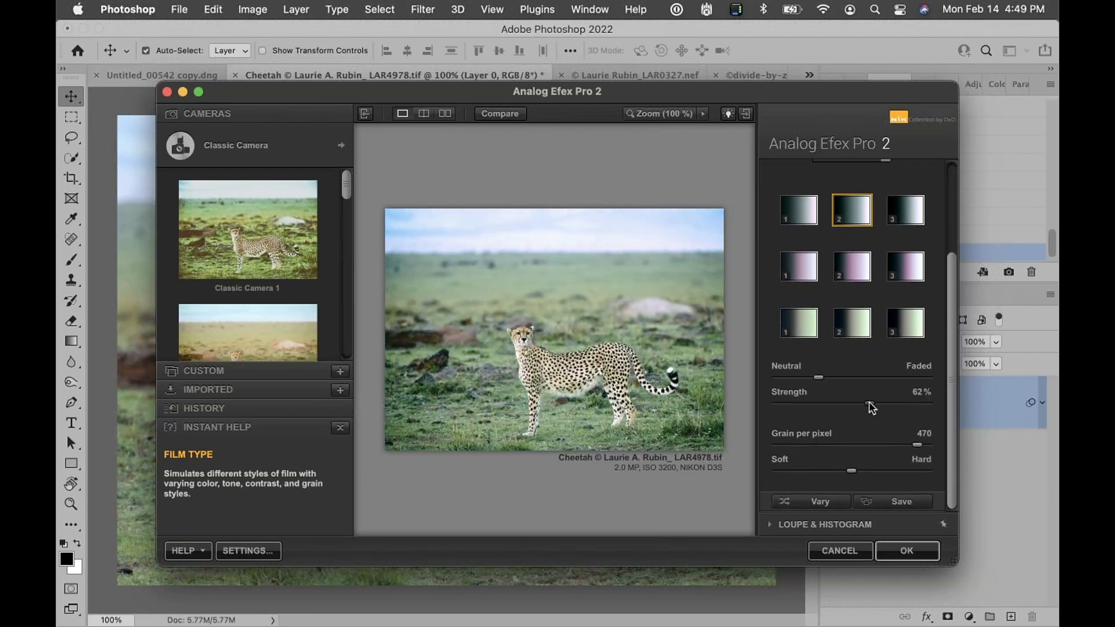
{"action": "left_click", "coordinate": [908, 552]}
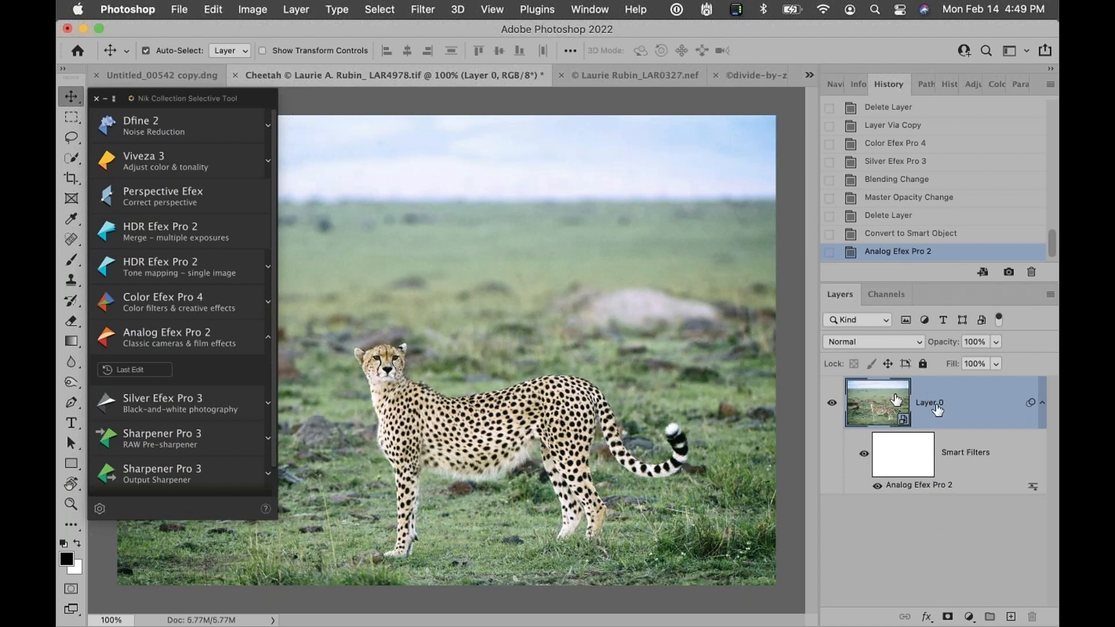
Reopen the Analog Efex Pro 2 smart filter and set contrast to -48% and adjust saturation
{"action": "double_click", "coordinate": [898, 485]}
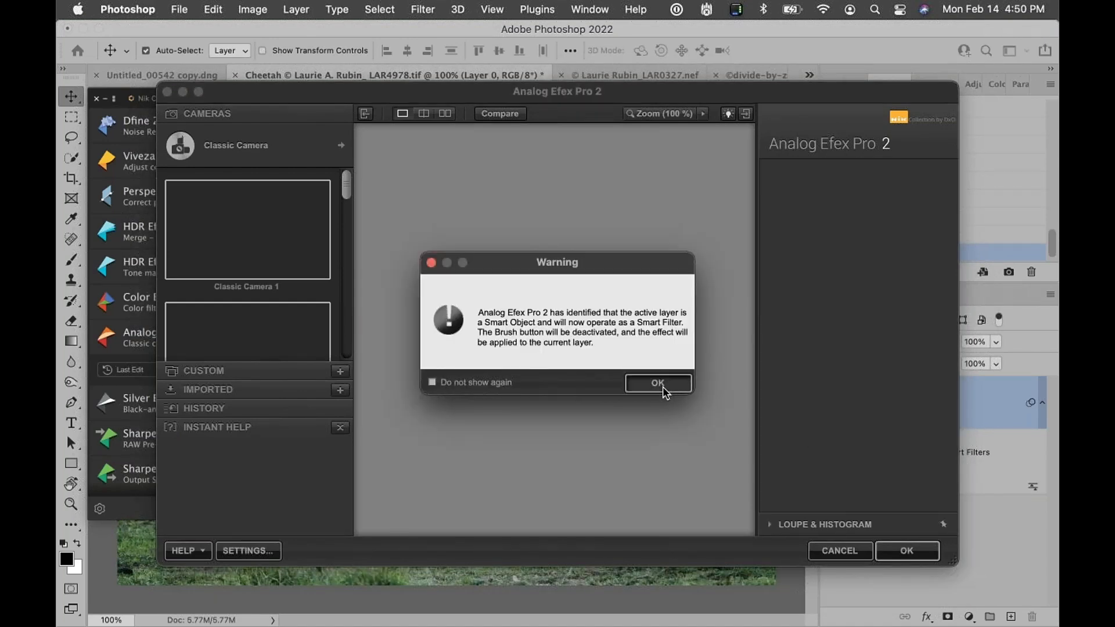
{"action": "left_click", "coordinate": [658, 383]}
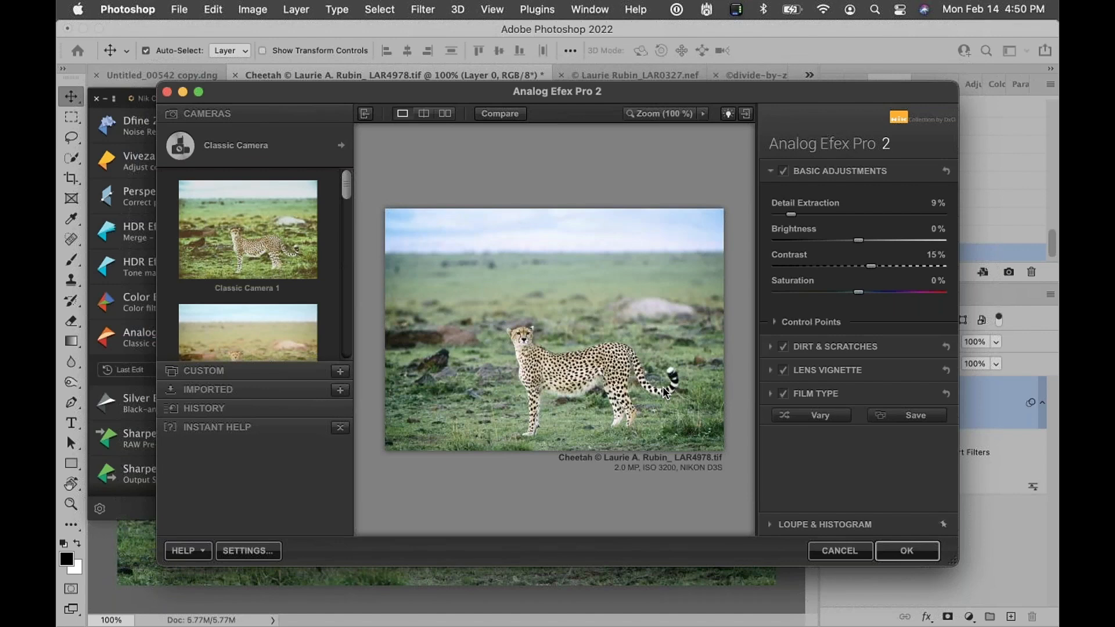
{"action": "left_click", "coordinate": [821, 267]}
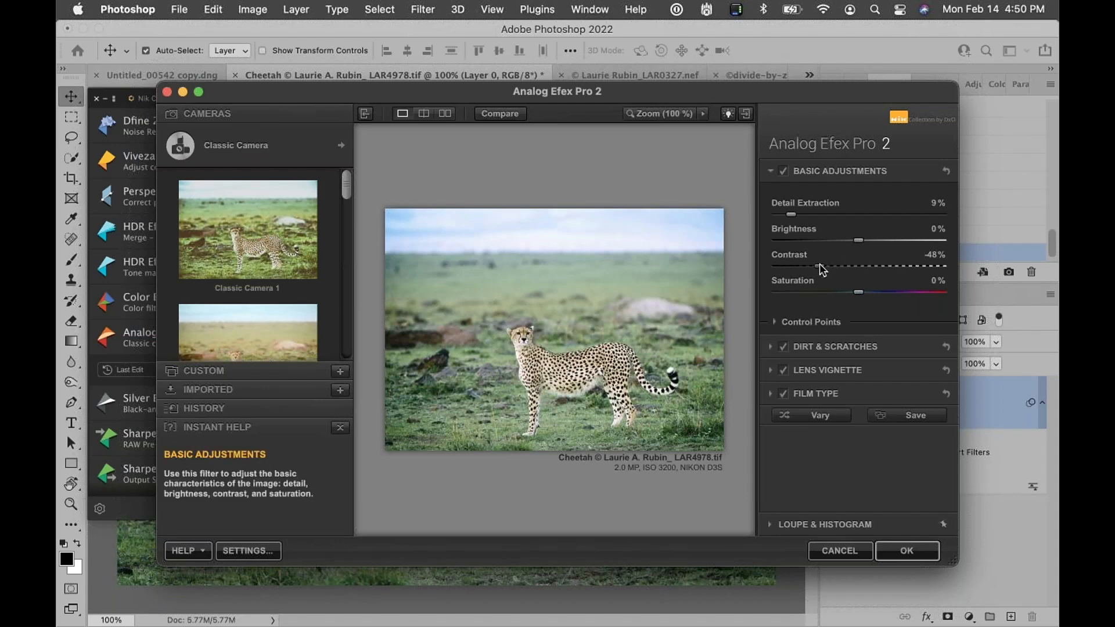
{"action": "left_click", "coordinate": [889, 291]}
Add the first Eroded dirt and scratches texture at 100% strength and apply the filter
{"action": "left_click", "coordinate": [837, 347]}
{"action": "left_click", "coordinate": [892, 237]}
{"action": "left_click", "coordinate": [848, 272]}
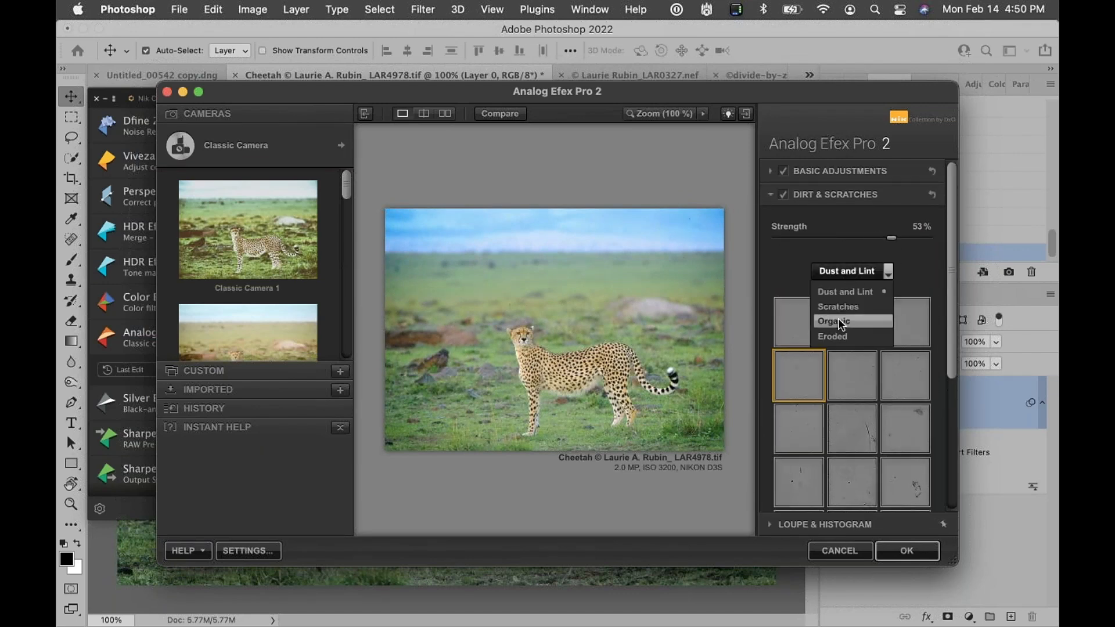
{"action": "left_click", "coordinate": [839, 336]}
{"action": "left_click", "coordinate": [800, 324]}
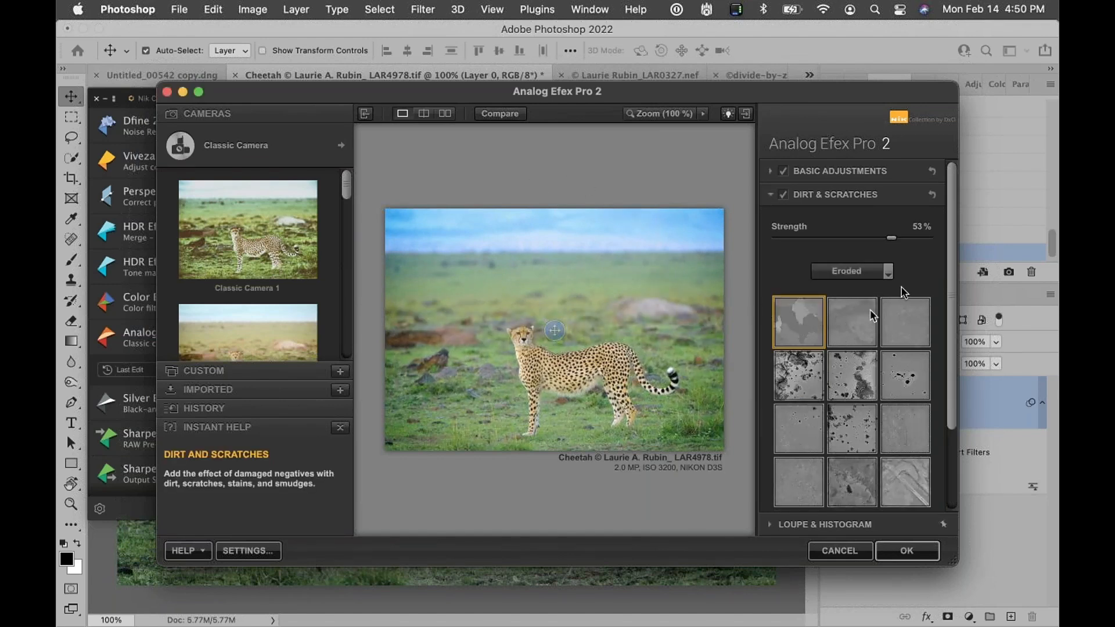
{"action": "left_click_drag", "start_coordinate": [895, 239], "coordinate": [982, 241]}
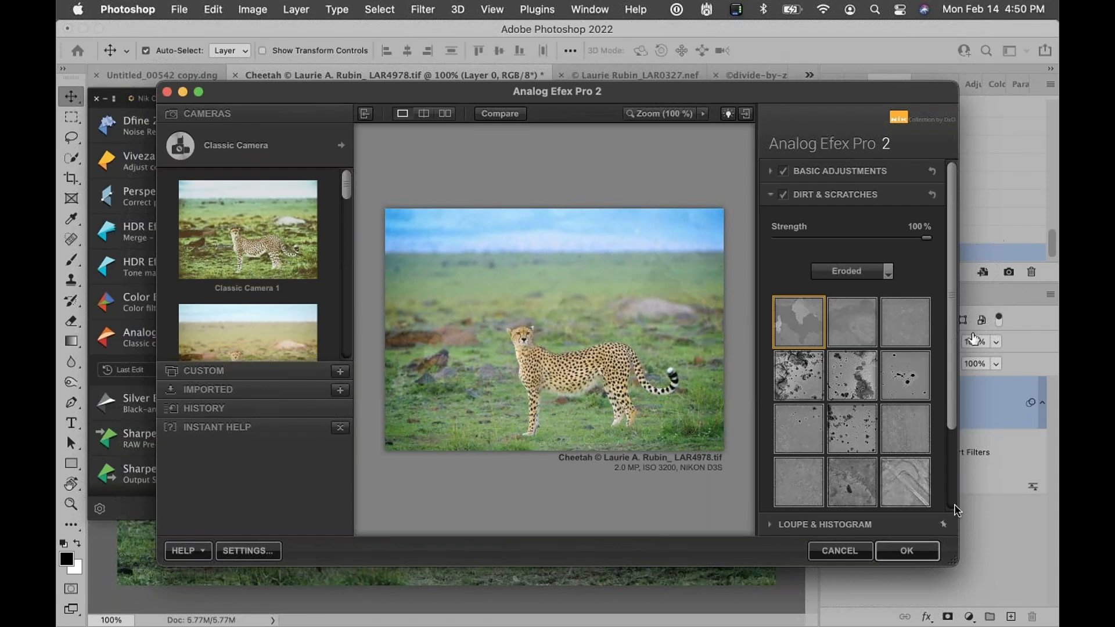
{"action": "left_click", "coordinate": [901, 552]}
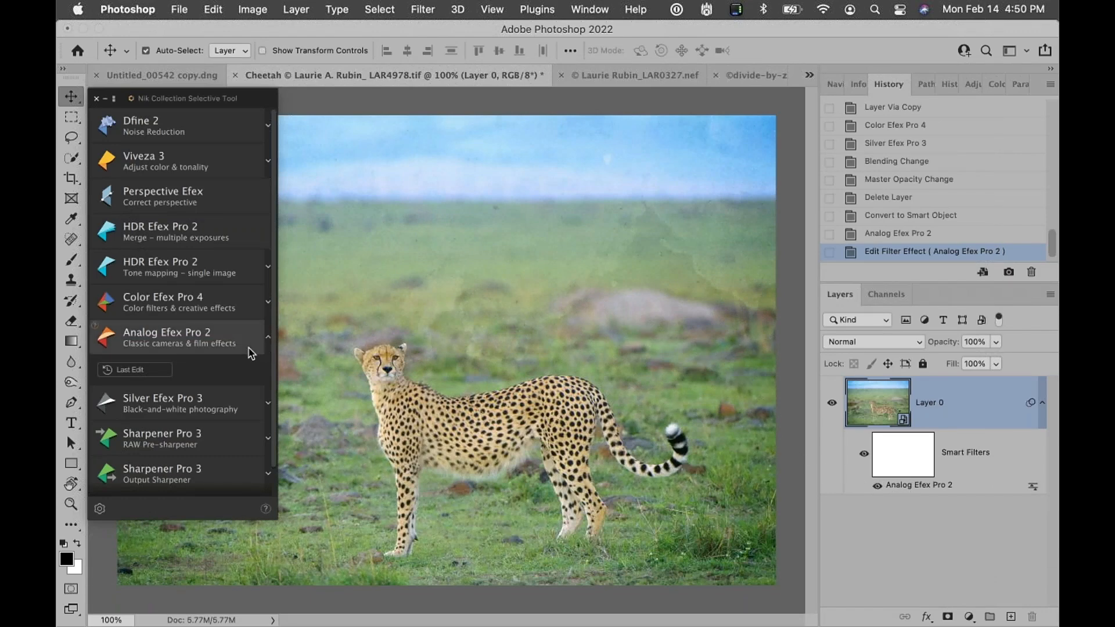
Open Color Efex Pro 4 and add Pro Contrast with correct contrast 27% and dynamic contrast about 41%
{"action": "left_click", "coordinate": [168, 300]}
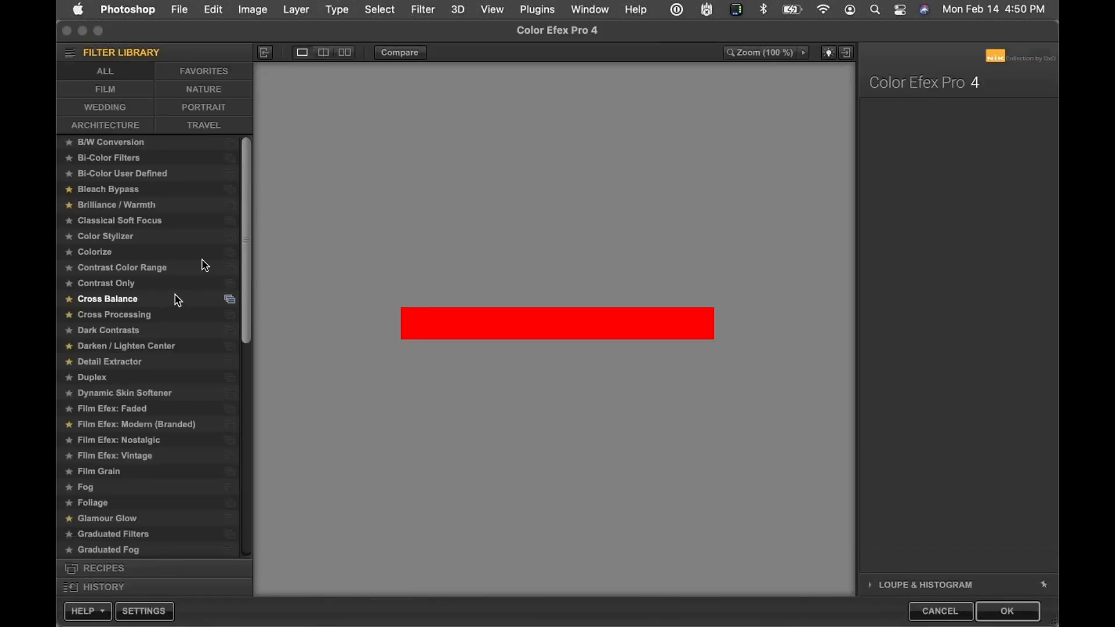
{"action": "left_click", "coordinate": [656, 383]}
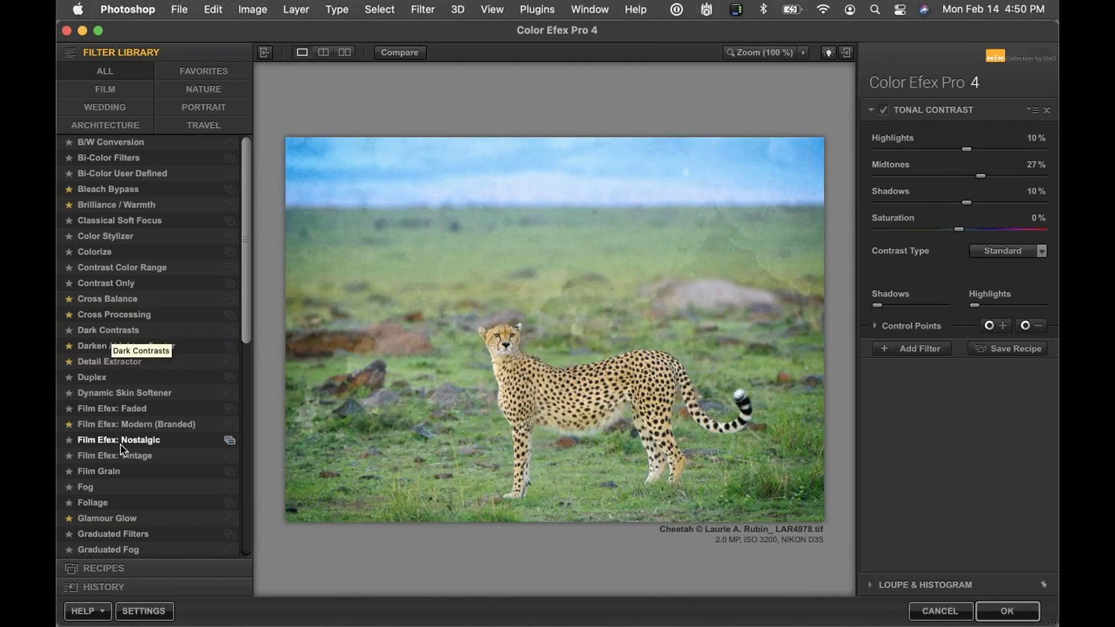
{"action": "scroll", "coordinate": [113, 349], "scroll_direction": "down", "scroll_amount": 10}
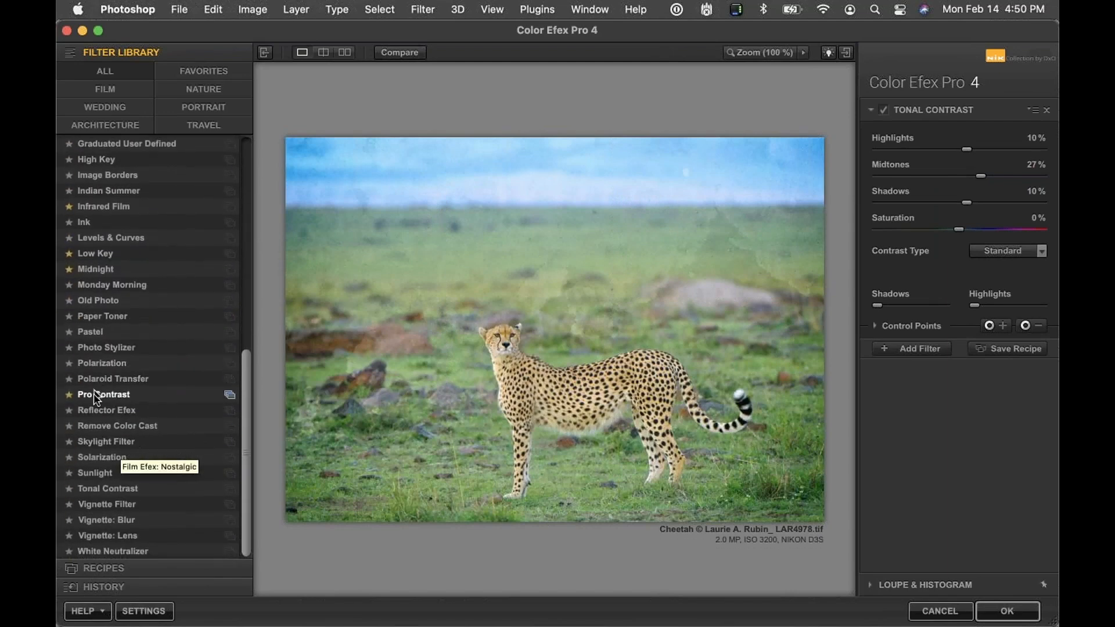
{"action": "left_click", "coordinate": [95, 395]}
{"action": "left_click", "coordinate": [921, 175]}
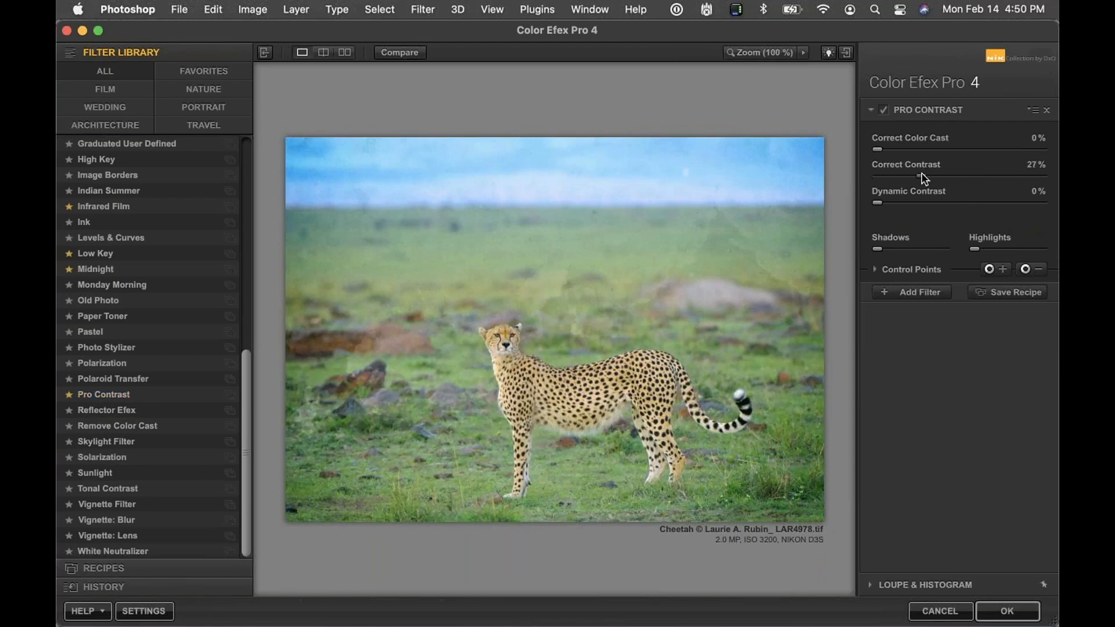
{"action": "left_click", "coordinate": [945, 203]}
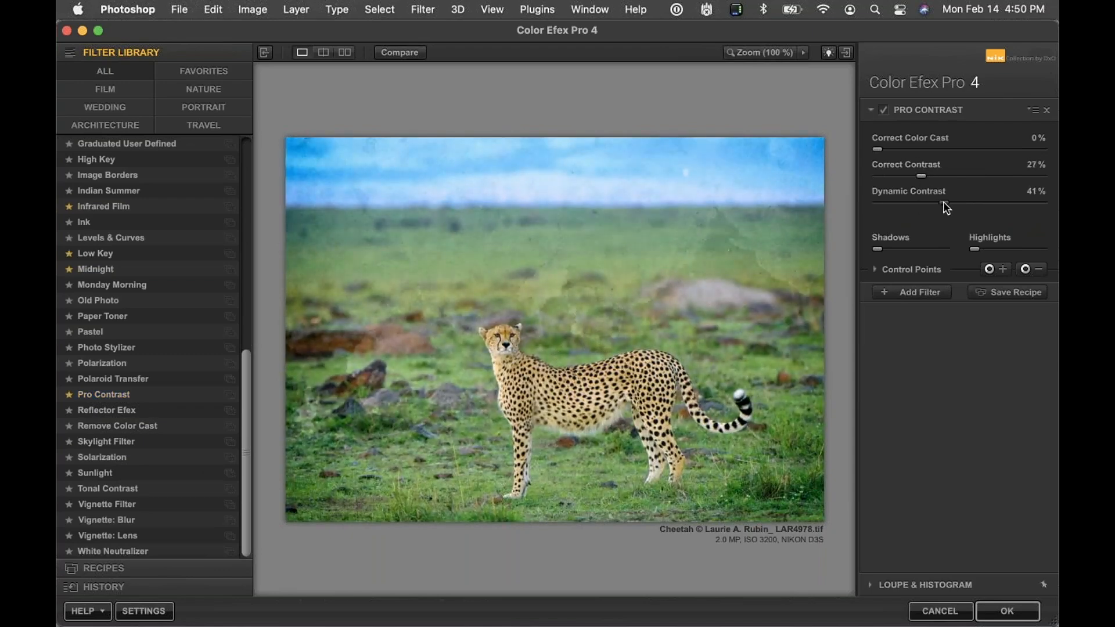
Add a Darken / Lighten Center filter and place its center on the cheetah
{"action": "left_click", "coordinate": [939, 295]}
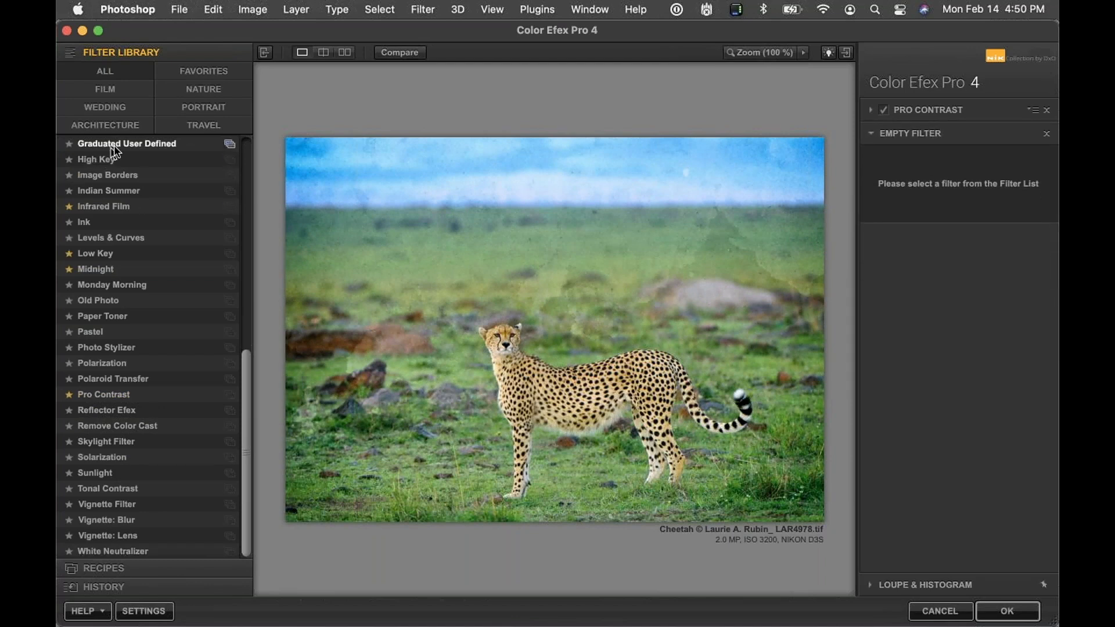
{"action": "scroll", "coordinate": [82, 243], "scroll_direction": "up", "scroll_amount": 5}
{"action": "scroll", "coordinate": [92, 290], "scroll_direction": "up", "scroll_amount": 6}
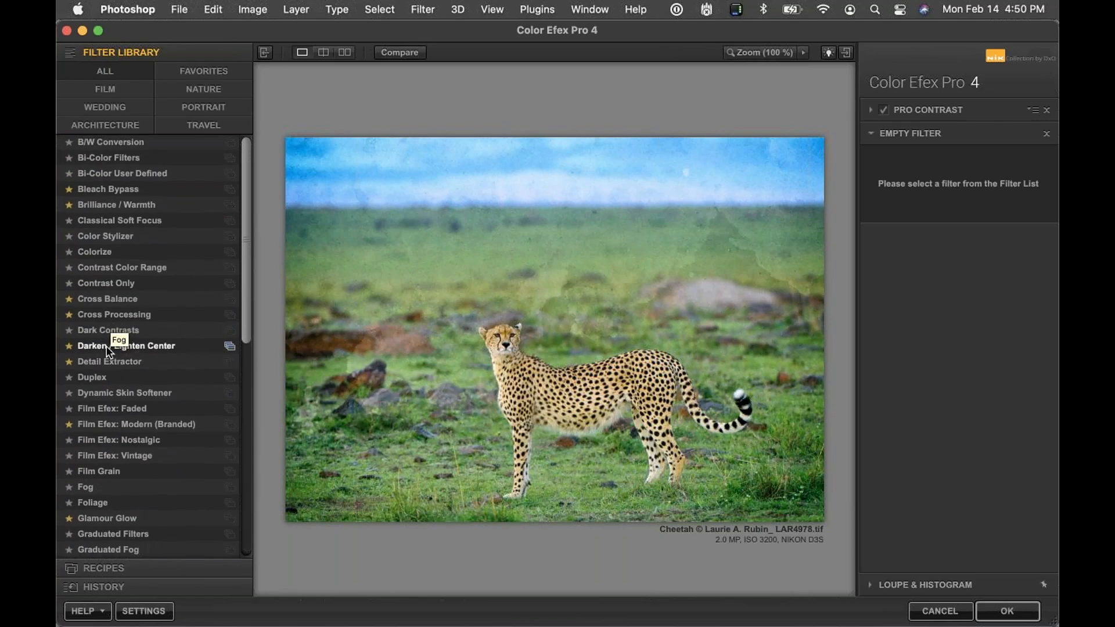
{"action": "left_click", "coordinate": [108, 345]}
{"action": "left_click", "coordinate": [1039, 283]}
{"action": "left_click", "coordinate": [634, 354]}
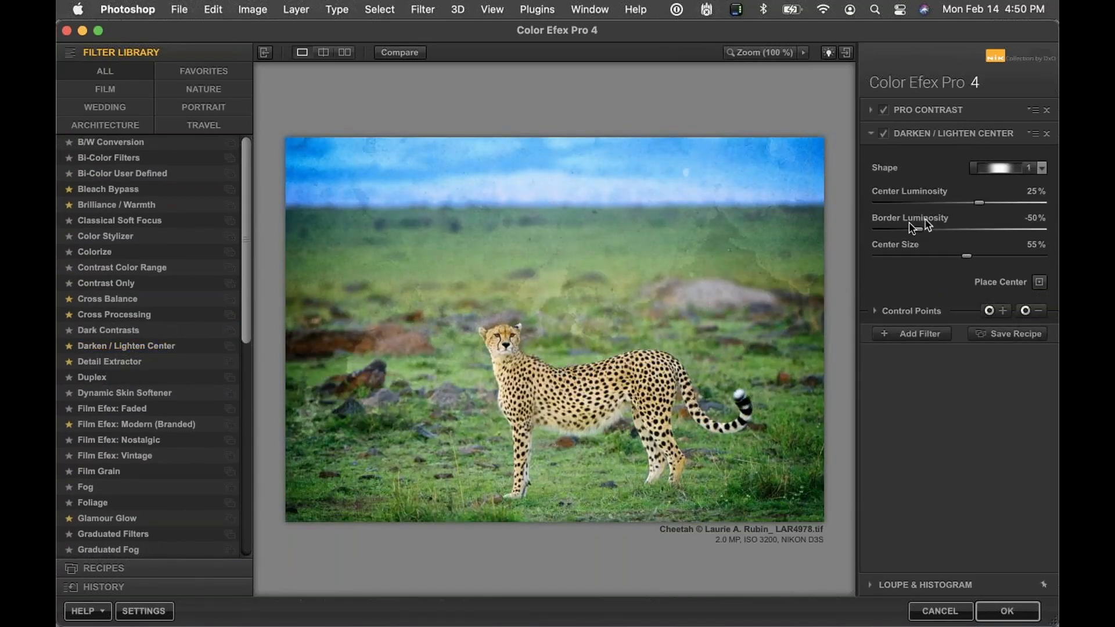
Adjust the Darken / Lighten Center border luminosity and apply the Color Efex Pro 4 filter
{"action": "left_click_drag", "start_coordinate": [918, 230], "coordinate": [911, 231]}
{"action": "left_click", "coordinate": [1007, 610]}
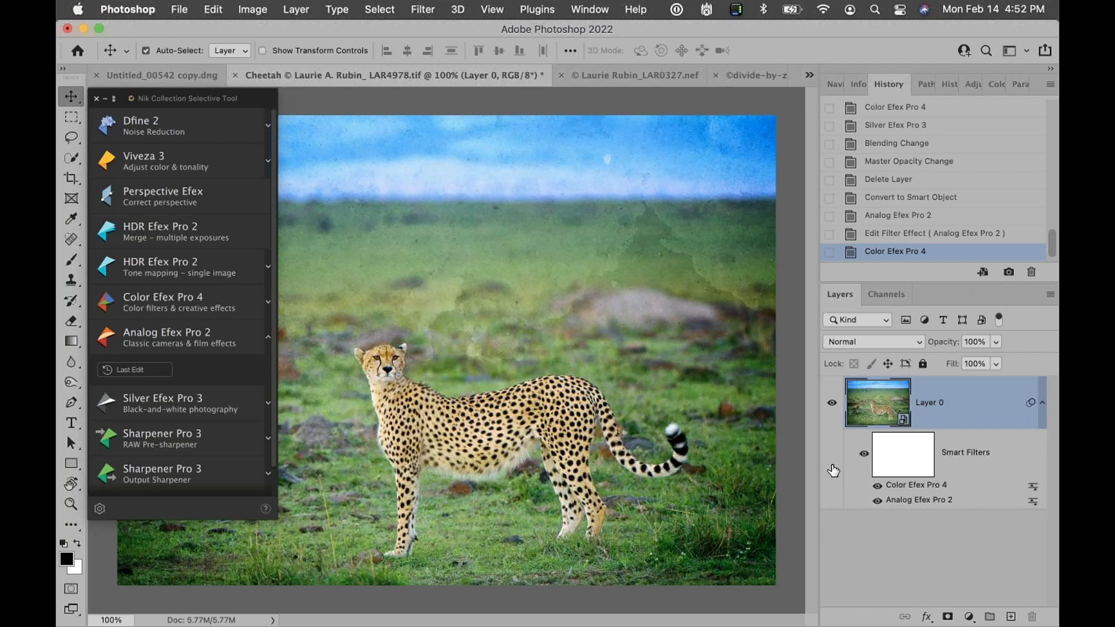
Toggle the cheetah's smart filters off and on to compare before and after
{"action": "left_click", "coordinate": [864, 454]}
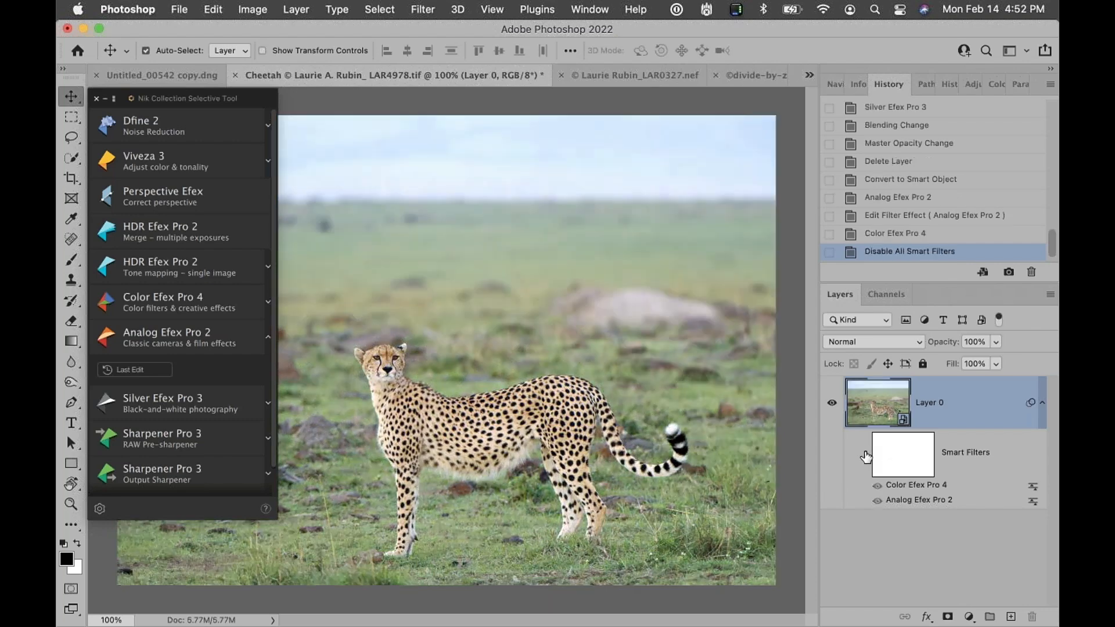
{"action": "left_click", "coordinate": [864, 454]}
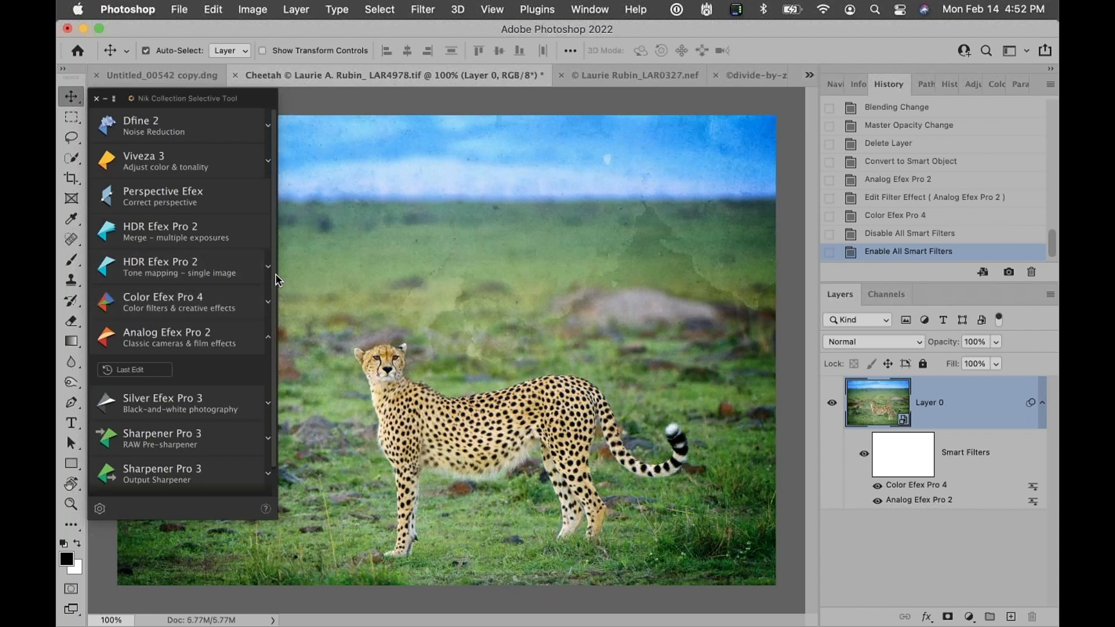
Try opening the DT Rust project recipe from Color Efex Pro 4 in the Selective Tool on the cheetah
{"action": "left_click", "coordinate": [269, 303]}
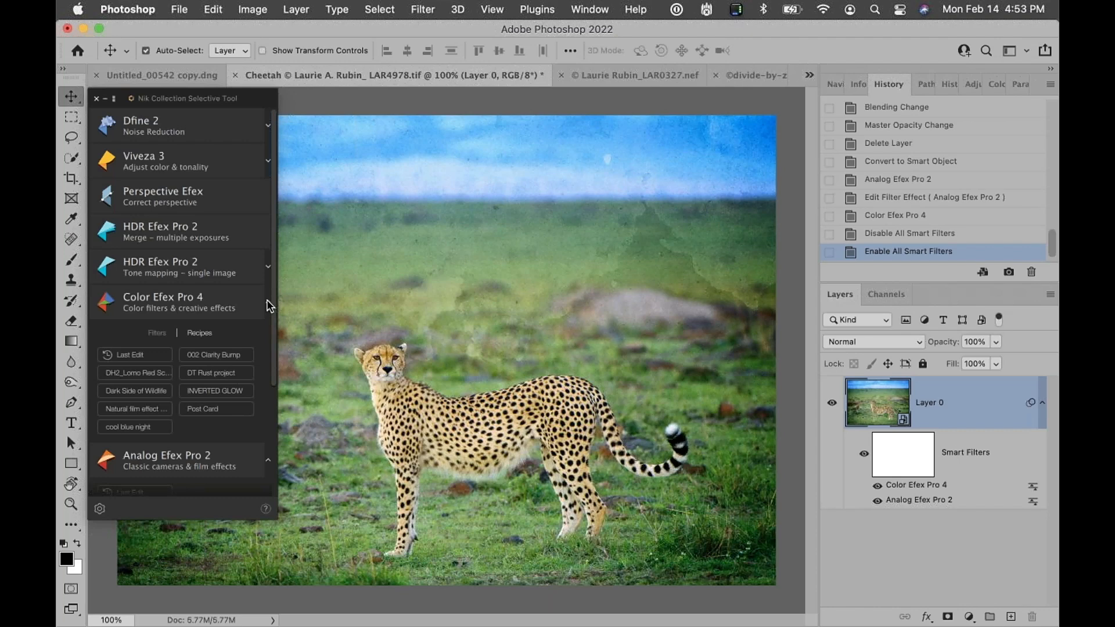
{"action": "left_click", "coordinate": [210, 372]}
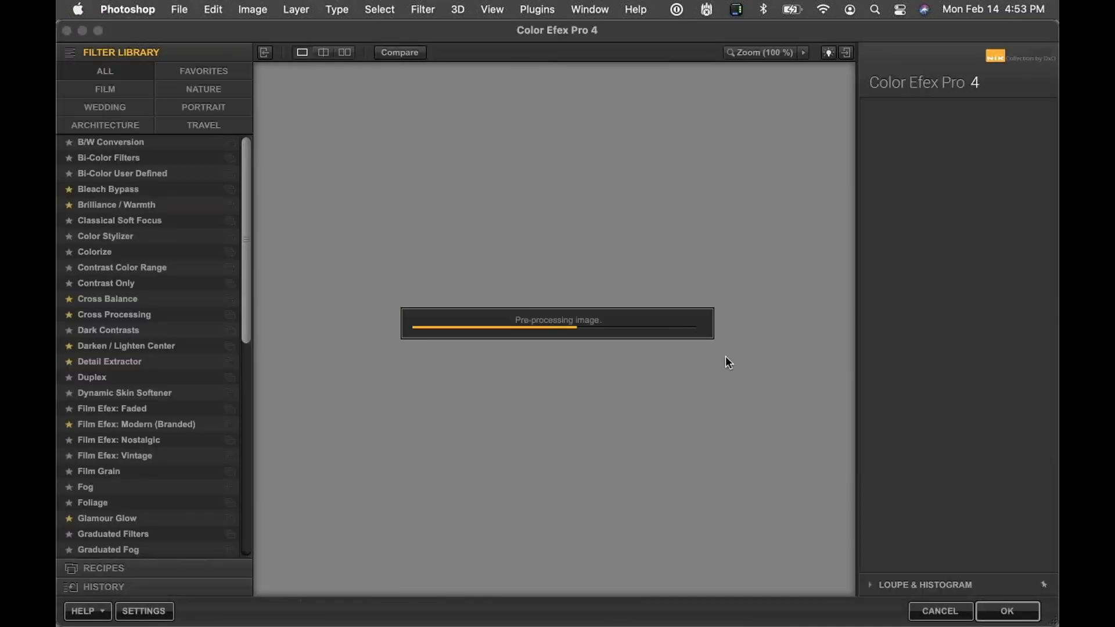
{"action": "left_click", "coordinate": [657, 383]}
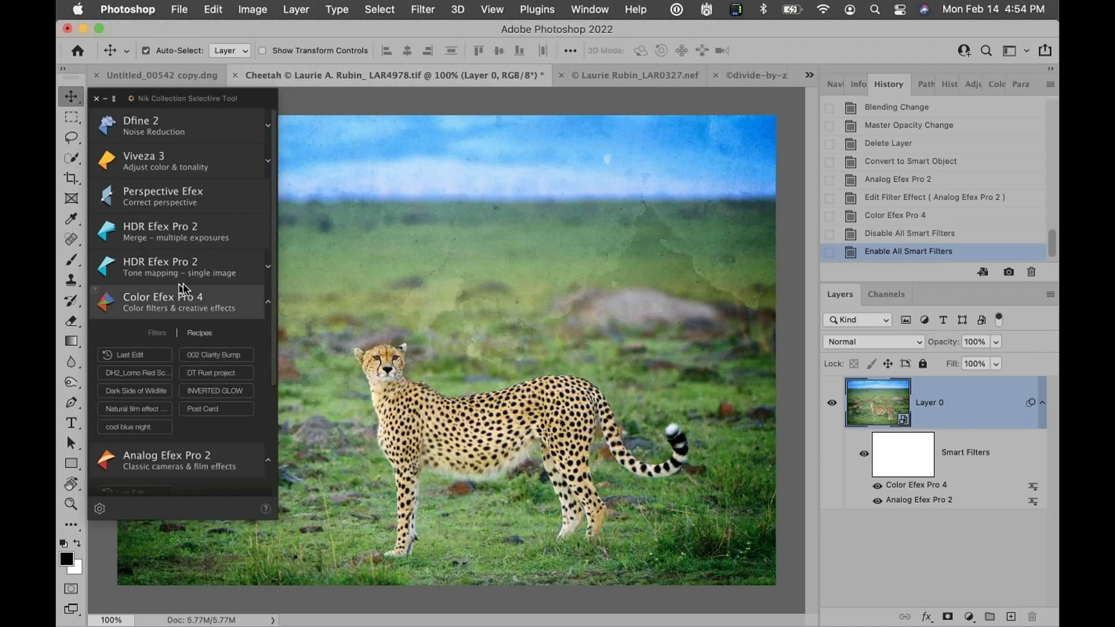
{"action": "left_click", "coordinate": [269, 306]}
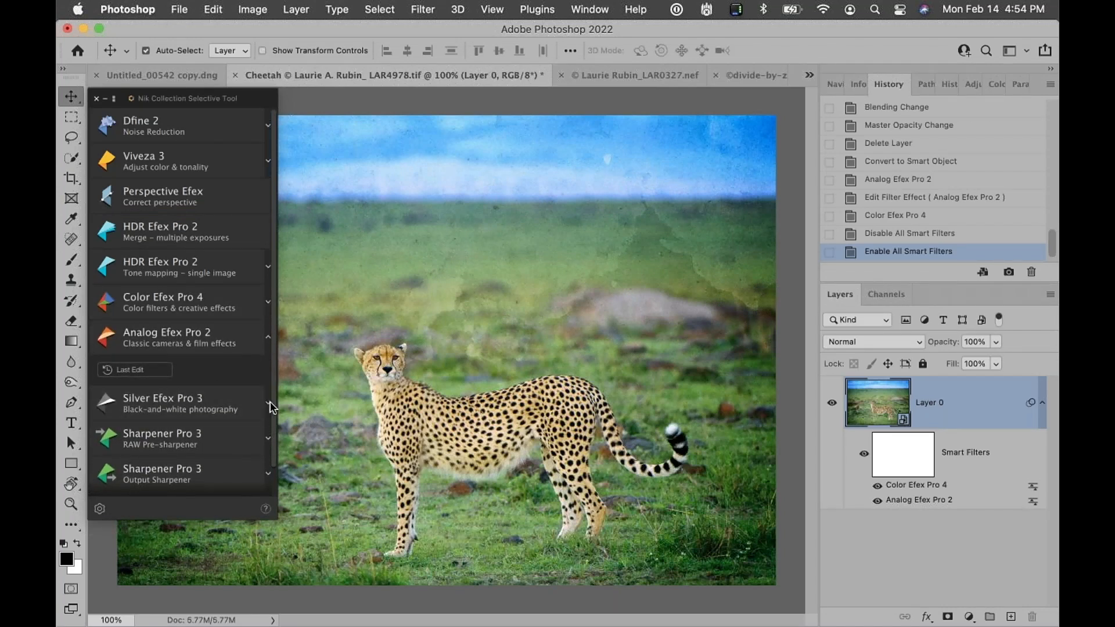
Expand Silver Efex Pro 3 in the Selective Tool and switch to the zebra photo document
{"action": "left_click", "coordinate": [268, 402]}
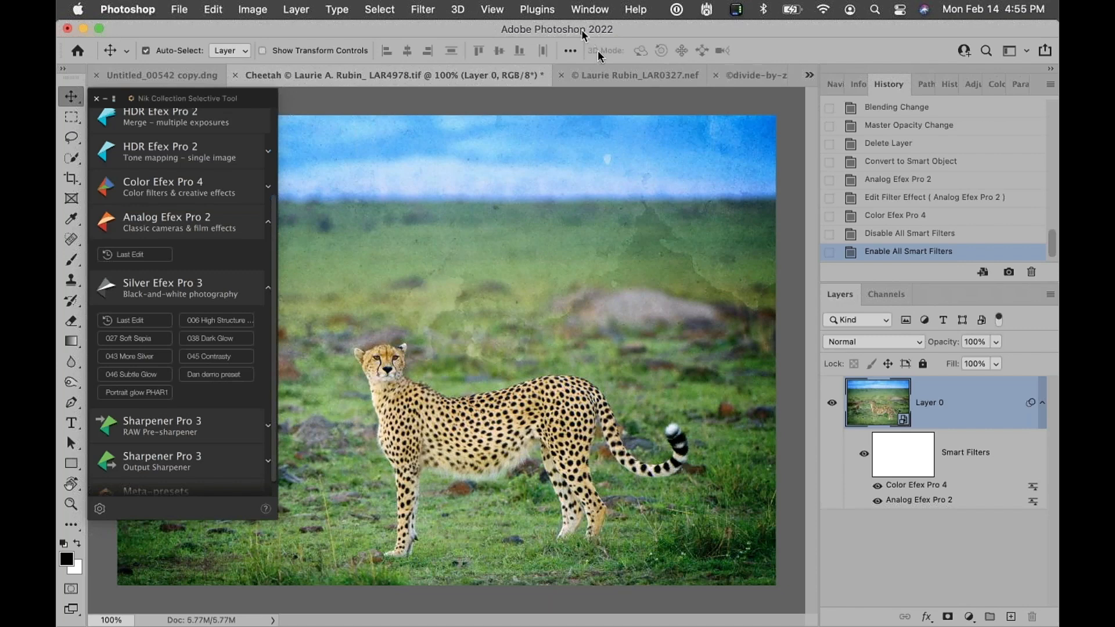
{"action": "left_click", "coordinate": [605, 69]}
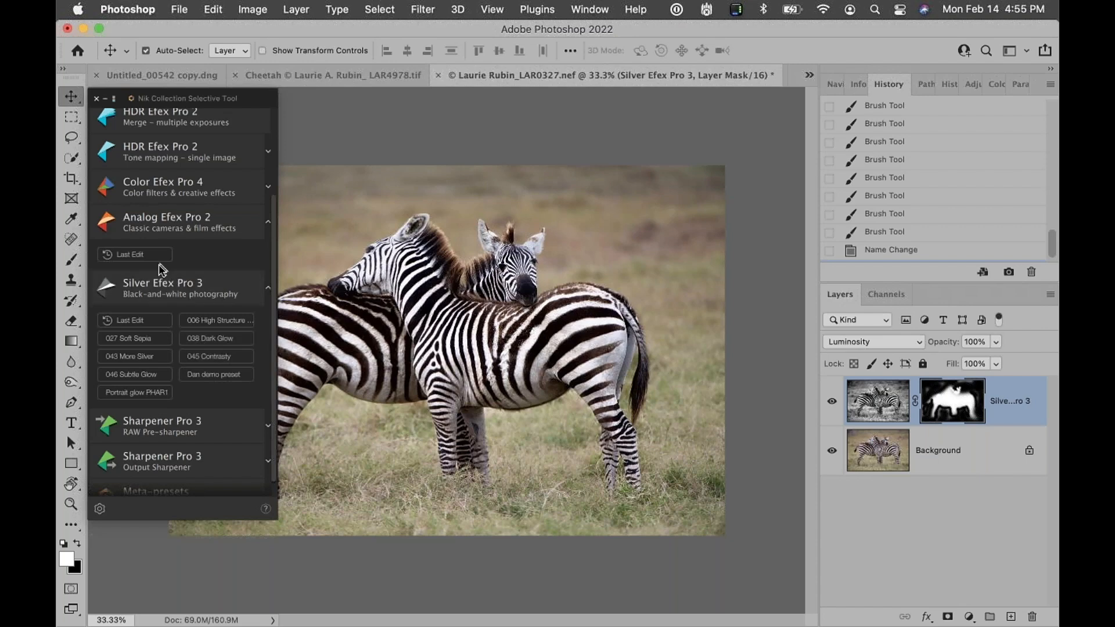
Open Silver Efex Pro 3, preview the En Vogue preset 043 More Silver on the zebras, and cancel
{"action": "left_click", "coordinate": [167, 288]}
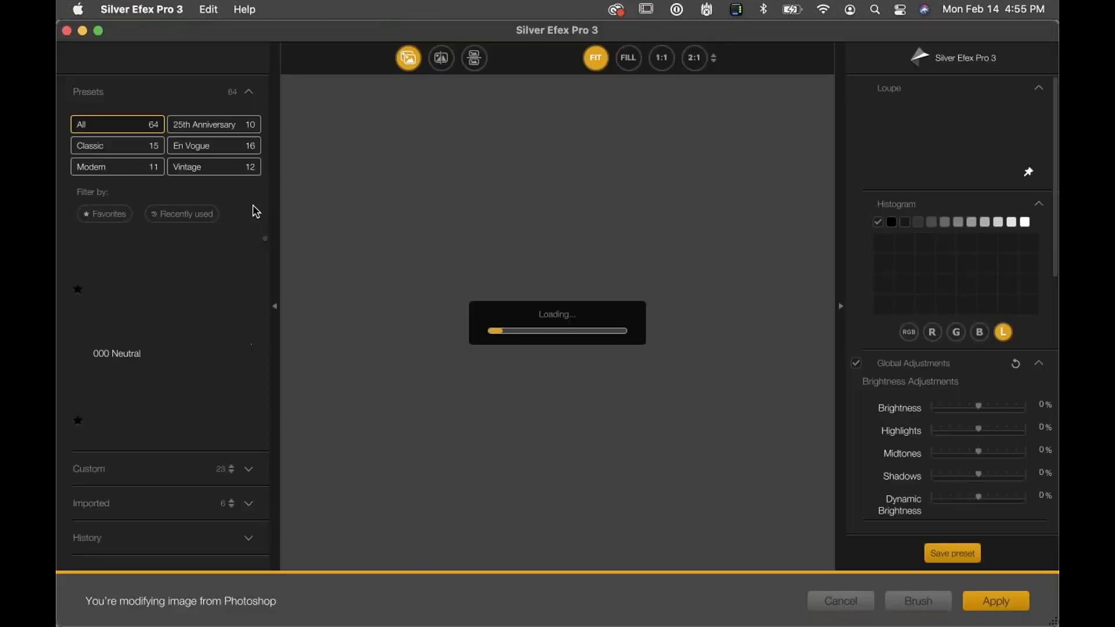
{"action": "left_click", "coordinate": [211, 151]}
{"action": "scroll", "coordinate": [209, 372], "scroll_direction": "down", "scroll_amount": 6}
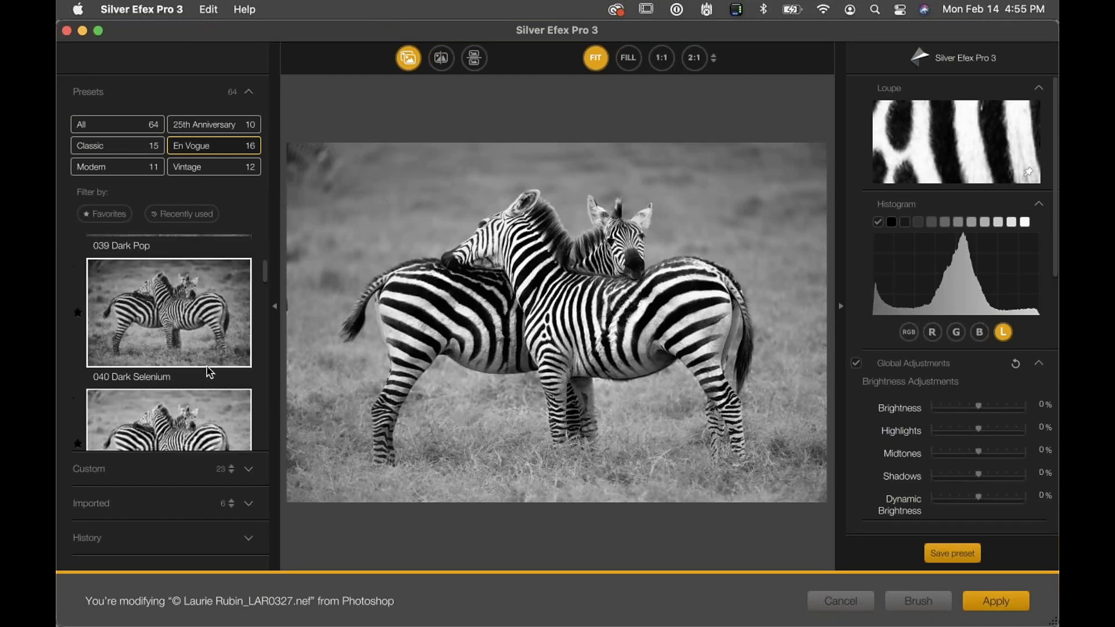
{"action": "scroll", "coordinate": [168, 278], "scroll_direction": "down", "scroll_amount": 3}
{"action": "scroll", "coordinate": [169, 277], "scroll_direction": "down", "scroll_amount": 4}
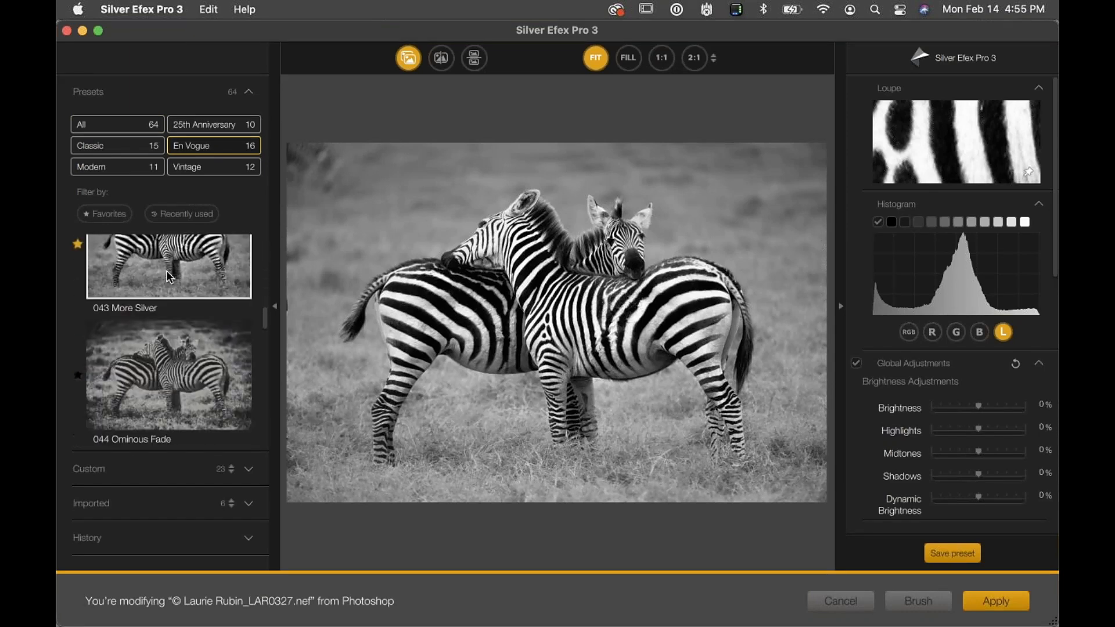
{"action": "left_click", "coordinate": [169, 278]}
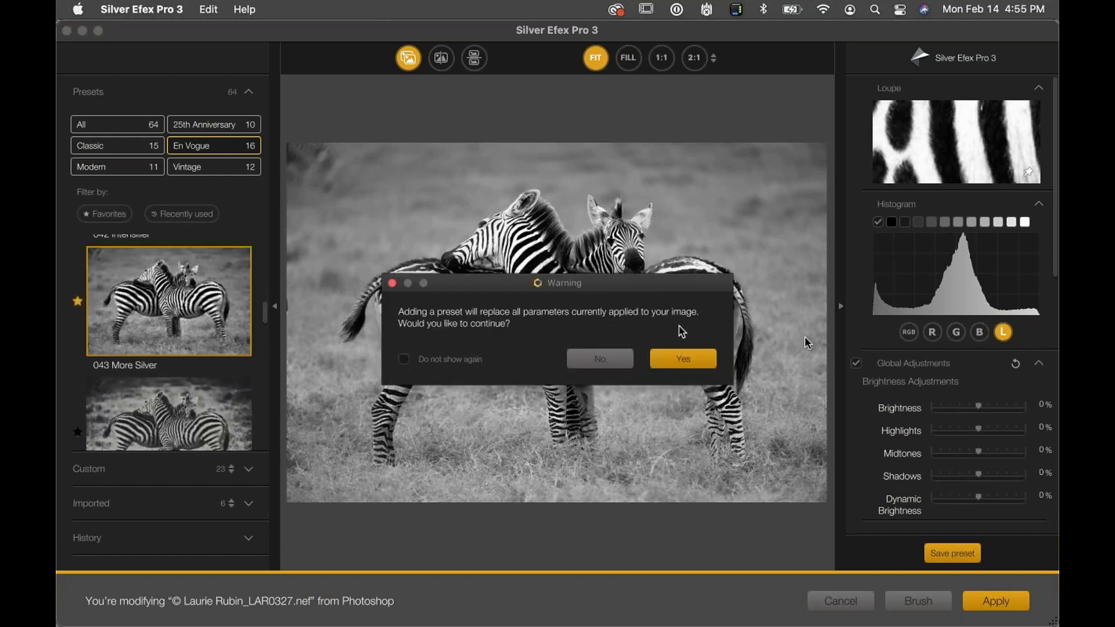
{"action": "left_click", "coordinate": [700, 358]}
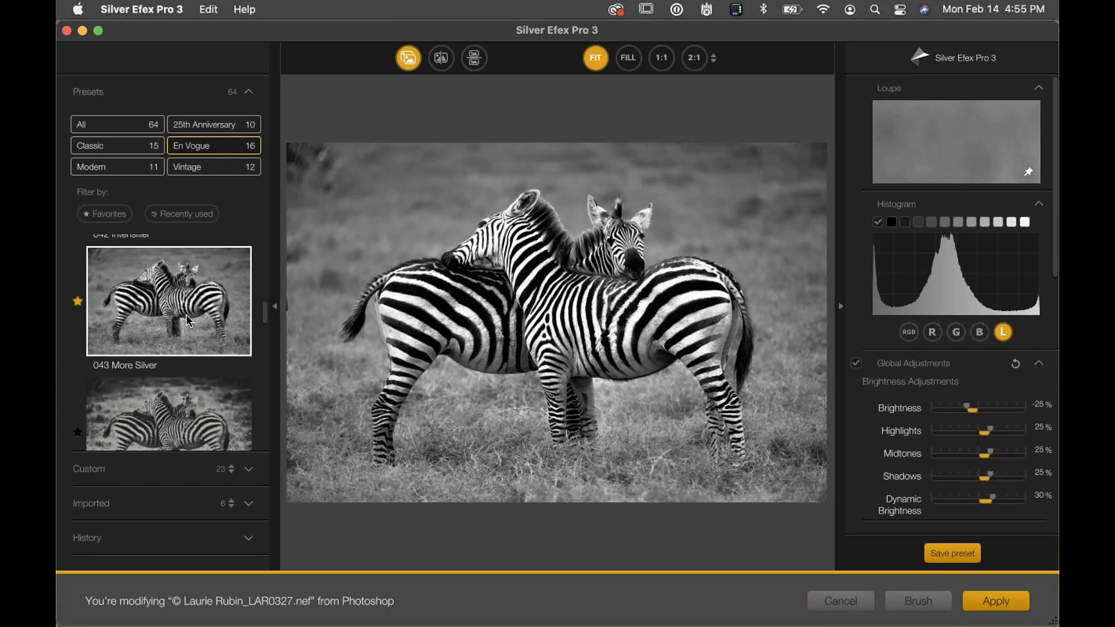
{"action": "left_click", "coordinate": [839, 602]}
Delete the Silver Efex layer and convert the zebra Background layer to a smart object
{"action": "left_click_drag", "start_coordinate": [1013, 407], "coordinate": [1032, 617]}
{"action": "right_click", "coordinate": [877, 410]}
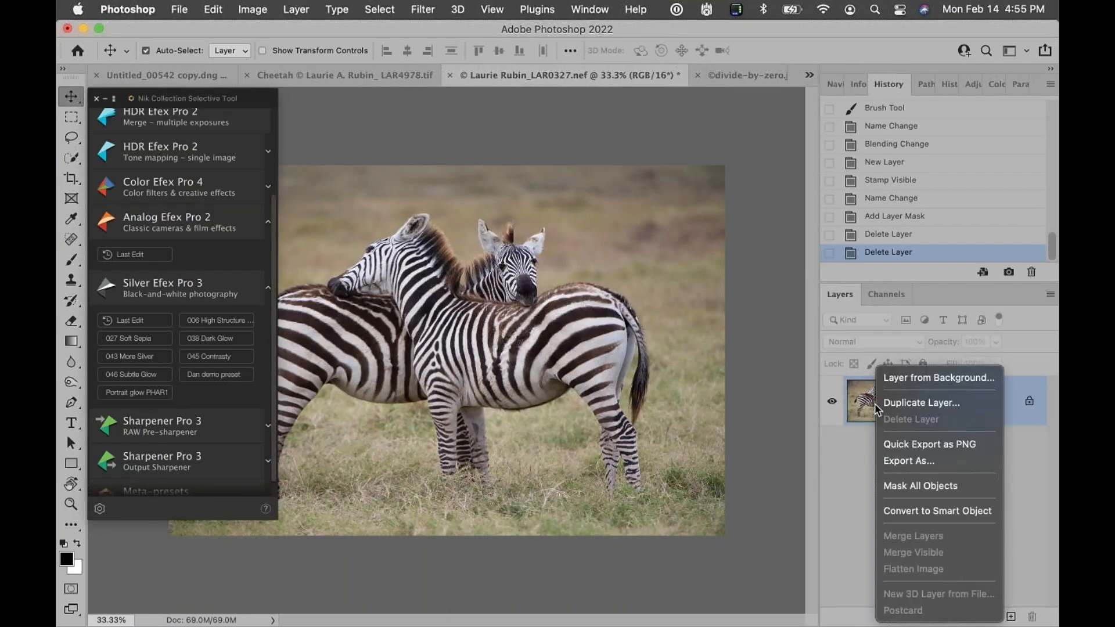
{"action": "left_click", "coordinate": [909, 514]}
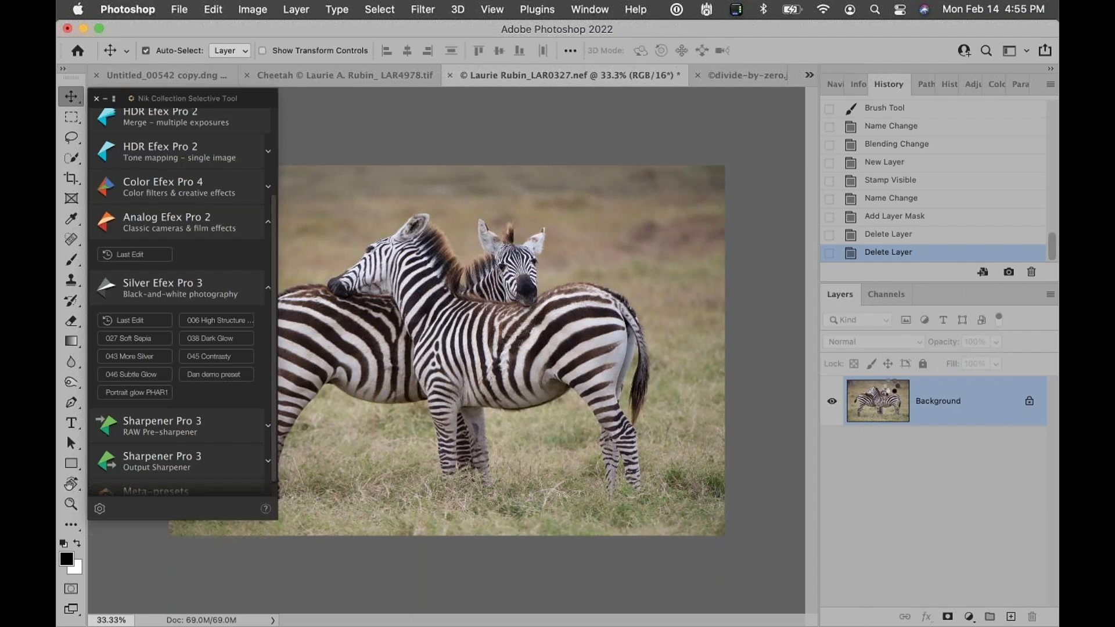
Open the Meta-presets section of the Selective Tool and apply the Expired Film meta-preset to the zebras
{"action": "scroll", "coordinate": [272, 386], "scroll_direction": "down", "scroll_amount": 1}
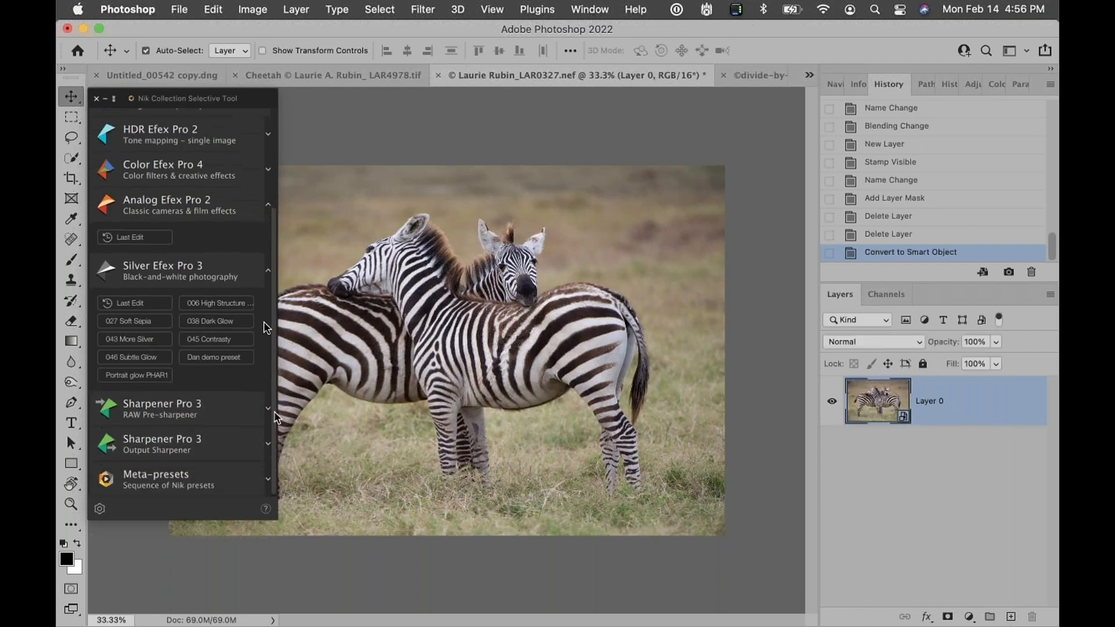
{"action": "left_click", "coordinate": [268, 272]}
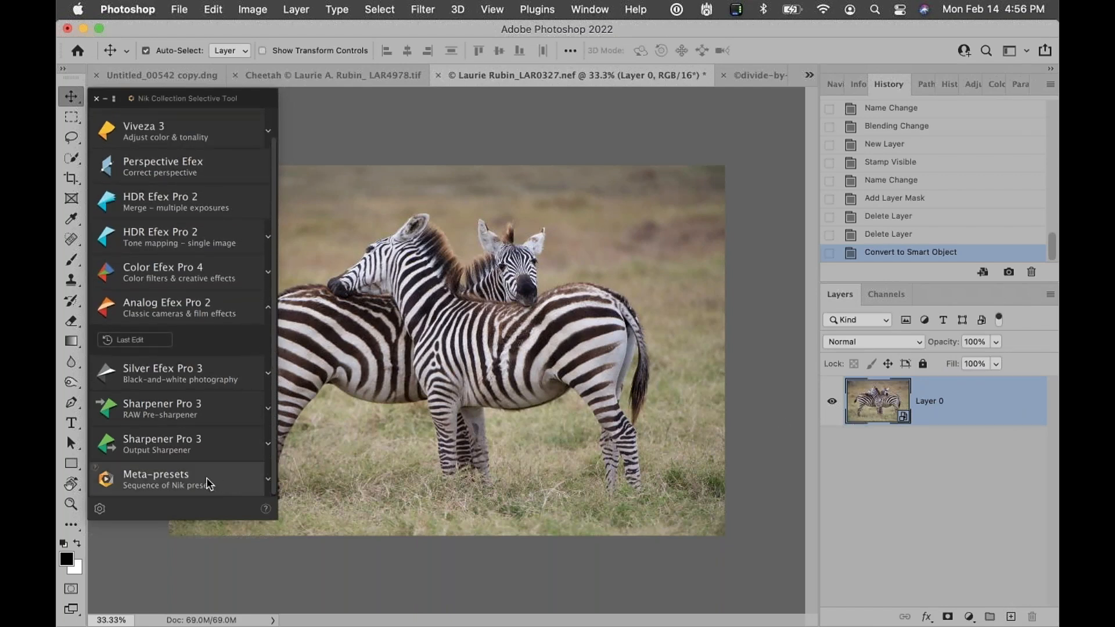
{"action": "left_click", "coordinate": [269, 478]}
{"action": "left_click_drag", "start_coordinate": [273, 254], "coordinate": [274, 434]}
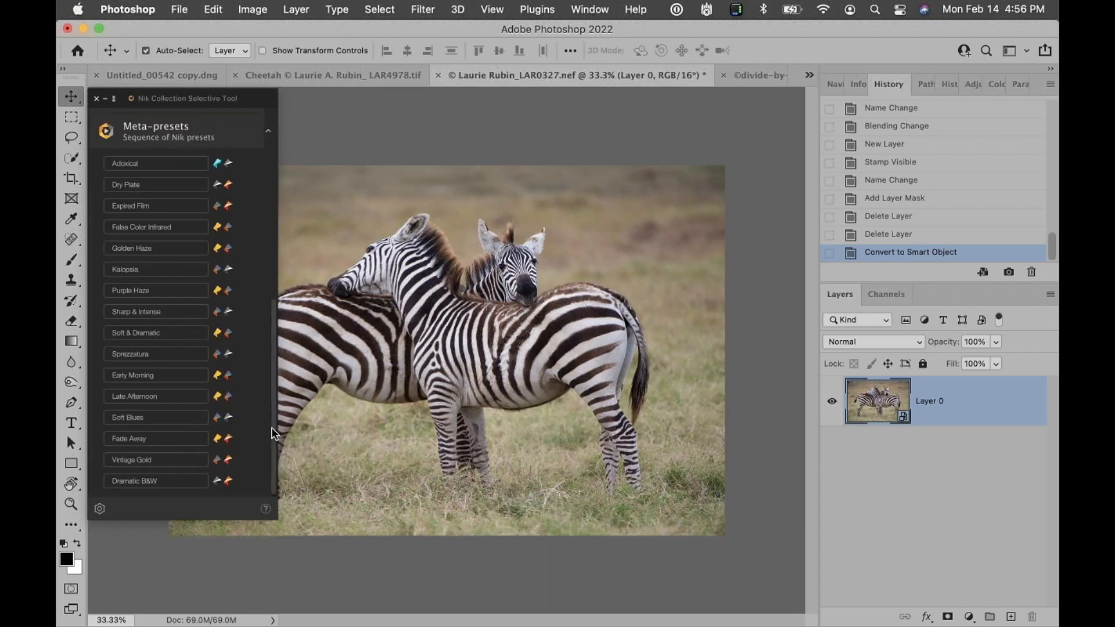
{"action": "left_click", "coordinate": [157, 206]}
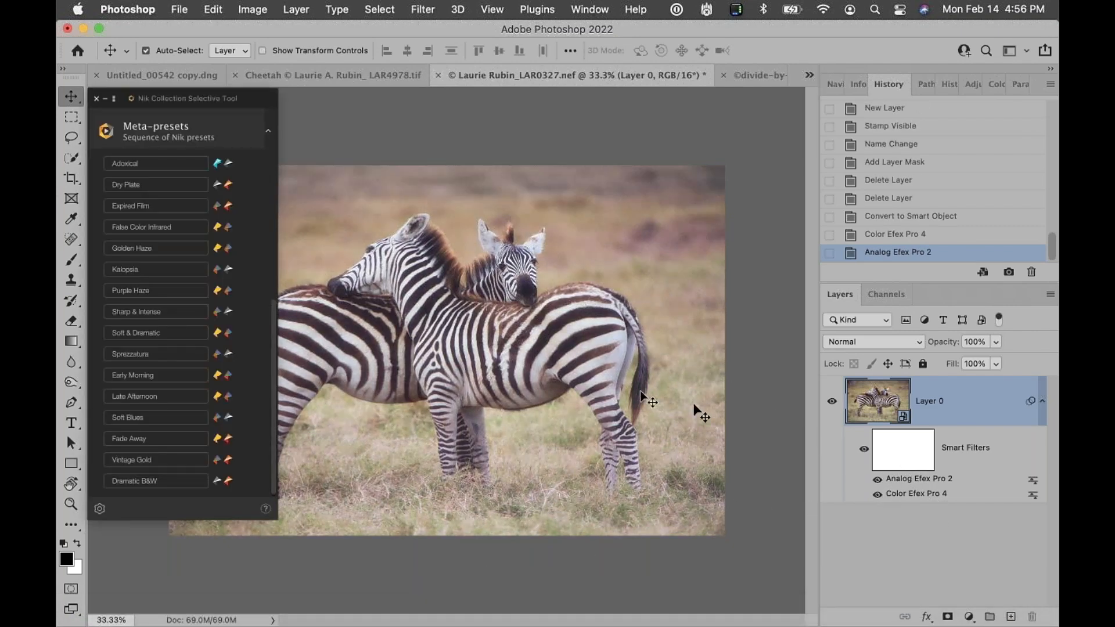
Reopen the Color Efex Pro 4 smart filter and add a Cross Processing filter using method L03
{"action": "double_click", "coordinate": [909, 496]}
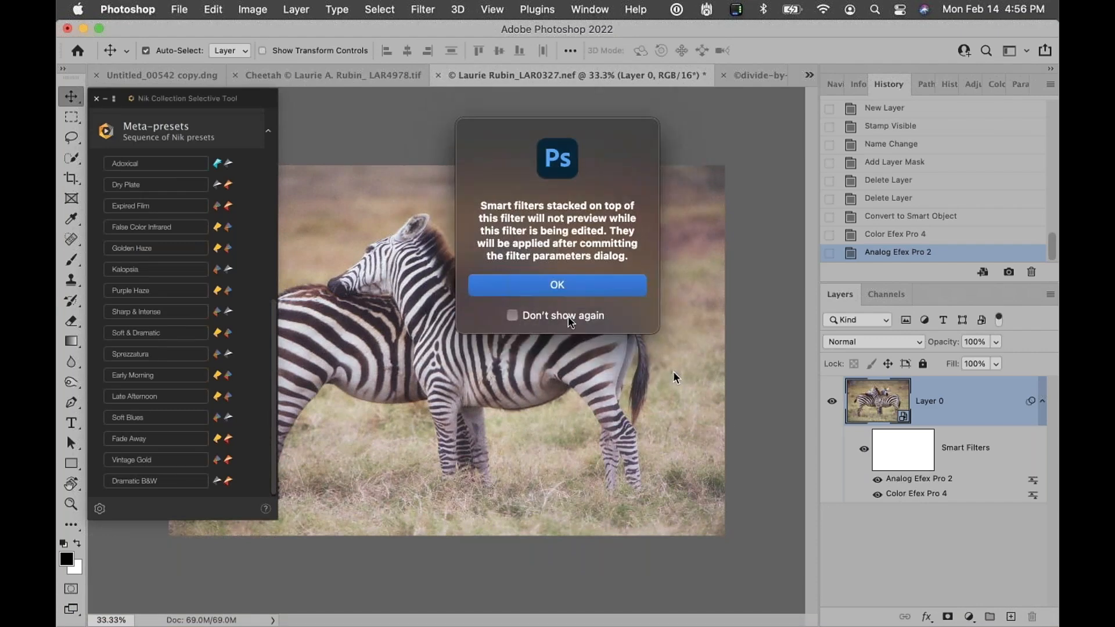
{"action": "left_click", "coordinate": [556, 286]}
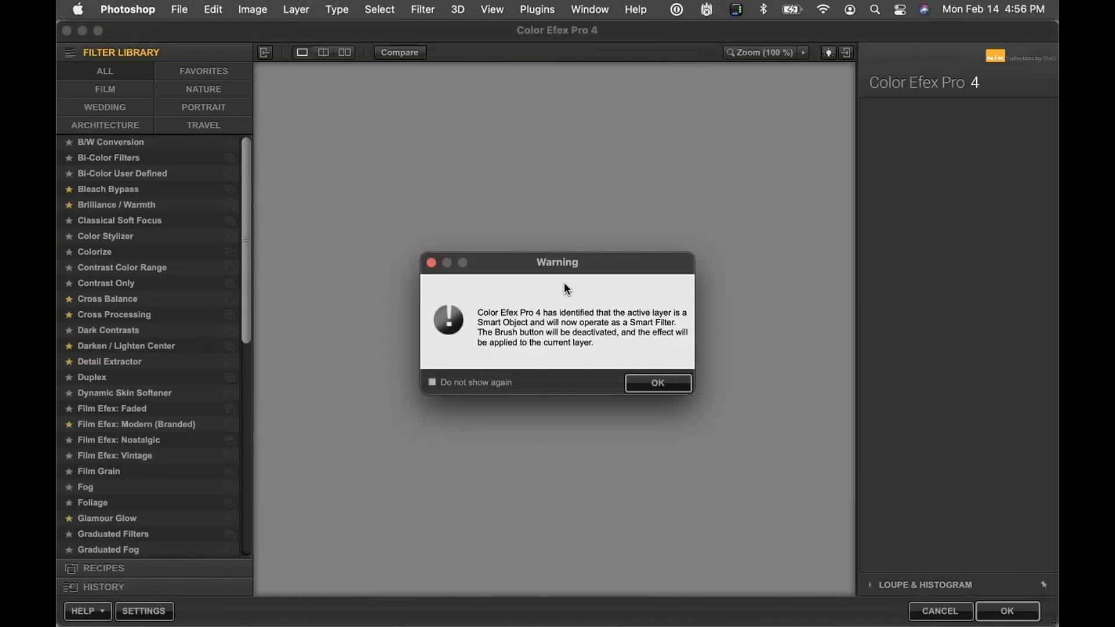
{"action": "left_click", "coordinate": [655, 387]}
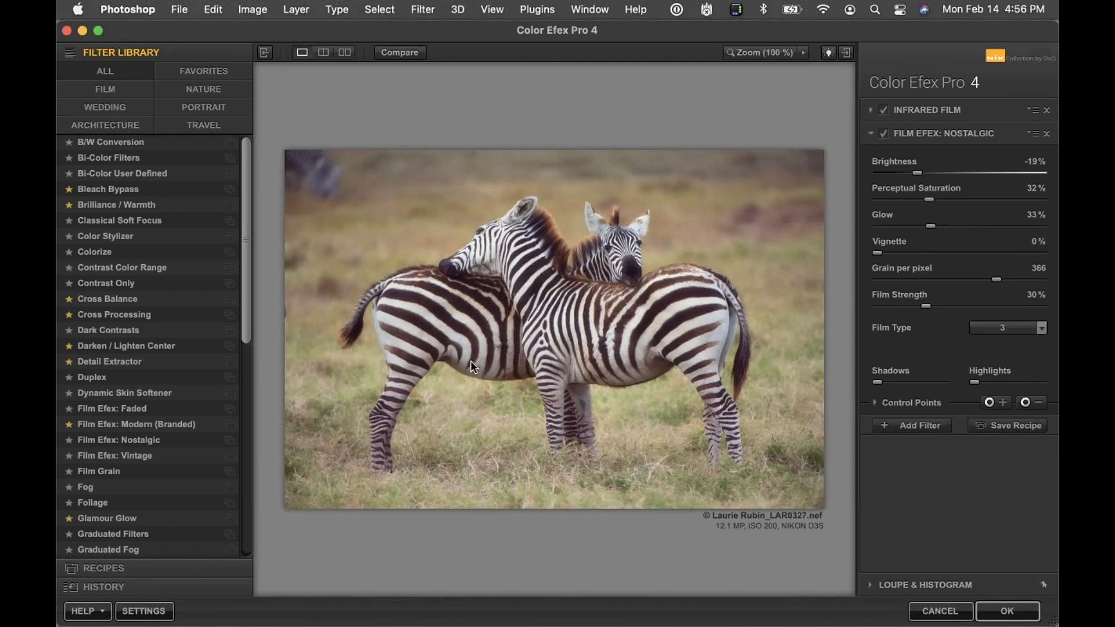
{"action": "left_click", "coordinate": [927, 426]}
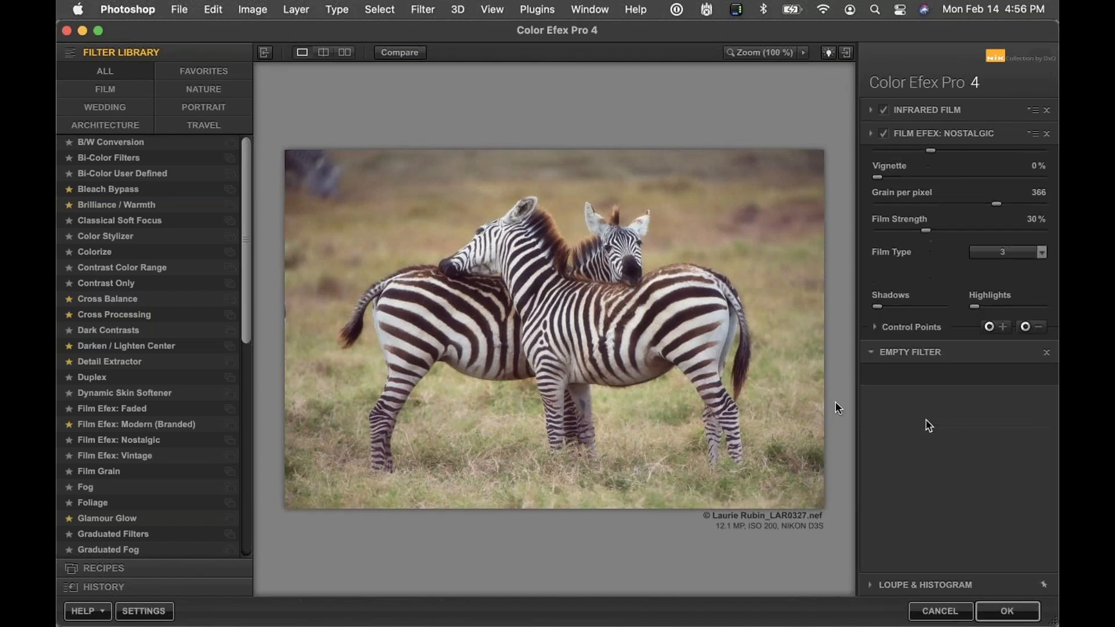
{"action": "left_click", "coordinate": [114, 314]}
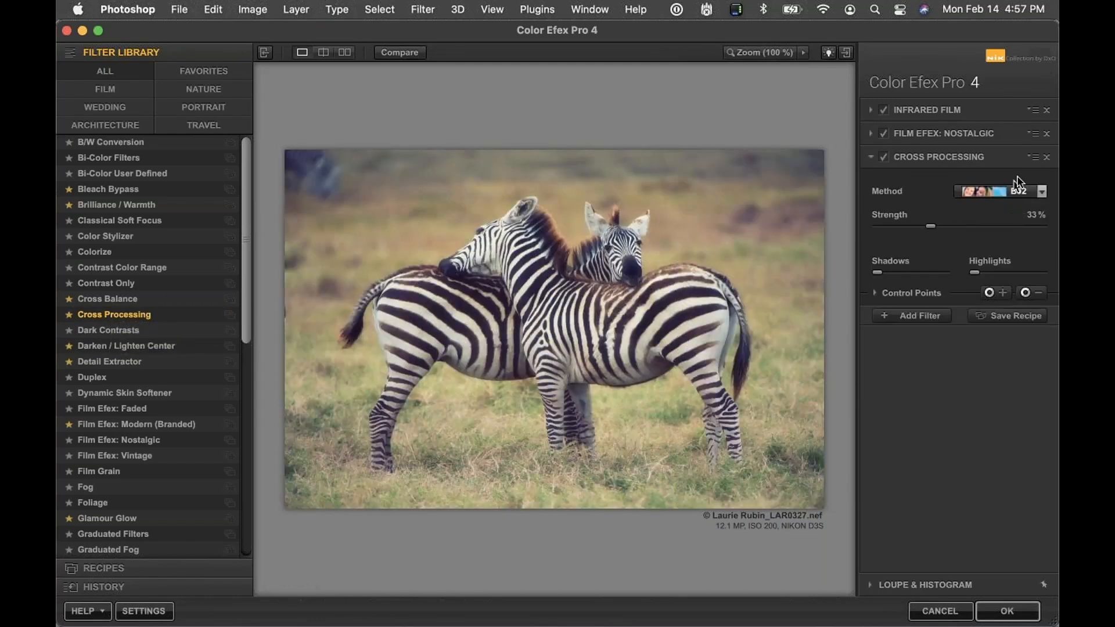
{"action": "left_click", "coordinate": [1017, 192]}
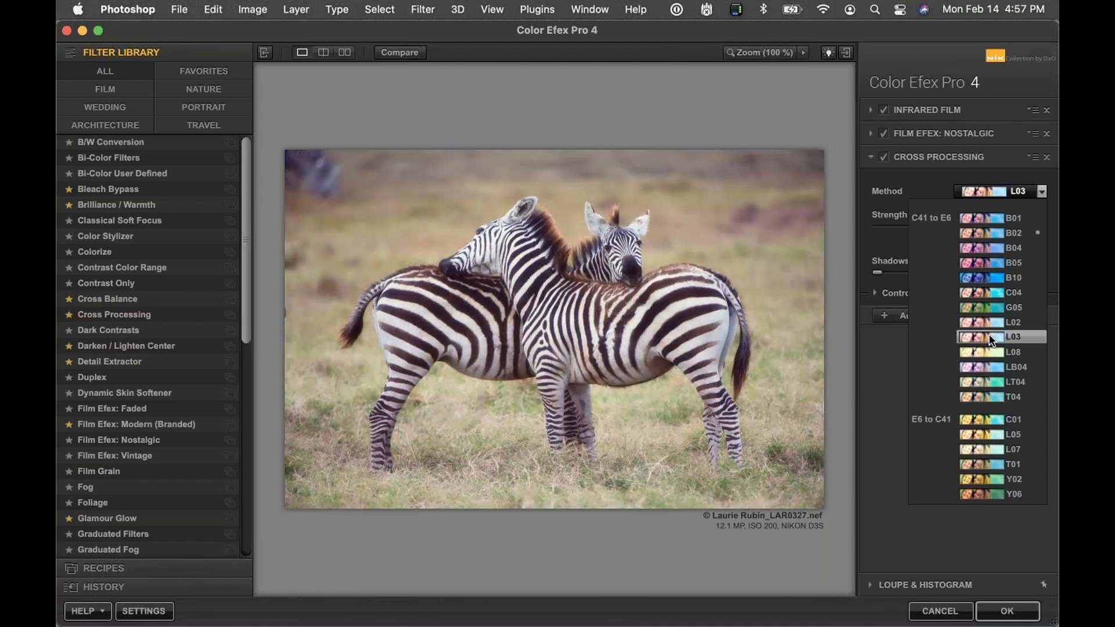
{"action": "left_click", "coordinate": [988, 337]}
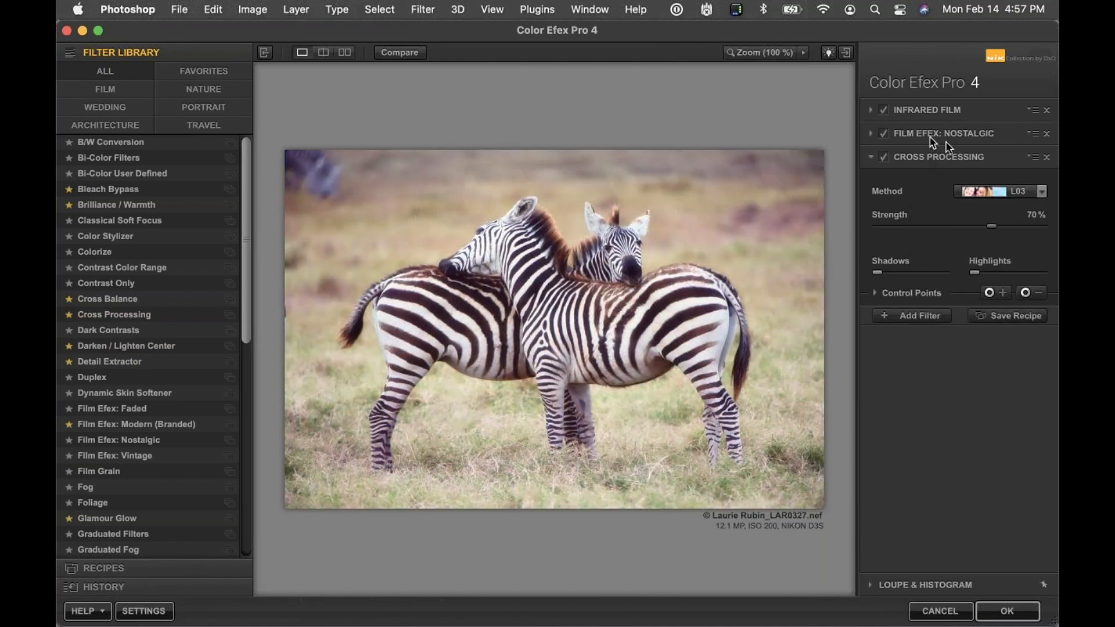
Review the Film Efex: Nostalgic and Infrared Film filter settings and apply Color Efex Pro 4
{"action": "left_click", "coordinate": [940, 132]}
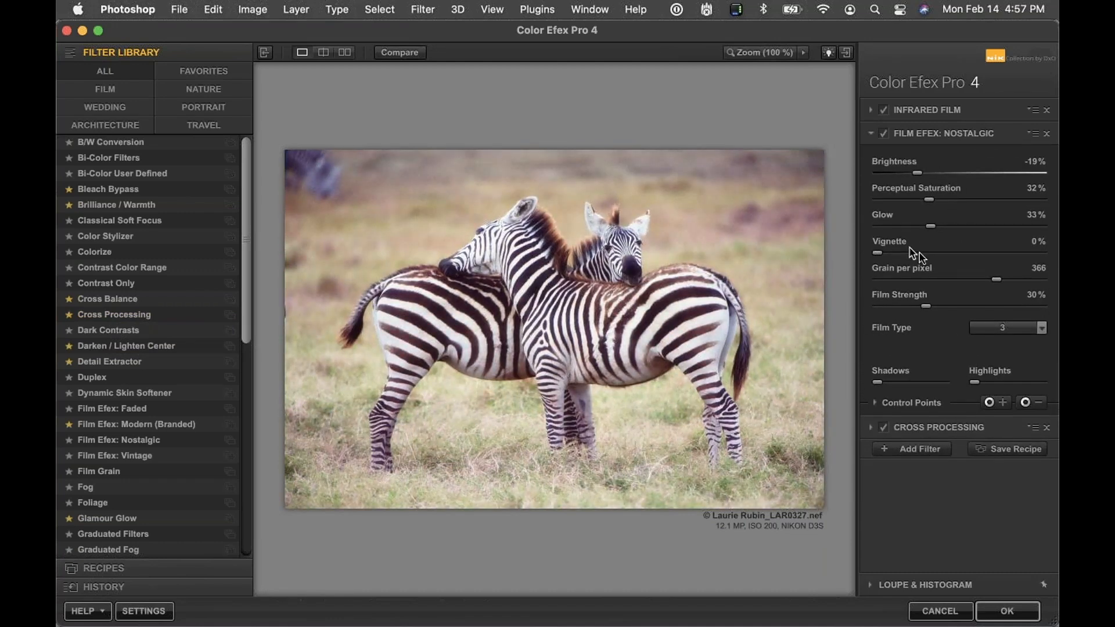
{"action": "left_click", "coordinate": [943, 110]}
{"action": "left_click", "coordinate": [922, 205]}
{"action": "left_click", "coordinate": [1006, 611]}
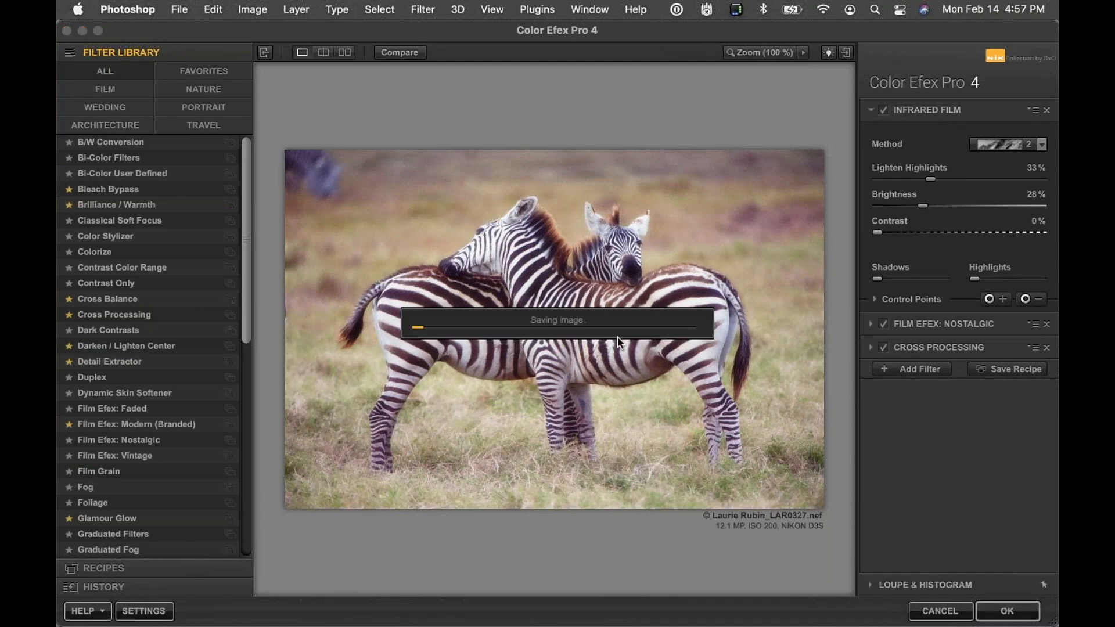